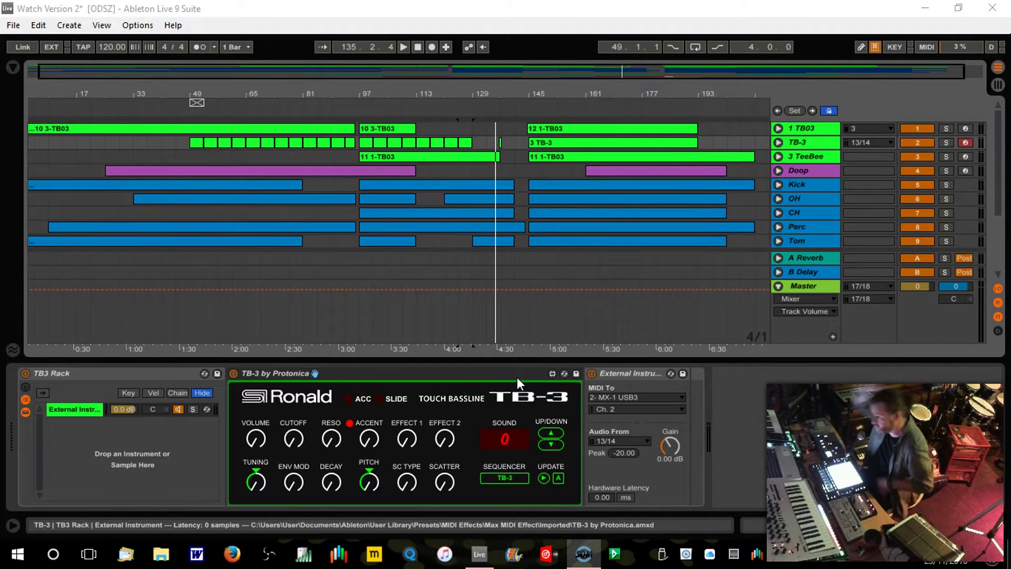
# Hide the device chain, show the full length of the arrangement and unfold the 1 TB03 track to reveal its automation lanes.
pyautogui.click(1007, 492)
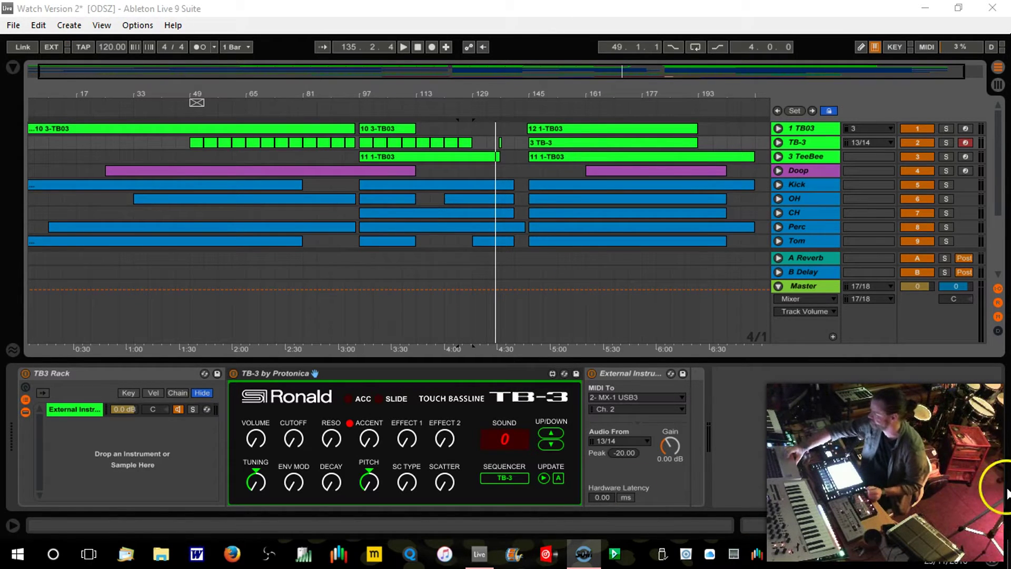
pyautogui.click(1001, 533)
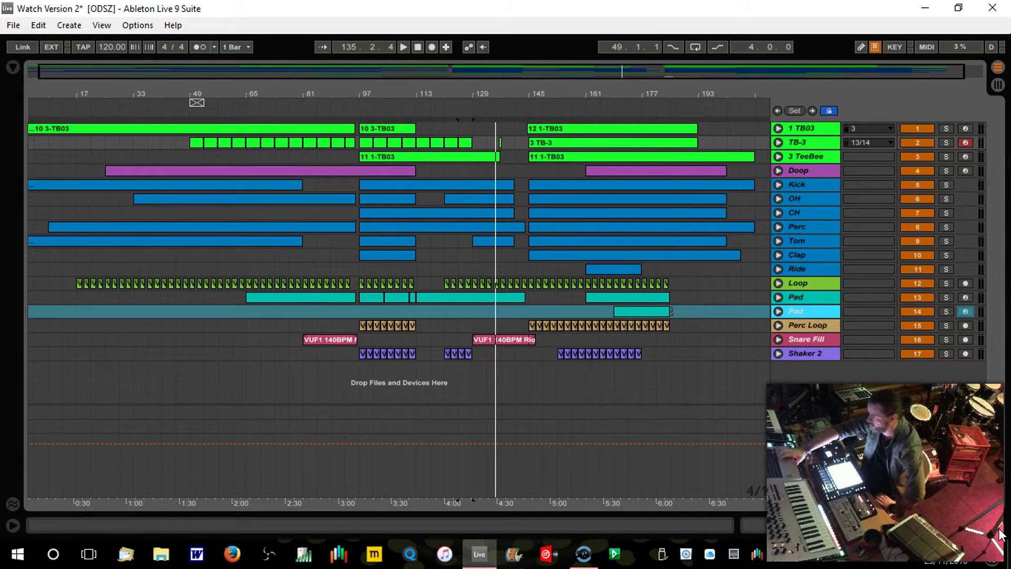
pyautogui.click(631, 311)
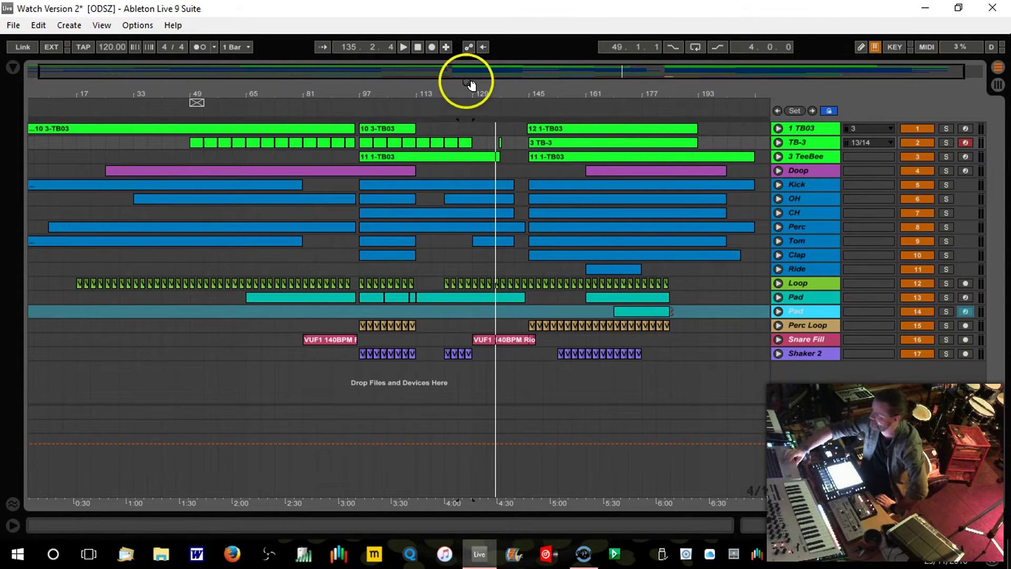
pyautogui.moveTo(472, 92); pyautogui.dragTo(465, 90)
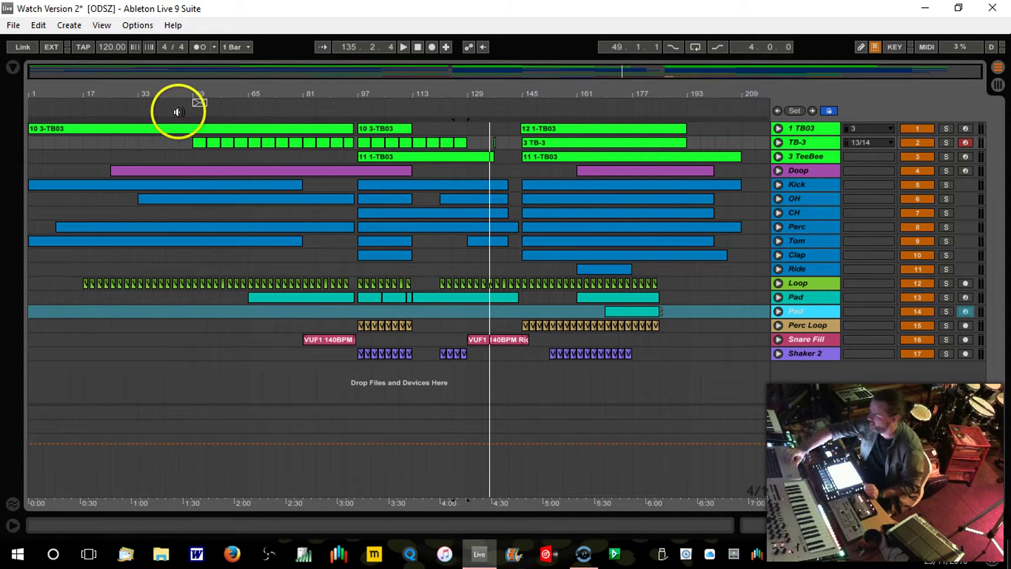
pyautogui.click(779, 128)
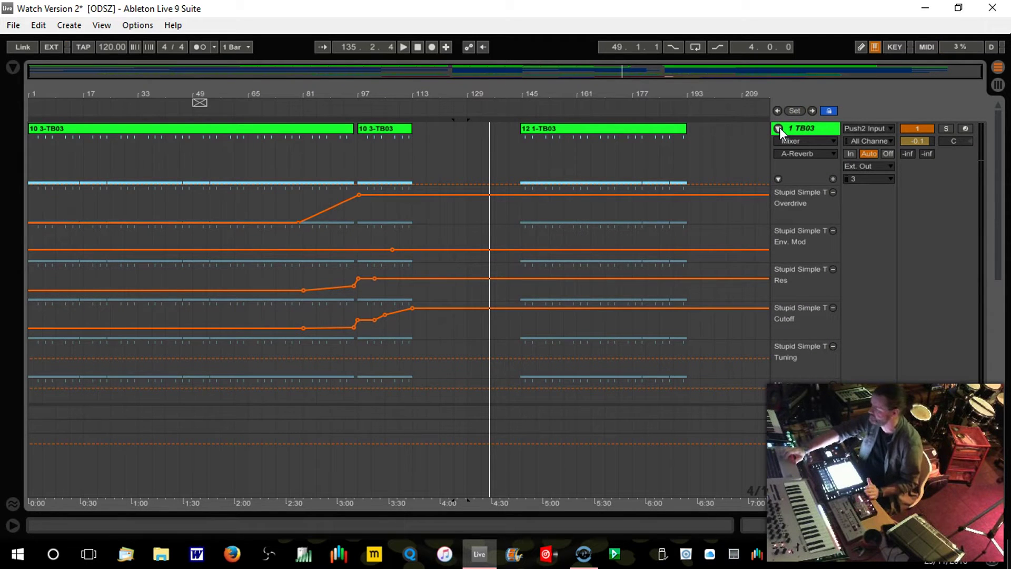
# Examine the 1 TB03 automation curves and audition them by playing from about bar 35 and again from about bar 77.
pyautogui.click(366, 198)
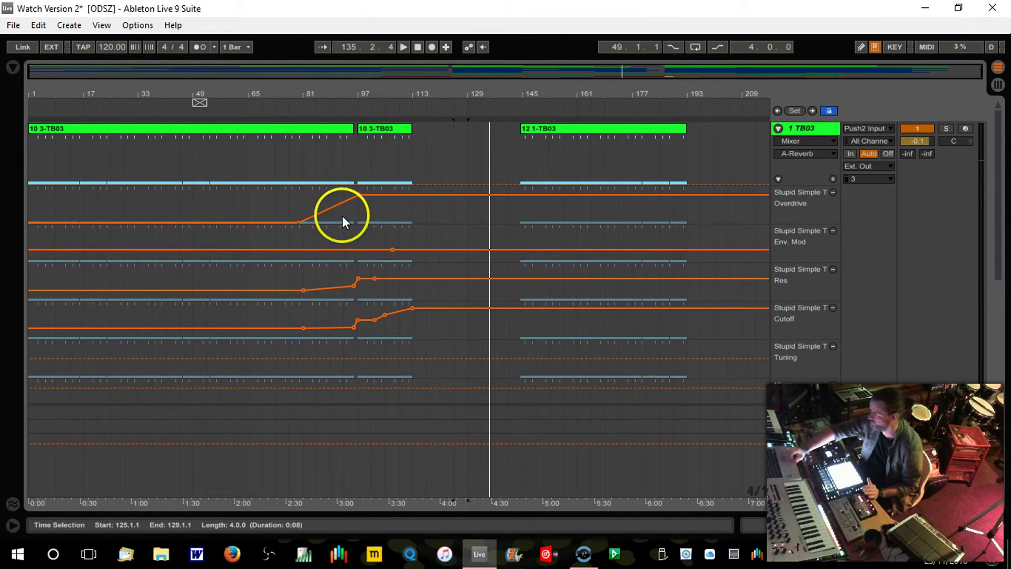
pyautogui.click(369, 193)
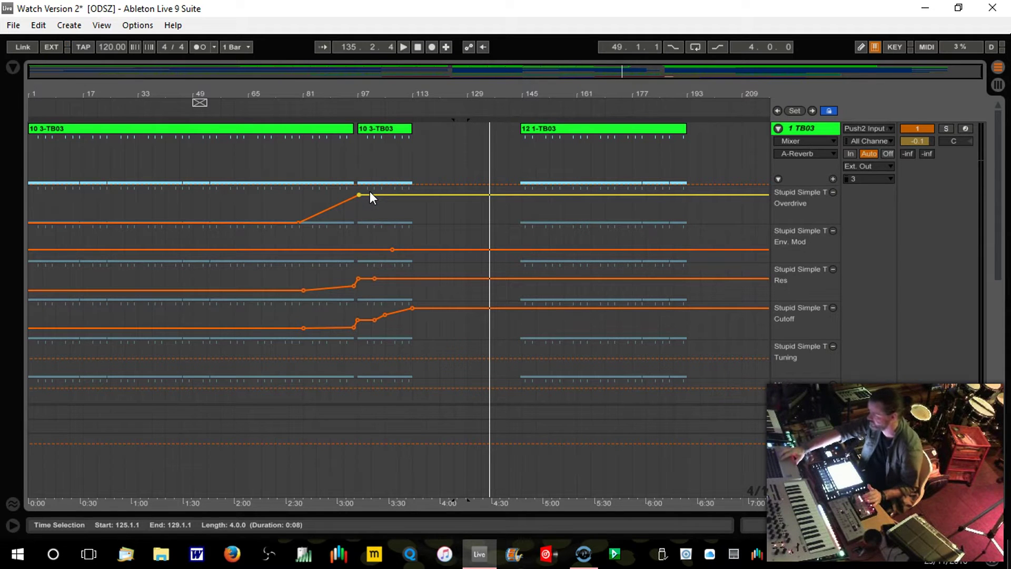
pyautogui.click(403, 292)
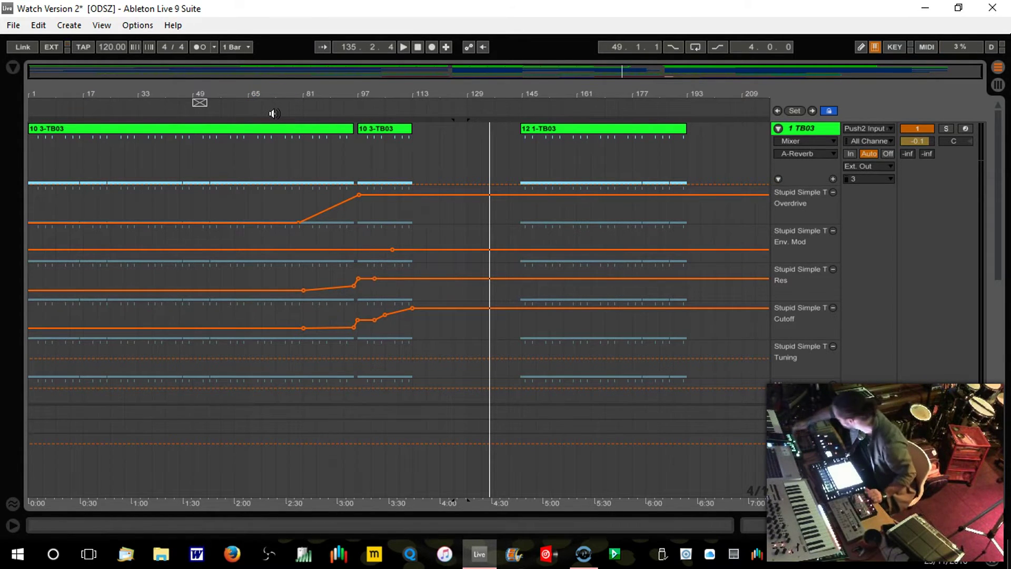
pyautogui.click(233, 106)
pyautogui.click(285, 96)
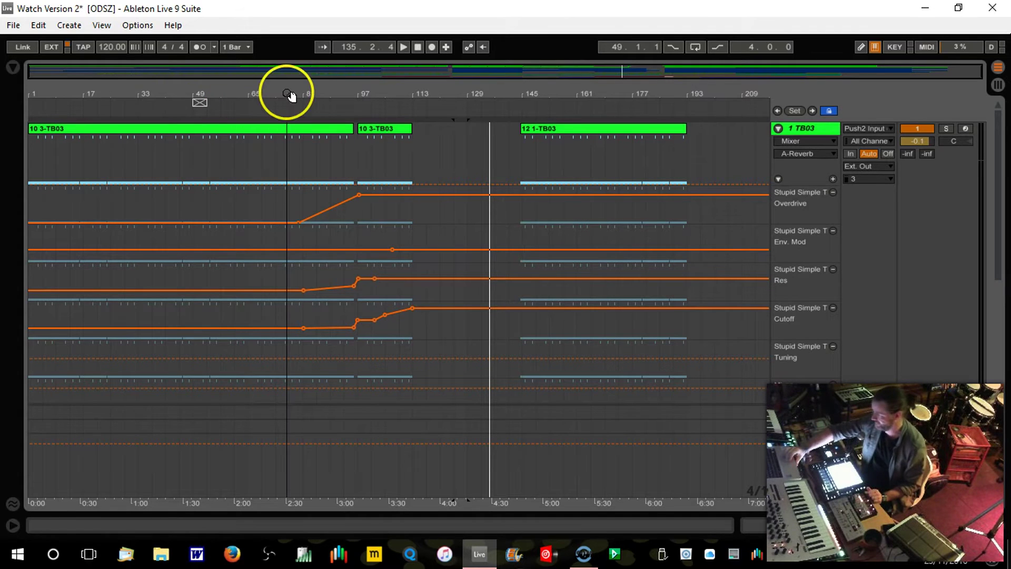
pyautogui.click(138, 120)
pyautogui.click(81, 118)
pyautogui.click(62, 162)
pyautogui.click(137, 216)
pyautogui.click(147, 109)
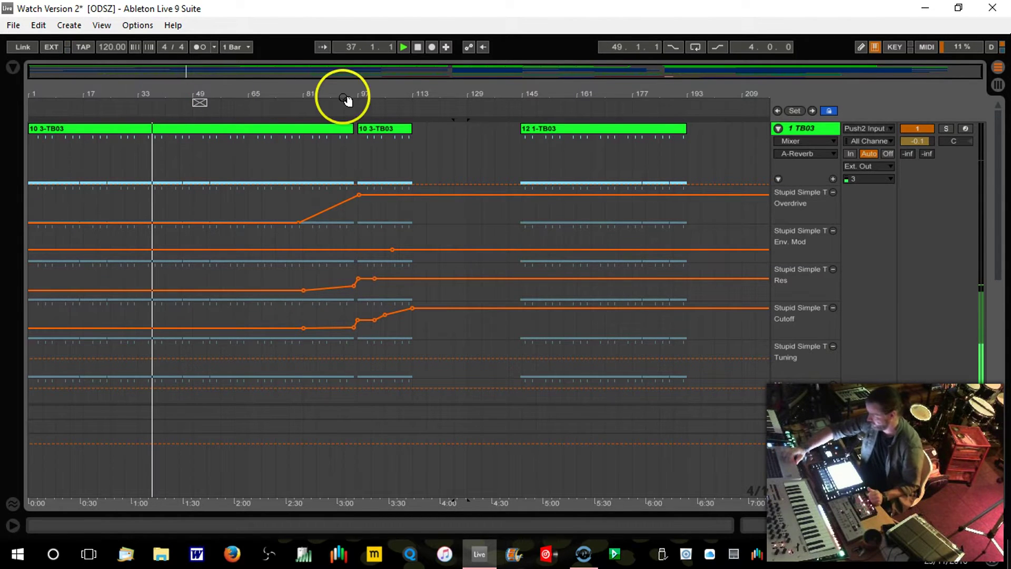
pyautogui.click(288, 108)
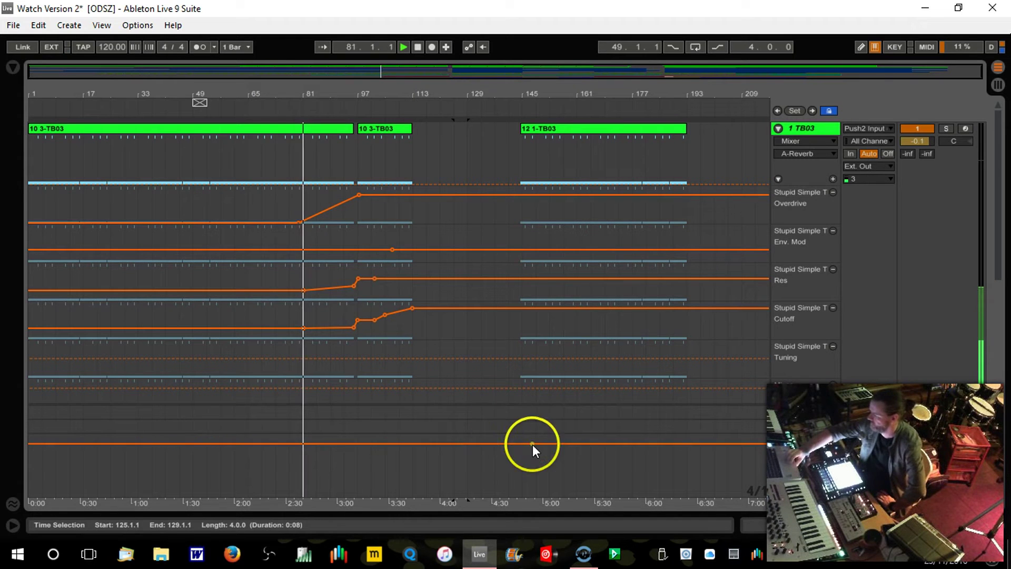
pyautogui.click(583, 553)
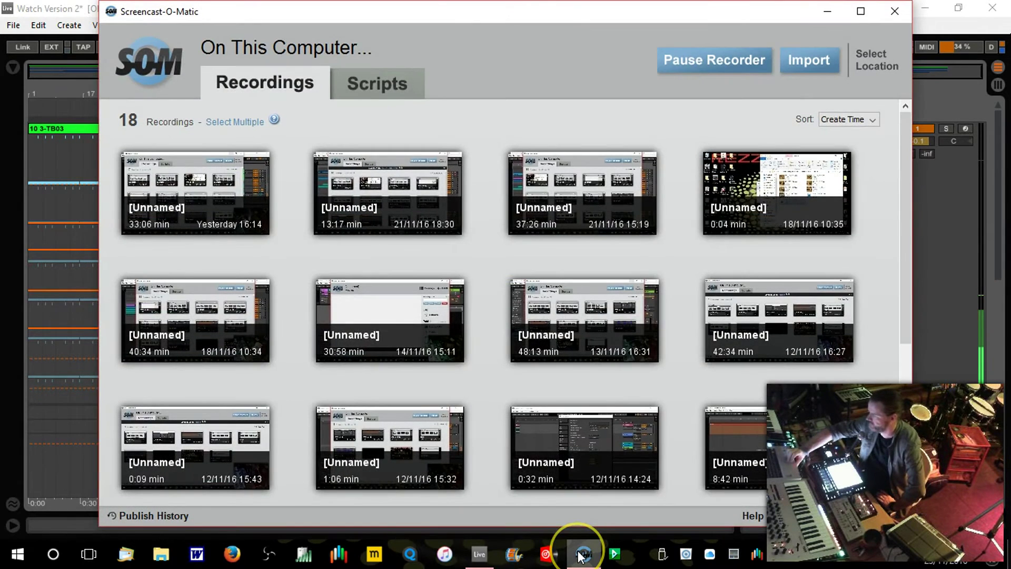
pyautogui.click(826, 12)
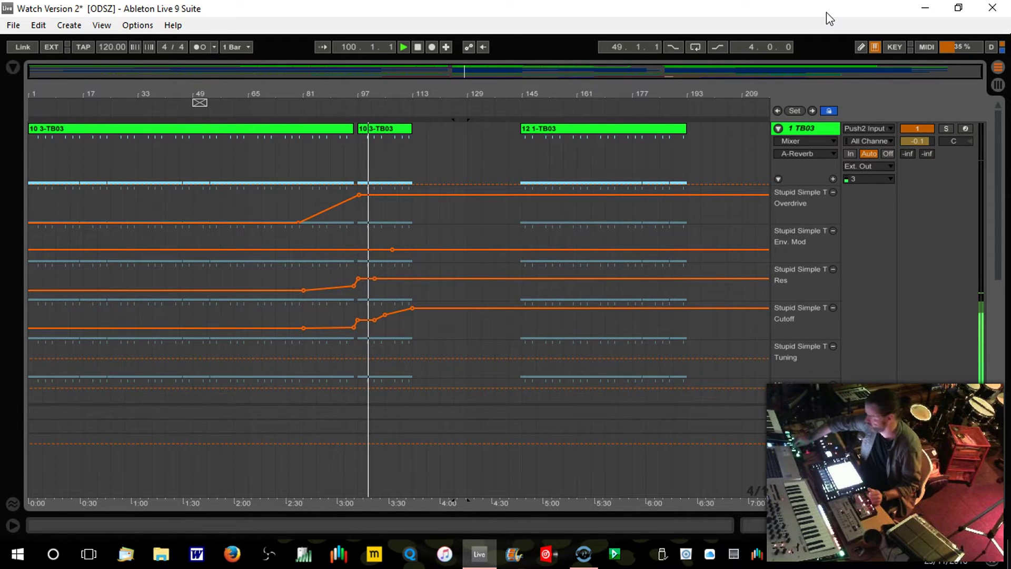
# Stop playback and fold the 1 TB03 track back up to show all tracks.
pyautogui.click(902, 69)
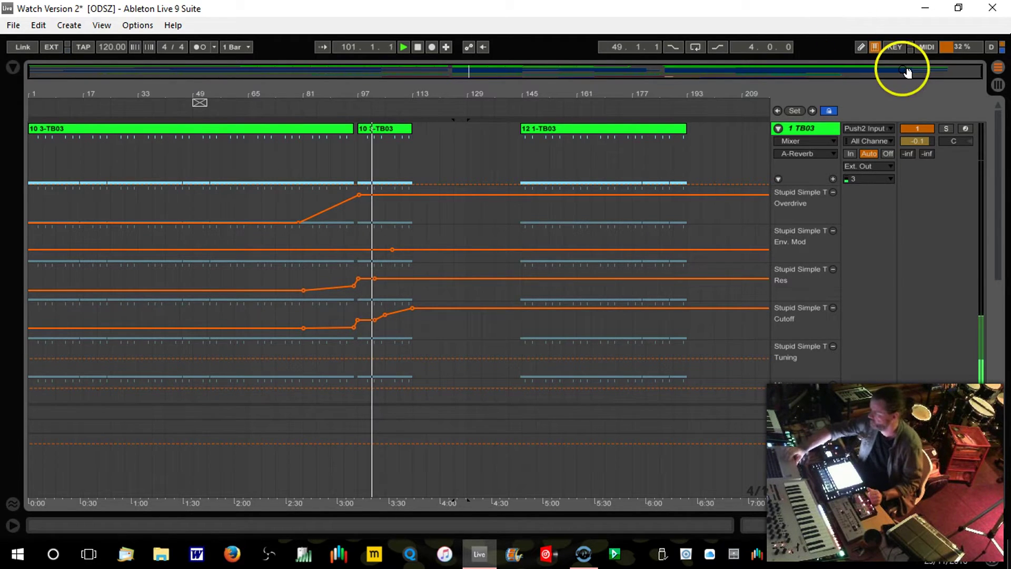
pyautogui.press('space')
pyautogui.click(559, 95)
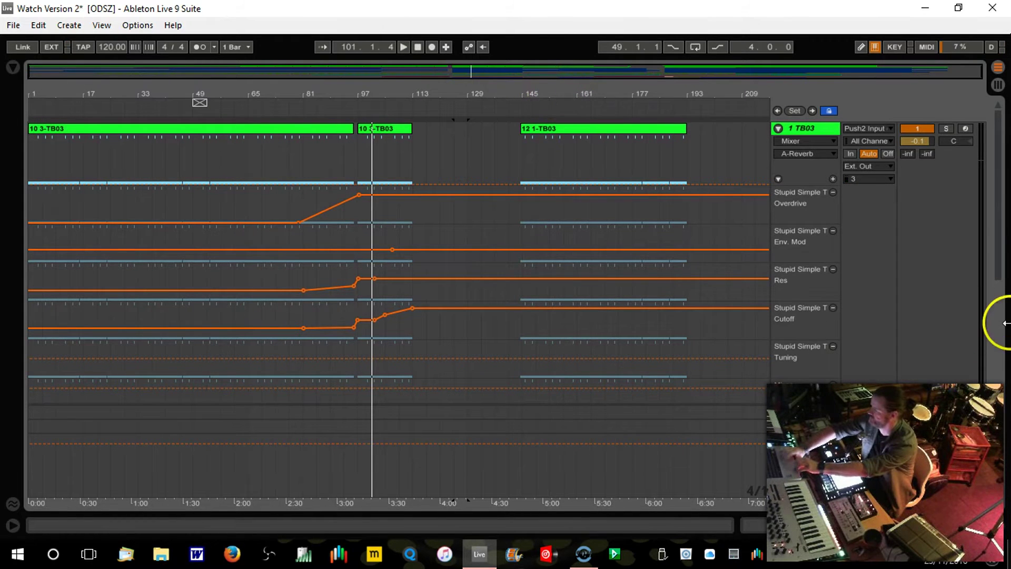
pyautogui.click(778, 127)
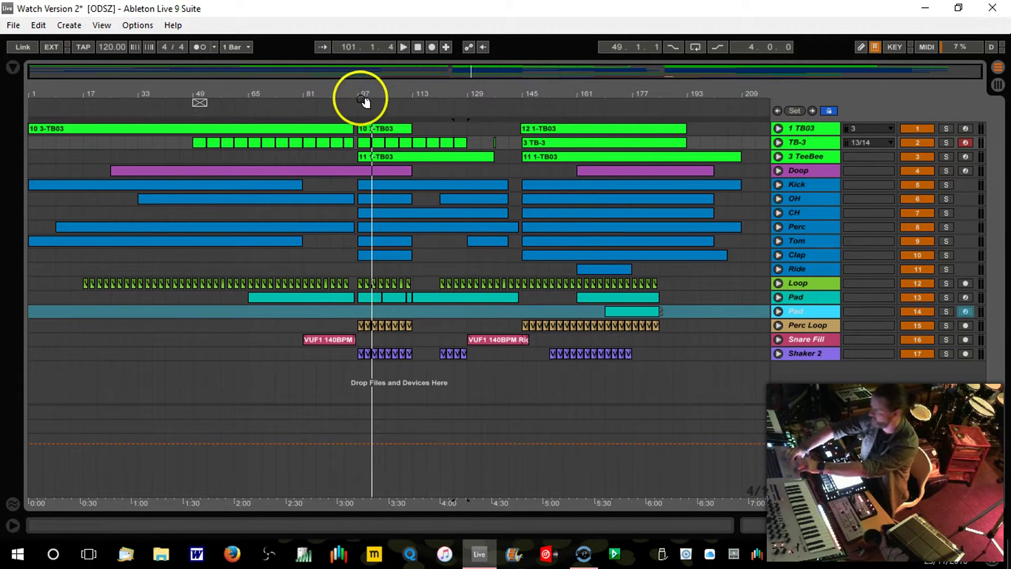
# Add a locator named "Drop1" at bar 97.
pyautogui.moveTo(368, 90); pyautogui.dragTo(359, 93)
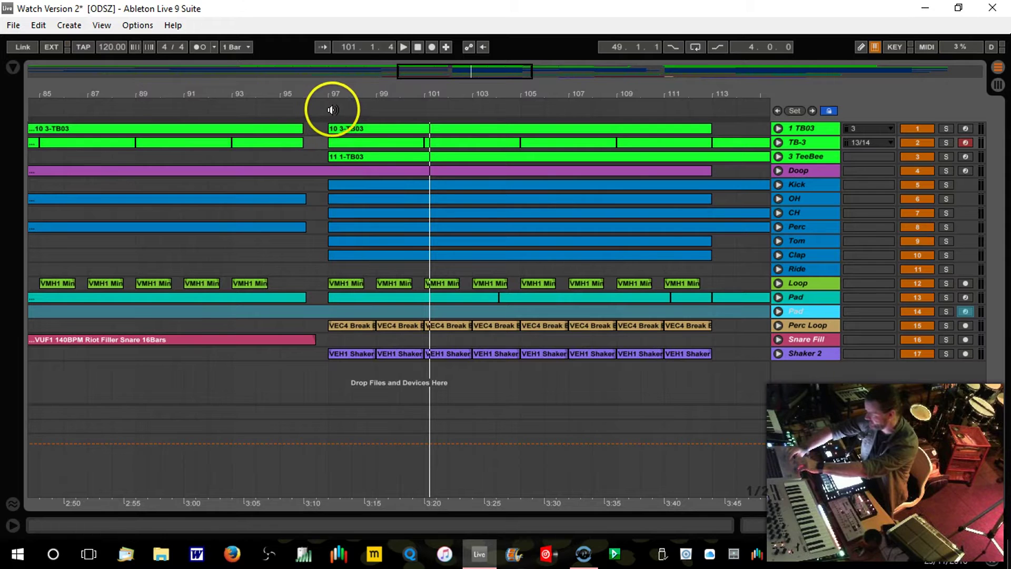
pyautogui.rightClick(329, 110)
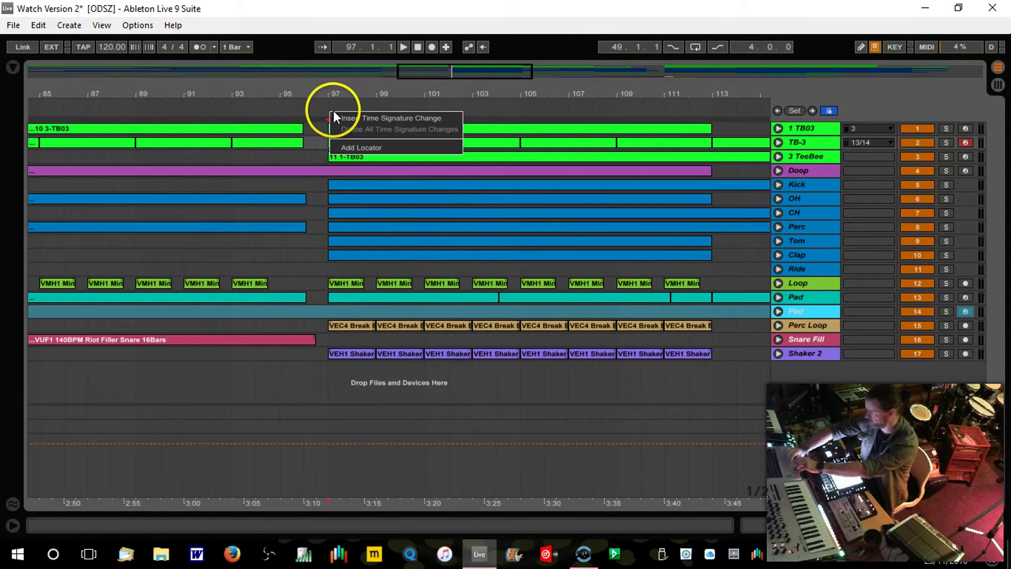
pyautogui.click(352, 147)
pyautogui.click(355, 119)
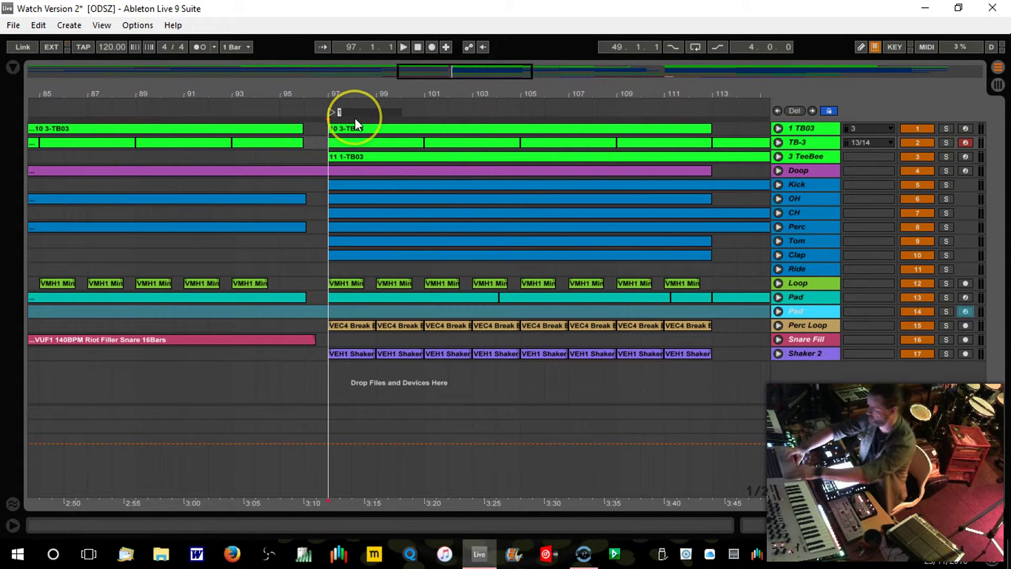
pyautogui.write('Drop1')
pyautogui.press('Return')
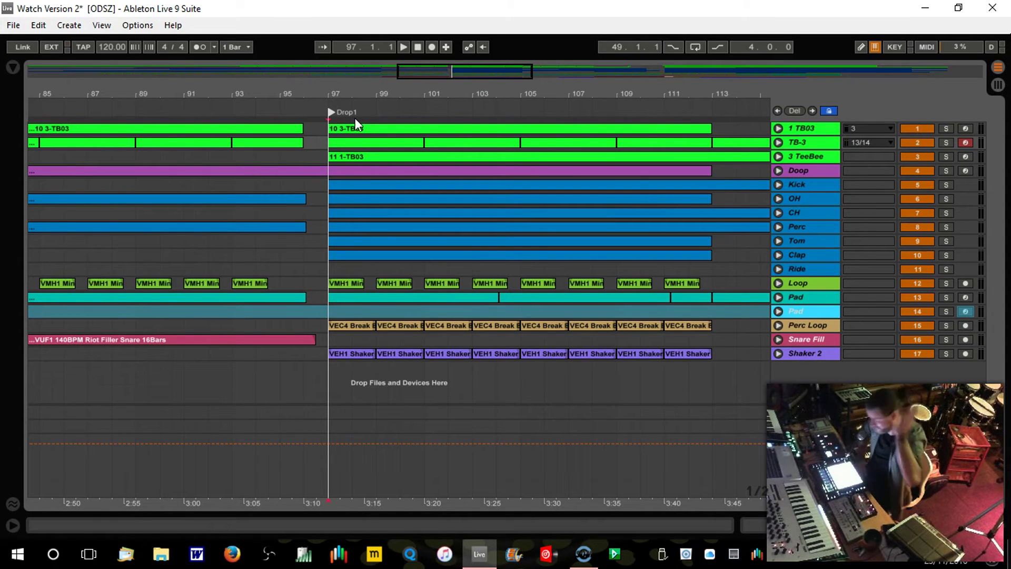
# Unfold the 1 TB03 track during playback and trim the start of the 12 1-TB03 clip to about 145.3.
pyautogui.moveTo(393, 102)
pyautogui.mouseDown()
pyautogui.moveTo(406, 90)
pyautogui.moveTo(219, 95)
pyautogui.moveTo(255, 100)
pyautogui.mouseUp()
pyautogui.click(532, 104)
pyautogui.moveTo(566, 90); pyautogui.dragTo(568, 98)
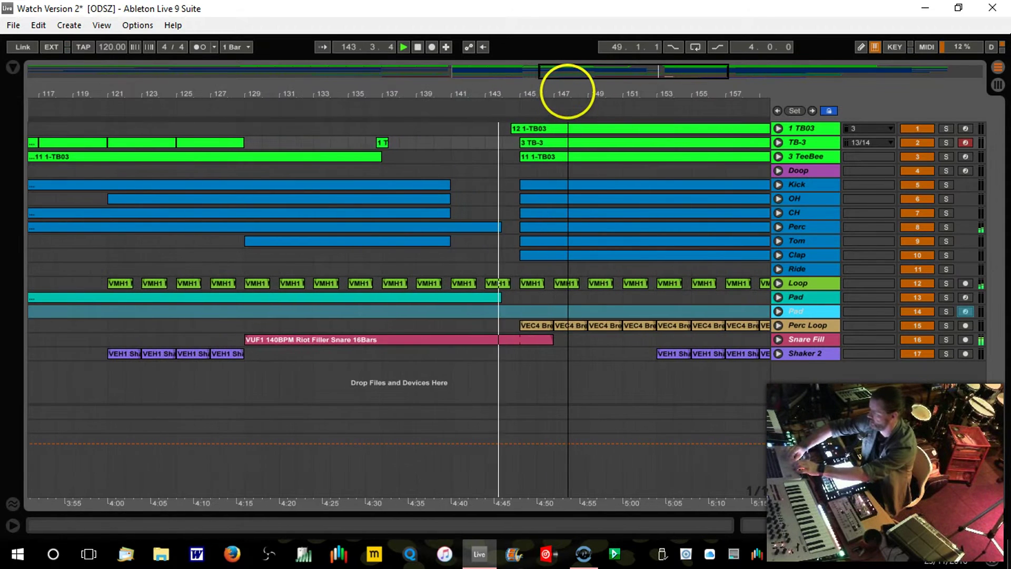
pyautogui.click(778, 128)
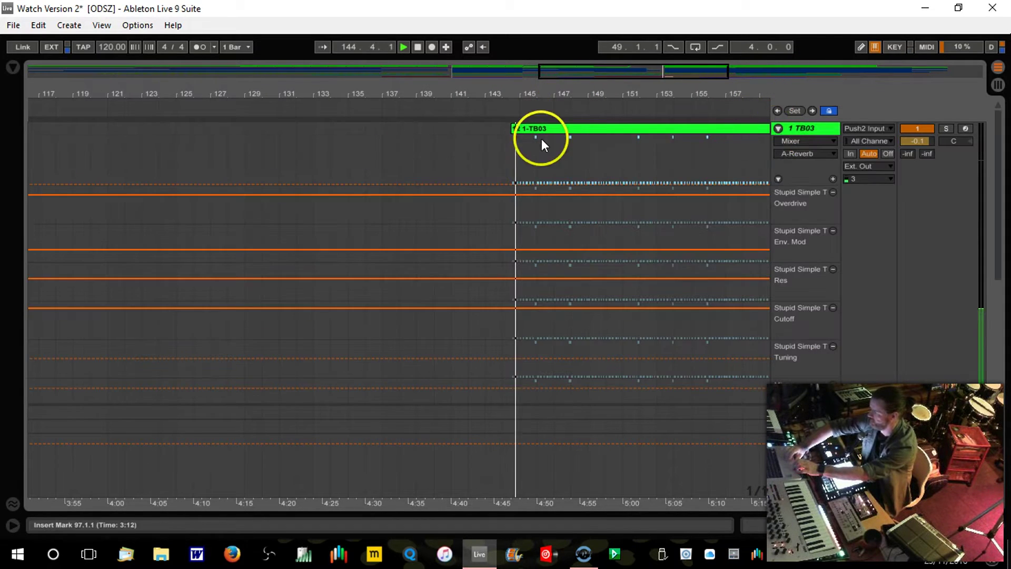
pyautogui.moveTo(515, 131); pyautogui.dragTo(529, 130)
# Lower the Cutoff and Res automation slightly just before the start of the 12 1-TB03 clip.
pyautogui.moveTo(534, 93); pyautogui.dragTo(532, 89)
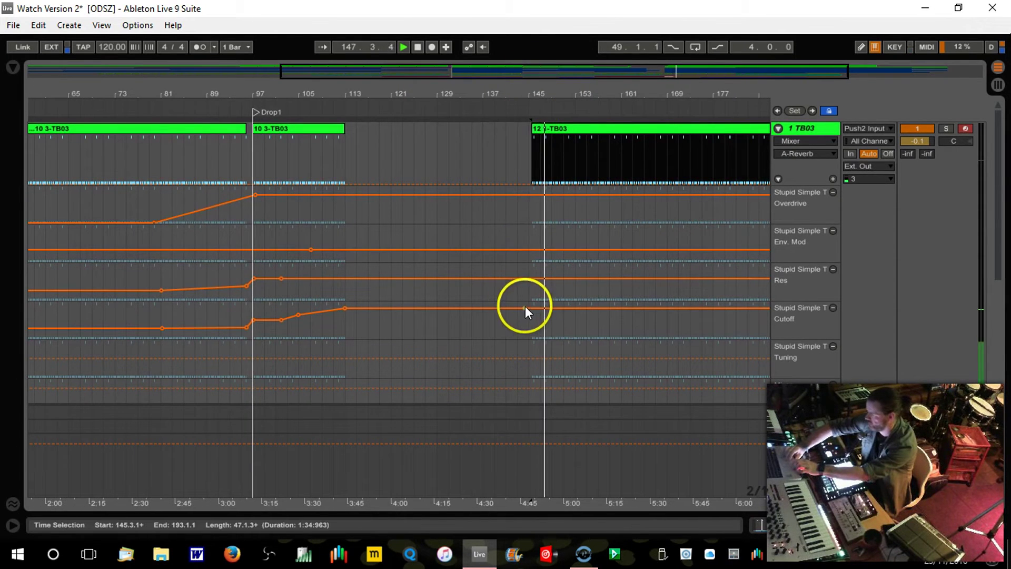
pyautogui.moveTo(523, 308); pyautogui.dragTo(527, 314)
pyautogui.moveTo(525, 280); pyautogui.dragTo(528, 281)
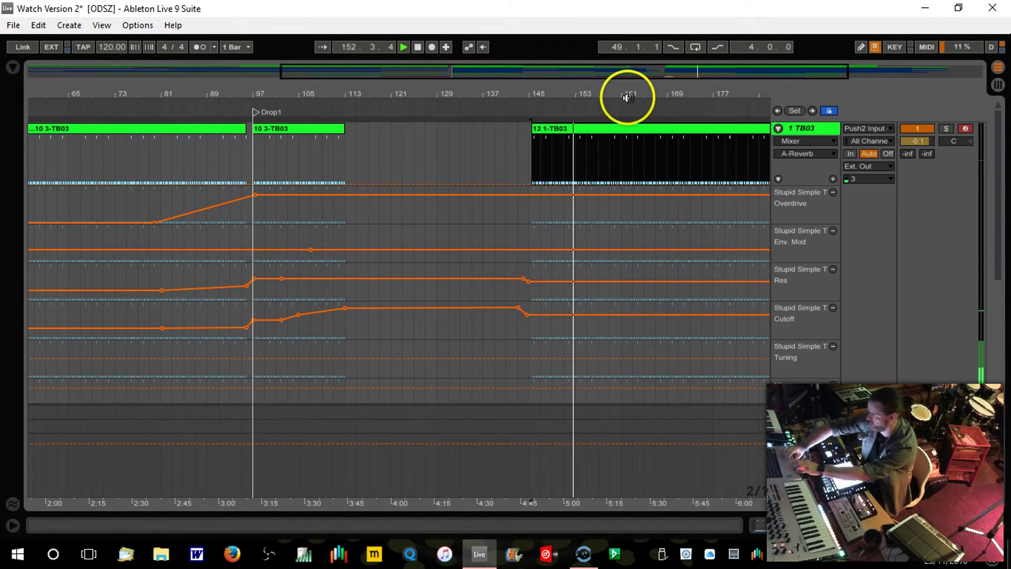
# Ramp up Cutoff, Res to 86 and Env. Mod to 67 on 1 TB03 between about bars 153 and 165.
pyautogui.moveTo(626, 95); pyautogui.dragTo(568, 94)
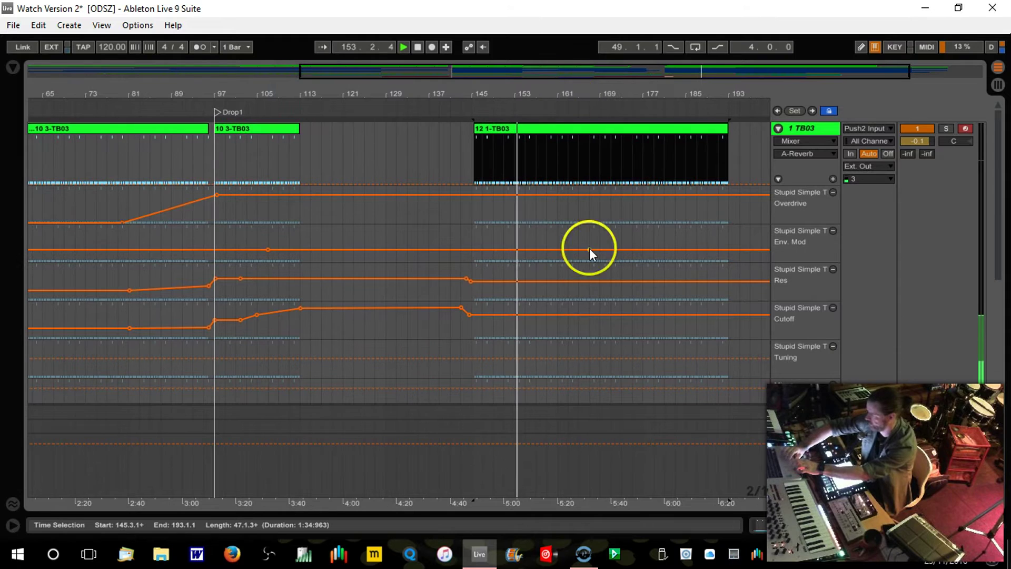
pyautogui.click(513, 314)
pyautogui.click(551, 314)
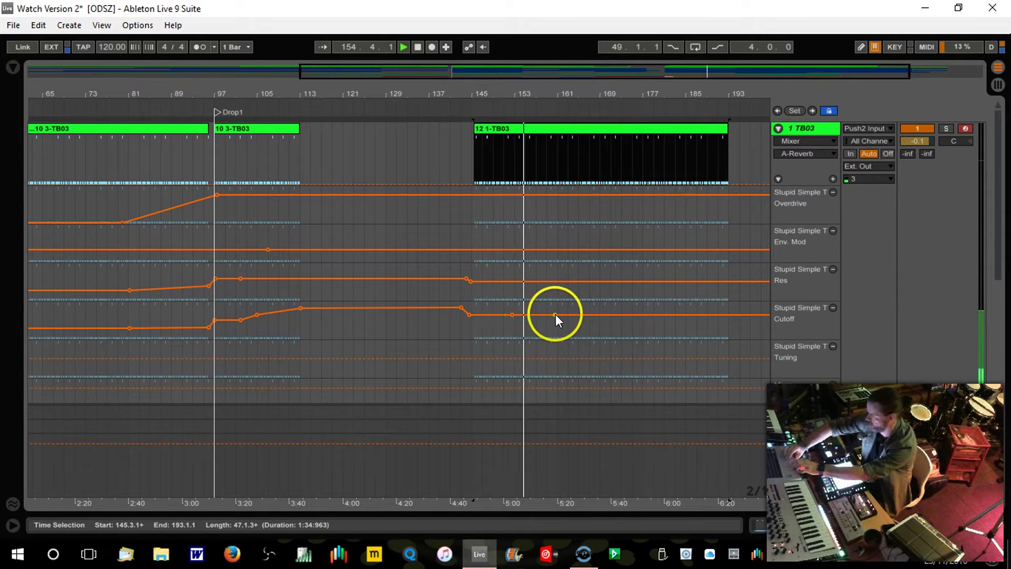
pyautogui.moveTo(564, 314); pyautogui.dragTo(567, 306)
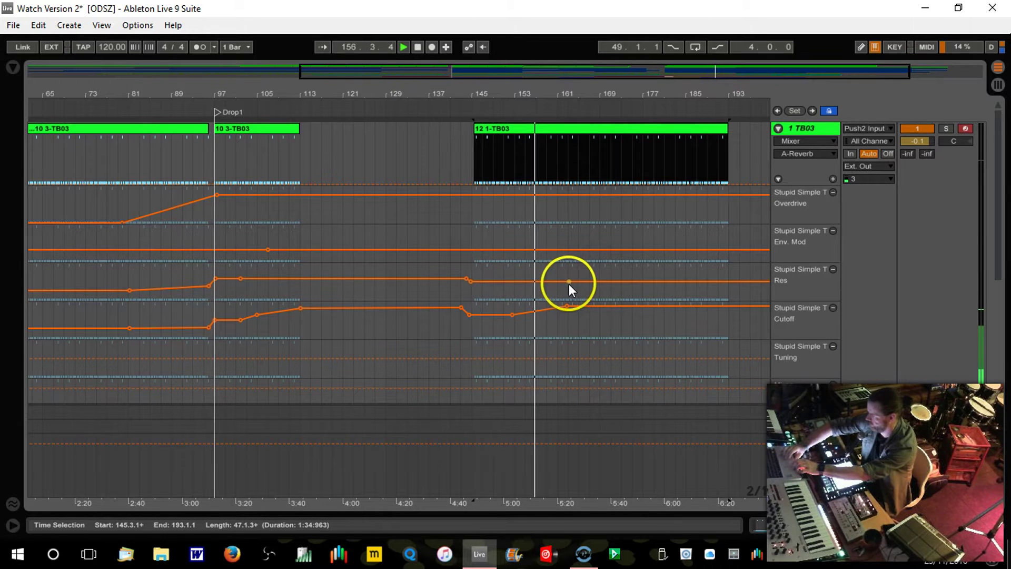
pyautogui.click(527, 281)
pyautogui.moveTo(563, 281); pyautogui.dragTo(566, 274)
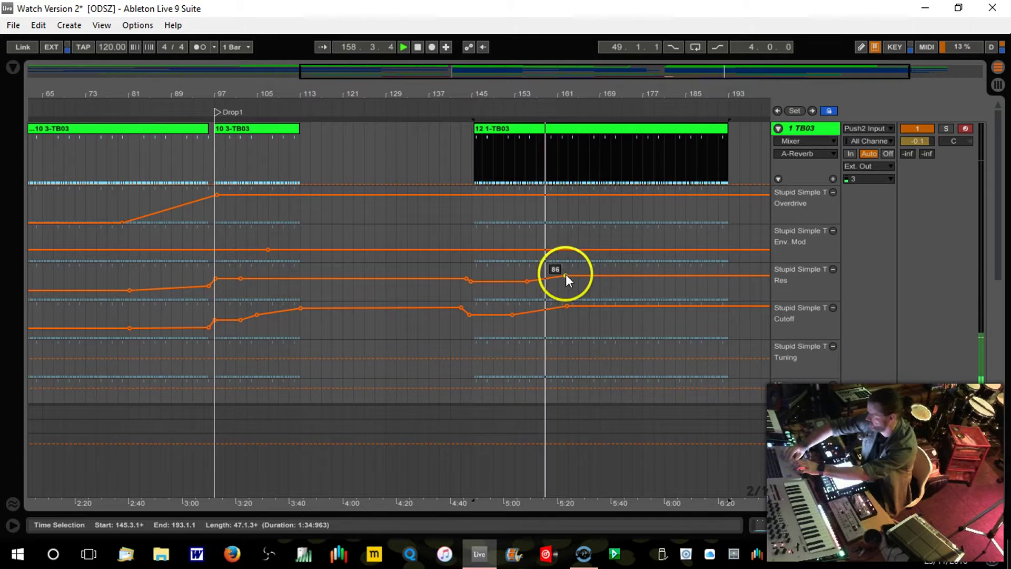
pyautogui.click(528, 249)
pyautogui.moveTo(578, 249); pyautogui.dragTo(579, 242)
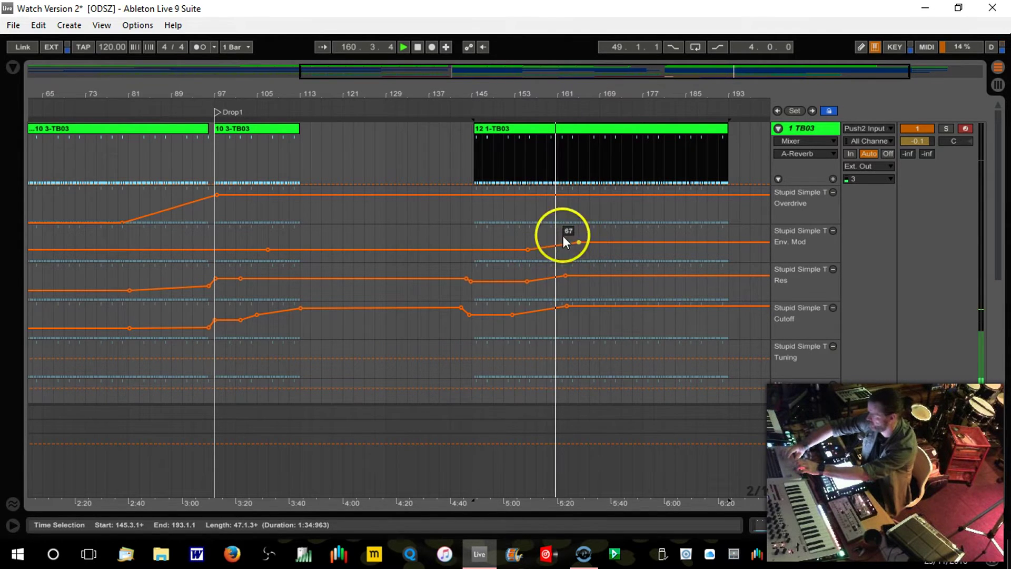
# Set the loop region to start at 145.3.1 with a length of 32 bars over the 12 1-TB03 clip.
pyautogui.moveTo(428, 97); pyautogui.dragTo(429, 95)
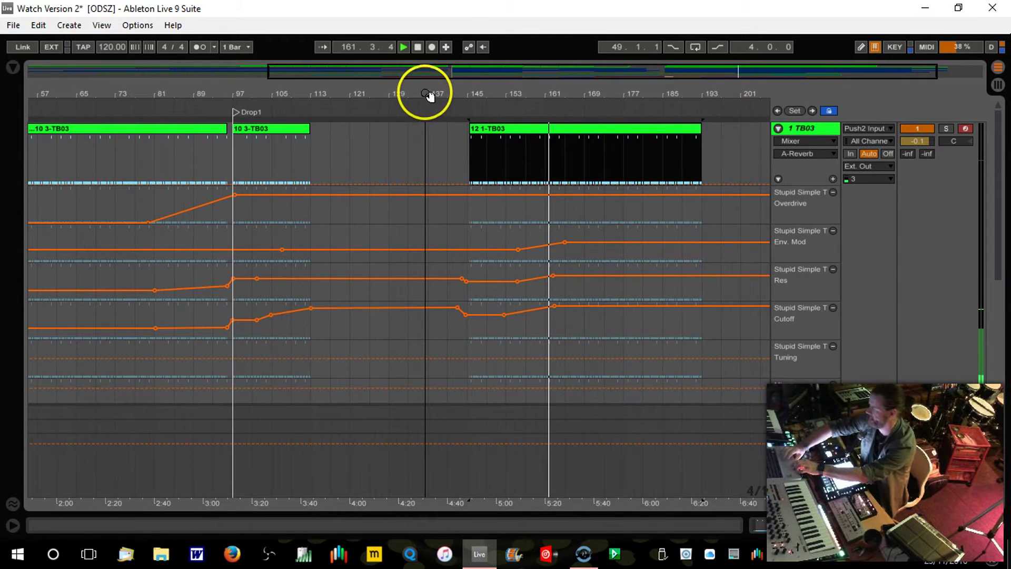
pyautogui.moveTo(198, 90); pyautogui.dragTo(193, 86)
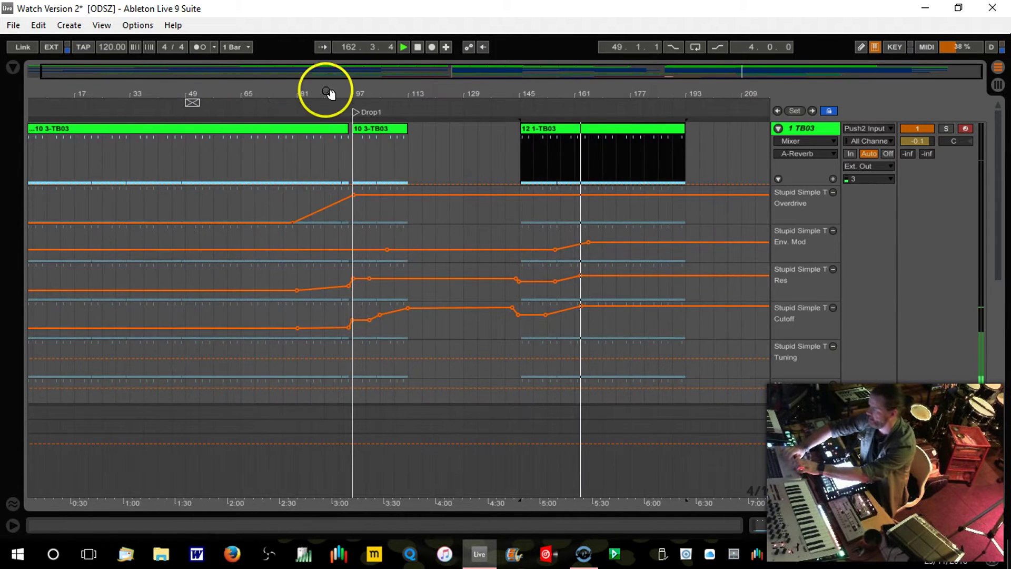
pyautogui.moveTo(193, 103); pyautogui.dragTo(627, 106)
pyautogui.moveTo(560, 86); pyautogui.dragTo(564, 86)
pyautogui.moveTo(305, 104)
pyautogui.mouseDown()
pyautogui.moveTo(324, 102)
pyautogui.moveTo(331, 87)
pyautogui.moveTo(309, 90)
pyautogui.mouseUp()
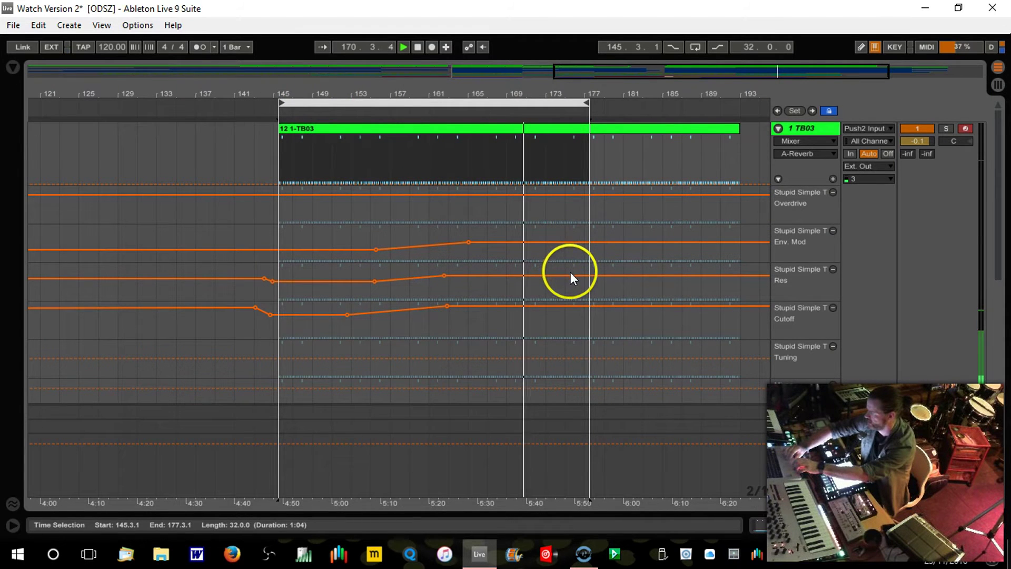
# Add a Res automation breakpoint at about bar 175 with a value of 117 and select the time span of the loop region.
pyautogui.moveTo(571, 274); pyautogui.dragTo(568, 267)
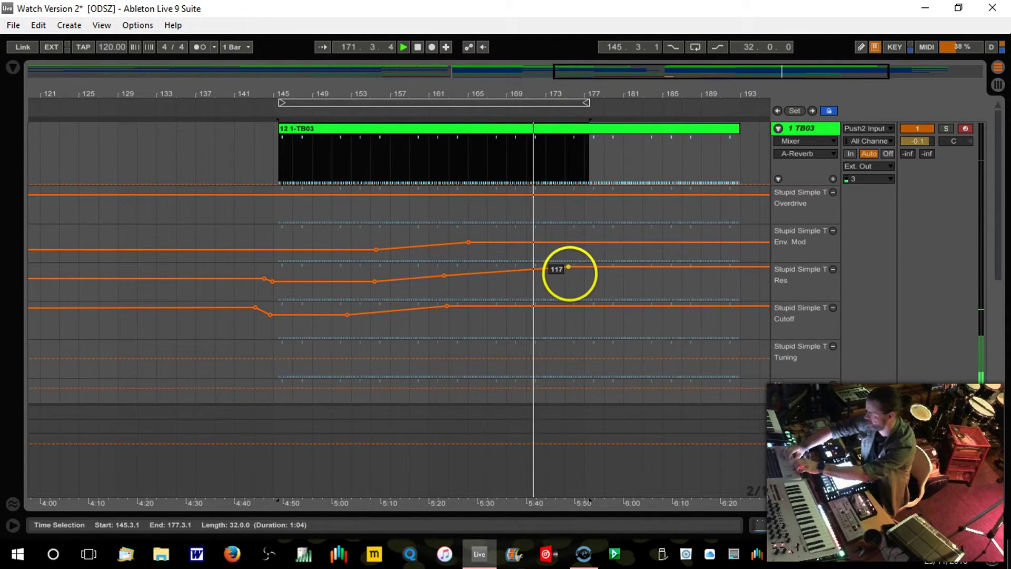
pyautogui.click(580, 102)
pyautogui.scroll(5, 599, 96)
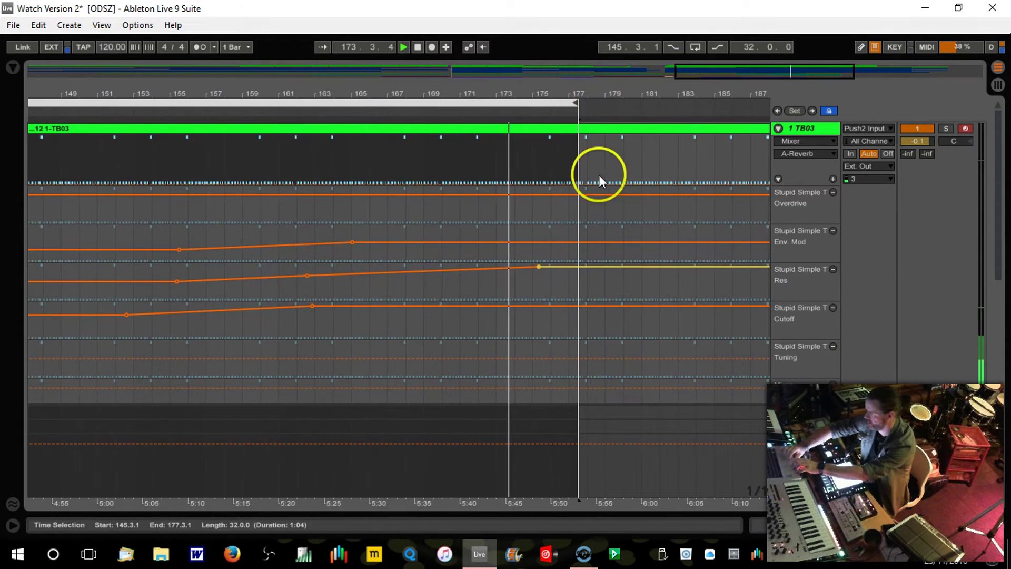
pyautogui.scroll(-2, 606, 92)
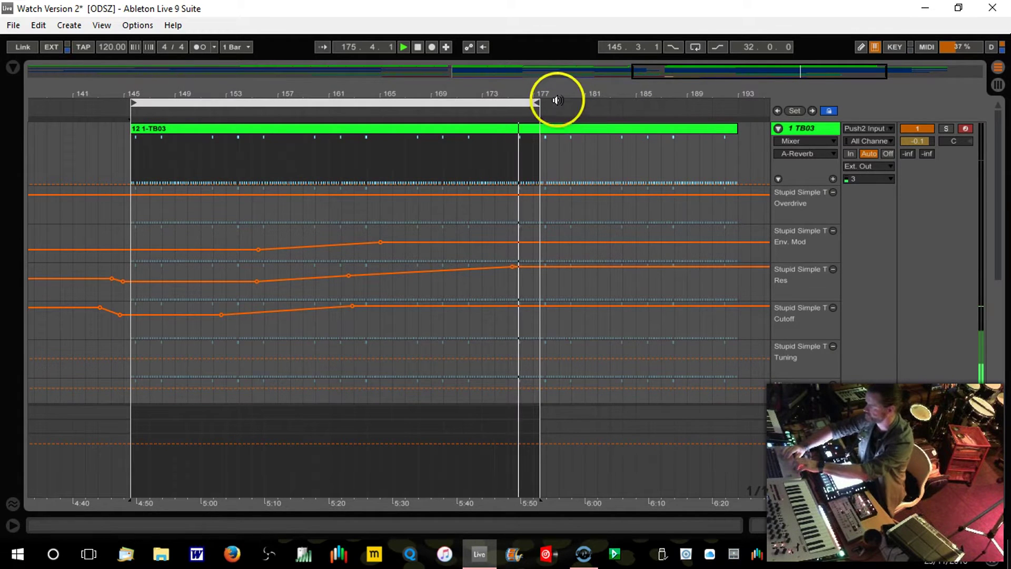
# Stop playback and move the 32-bar loop region so that it starts exactly at 145.1.1.
pyautogui.scroll(4, 561, 96)
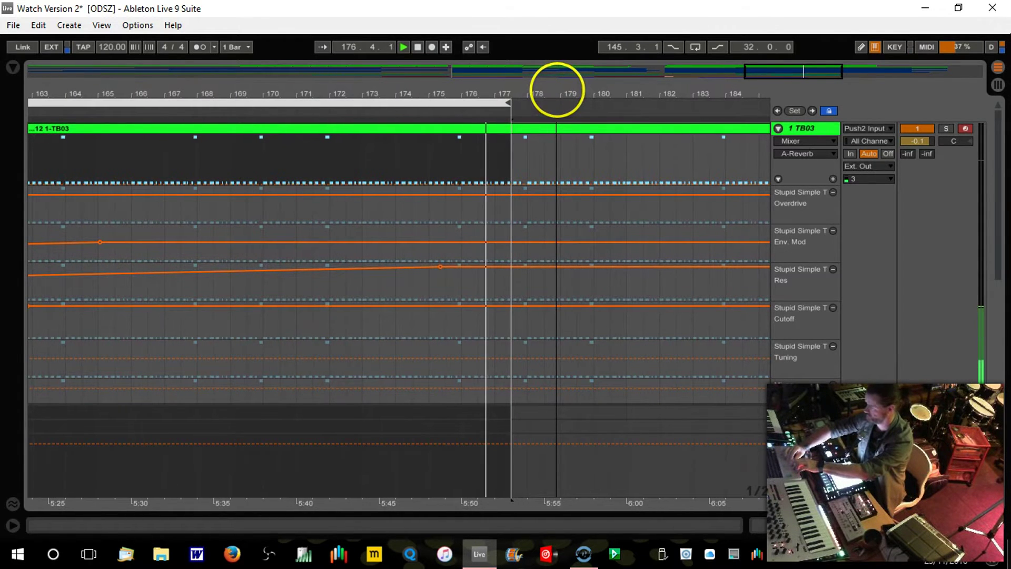
pyautogui.press('space')
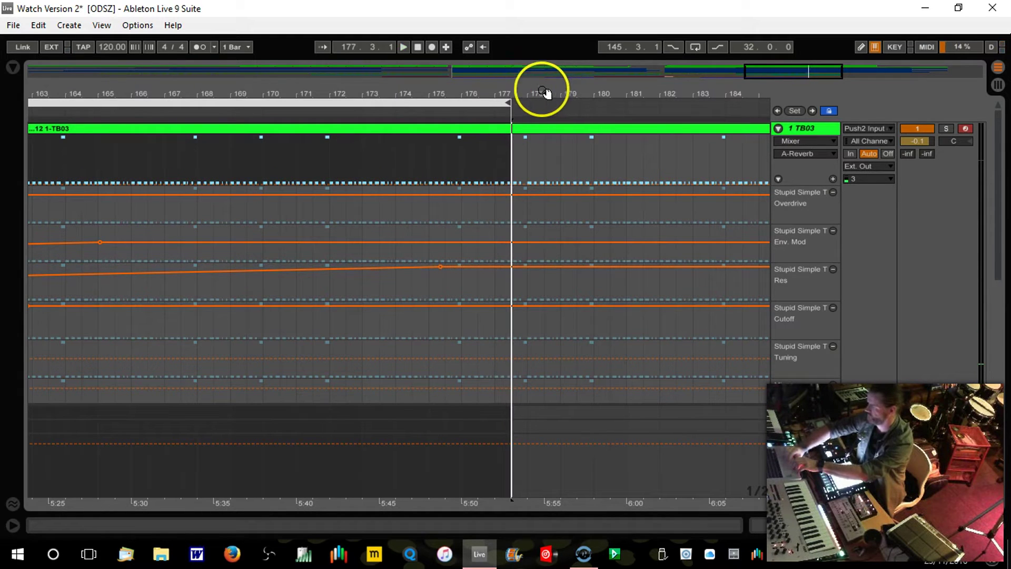
pyautogui.scroll(-5, 516, 90)
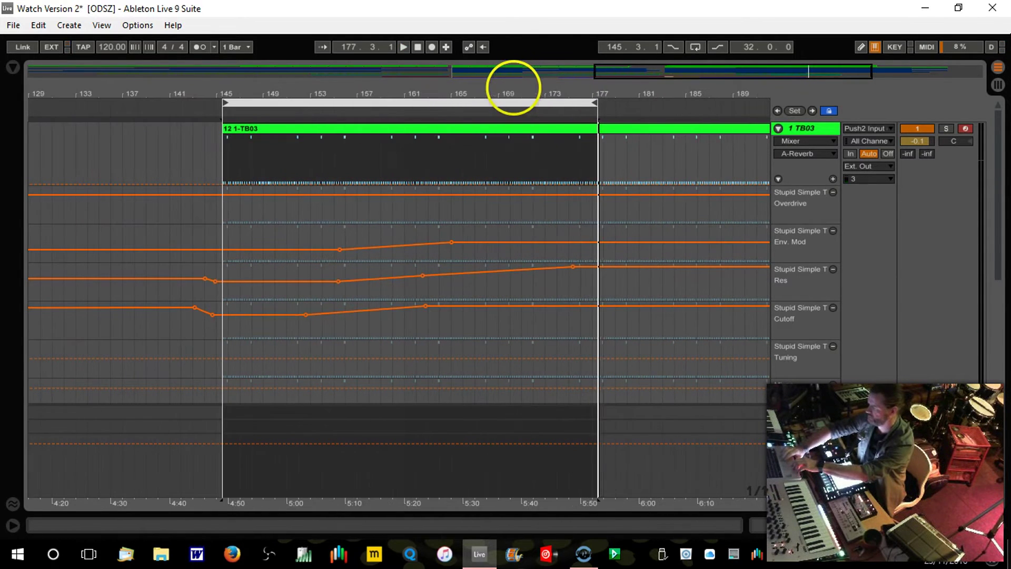
pyautogui.scroll(6, 198, 90)
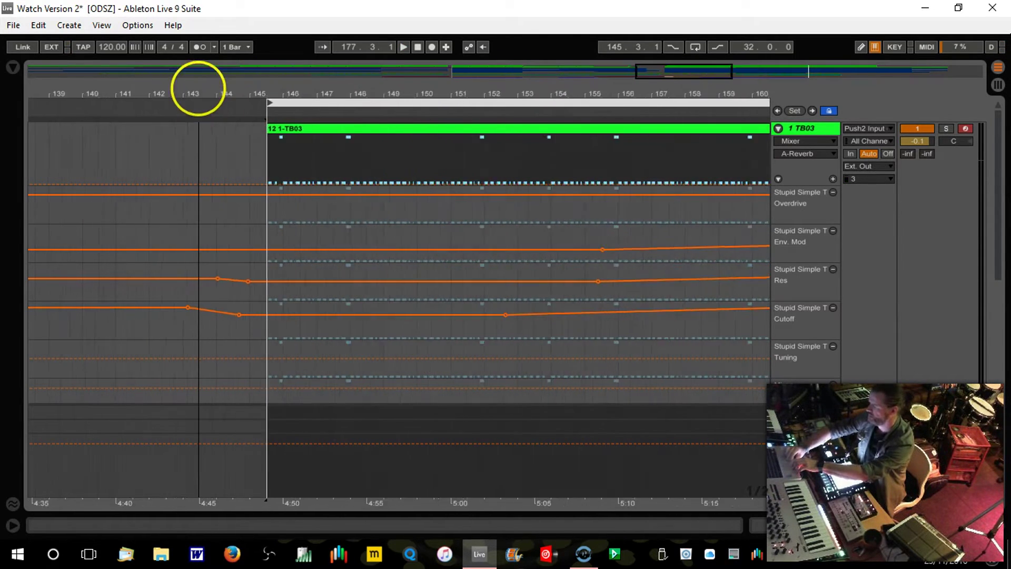
pyautogui.moveTo(326, 127); pyautogui.dragTo(320, 104)
pyautogui.scroll(-8, 337, 89)
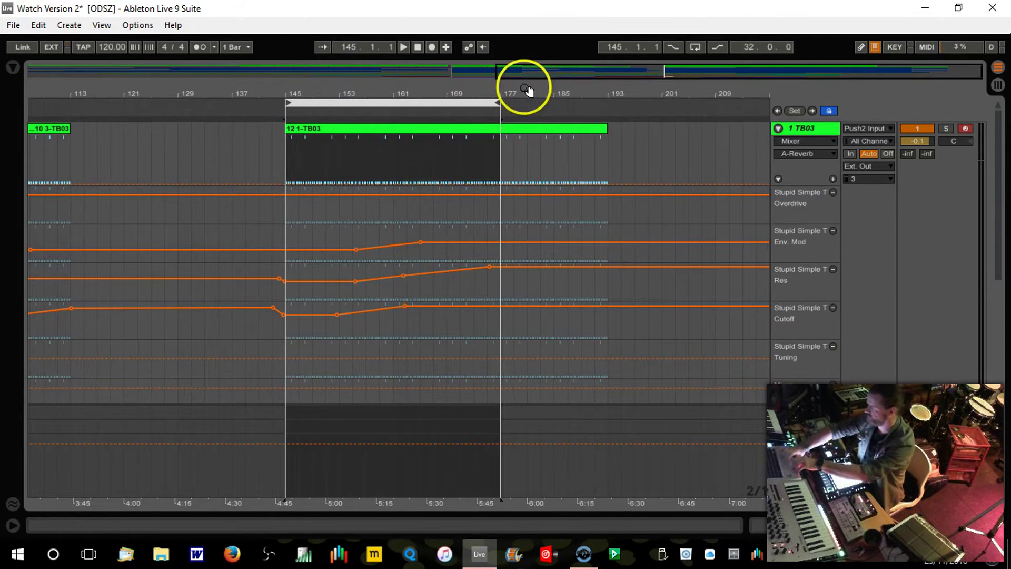
# Add breakpoints so the Env. Mod and Res automation of 1 TB03 falls from bar 177 to about bar 180.
pyautogui.moveTo(491, 84); pyautogui.dragTo(541, 259)
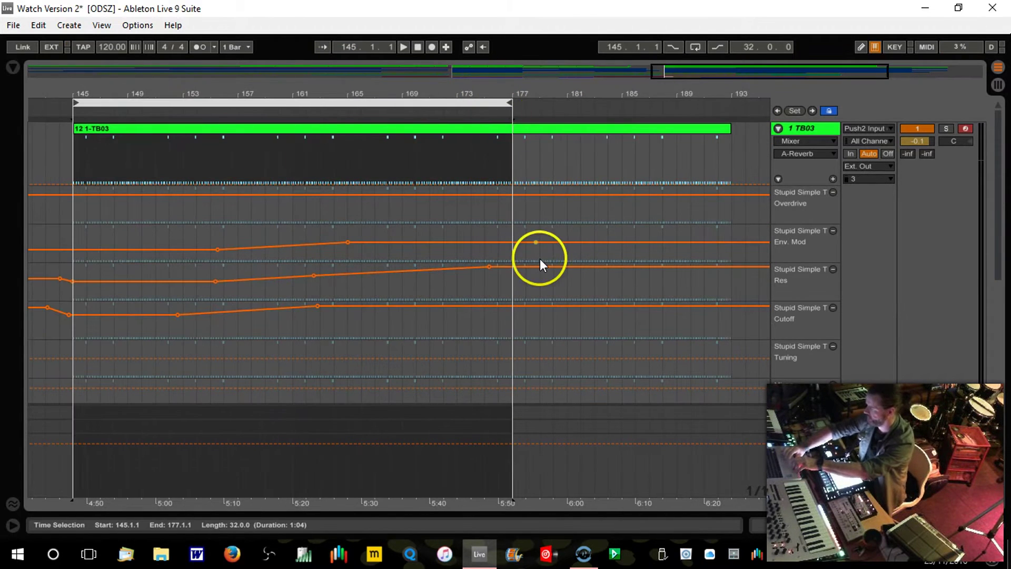
pyautogui.click(514, 242)
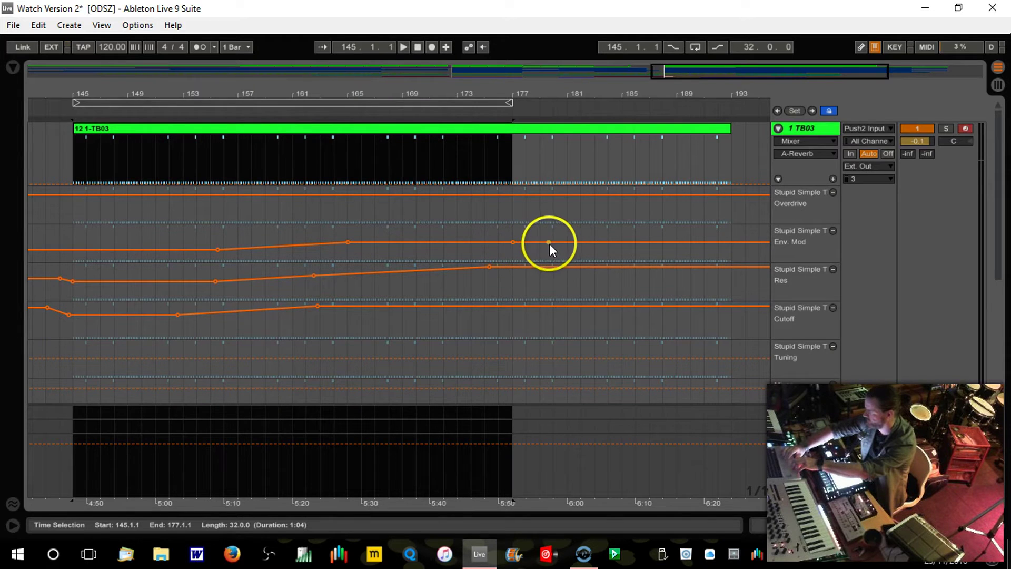
pyautogui.moveTo(556, 246); pyautogui.dragTo(553, 252)
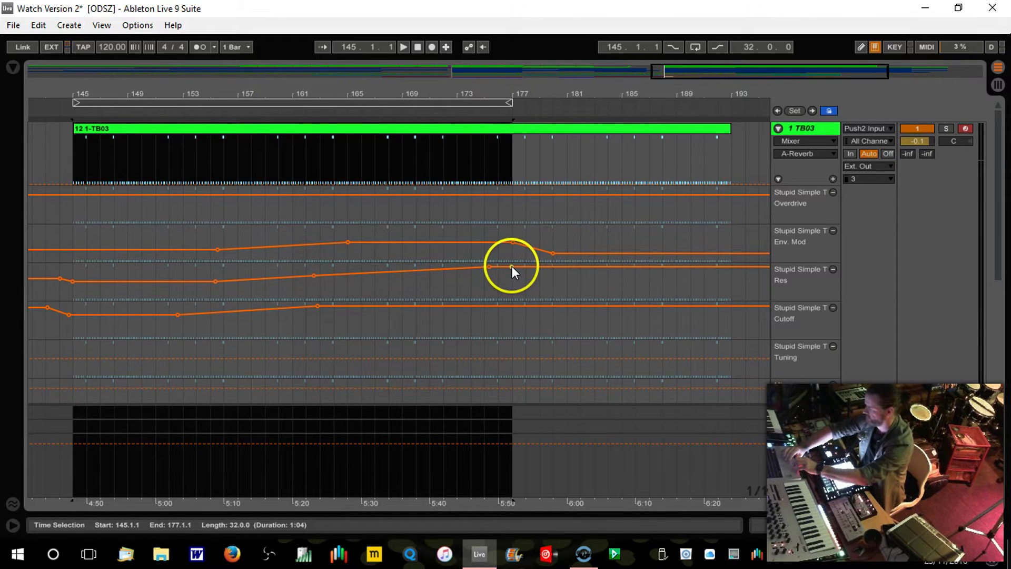
pyautogui.click(554, 268)
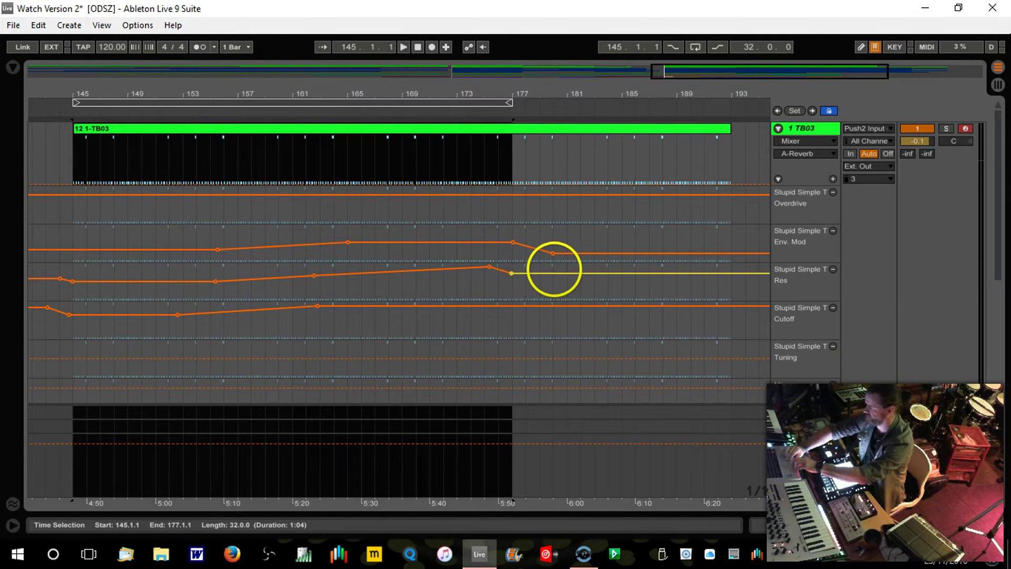
pyautogui.moveTo(552, 267); pyautogui.dragTo(553, 277)
# Play from about bar 173 and drop the Cutoff automation from 114 at bar 177 to 67 at about bar 180.
pyautogui.click(469, 106)
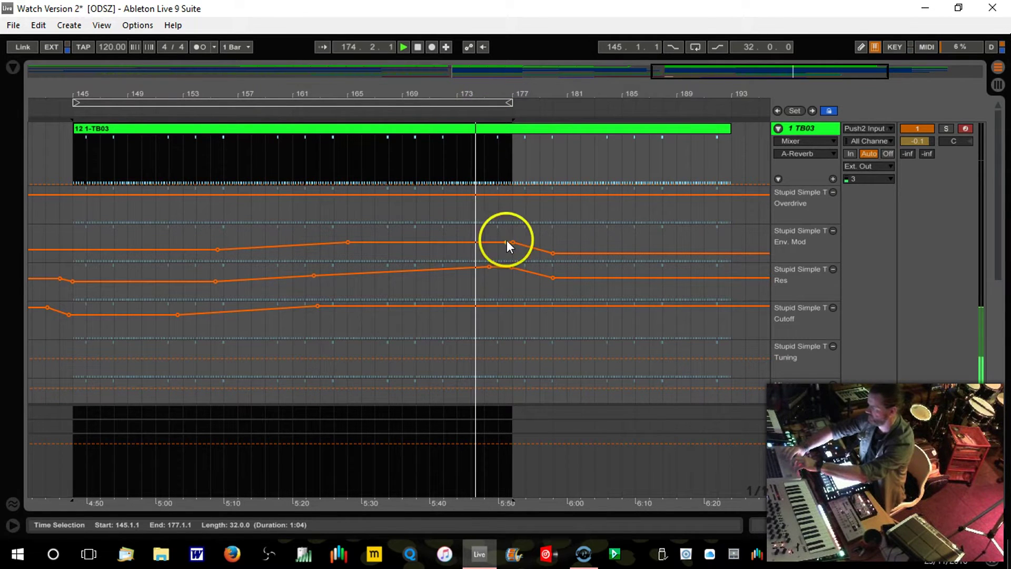
pyautogui.click(512, 305)
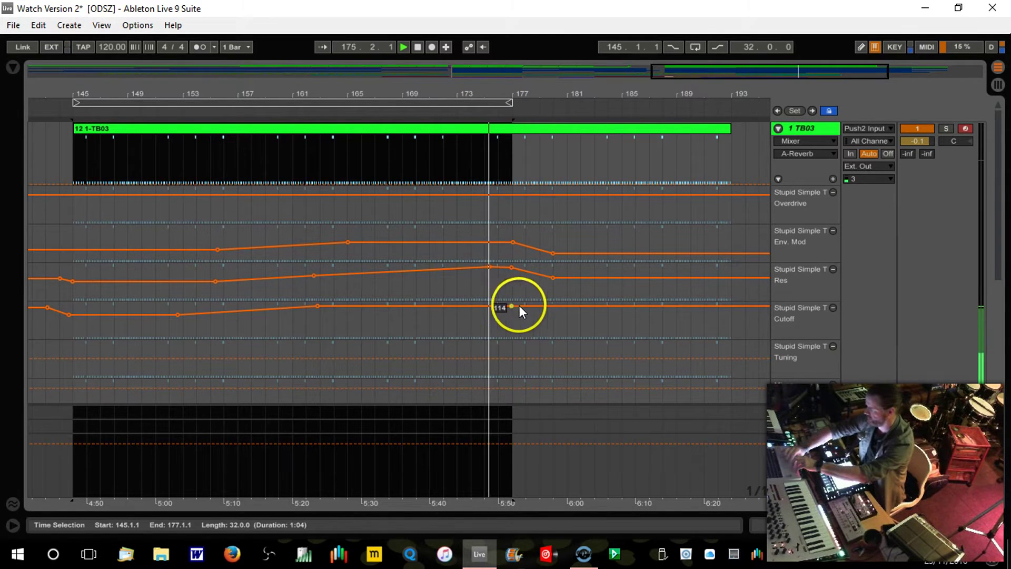
pyautogui.click(554, 305)
pyautogui.moveTo(554, 306); pyautogui.dragTo(553, 319)
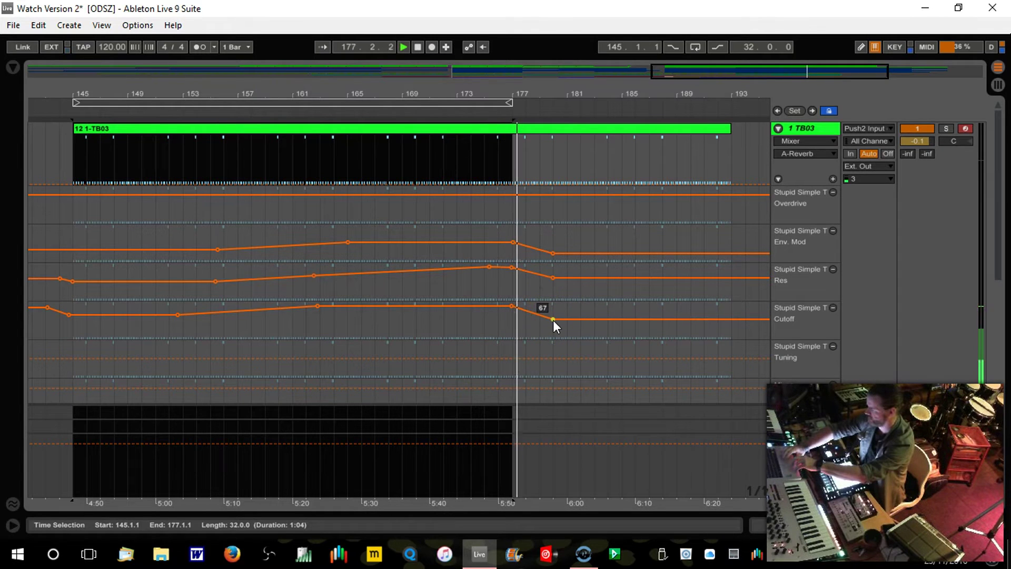
# Deepen the Res drop at bar 180, shift the Env. Mod breakpoint slightly later, and lower Res and Cutoff further at about bar 183.
pyautogui.moveTo(553, 278); pyautogui.dragTo(553, 288)
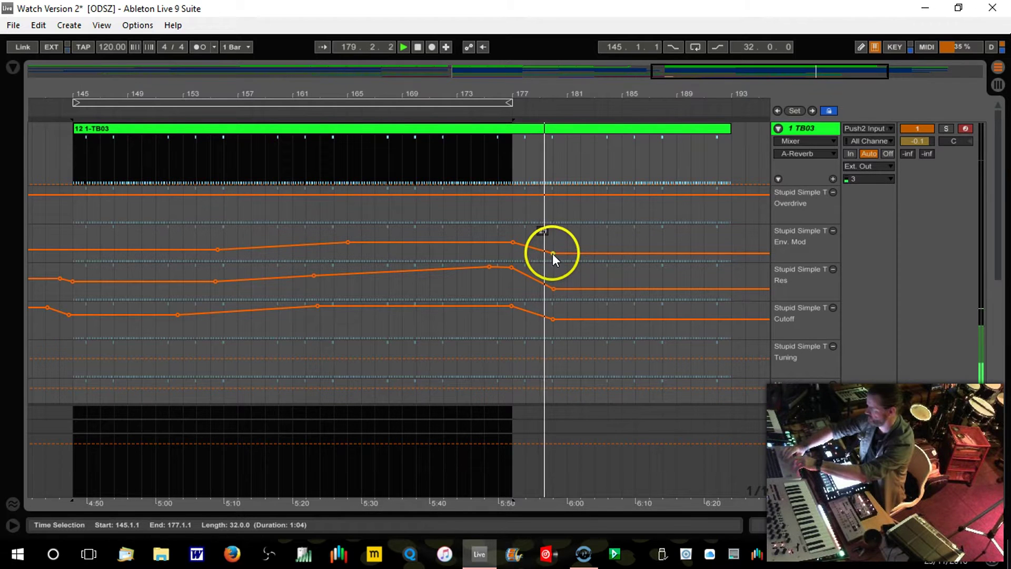
pyautogui.moveTo(553, 254); pyautogui.dragTo(560, 259)
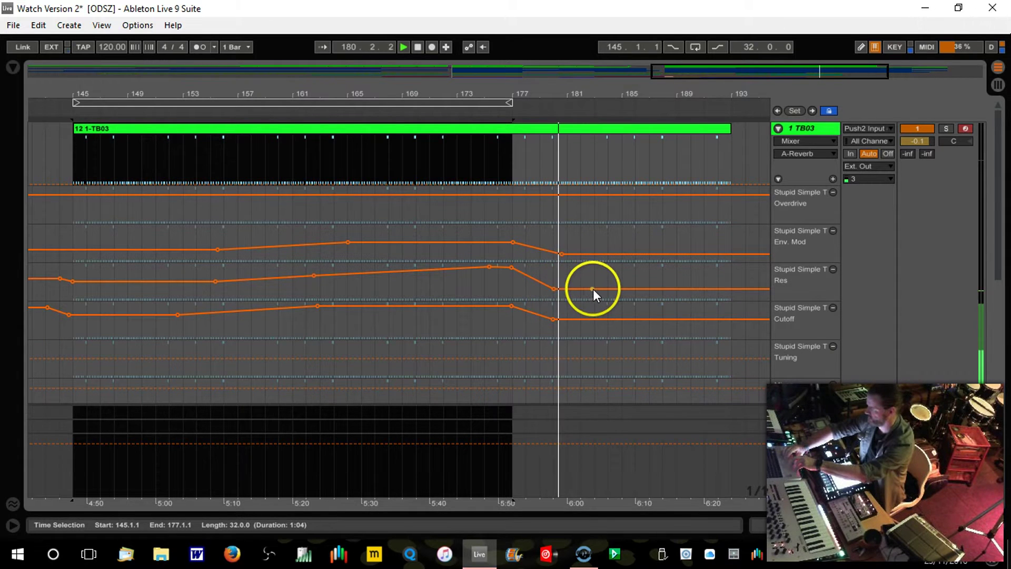
pyautogui.moveTo(593, 290); pyautogui.dragTo(593, 331)
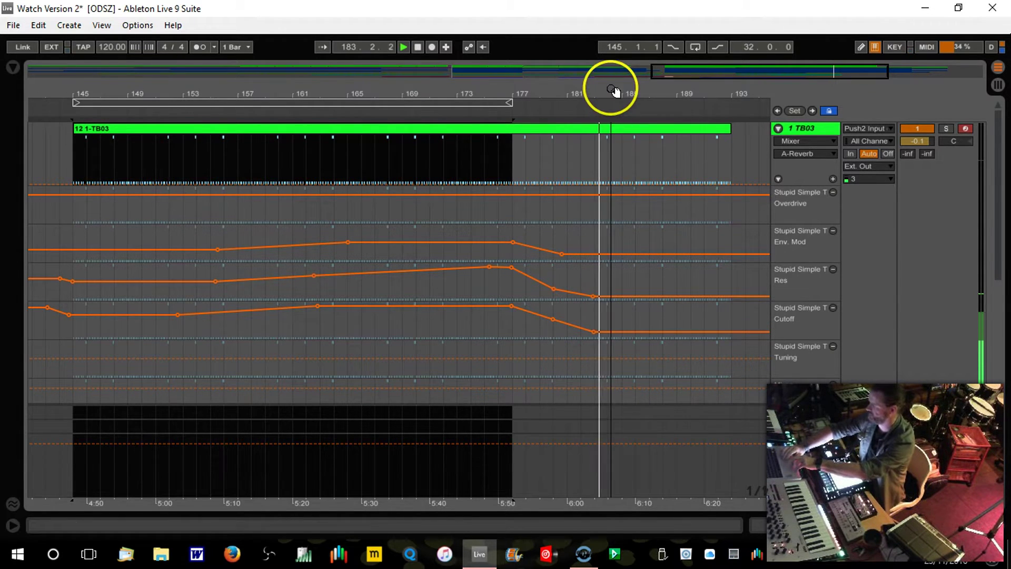
# Ramp the Overdrive automation down from bar 177 to about bar 193, near the end of the 12 1-TB03 clip.
pyautogui.hscroll(5, 611, 98)
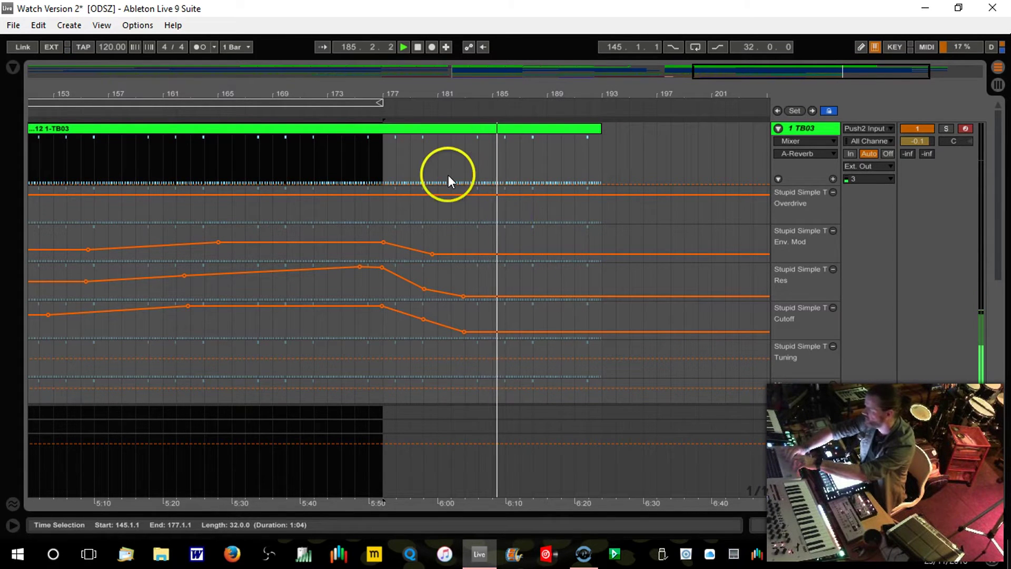
pyautogui.click(385, 195)
pyautogui.moveTo(581, 194); pyautogui.dragTo(598, 217)
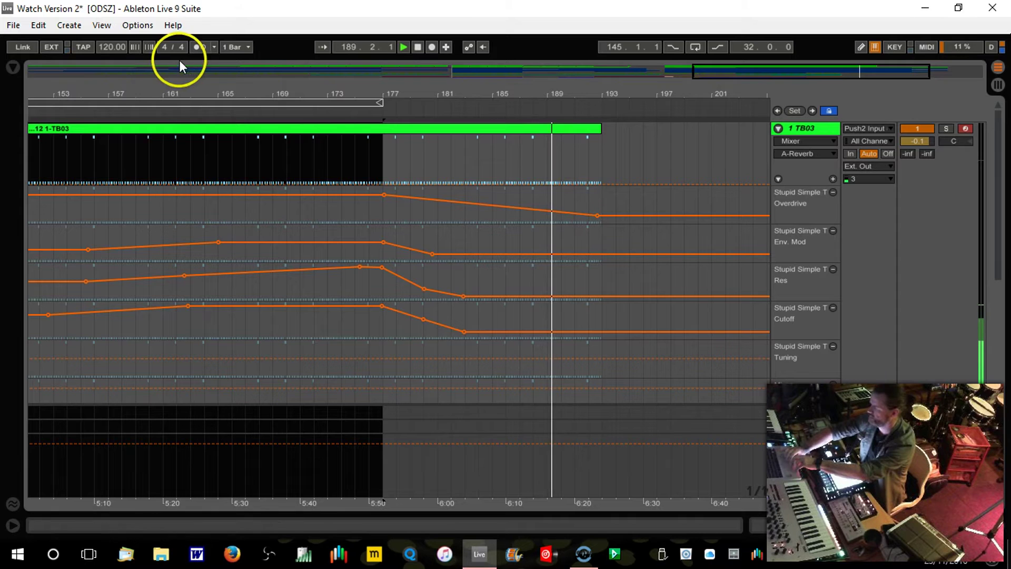
# Play the lead-in to the second drop and shift the 12 1-TB03 clip to start exactly at 145.1.1.
pyautogui.moveTo(198, 84)
pyautogui.mouseDown()
pyautogui.moveTo(210, 79)
pyautogui.moveTo(198, 90)
pyautogui.mouseUp()
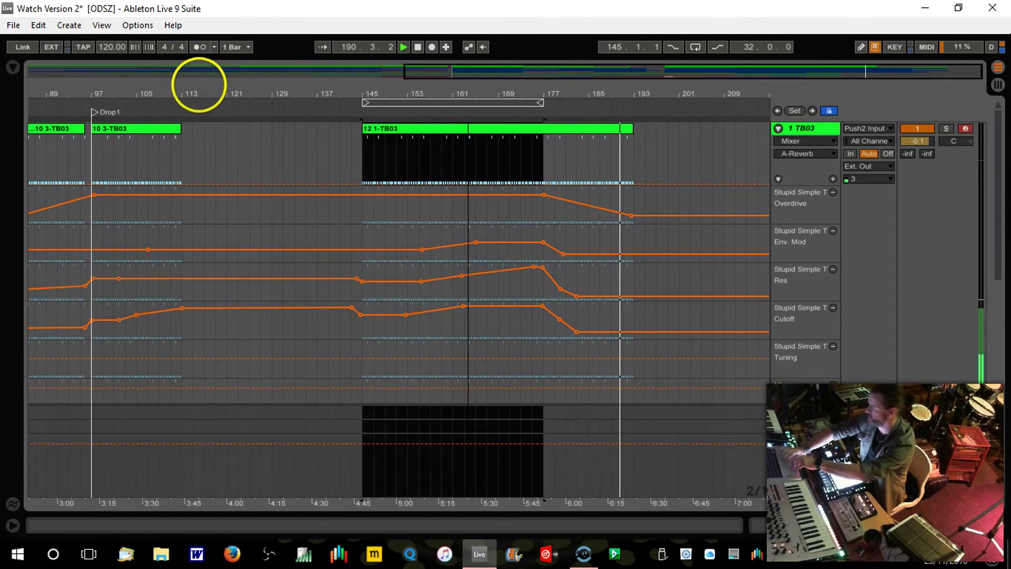
pyautogui.click(340, 109)
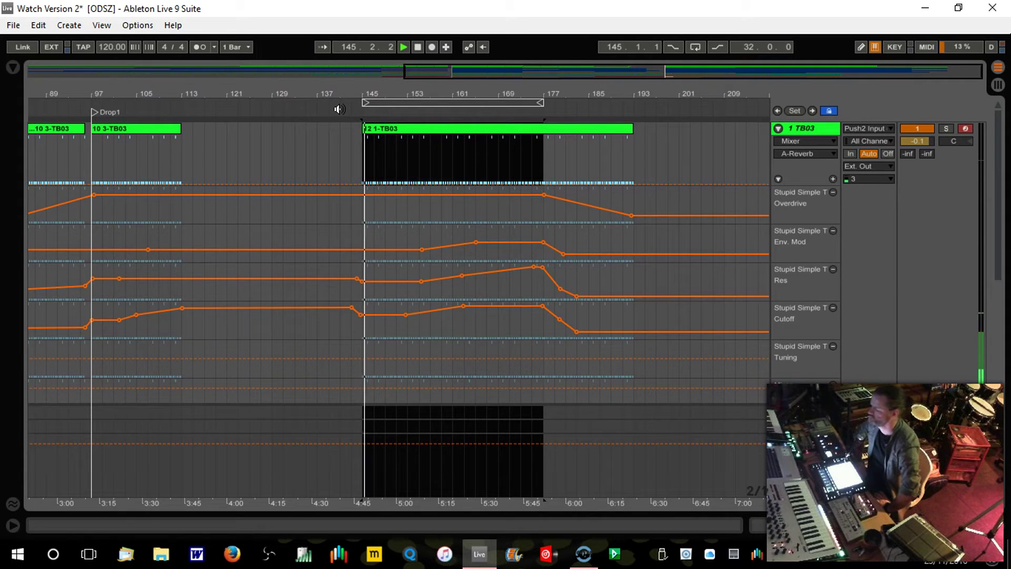
pyautogui.click(365, 97)
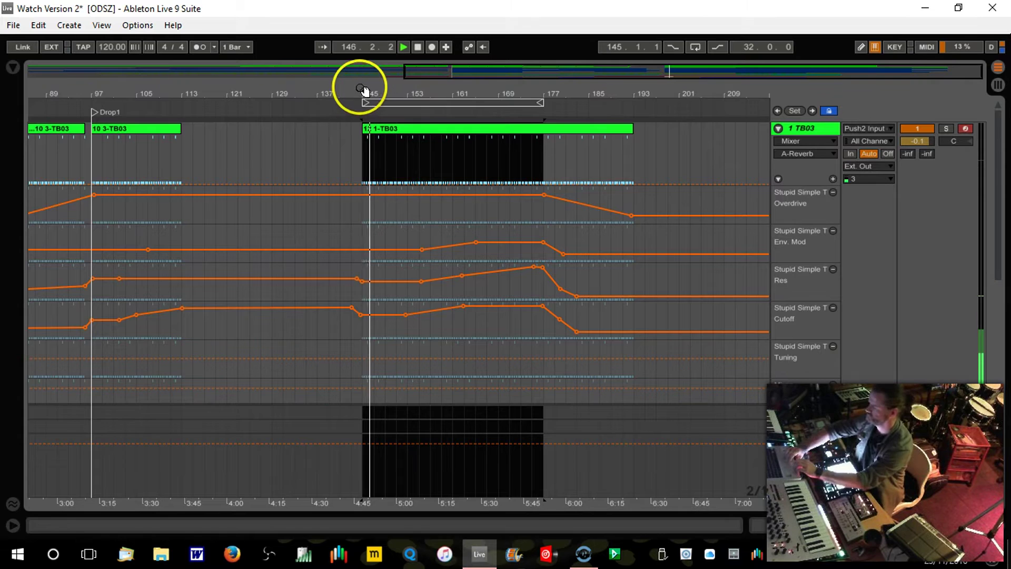
pyautogui.moveTo(364, 98); pyautogui.dragTo(361, 101)
pyautogui.click(482, 139)
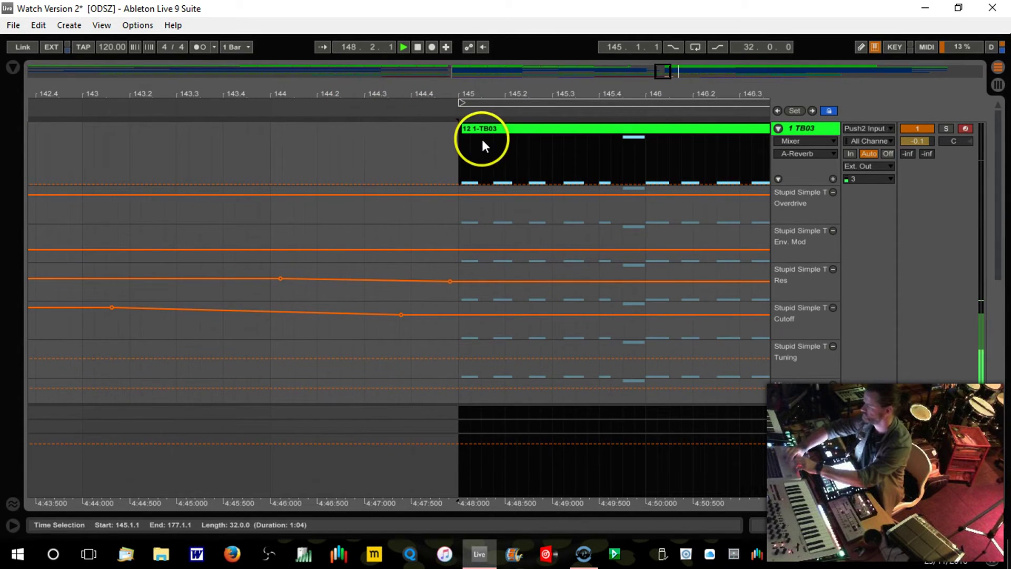
pyautogui.moveTo(478, 128); pyautogui.dragTo(475, 128)
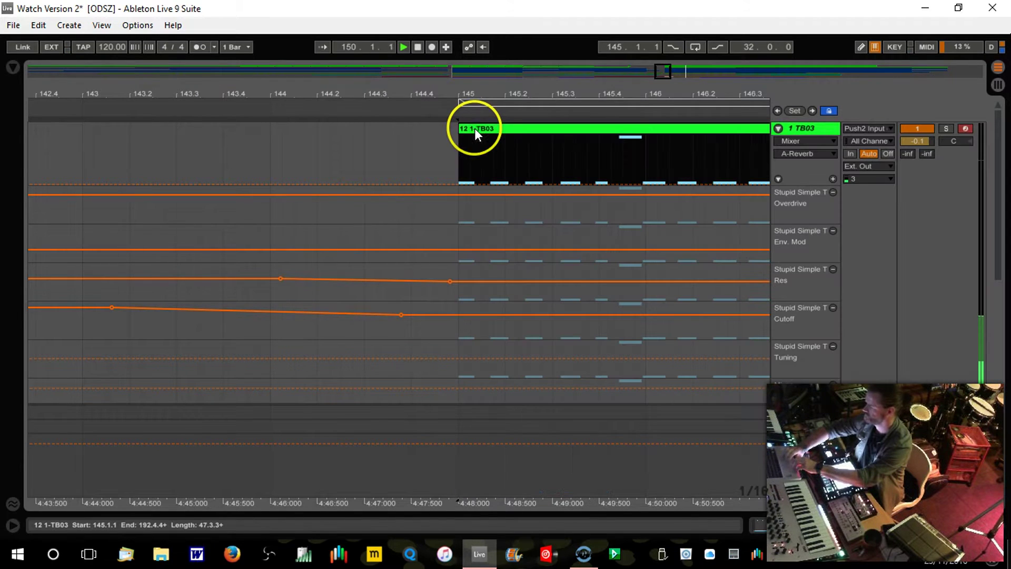
# Play across bar 145 and inspect the clip start closely to check the timing of 12 1-TB03.
pyautogui.click(396, 103)
pyautogui.moveTo(453, 92); pyautogui.dragTo(450, 91)
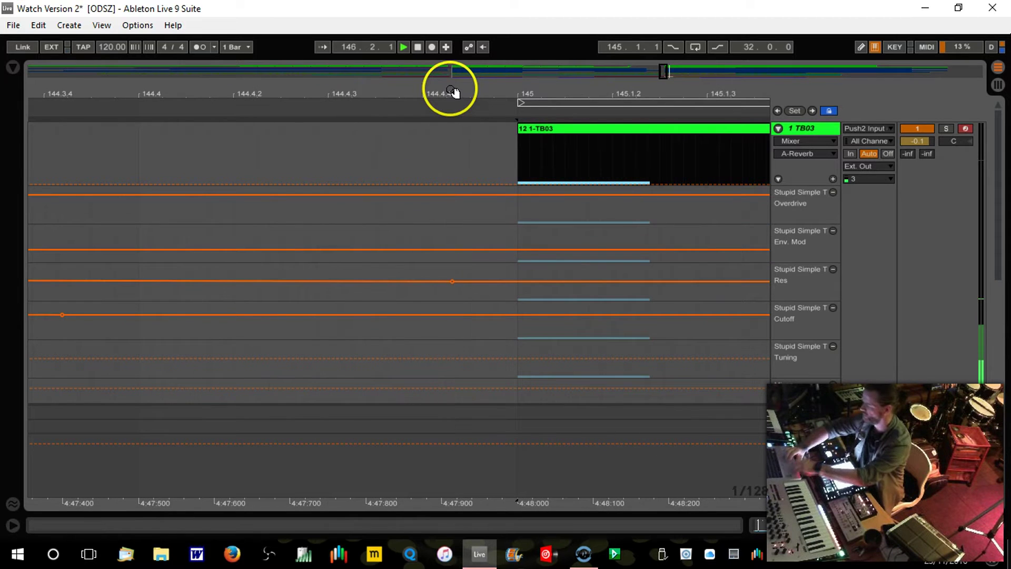
pyautogui.press('Right')
pyautogui.moveTo(452, 91); pyautogui.dragTo(448, 72)
pyautogui.press('space')
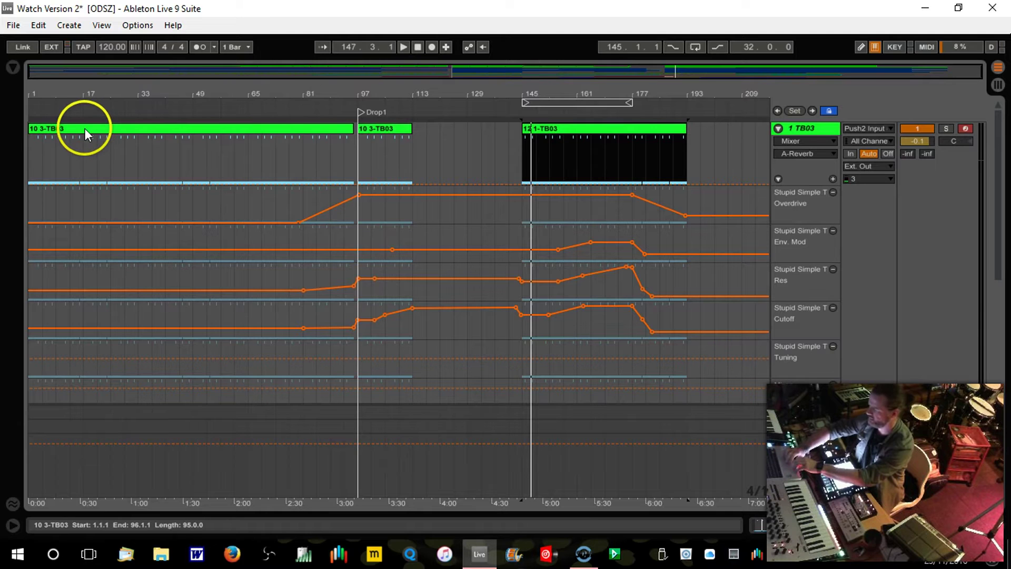
# Play the opening 10 3-TB03 clip from the start of the arrangement with the metronome turned on.
pyautogui.click(36, 105)
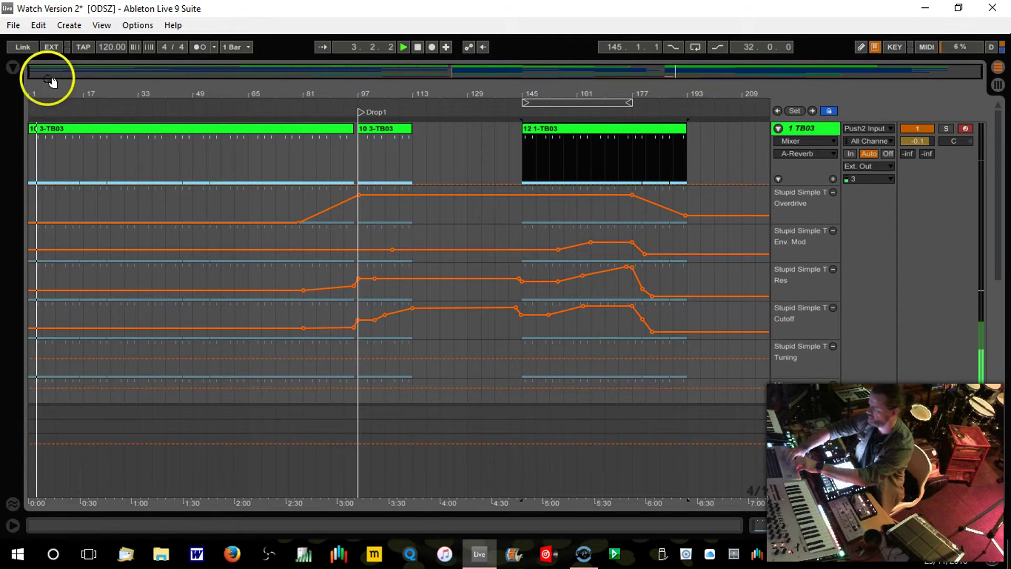
pyautogui.click(202, 48)
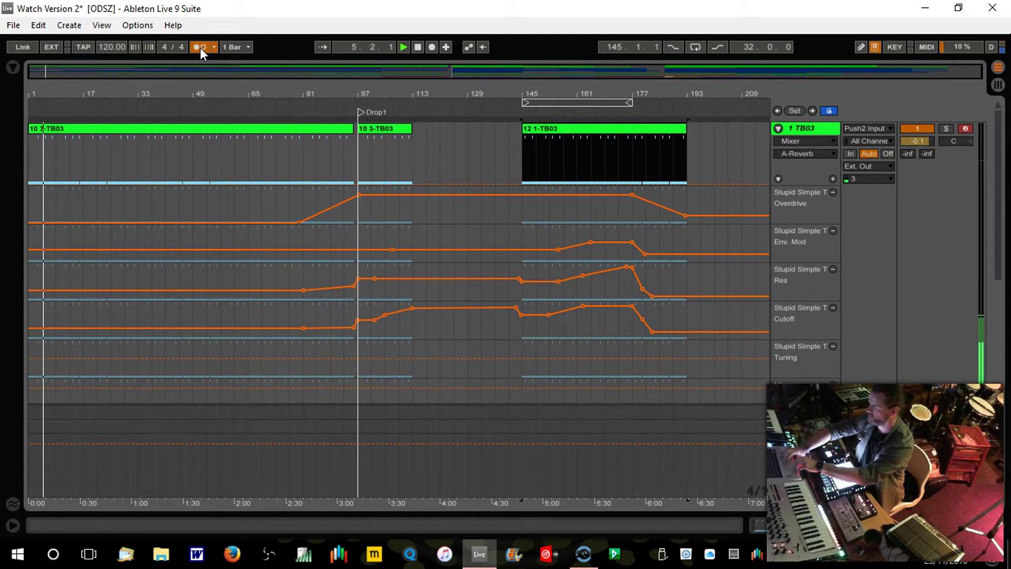
pyautogui.click(281, 71)
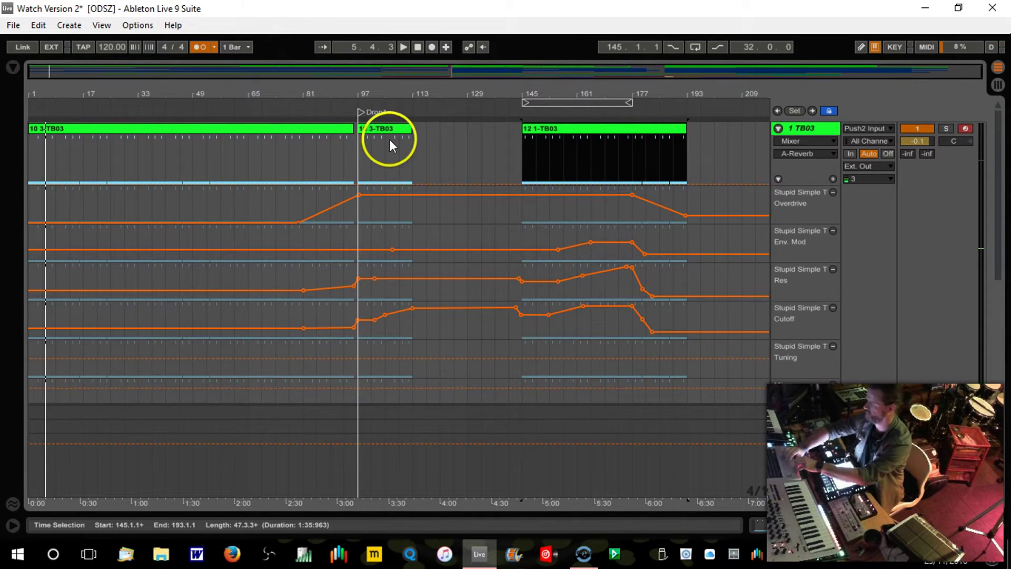
# Replace the 12 1-TB03 clip by copying the 16-bar 10 3-TB03 clip from Drop1 to bar 145 and duplicating it twice.
pyautogui.moveTo(380, 129); pyautogui.dragTo(548, 144)
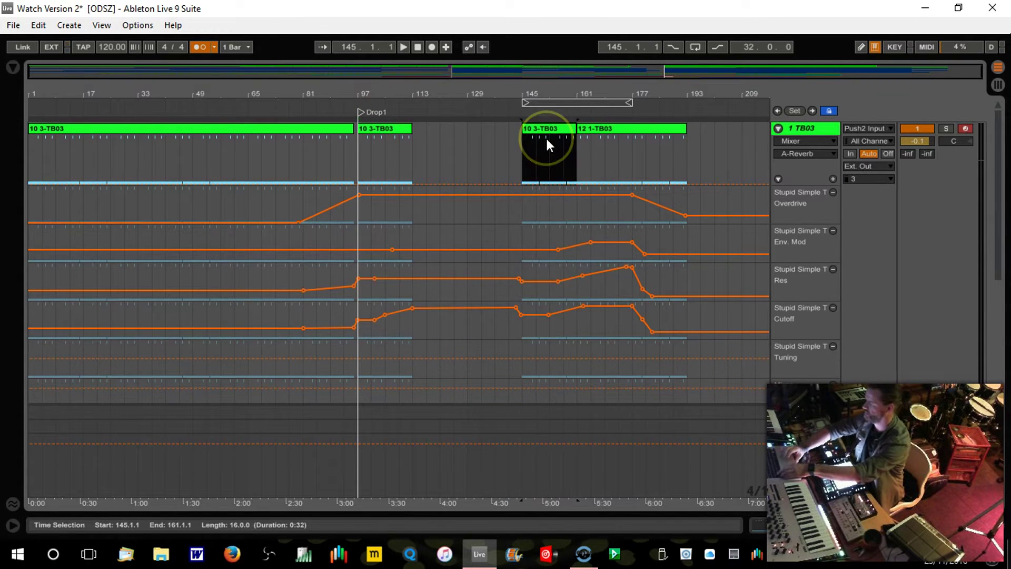
pyautogui.hotkey('ctrl', 'd')
pyautogui.hotkey('ctrl', 'd')
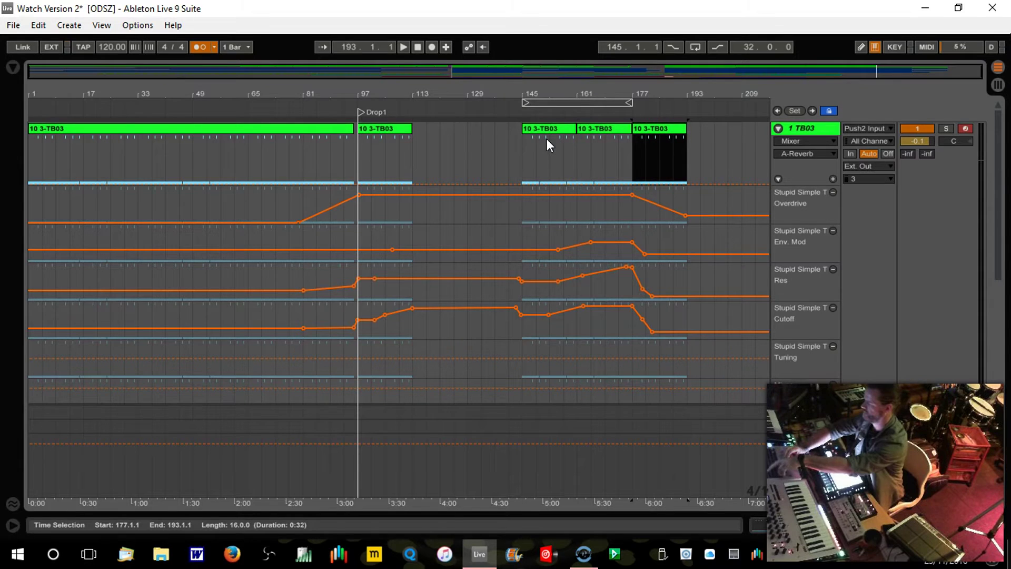
# Play the replaced clips from bar 143 to check their timing against the metronome, and turn the metronome off.
pyautogui.click(517, 104)
pyautogui.click(515, 105)
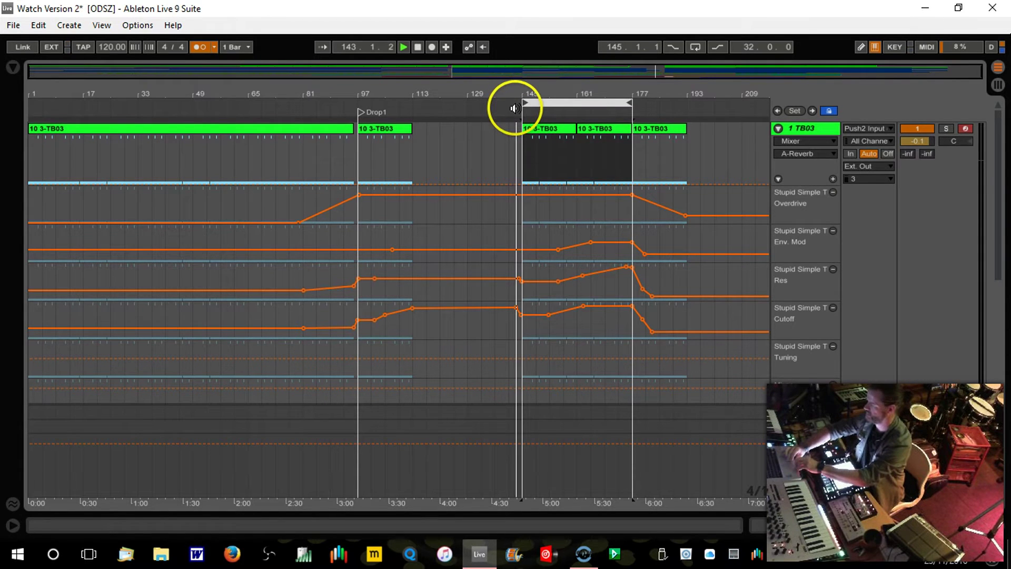
pyautogui.moveTo(543, 90); pyautogui.dragTo(544, 91)
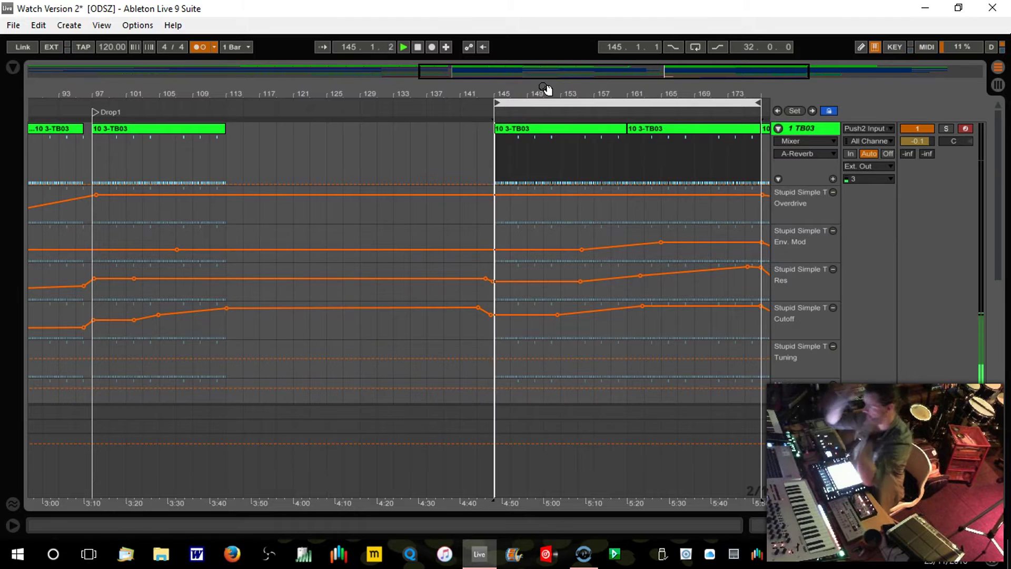
pyautogui.click(202, 48)
pyautogui.moveTo(563, 96); pyautogui.dragTo(564, 86)
pyautogui.click(934, 136)
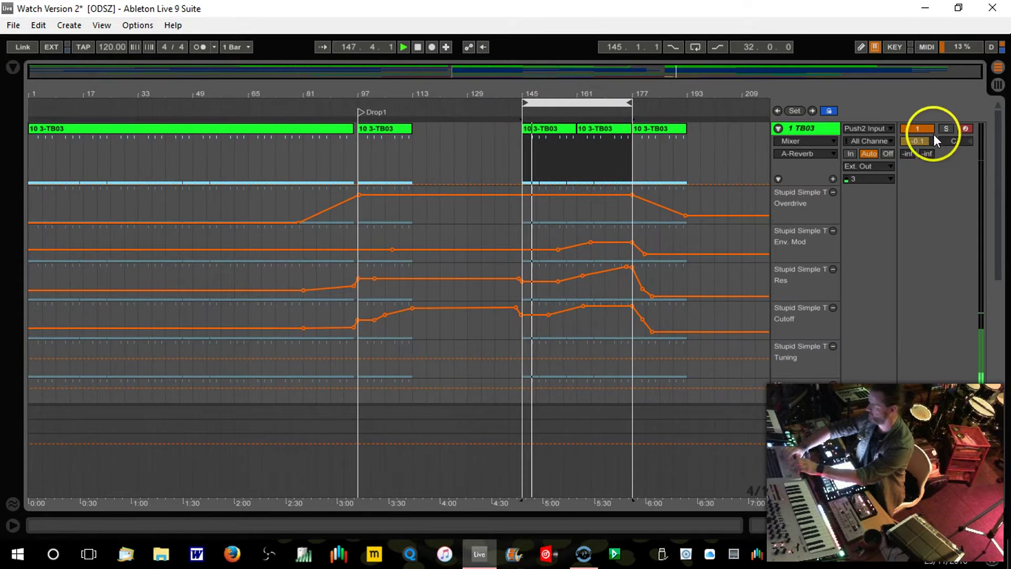
# Fold 1 TB03, unfold the first Pad track and place two consecutive copies of its 7-bar clip from Drop1 starting at bar 145.
pyautogui.click(779, 128)
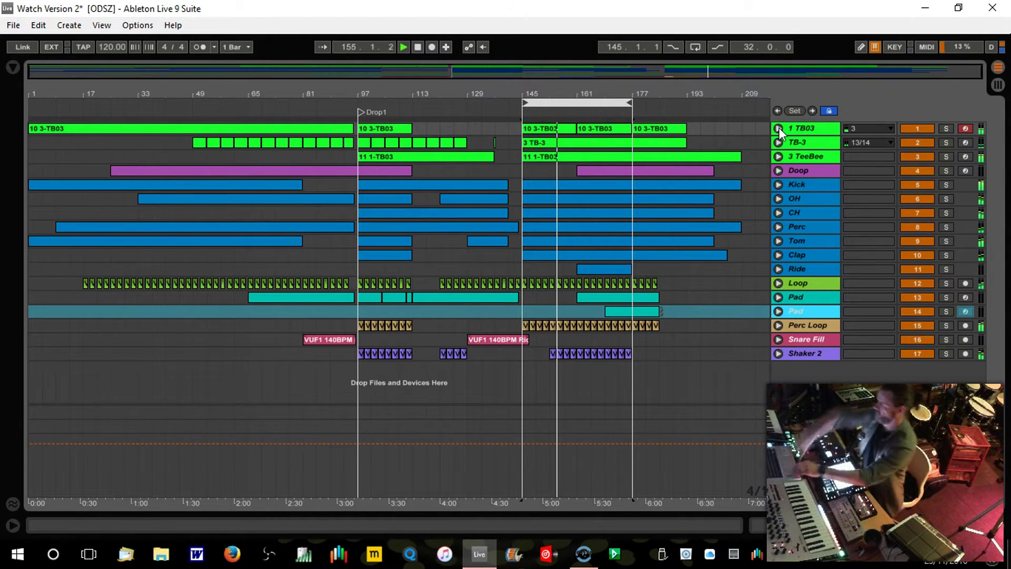
pyautogui.click(778, 297)
pyautogui.click(384, 300)
pyautogui.click(376, 299)
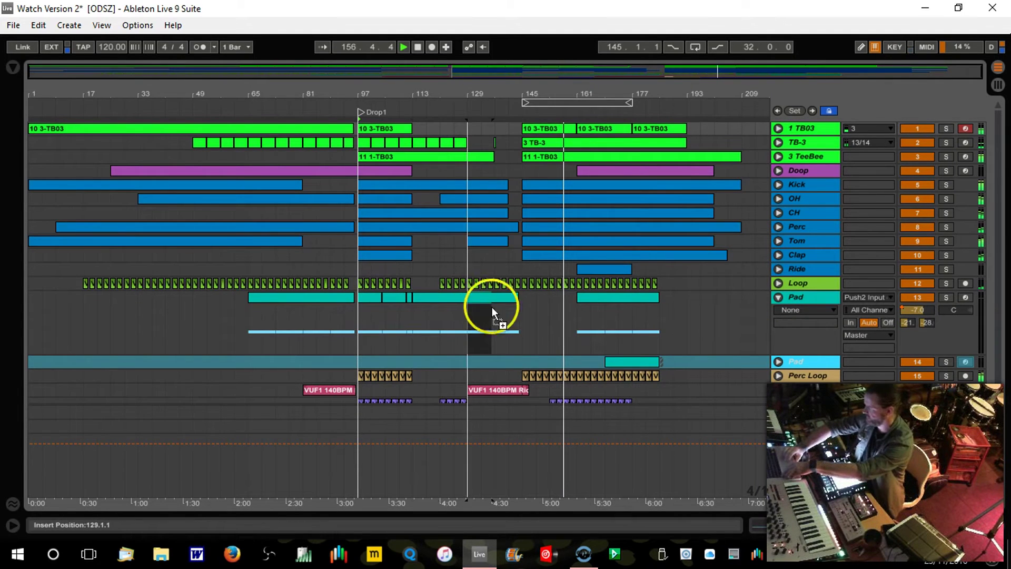
pyautogui.click(530, 308)
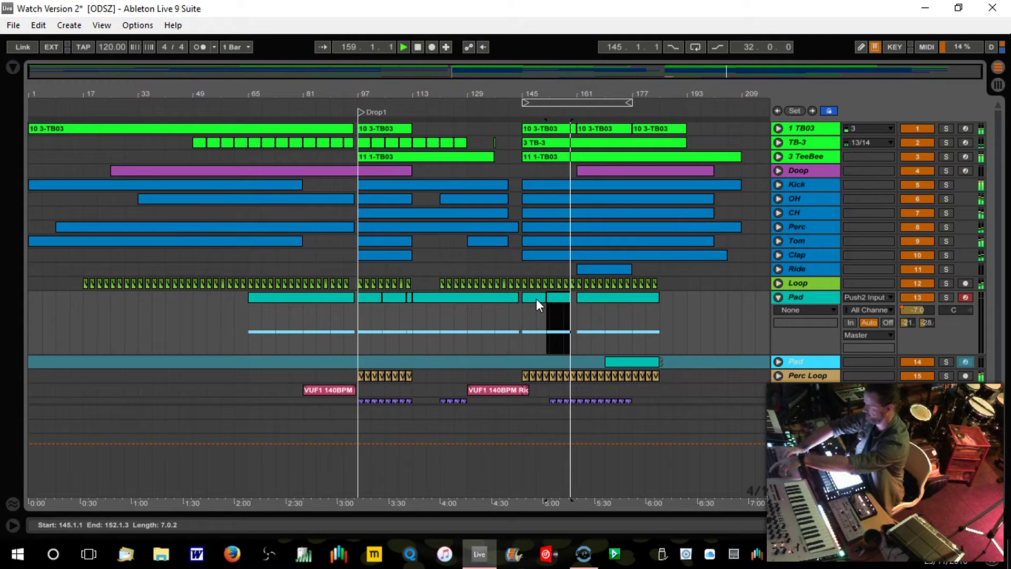
# Duplicate the 7-bar clip on the first Pad track four more times to extend the part from bar 159 to bar 187.
pyautogui.click(565, 294)
pyautogui.hotkey('ctrl', 'd')
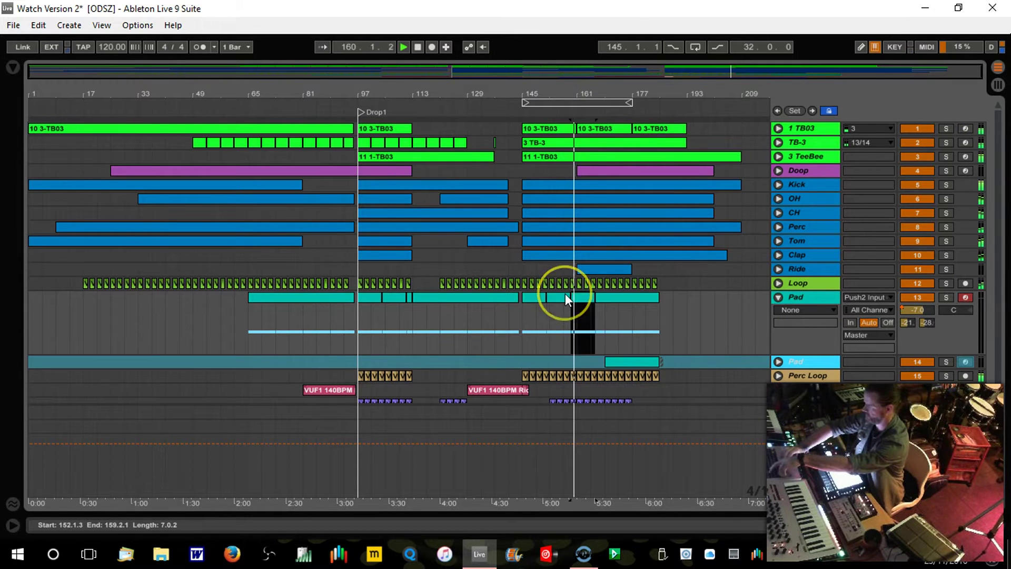
pyautogui.hotkey('ctrl', 'd')
pyautogui.hotkey('ctrl', 'd')
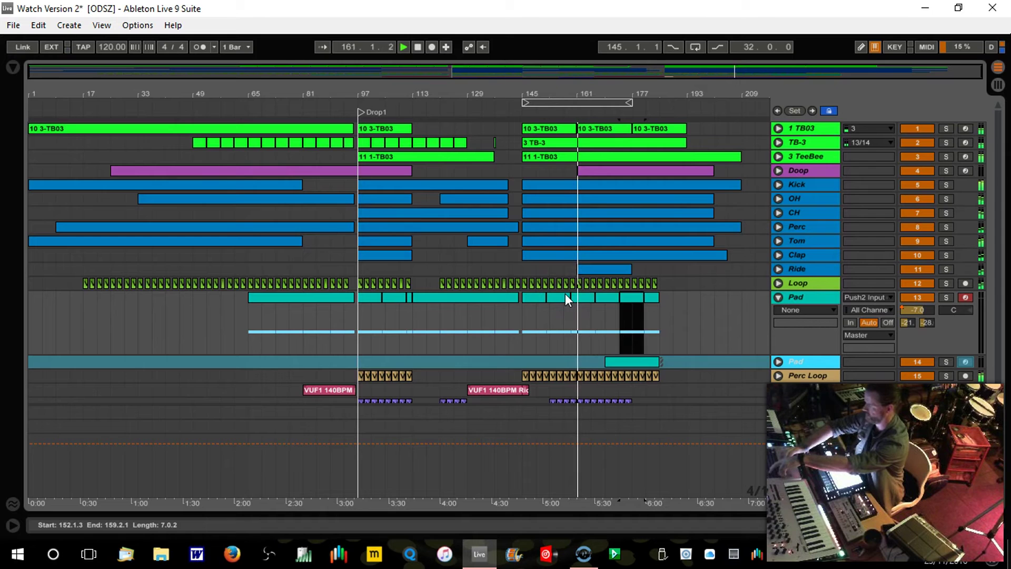
pyautogui.hotkey('ctrl', 'd')
# Show a separate automation lane for each automated envelope of the first Pad track.
pyautogui.click(532, 192)
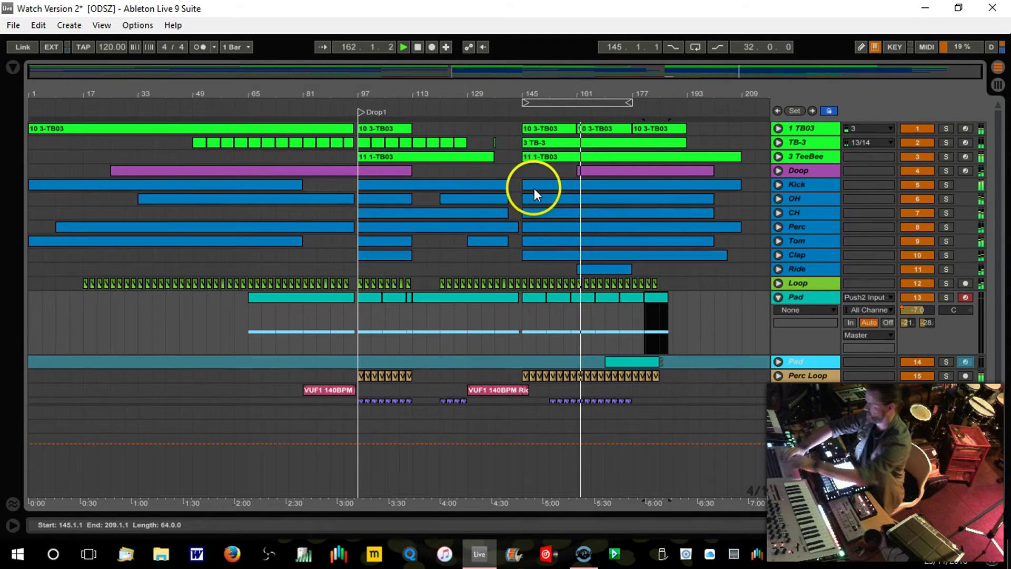
pyautogui.moveTo(537, 97); pyautogui.dragTo(378, 90)
pyautogui.rightClick(785, 343)
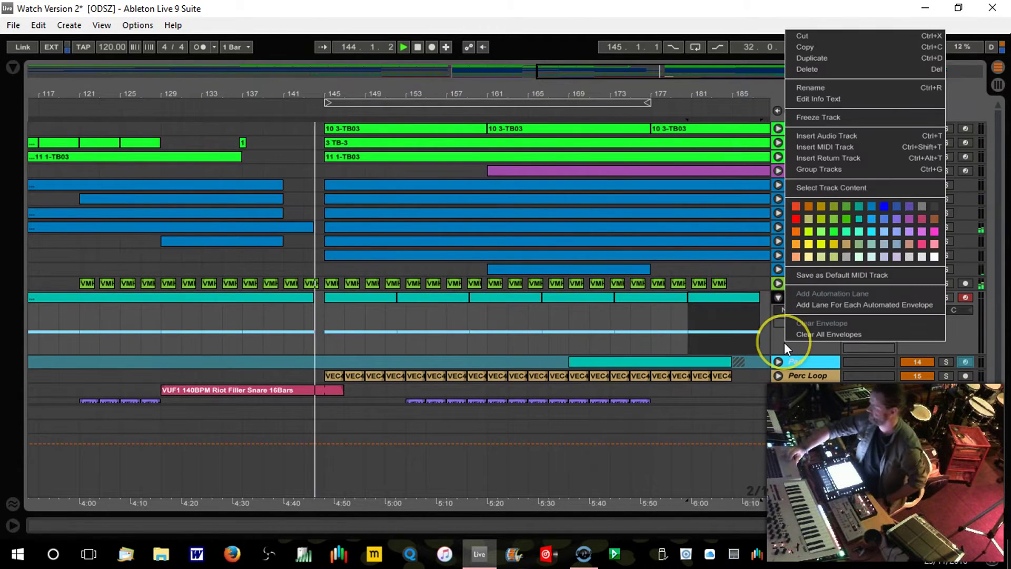
pyautogui.click(814, 305)
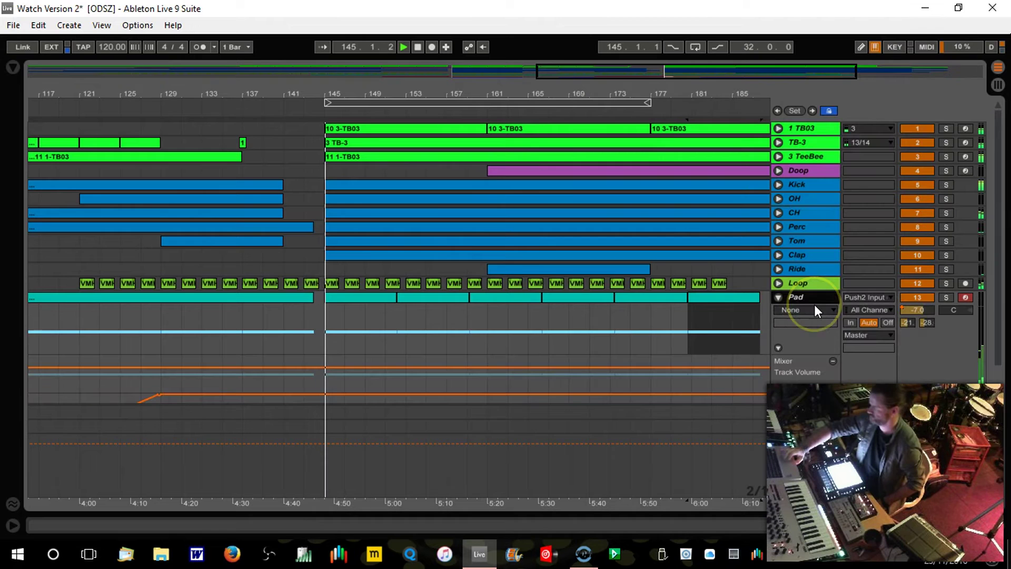
pyautogui.scroll(-3, 993, 241)
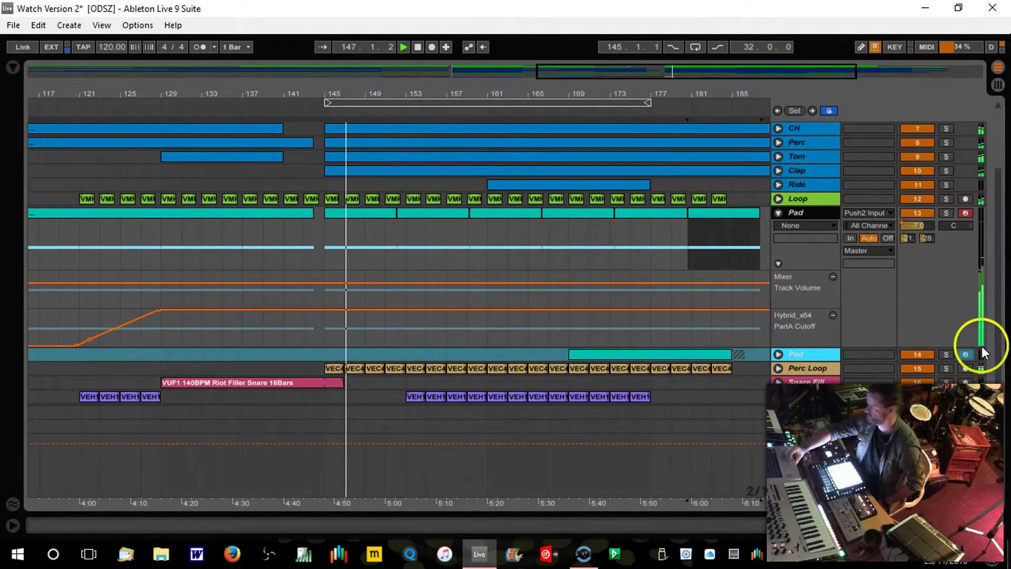
# Lower the first Pad track's volume automation to -10.0 dB from the end of its fade-in, and fold the track.
pyautogui.click(668, 219)
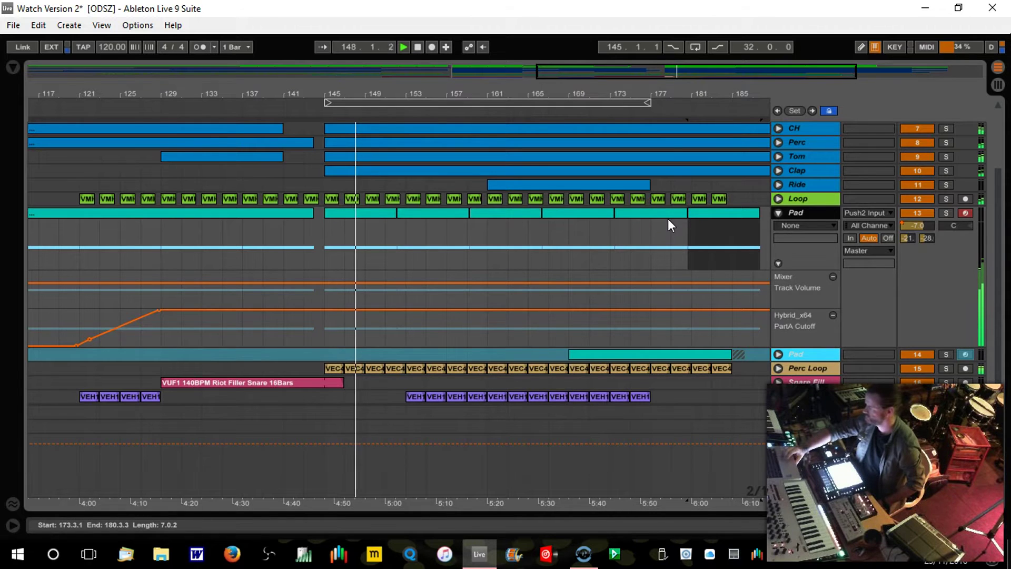
pyautogui.moveTo(531, 86)
pyautogui.mouseDown()
pyautogui.moveTo(532, 68)
pyautogui.moveTo(533, 85)
pyautogui.mouseUp()
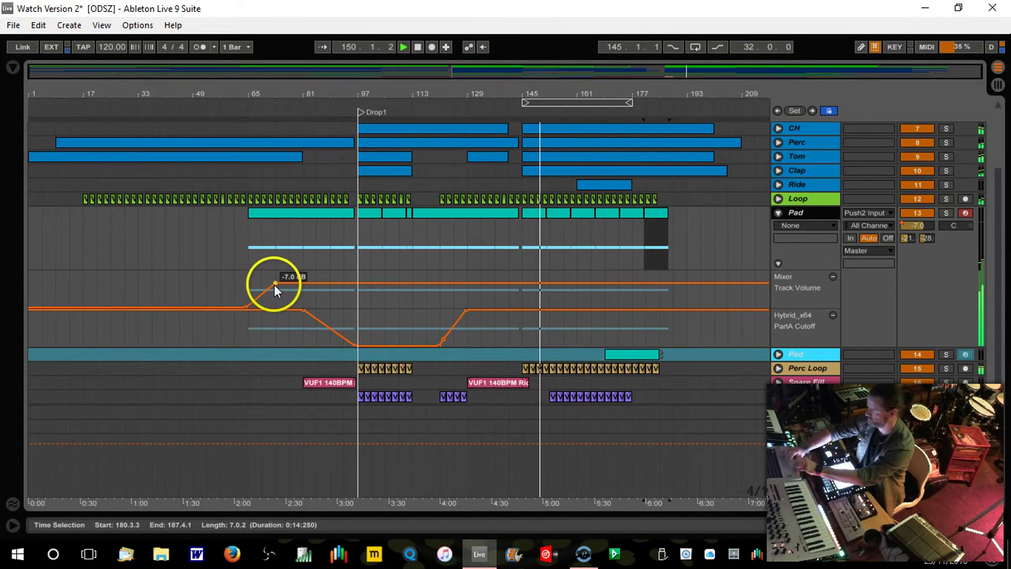
pyautogui.moveTo(275, 283); pyautogui.dragTo(275, 286)
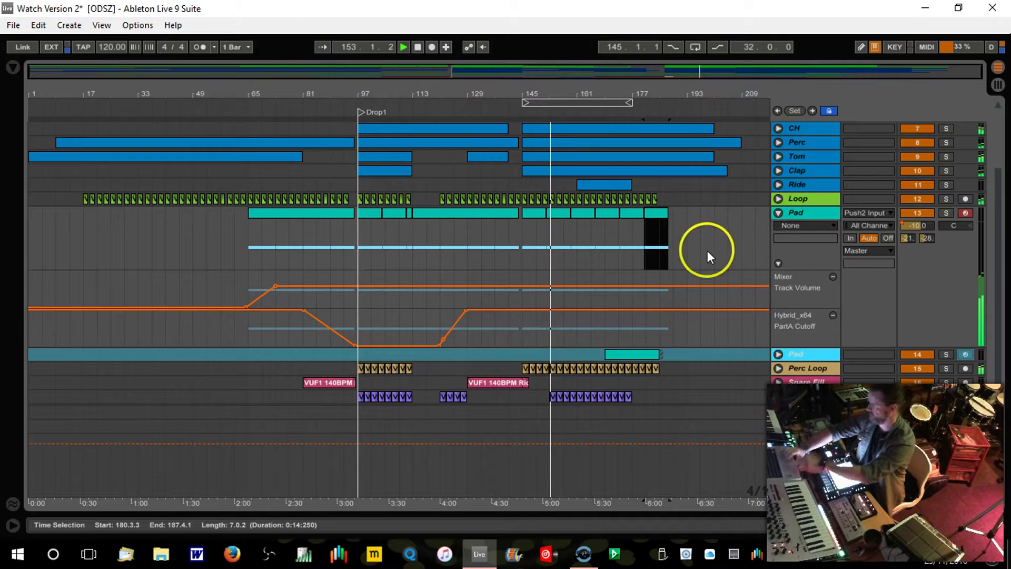
pyautogui.click(777, 211)
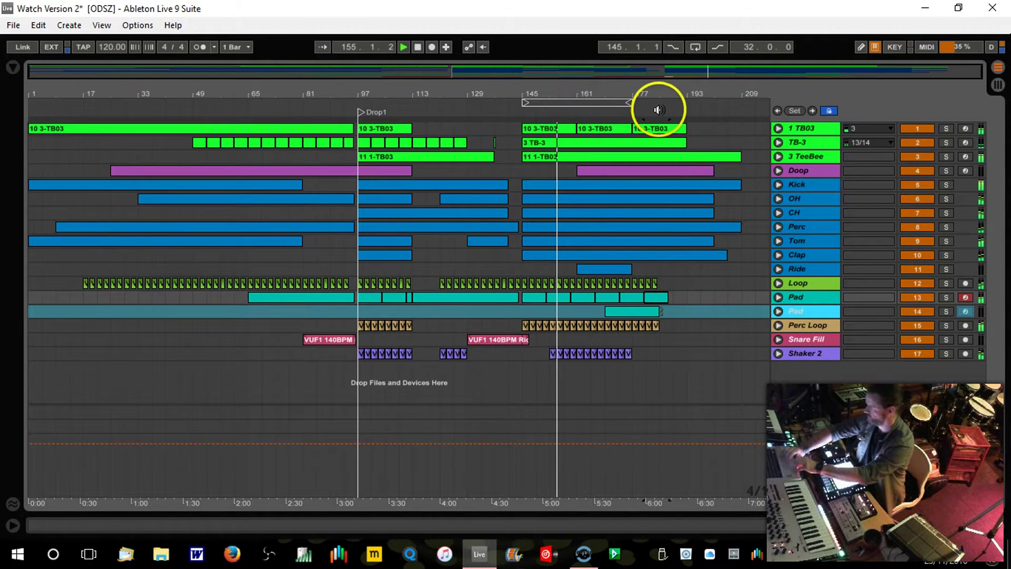
# Display the OH track's volume automation, add a breakpoint on its level just after Drop1, and fold the track.
pyautogui.click(778, 200)
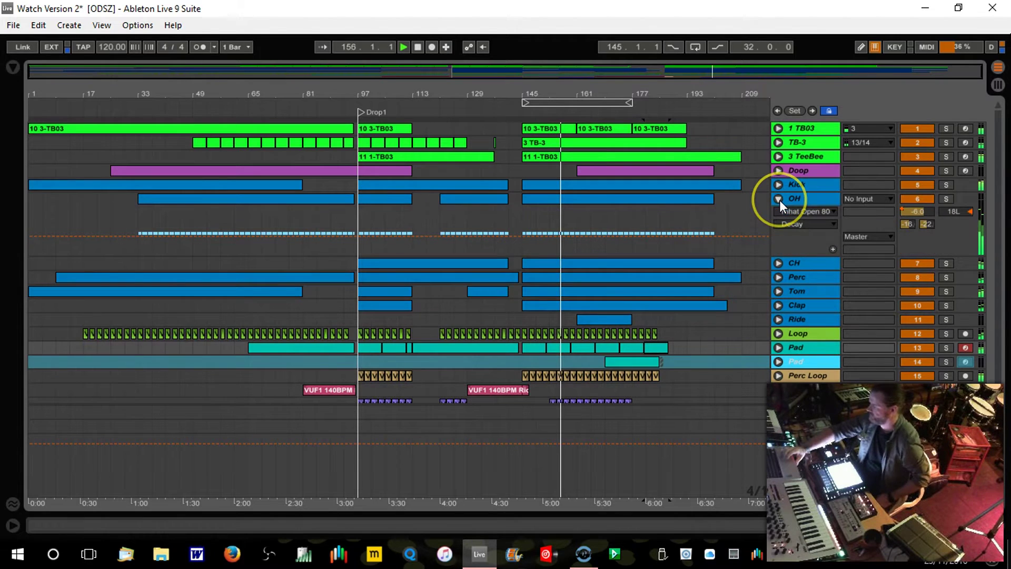
pyautogui.click(917, 213)
pyautogui.click(350, 228)
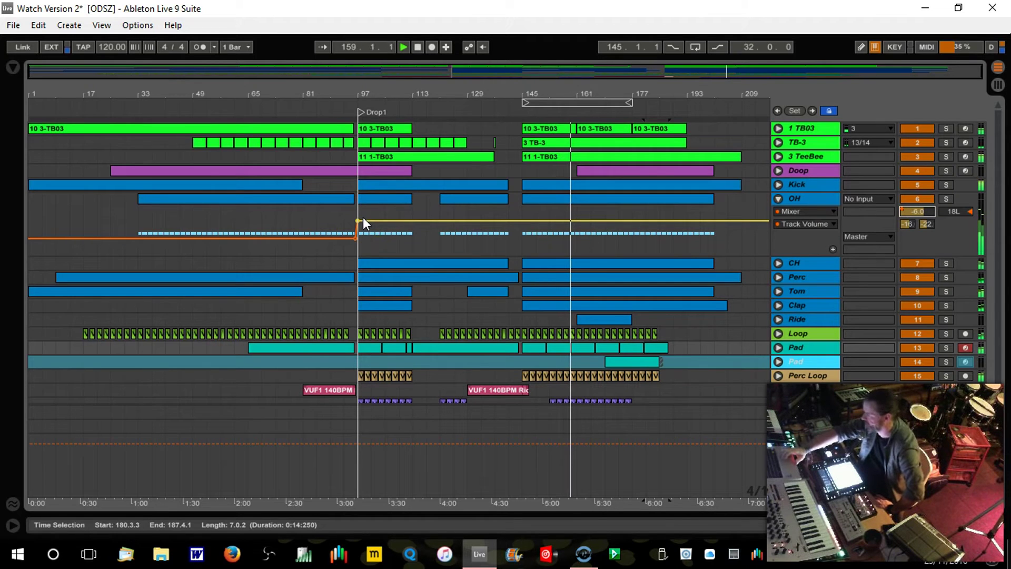
pyautogui.click(491, 250)
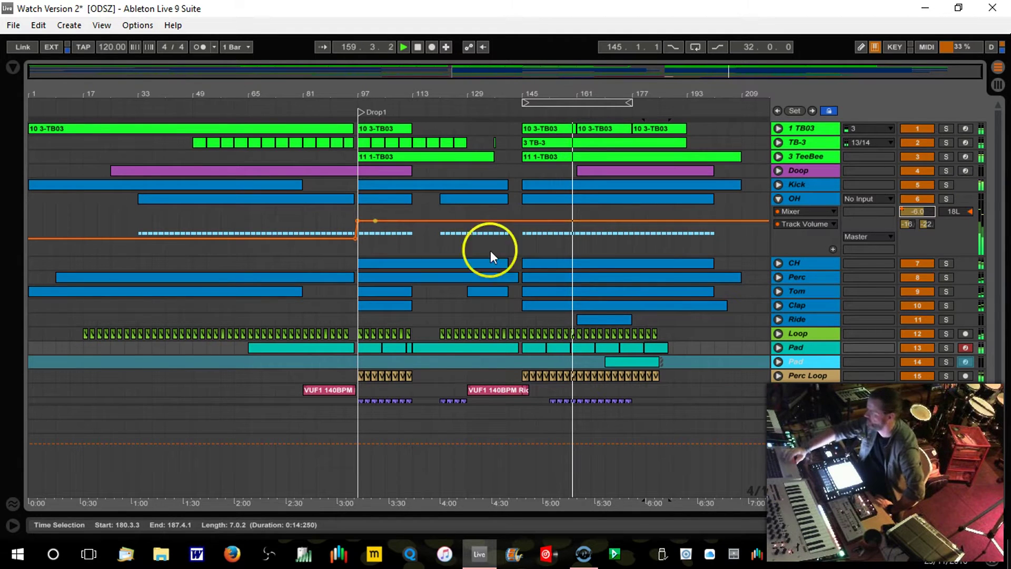
pyautogui.click(778, 198)
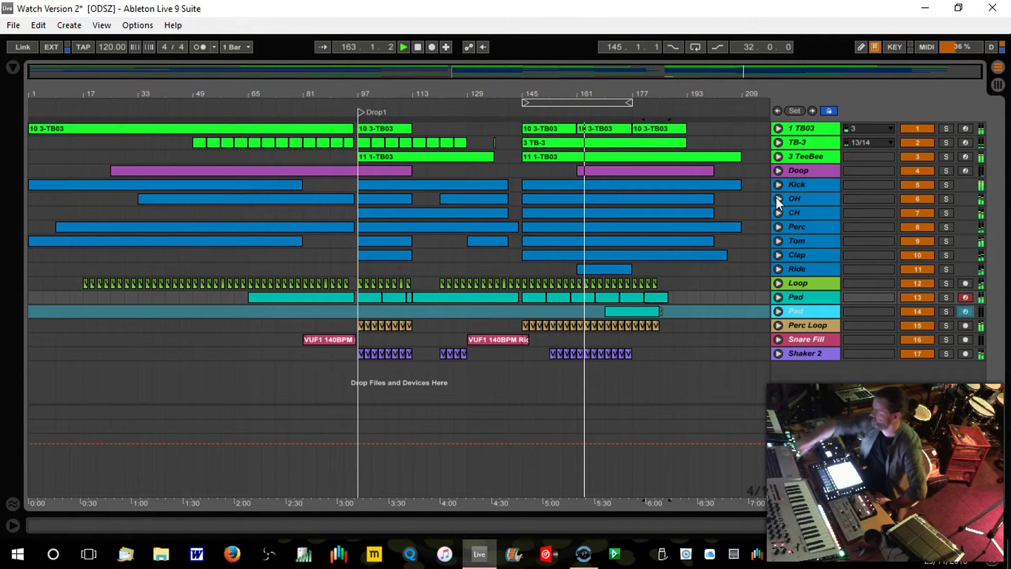
# Unfreeze the second Pad track.
pyautogui.moveTo(670, 206); pyautogui.dragTo(646, 279)
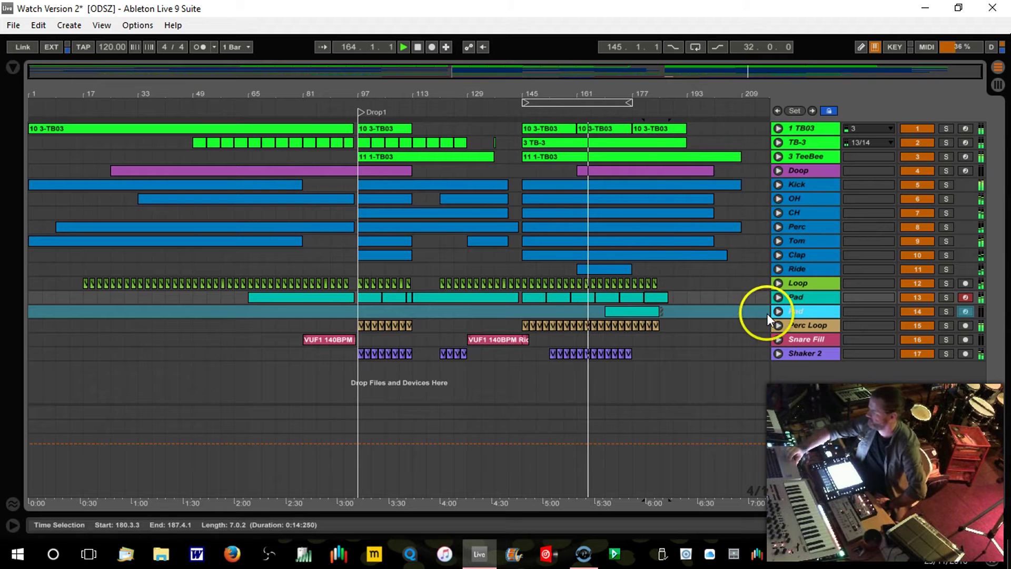
pyautogui.moveTo(590, 90); pyautogui.dragTo(507, 90)
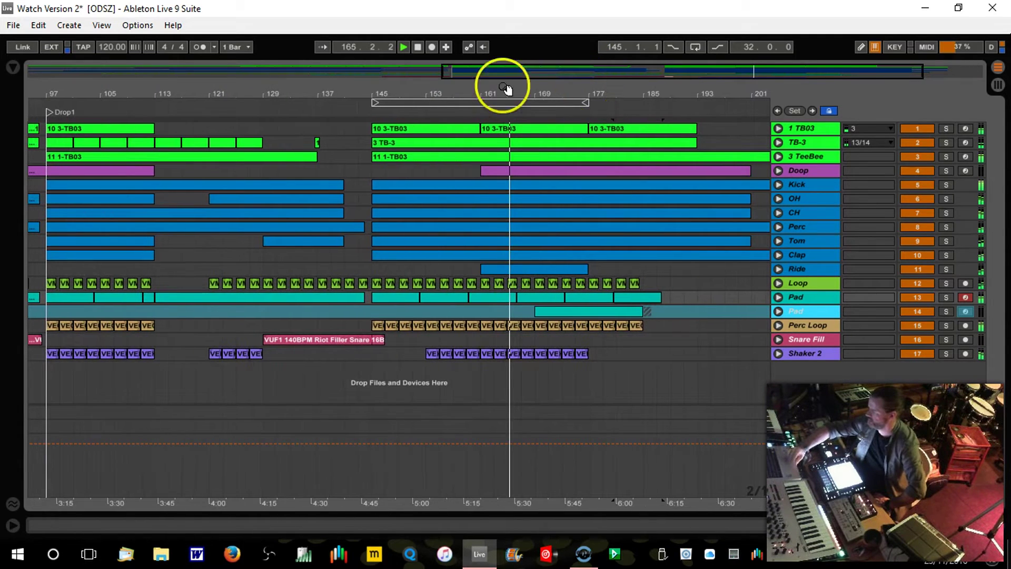
pyautogui.rightClick(798, 311)
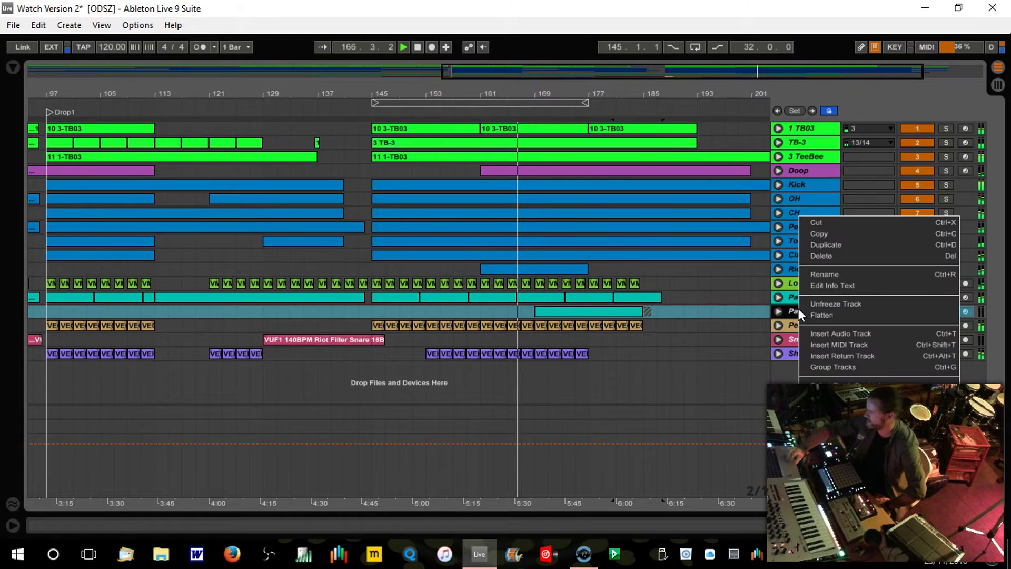
pyautogui.click(835, 302)
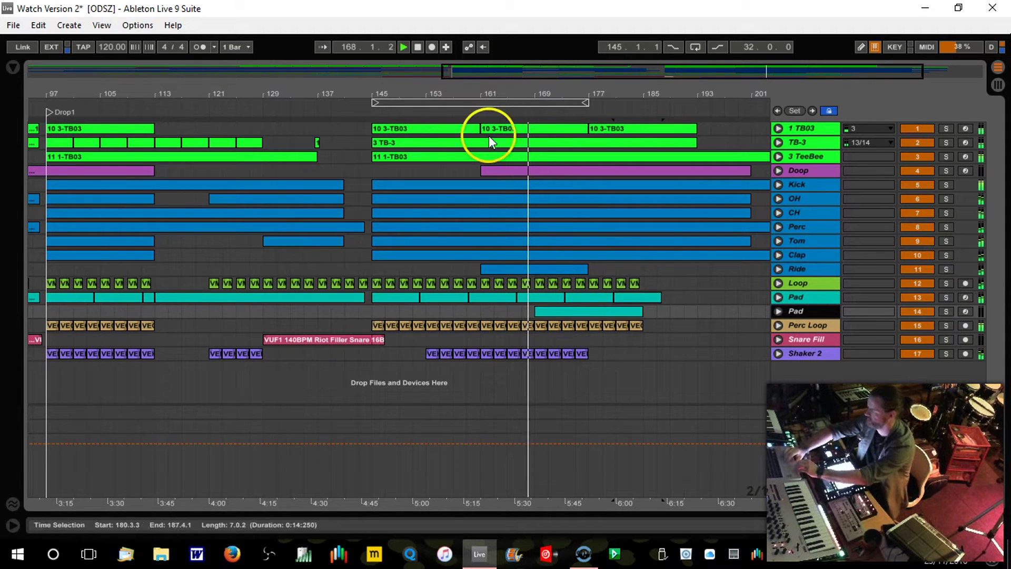
# Shorten the loop to 16 bars starting at bar 161 and move the second Pad track's clip to start at bar 161.
pyautogui.moveTo(584, 100); pyautogui.dragTo(479, 106)
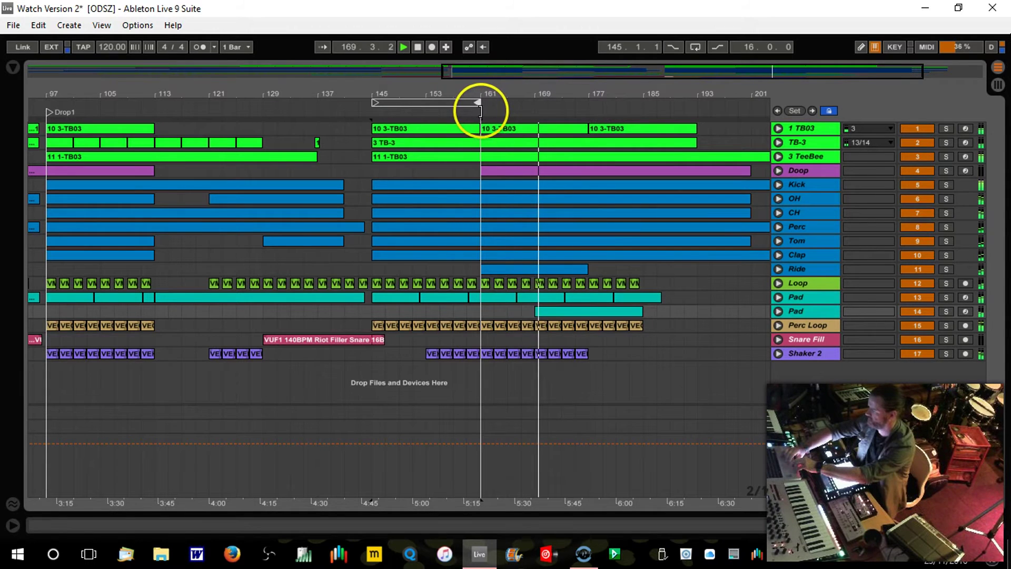
pyautogui.click(447, 102)
pyautogui.press('Up')
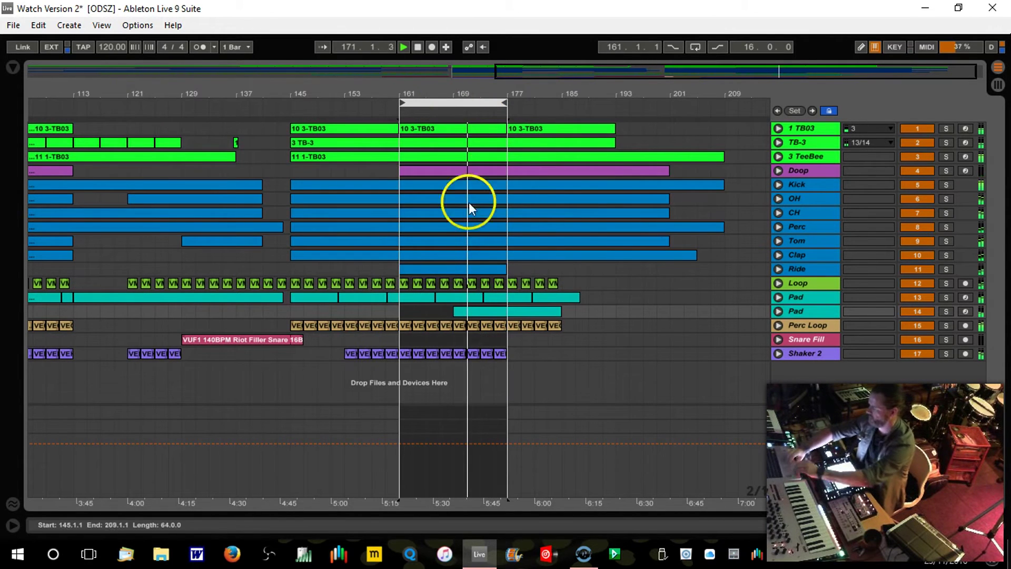
pyautogui.moveTo(489, 309); pyautogui.dragTo(442, 310)
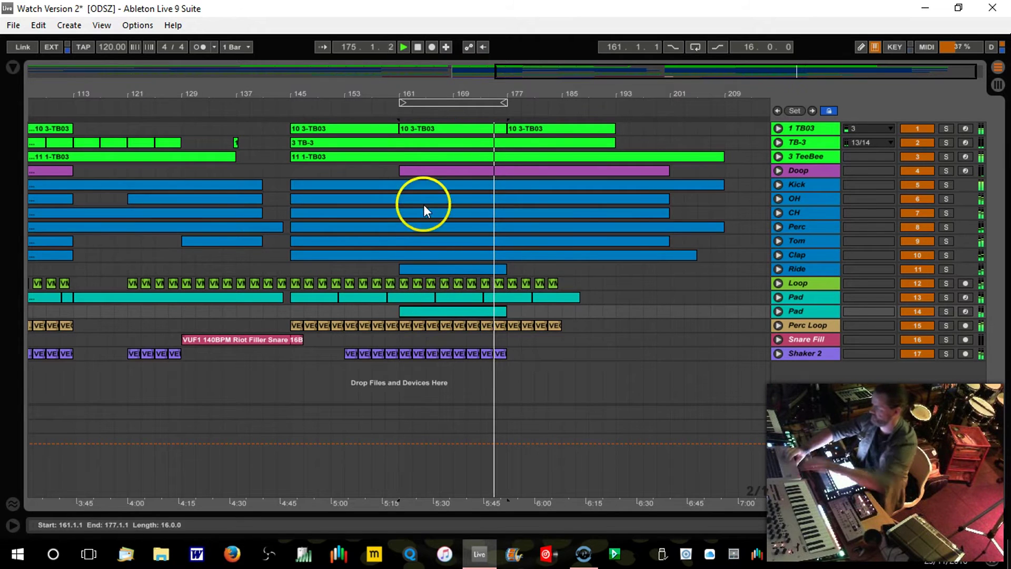
# Raise the second Pad track's volume to -4.6 dB and solo it briefly while playing from just before bar 161.
pyautogui.click(388, 104)
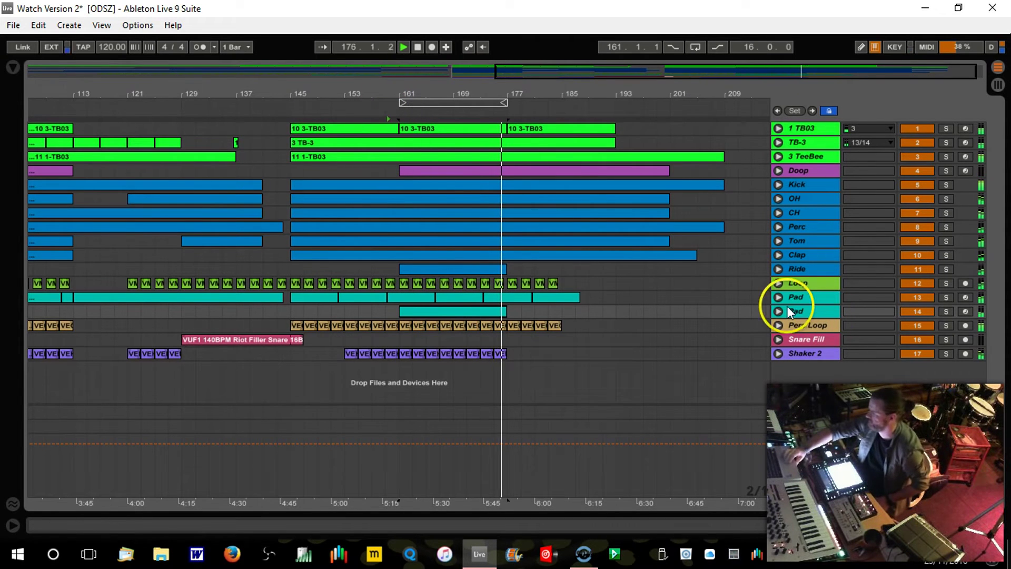
pyautogui.click(776, 310)
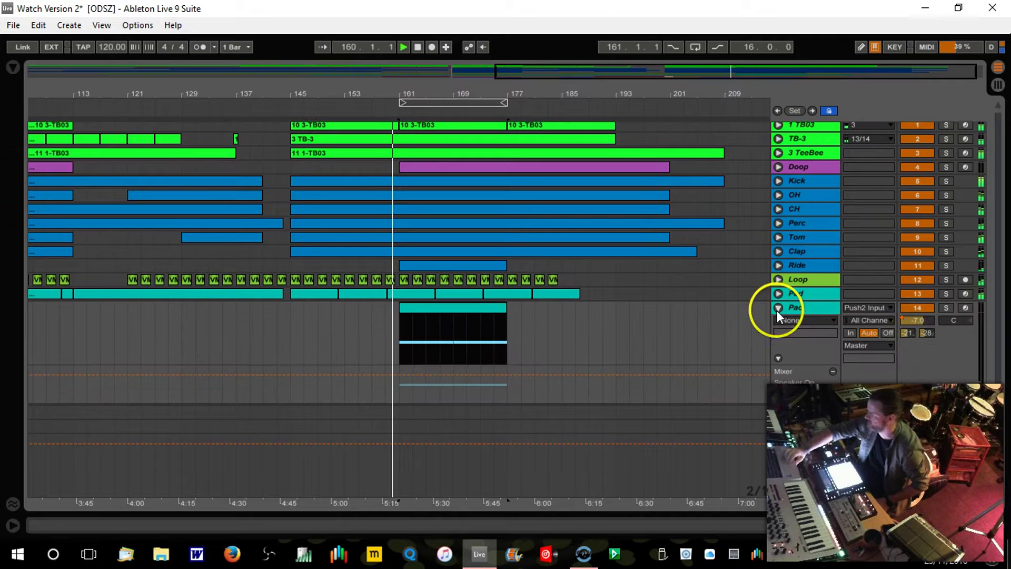
pyautogui.click(919, 323)
pyautogui.moveTo(919, 323)
pyautogui.mouseDown()
pyautogui.moveTo(920, 332)
pyautogui.moveTo(920, 322)
pyautogui.mouseUp()
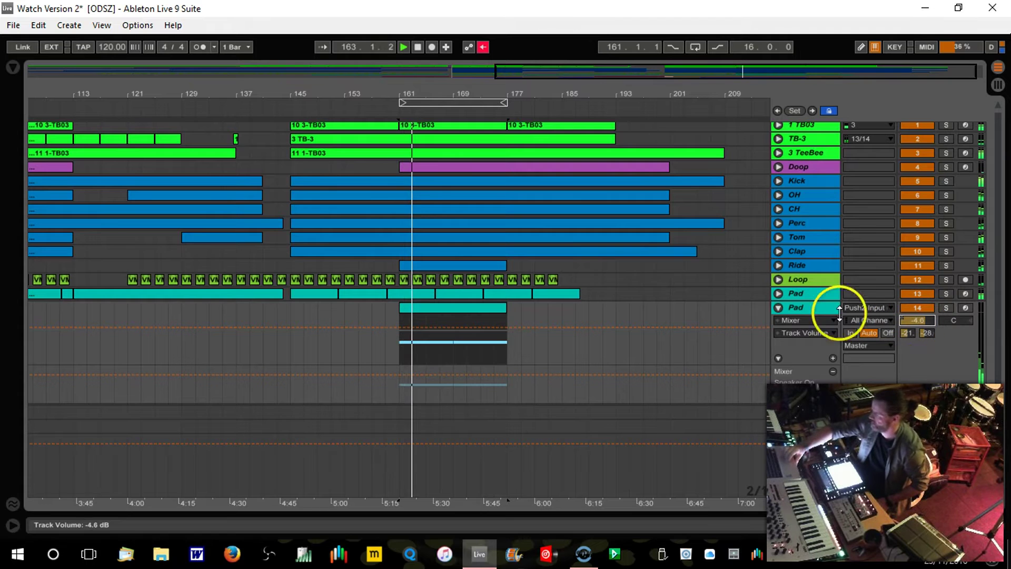
pyautogui.click(778, 309)
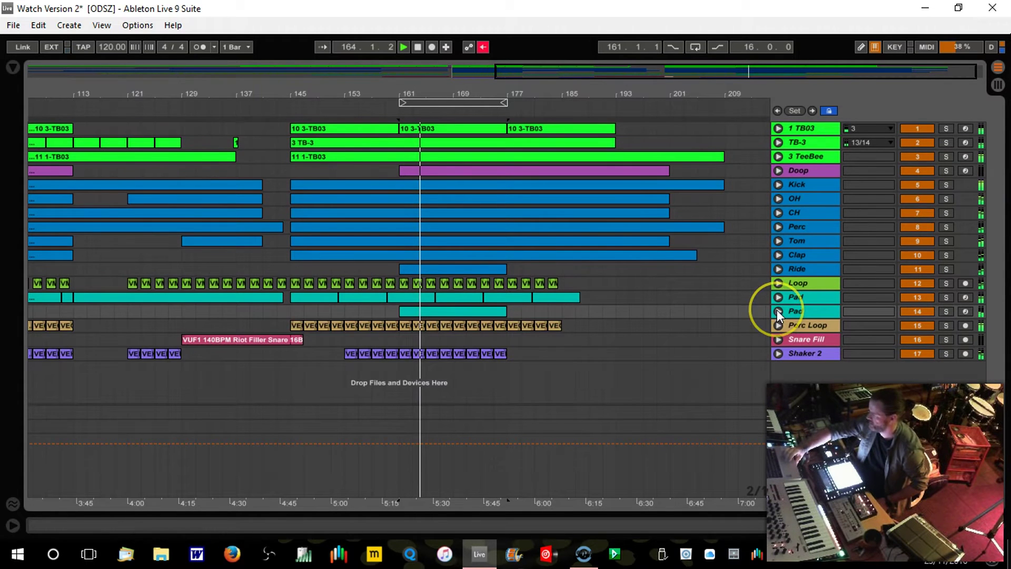
pyautogui.click(947, 311)
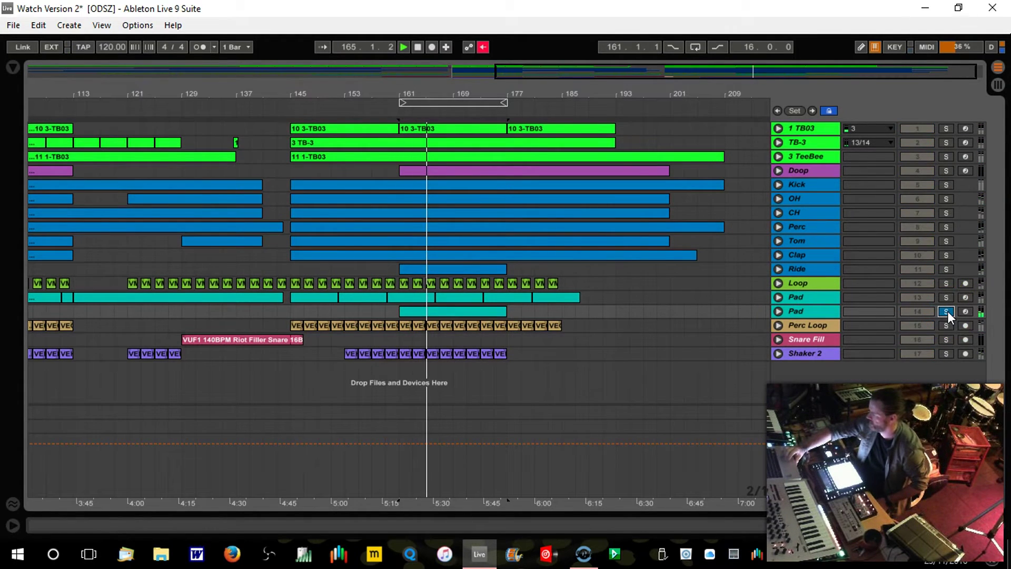
pyautogui.click(948, 312)
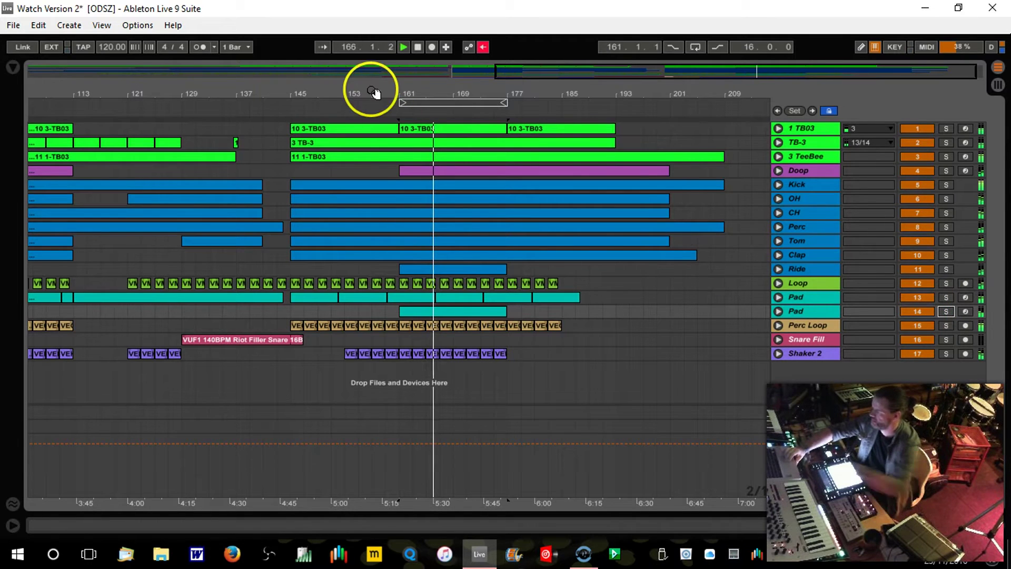
# Add an A#3 note spanning all 16 bars of the second Pad track's clip, beneath the A#4 notes, and close the clip editor.
pyautogui.doubleClick(460, 310)
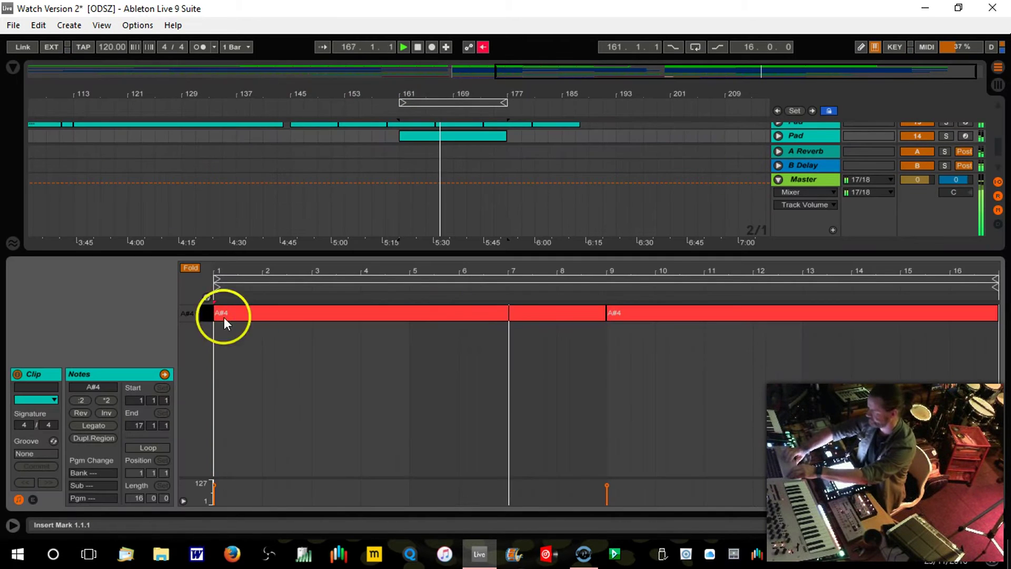
pyautogui.click(188, 268)
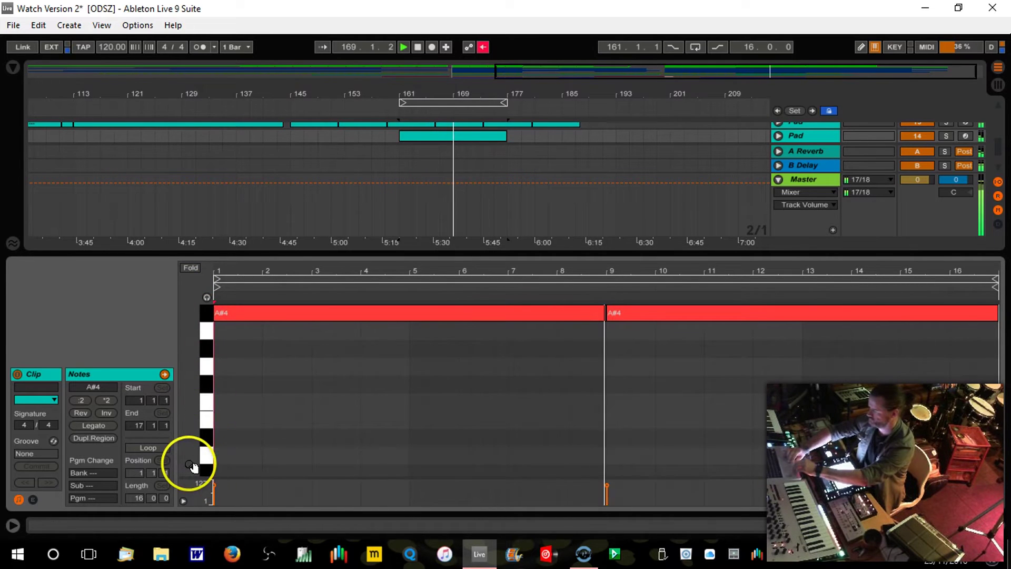
pyautogui.scroll(-2, 188, 448)
pyautogui.scroll(-3, 186, 445)
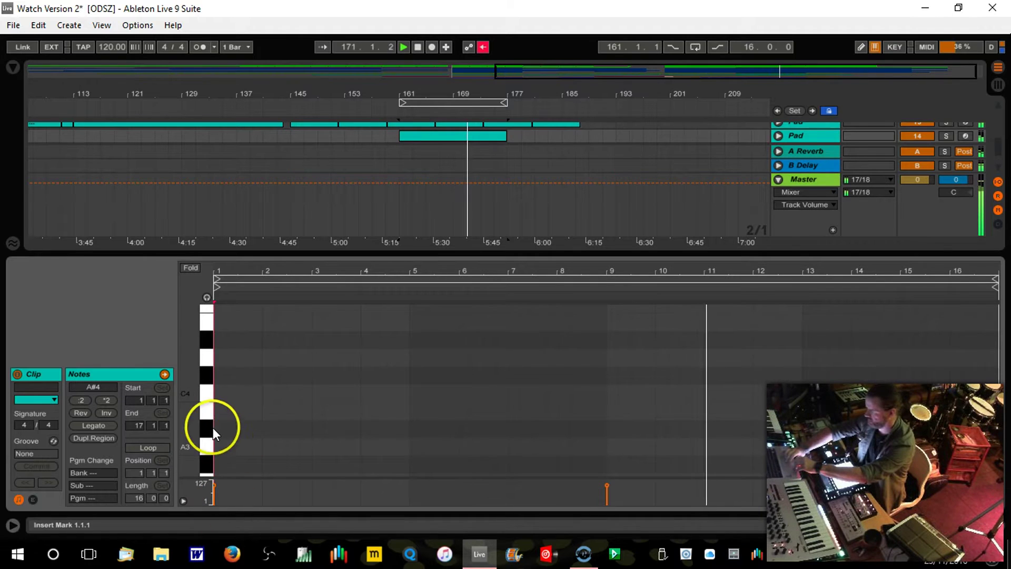
pyautogui.moveTo(218, 429)
pyautogui.mouseDown()
pyautogui.moveTo(450, 424)
pyautogui.moveTo(781, 471)
pyautogui.moveTo(993, 419)
pyautogui.moveTo(869, 425)
pyautogui.moveTo(823, 445)
pyautogui.moveTo(853, 428)
pyautogui.mouseUp()
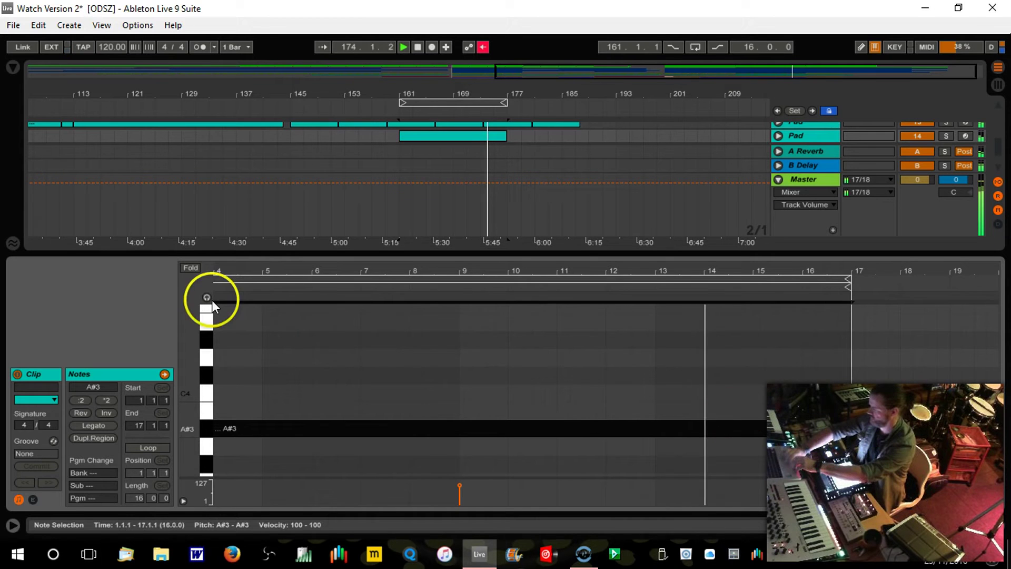
pyautogui.click(191, 267)
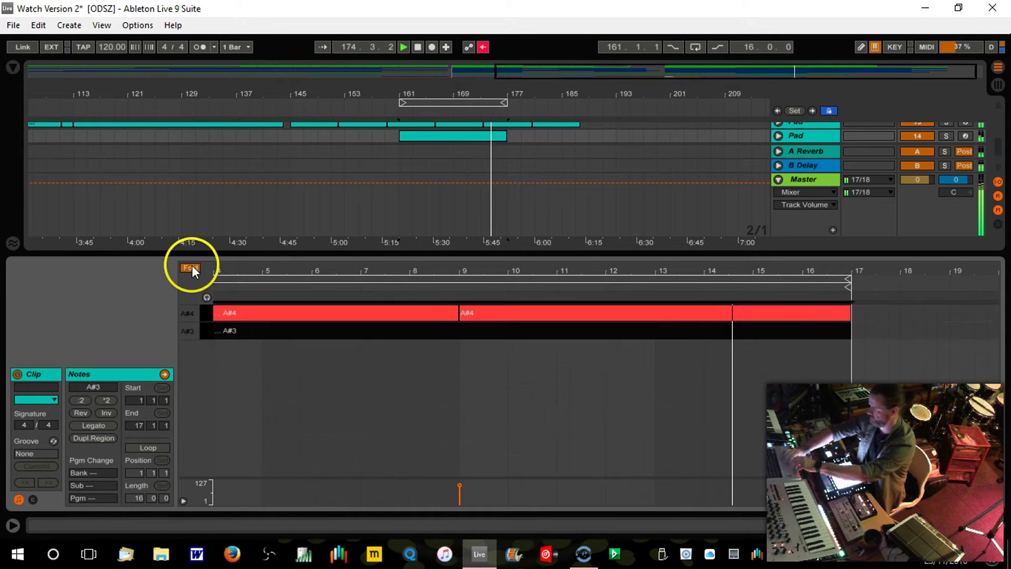
pyautogui.click(1001, 531)
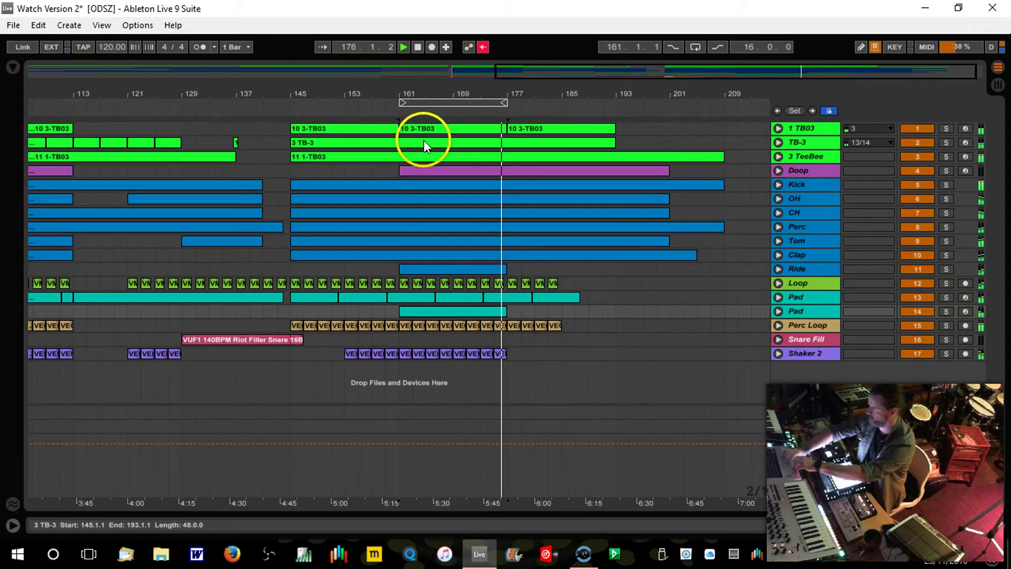
# Unfold the TB03 track's automation lanes and delete its Env Mod breakpoints near bars 165 and 177.
pyautogui.click(407, 100)
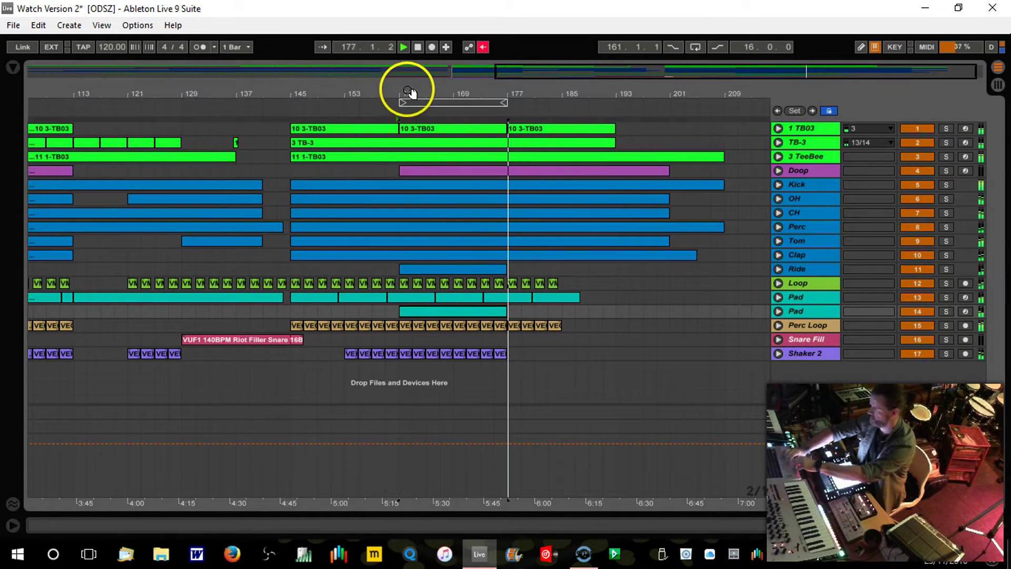
pyautogui.moveTo(407, 85); pyautogui.dragTo(435, 90)
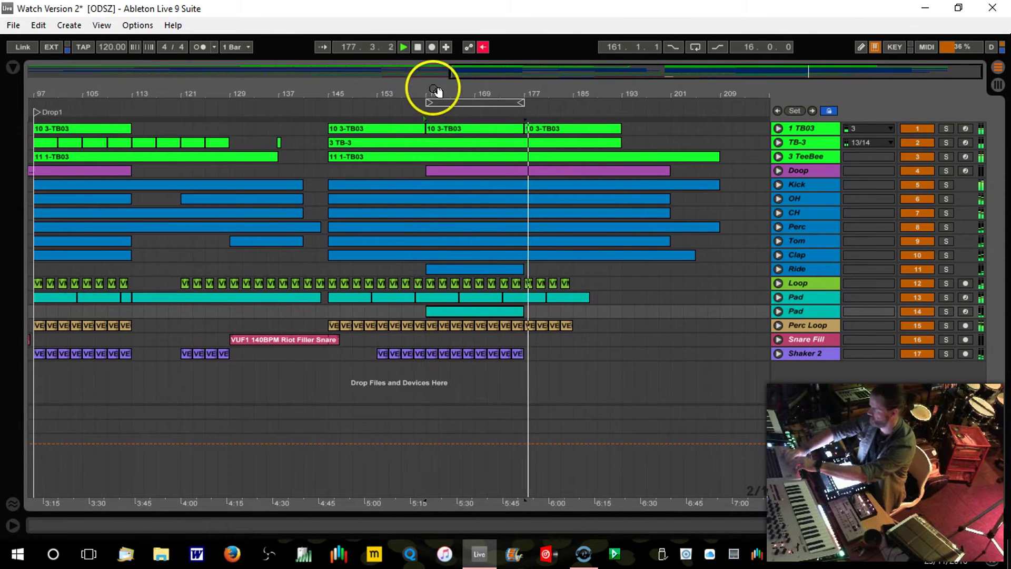
pyautogui.click(779, 128)
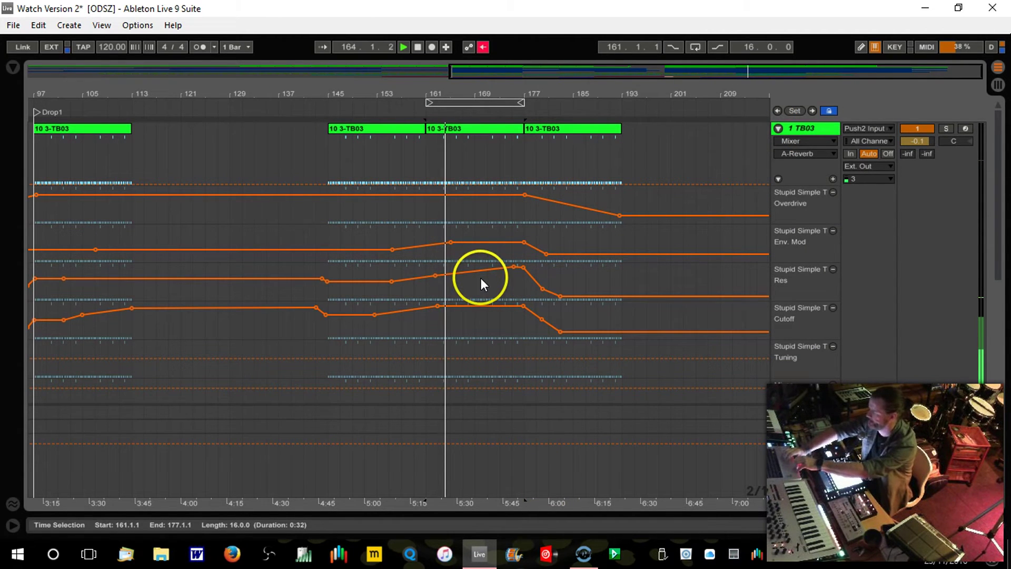
pyautogui.click(450, 242)
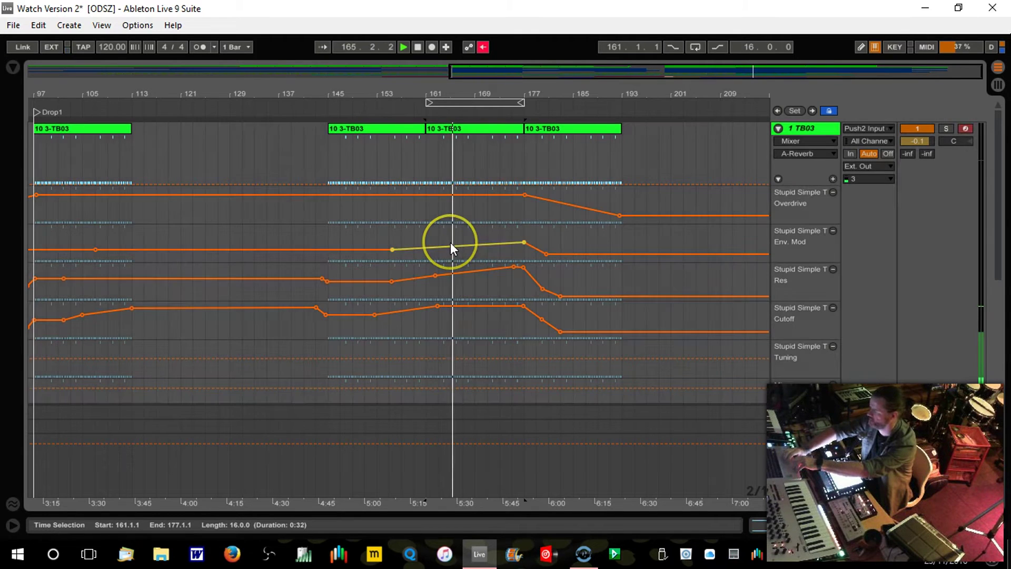
pyautogui.click(523, 242)
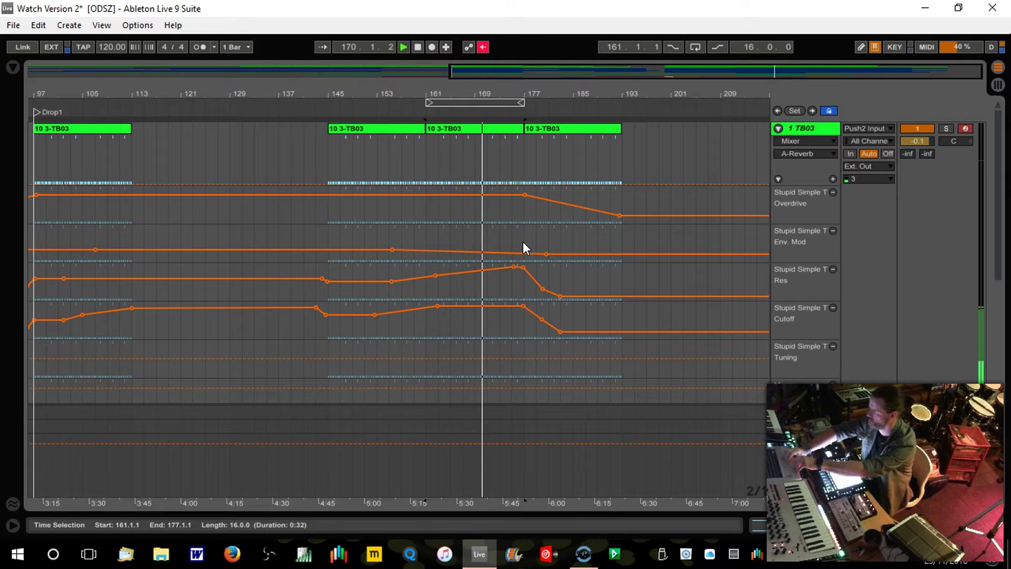
# Dip TB03's Cutoff curve slightly with a new breakpoint near bar 171 and replay from about bar 163.
pyautogui.click(508, 298)
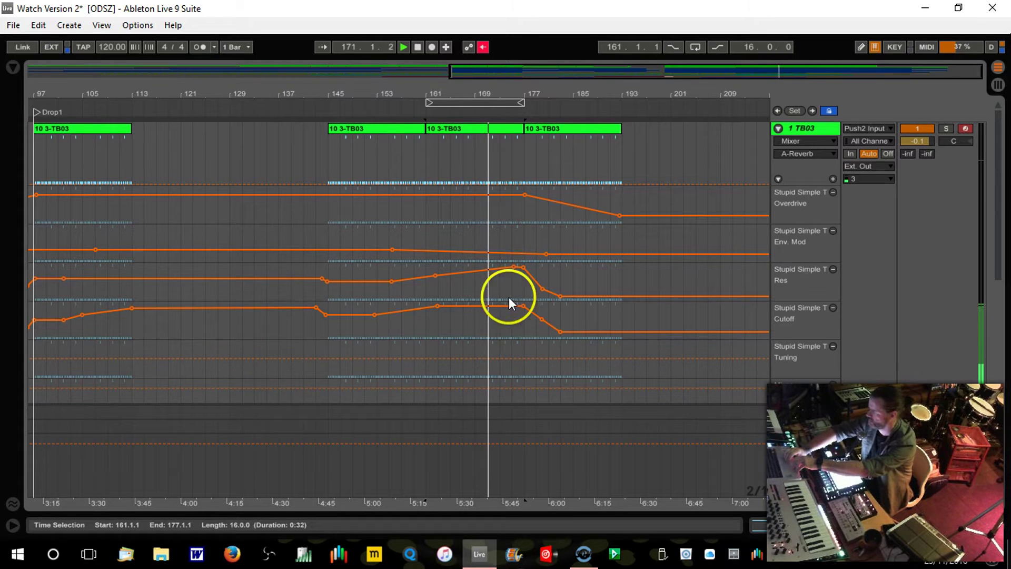
pyautogui.moveTo(485, 308); pyautogui.dragTo(486, 314)
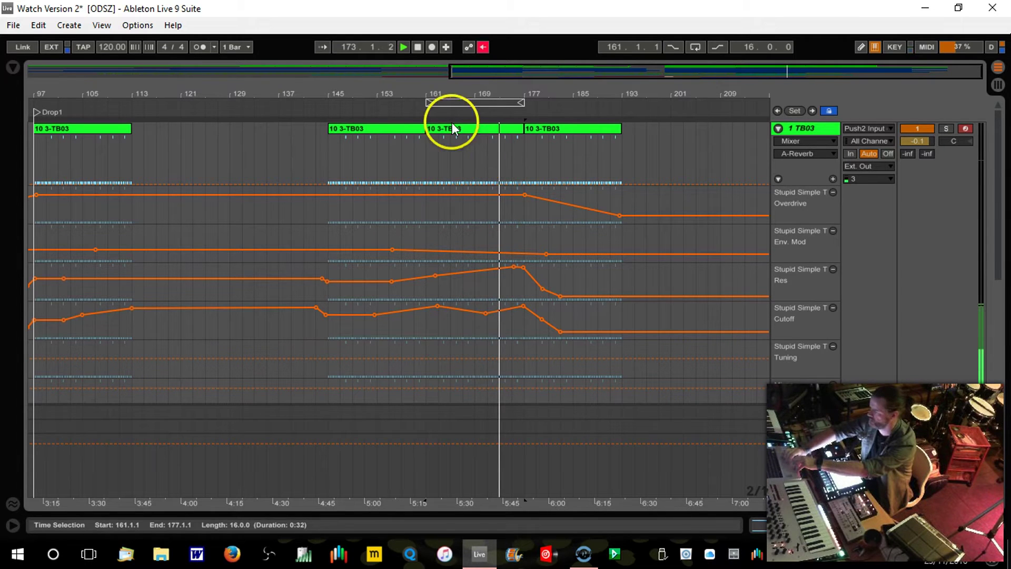
pyautogui.click(442, 113)
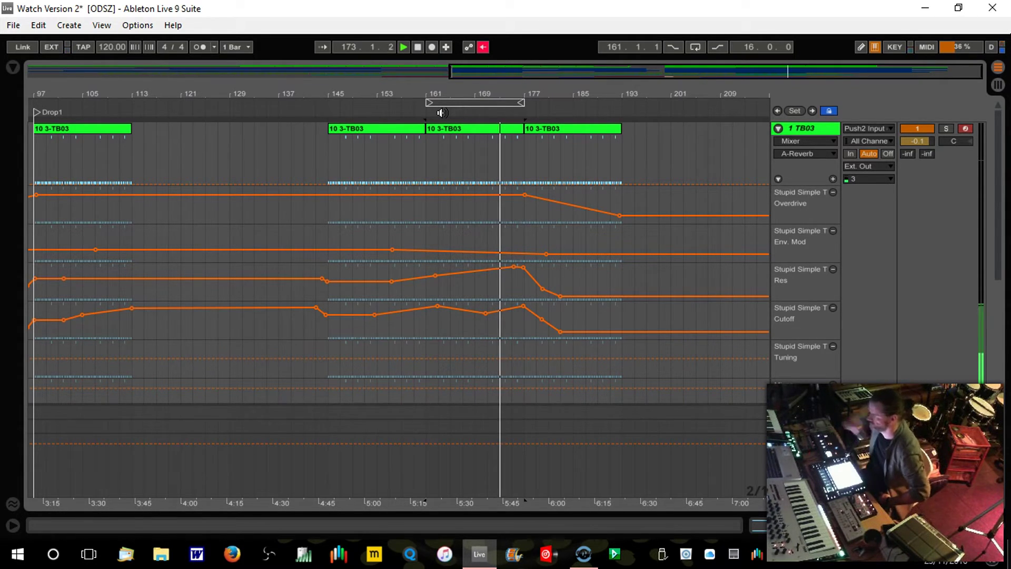
# Delete TB03's Res breakpoint at bar 177, set the following Res breakpoint to 39, and steepen the Overdrive fall with a breakpoint near bar 182.
pyautogui.click(515, 139)
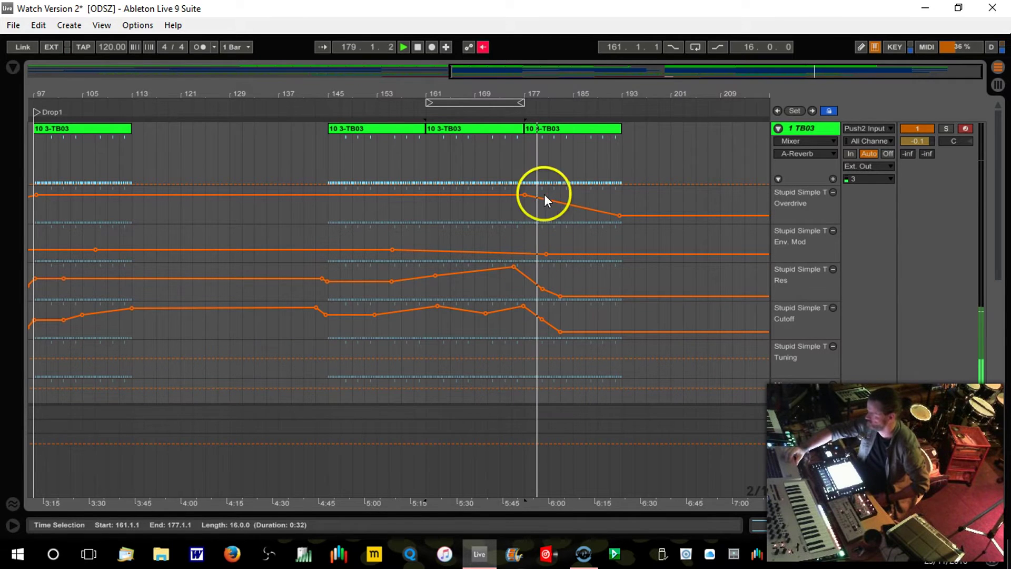
pyautogui.moveTo(560, 203); pyautogui.dragTo(558, 212)
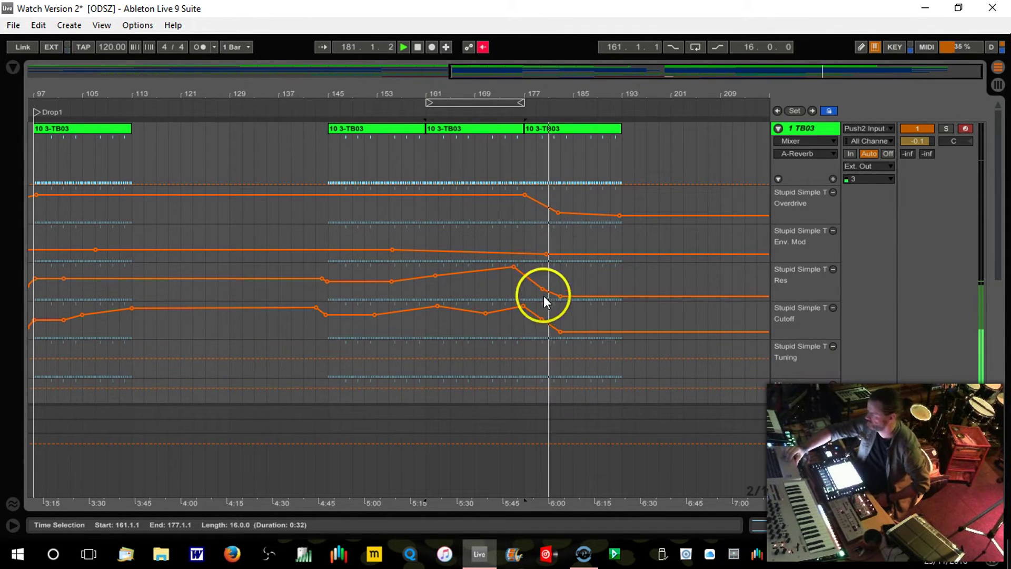
pyautogui.moveTo(542, 287); pyautogui.dragTo(540, 289)
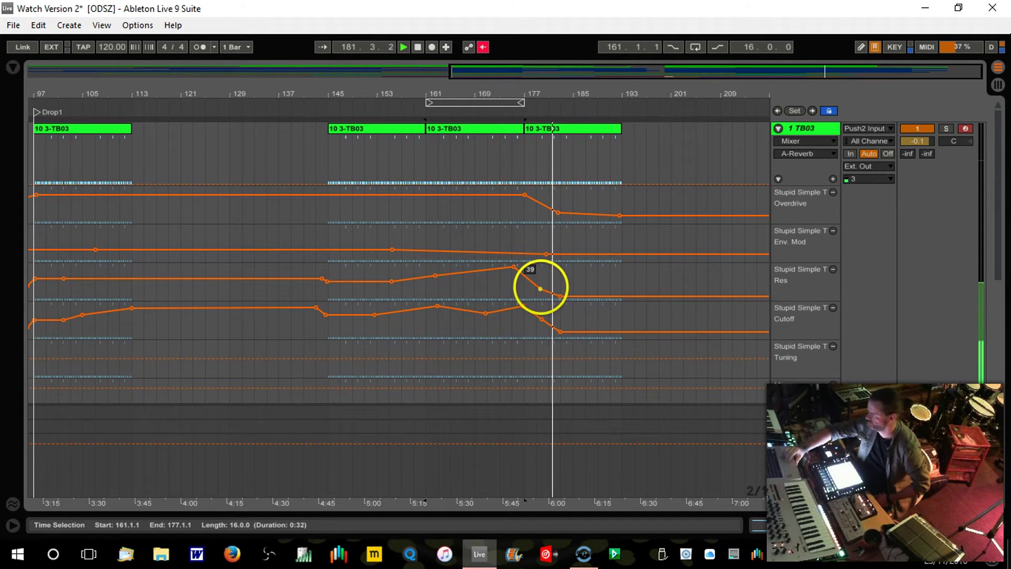
# Shift TB03's Cutoff peak from bar 177 to about bar 176 and replay from about bar 173.
pyautogui.click(517, 308)
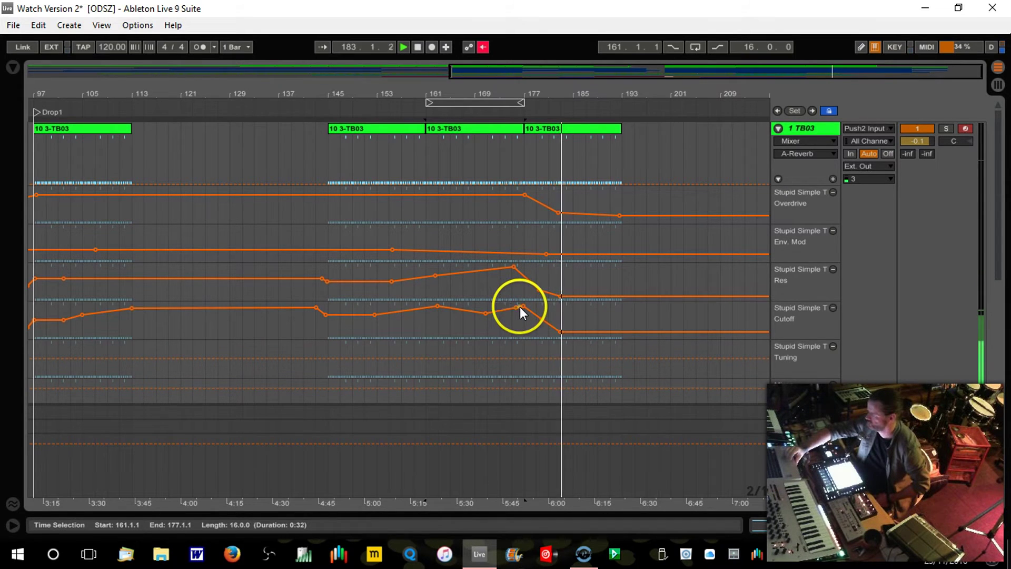
pyautogui.click(500, 101)
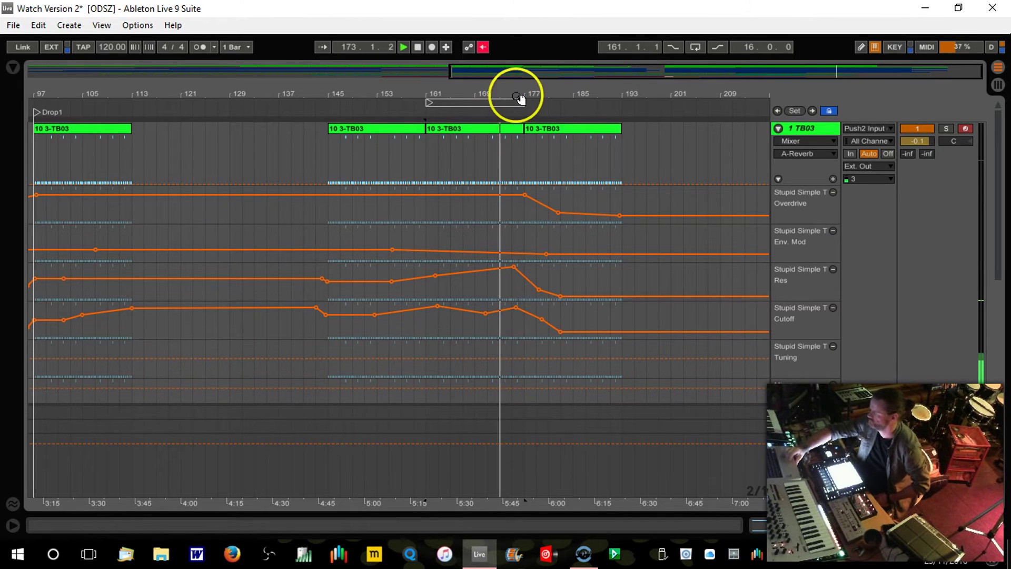
pyautogui.moveTo(528, 95); pyautogui.dragTo(517, 86)
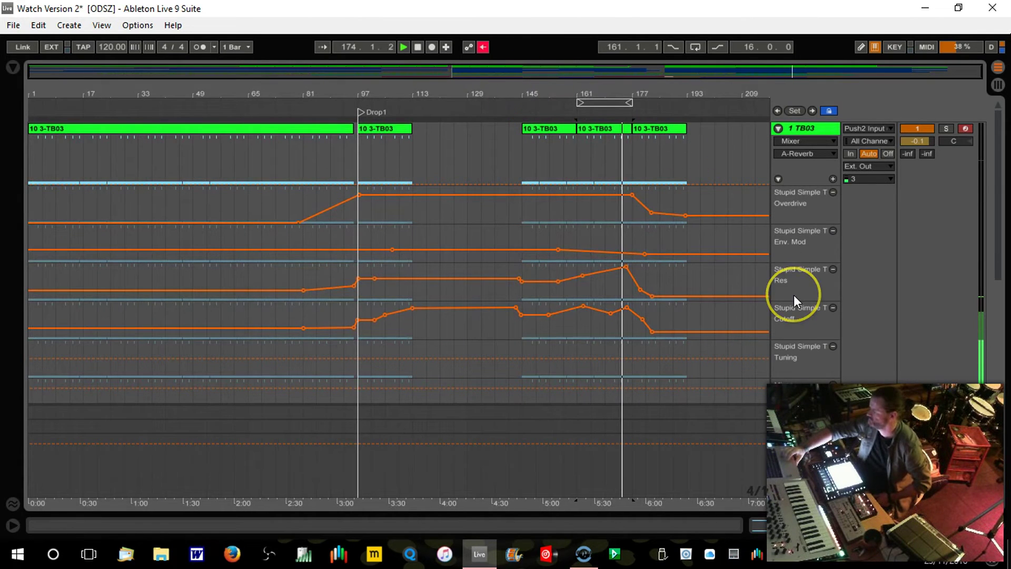
# Hide TB03's extra automation lanes, stop playback and save the Live Set.
pyautogui.click(776, 178)
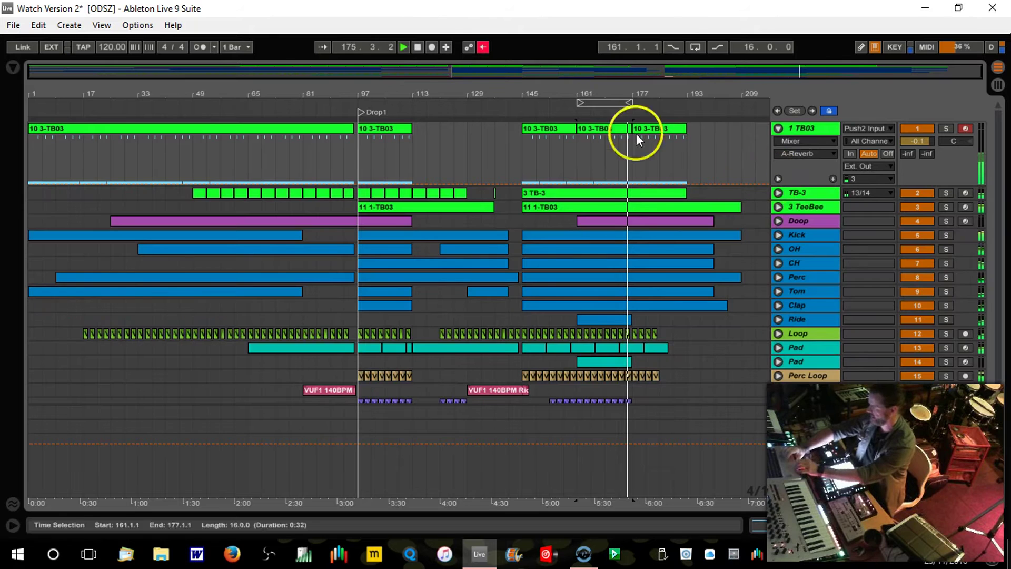
pyautogui.click(419, 48)
pyautogui.click(13, 25)
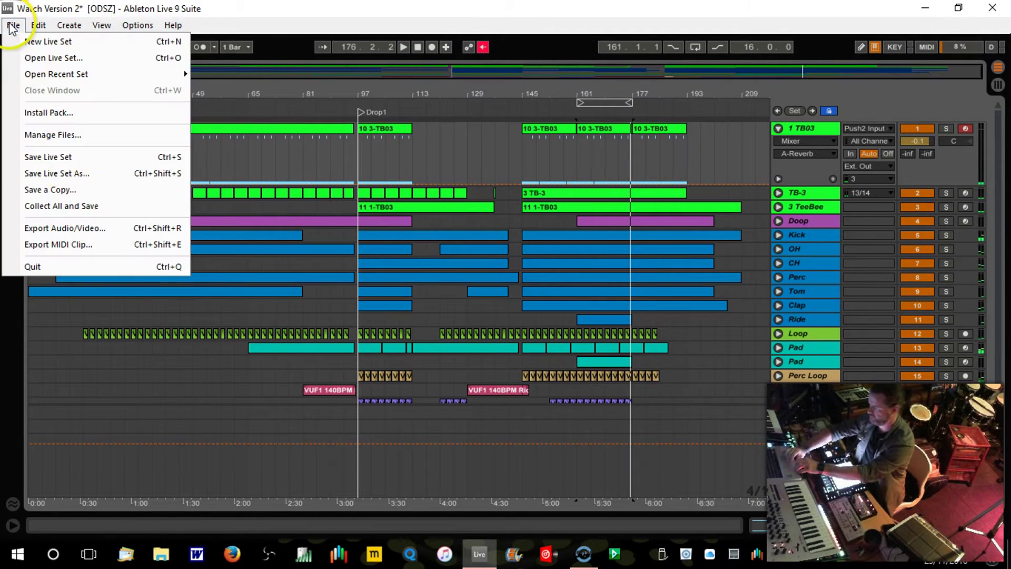
pyautogui.click(57, 158)
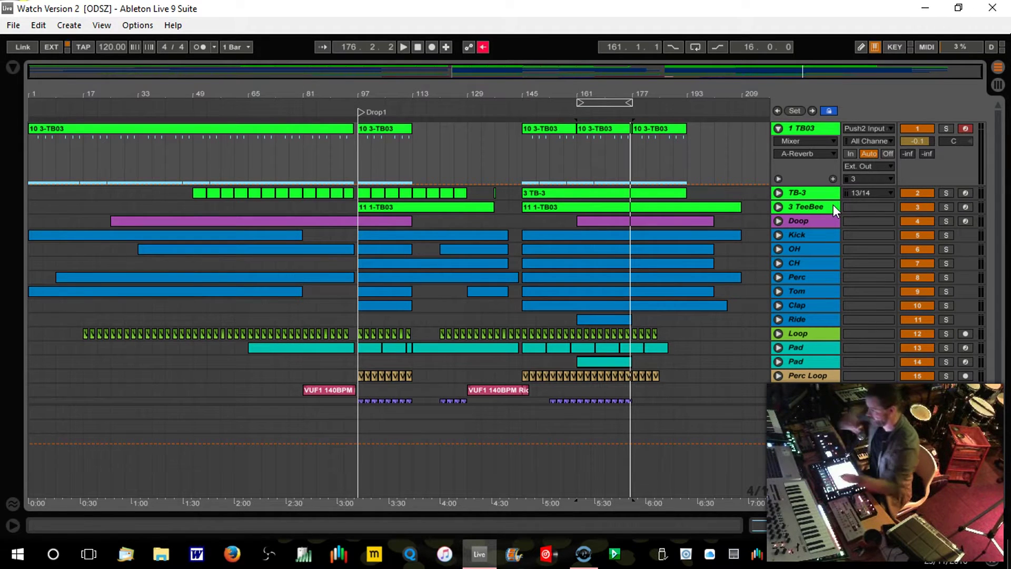
# Show the TB-3 track's device chain.
pyautogui.click(734, 142)
pyautogui.click(847, 194)
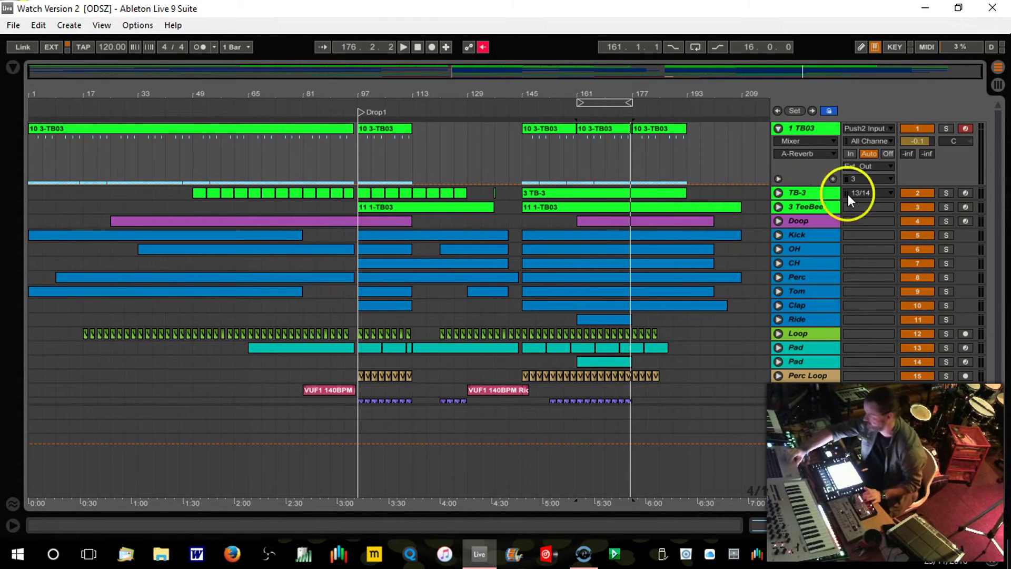
pyautogui.doubleClick(816, 191)
pyautogui.click(363, 418)
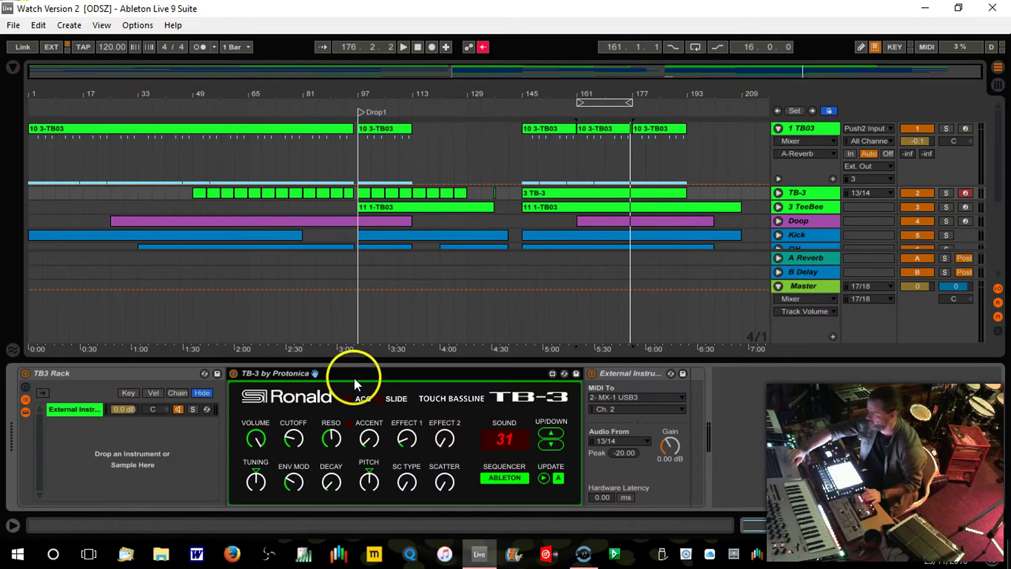
# Unfold the TB-3 track with the TB-3 device's Cutoff automation on display.
pyautogui.click(321, 230)
pyautogui.click(425, 219)
pyautogui.click(768, 349)
pyautogui.click(451, 262)
pyautogui.click(226, 136)
pyautogui.click(185, 101)
pyautogui.click(190, 108)
pyautogui.click(718, 210)
pyautogui.click(778, 193)
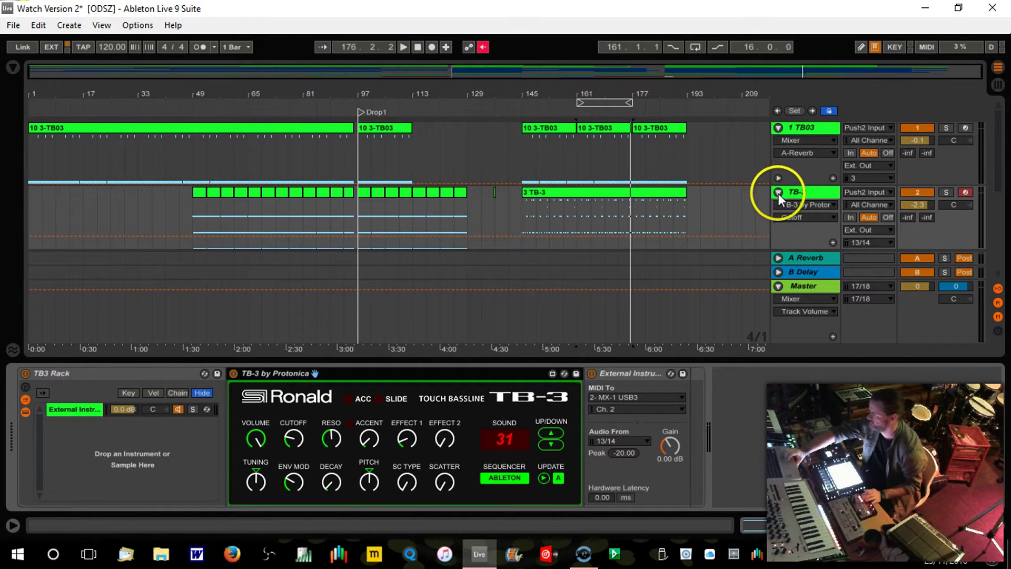
pyautogui.rightClick(802, 236)
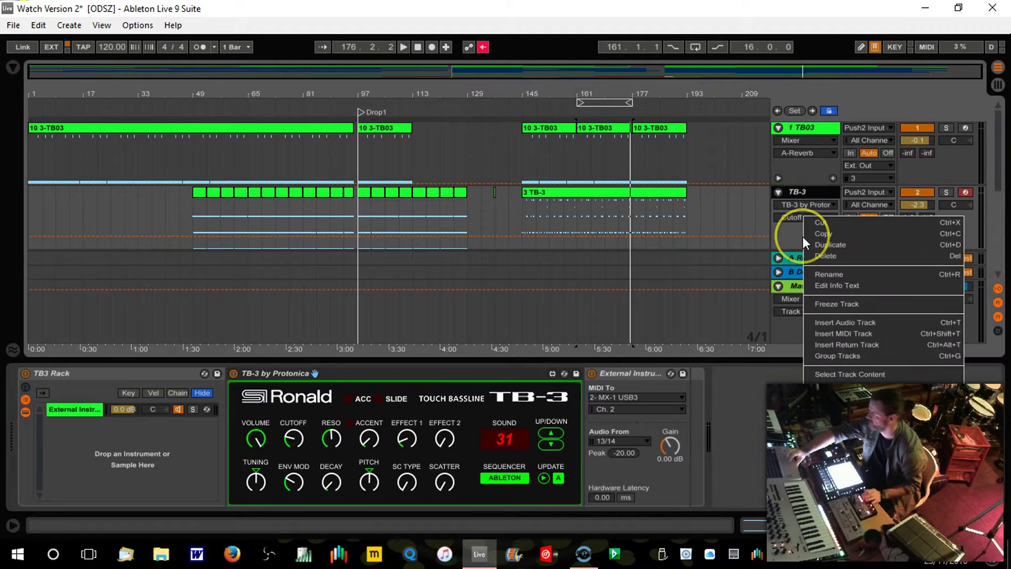
pyautogui.click(999, 532)
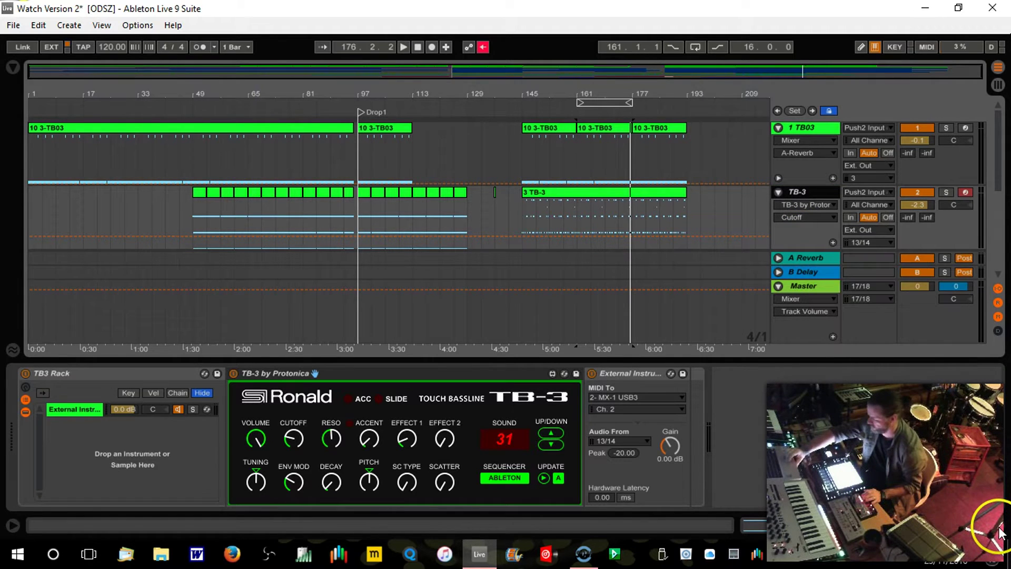
# Turn on overdub and record live Reso and Cutoff automation on the TB-3 track from about bar 61 to bar 134.
pyautogui.click(189, 108)
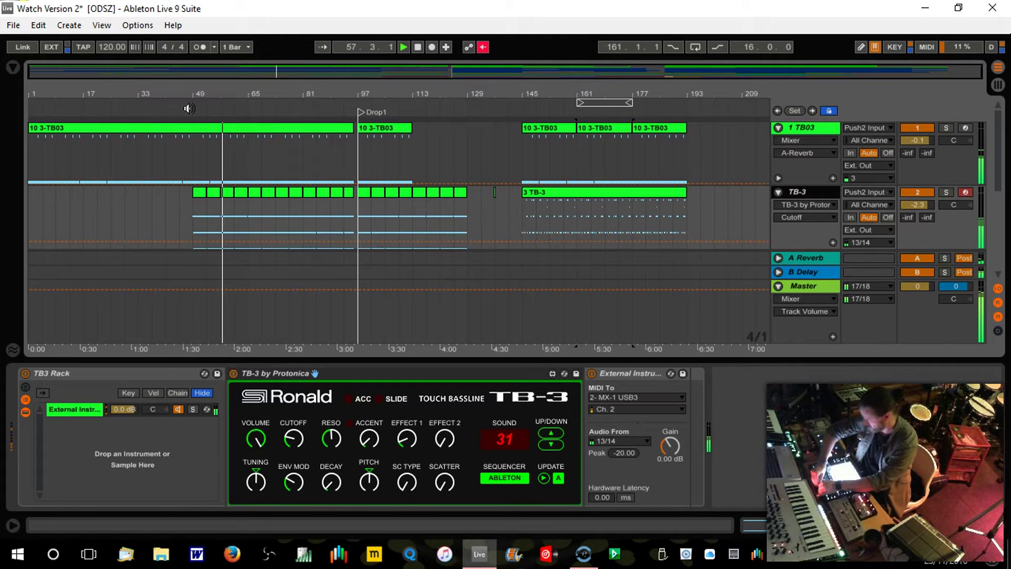
pyautogui.click(446, 49)
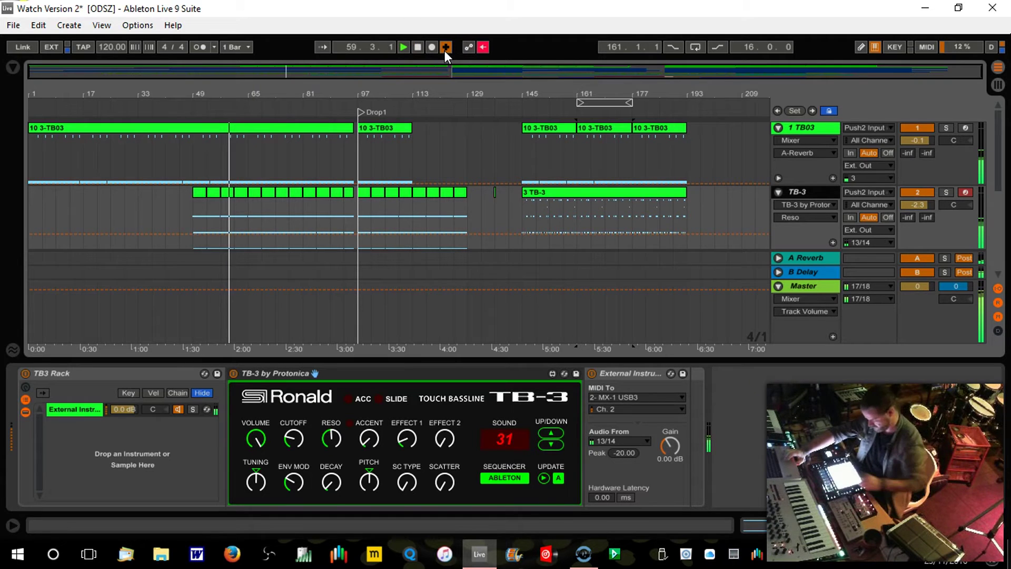
pyautogui.click(936, 137)
pyautogui.click(966, 193)
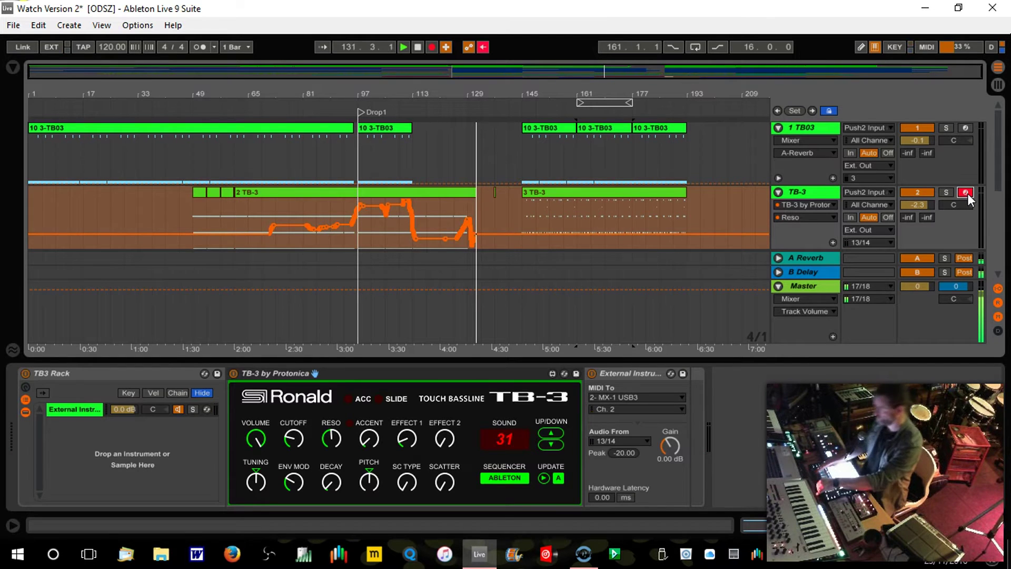
pyautogui.click(998, 141)
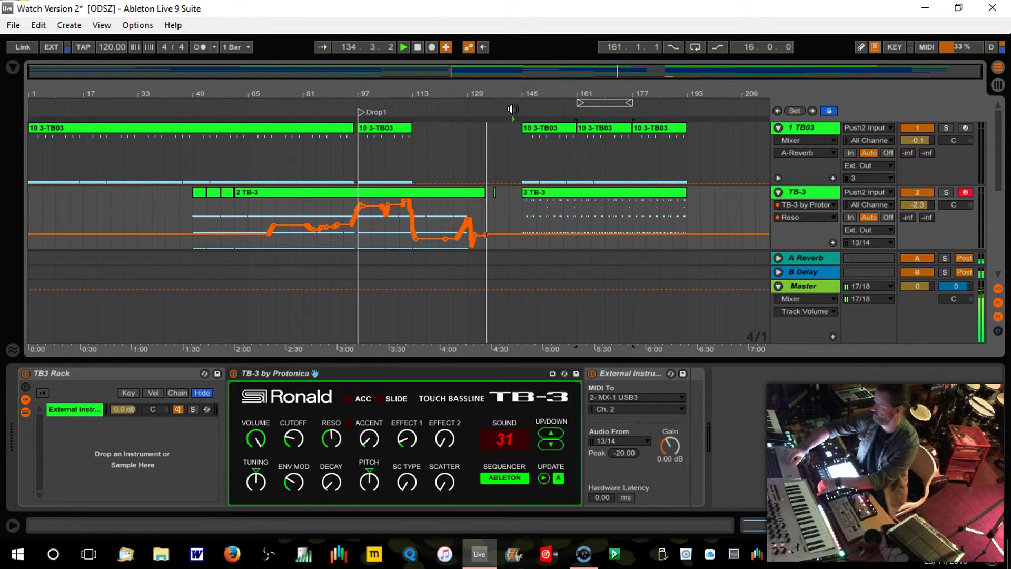
# Try a short TB-3 Cutoff recording from about bar 142, and delete the TB-3 clips from there to bar 193.
pyautogui.click(512, 109)
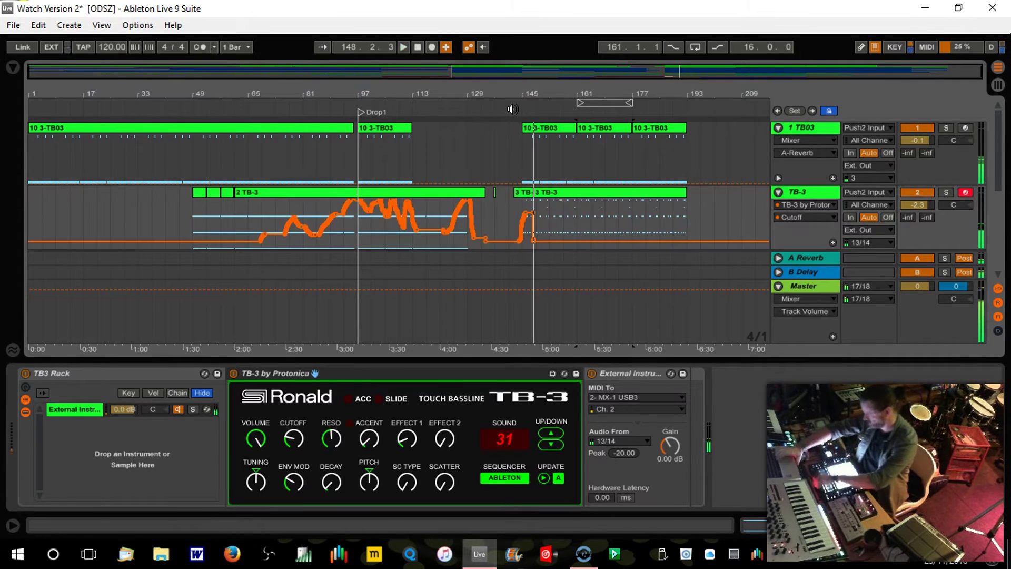
pyautogui.click(567, 194)
pyautogui.press('Delete')
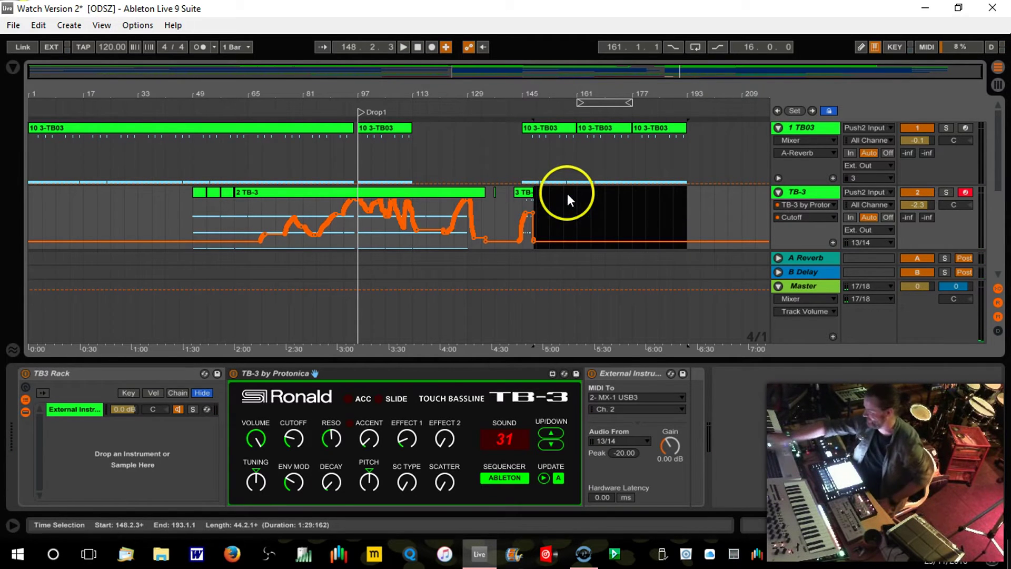
pyautogui.click(529, 193)
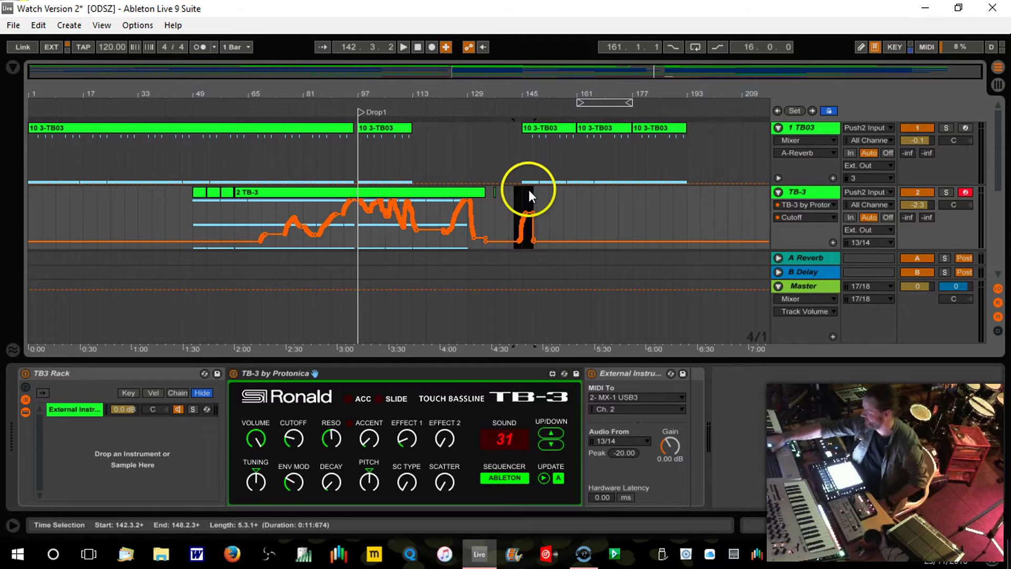
# Copy the long recorded TB-3 clip to bar 145 and trim the copy to end at bar 193.
pyautogui.click(251, 191)
pyautogui.moveTo(252, 189); pyautogui.dragTo(539, 197)
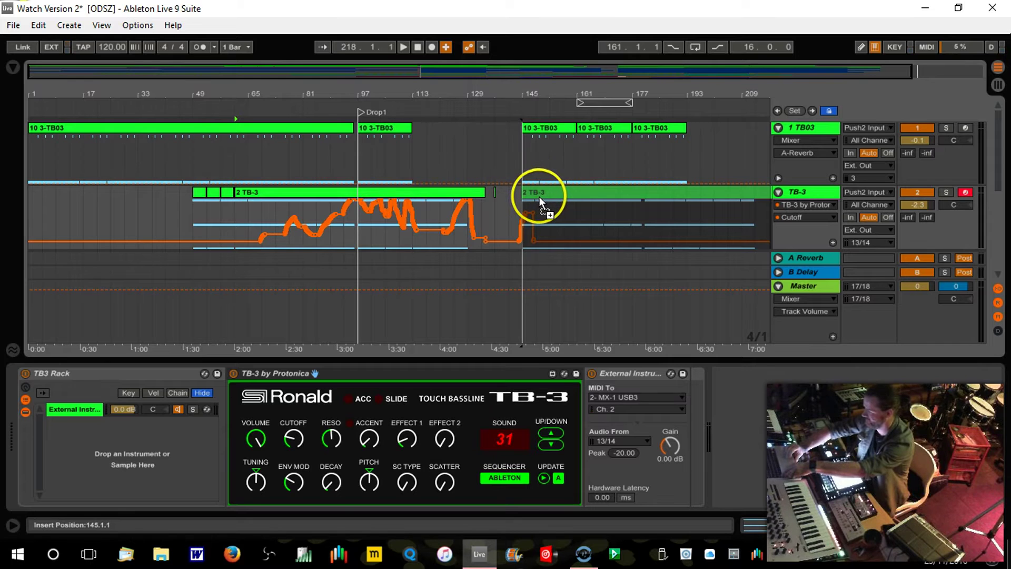
pyautogui.moveTo(584, 97)
pyautogui.mouseDown()
pyautogui.moveTo(564, 97)
pyautogui.moveTo(579, 96)
pyautogui.mouseUp()
pyautogui.moveTo(714, 193); pyautogui.dragTo(636, 194)
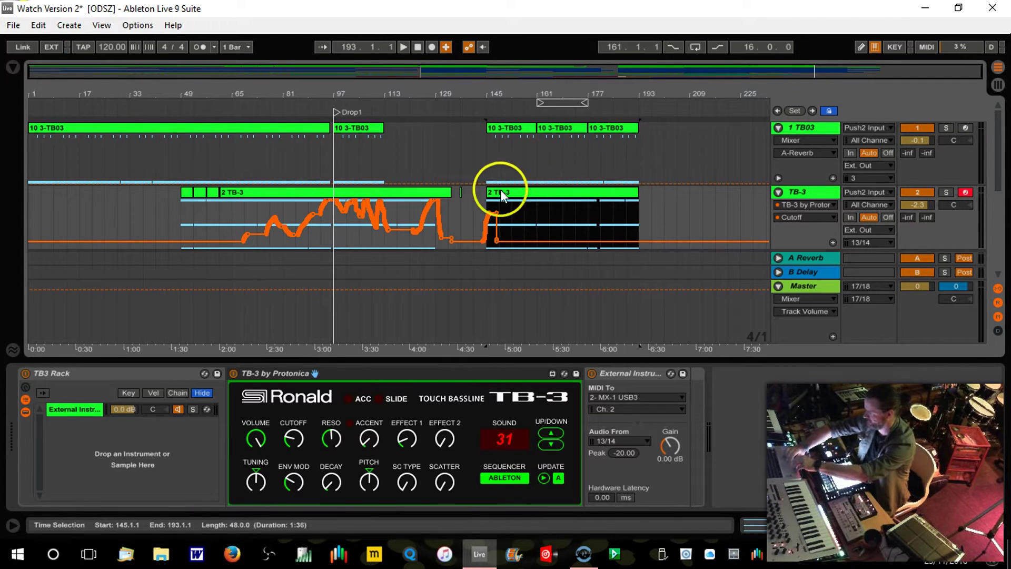
# Delete the TB-3 track's Cutoff automation envelope between bars 141 and 153, keeping the clip.
pyautogui.moveTo(477, 202); pyautogui.dragTo(501, 212)
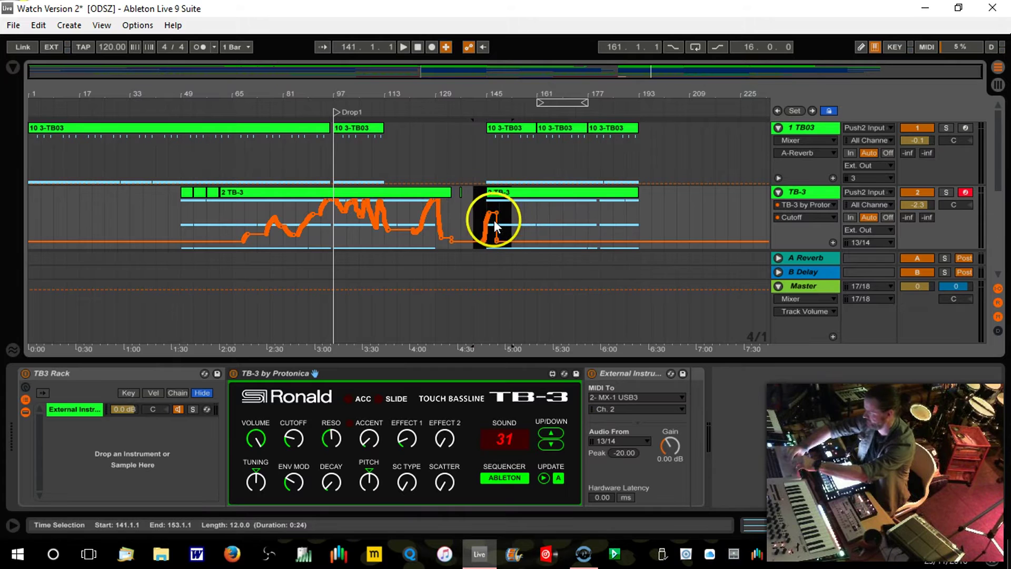
pyautogui.rightClick(492, 220)
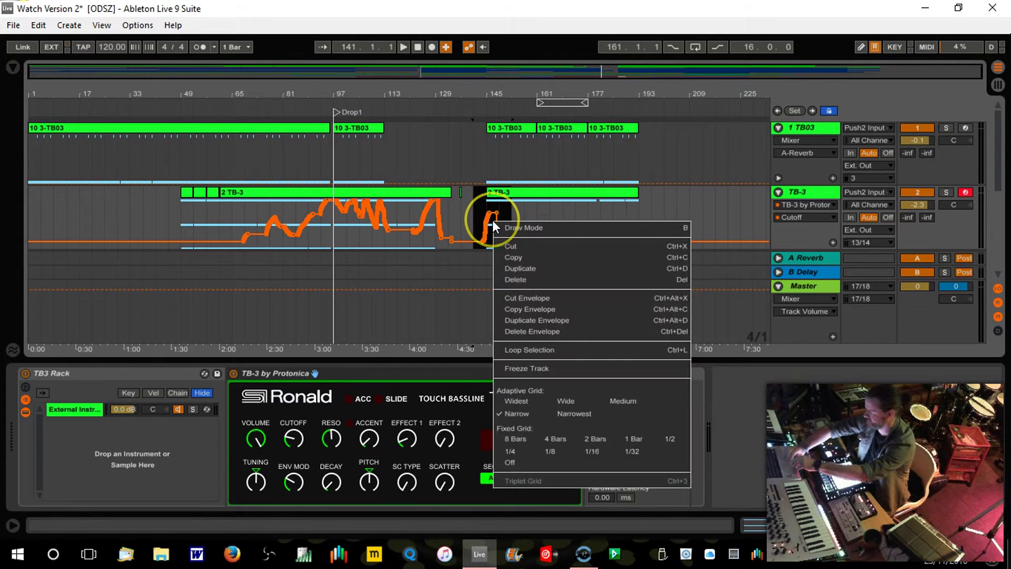
pyautogui.click(536, 279)
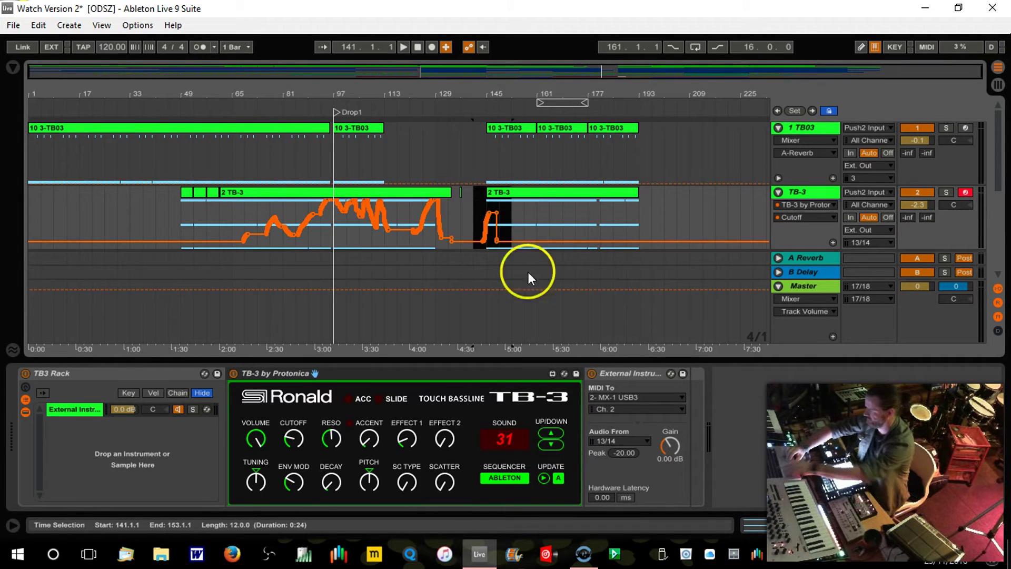
pyautogui.rightClick(489, 229)
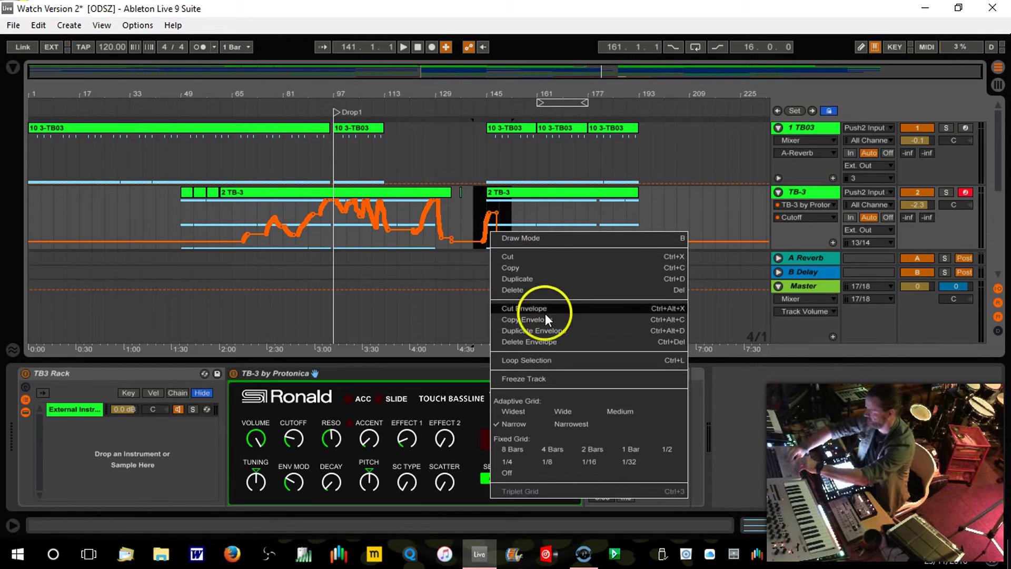
pyautogui.click(546, 340)
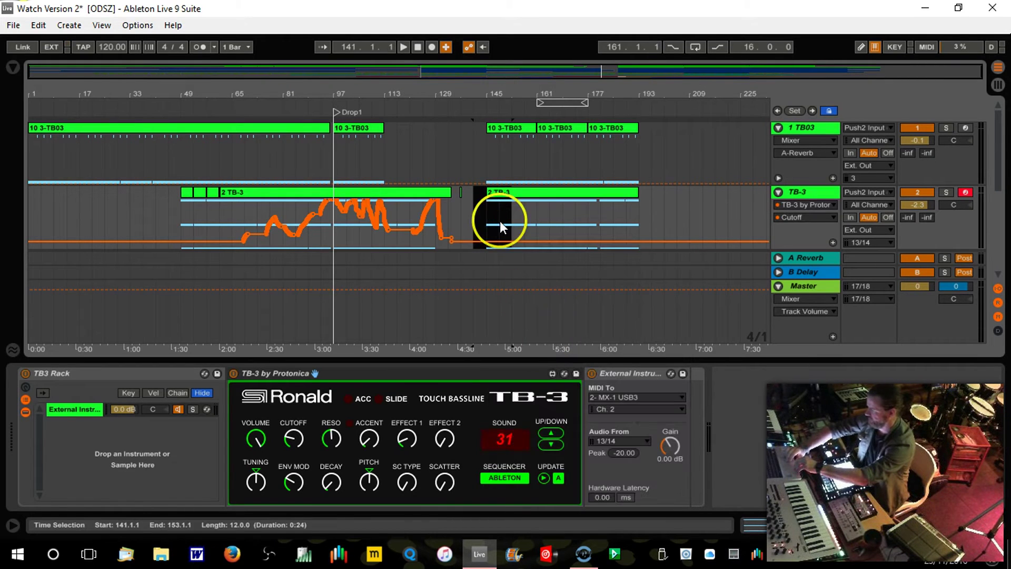
# Show the TB-3 track's automated parameters, including Effect 1, Accent, Decay, Env Mod and Cutoff, in separate automation lanes.
pyautogui.click(467, 111)
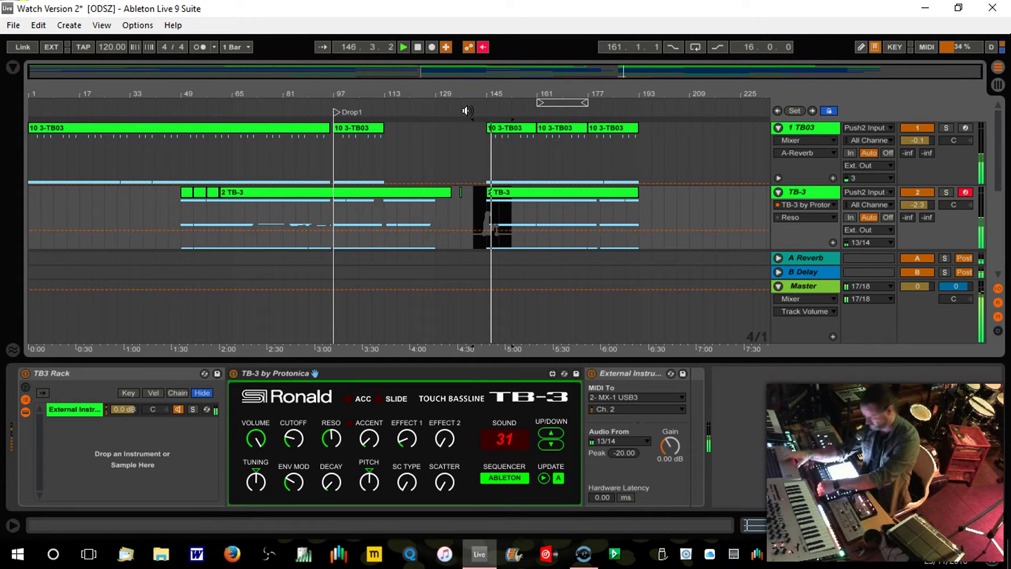
pyautogui.click(460, 132)
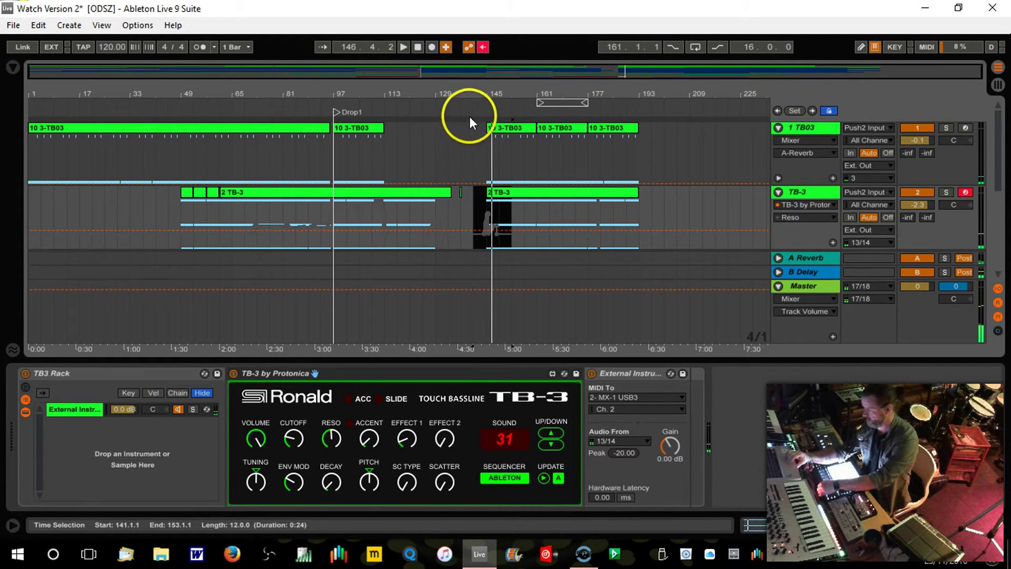
pyautogui.click(790, 230)
pyautogui.rightClick(791, 230)
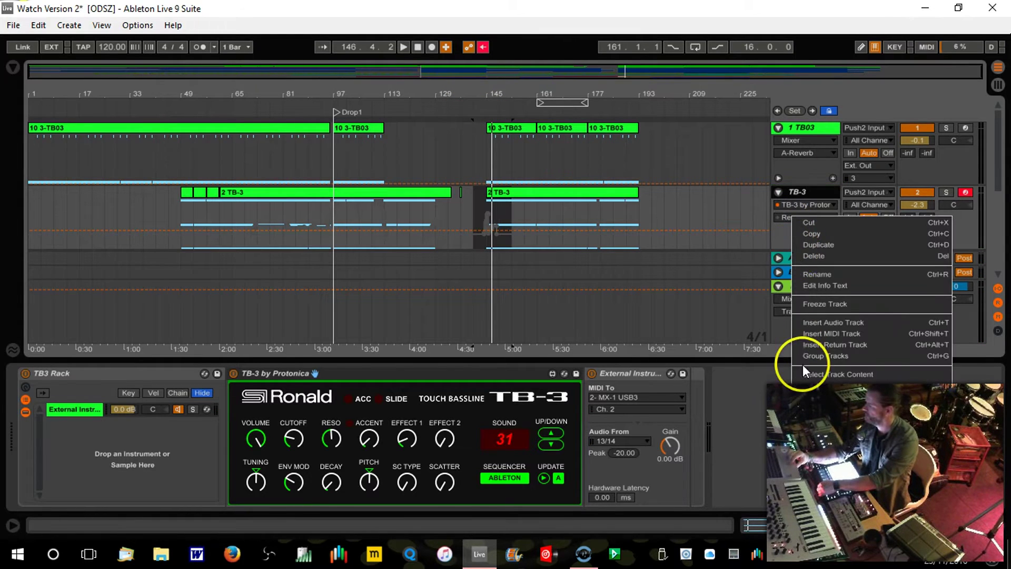
pyautogui.click(820, 489)
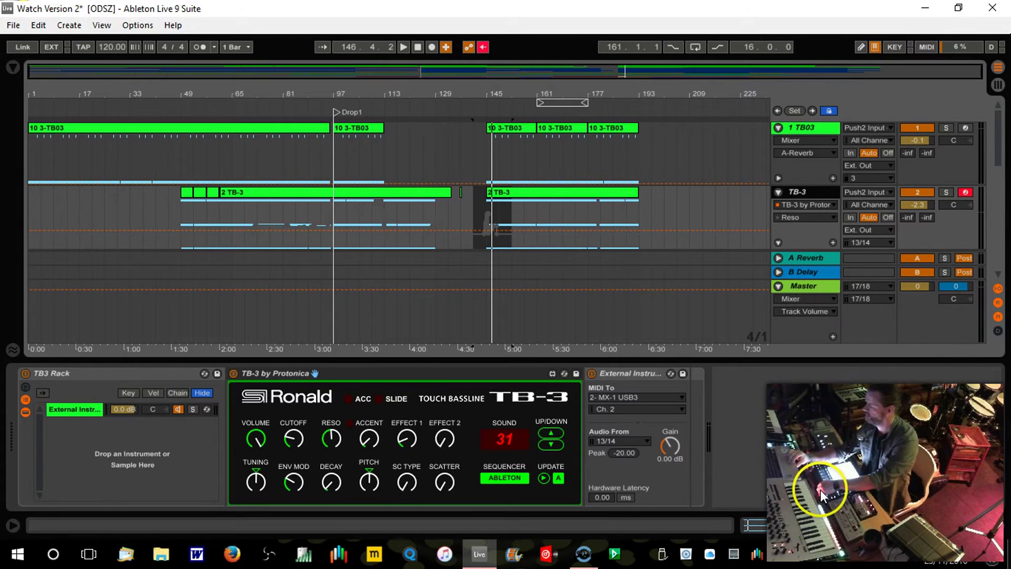
pyautogui.moveTo(999, 158); pyautogui.dragTo(999, 189)
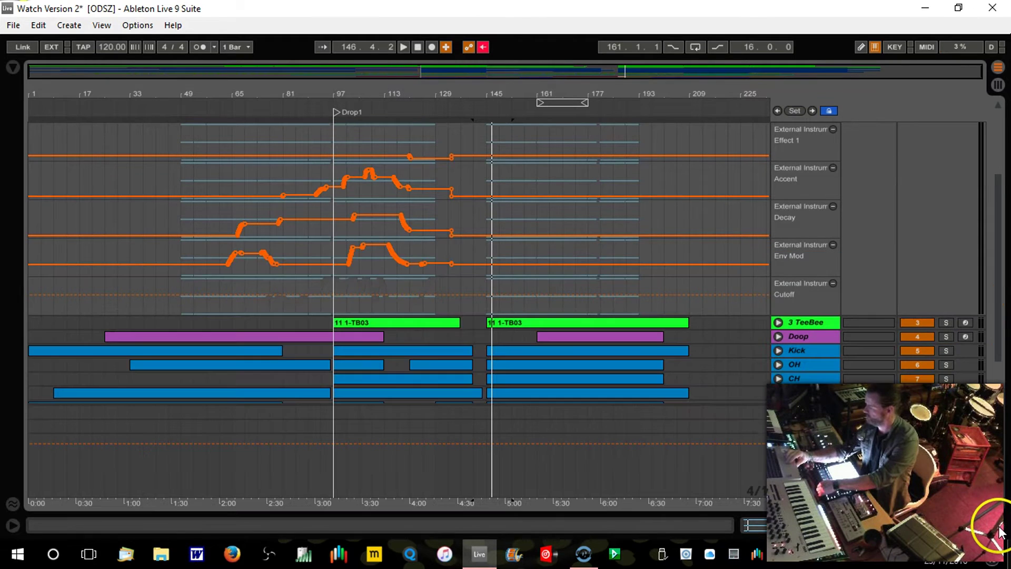
pyautogui.click(1001, 525)
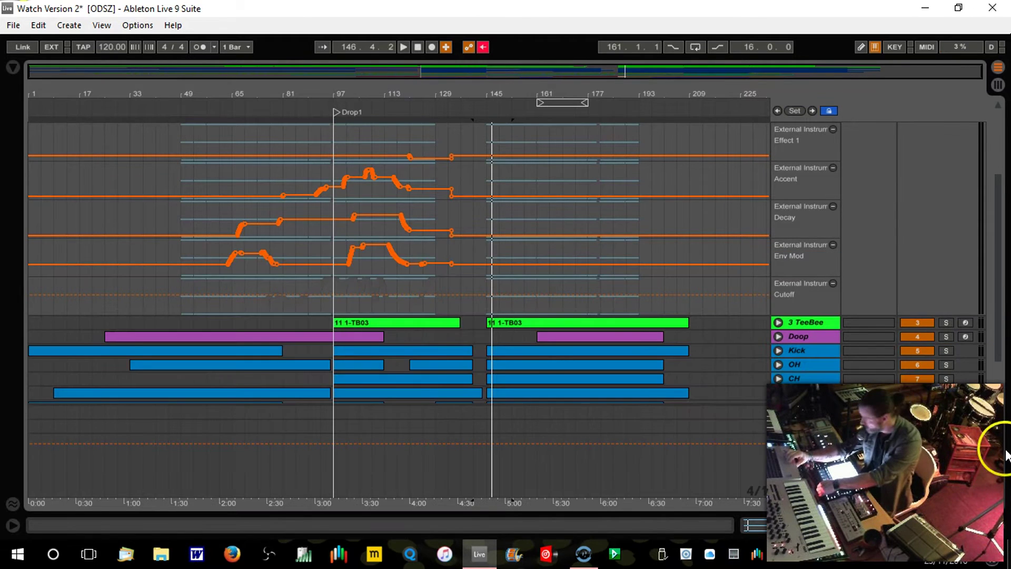
pyautogui.moveTo(993, 327); pyautogui.dragTo(992, 280)
# Clear the short leftover TB-3 clip between bars 137 and 141.
pyautogui.click(367, 108)
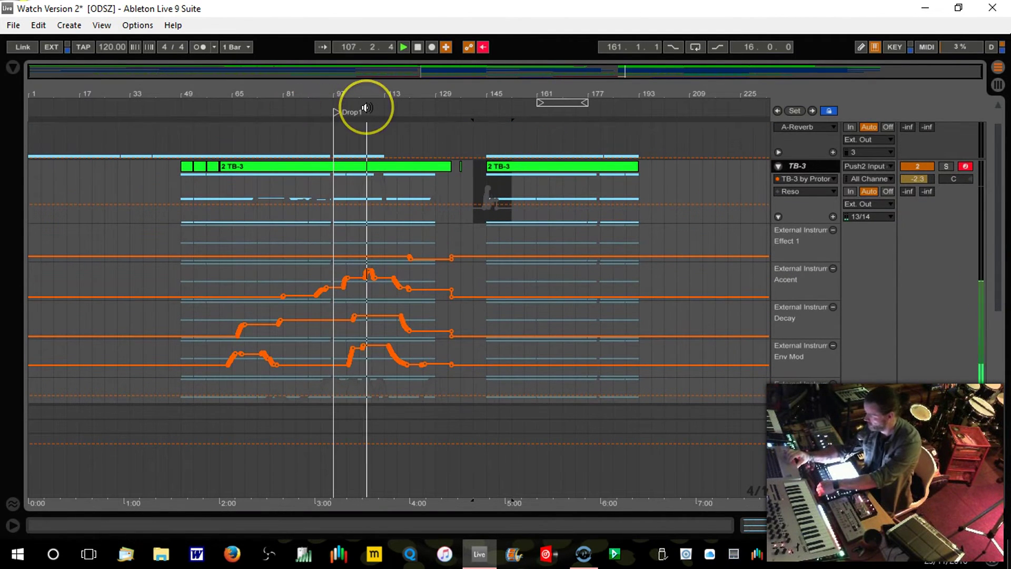
pyautogui.press('space')
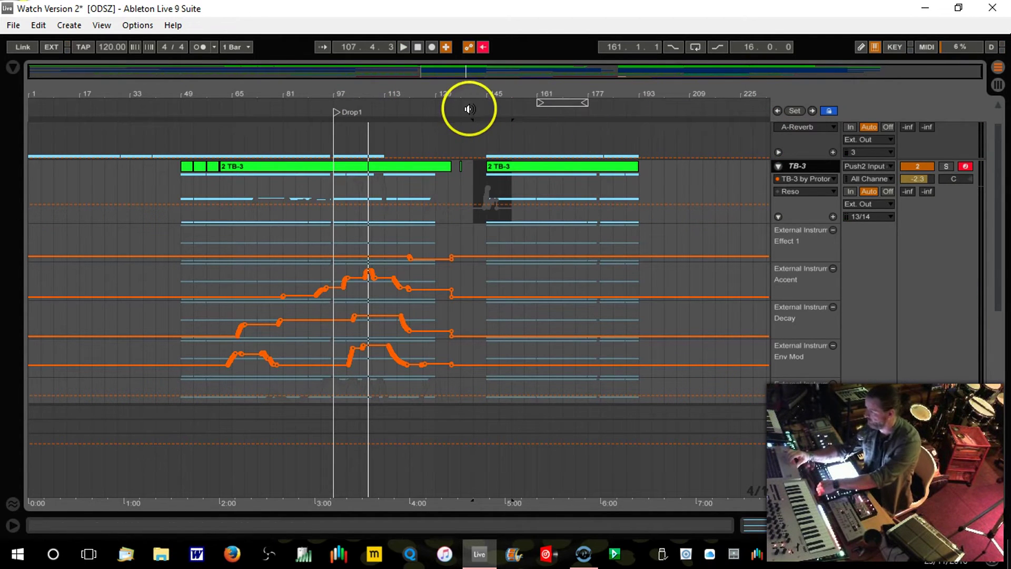
pyautogui.moveTo(469, 95); pyautogui.dragTo(474, 94)
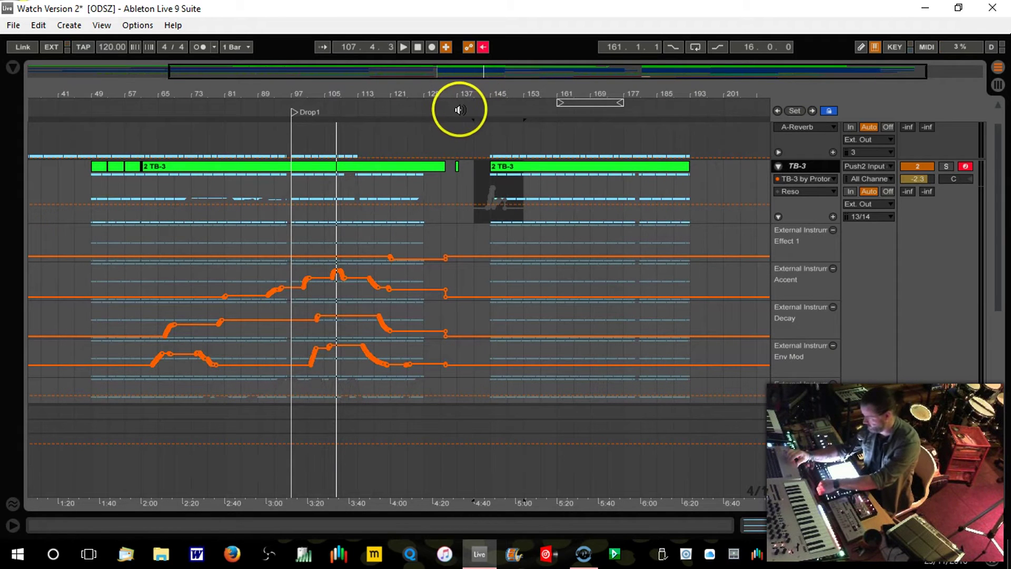
pyautogui.click(463, 166)
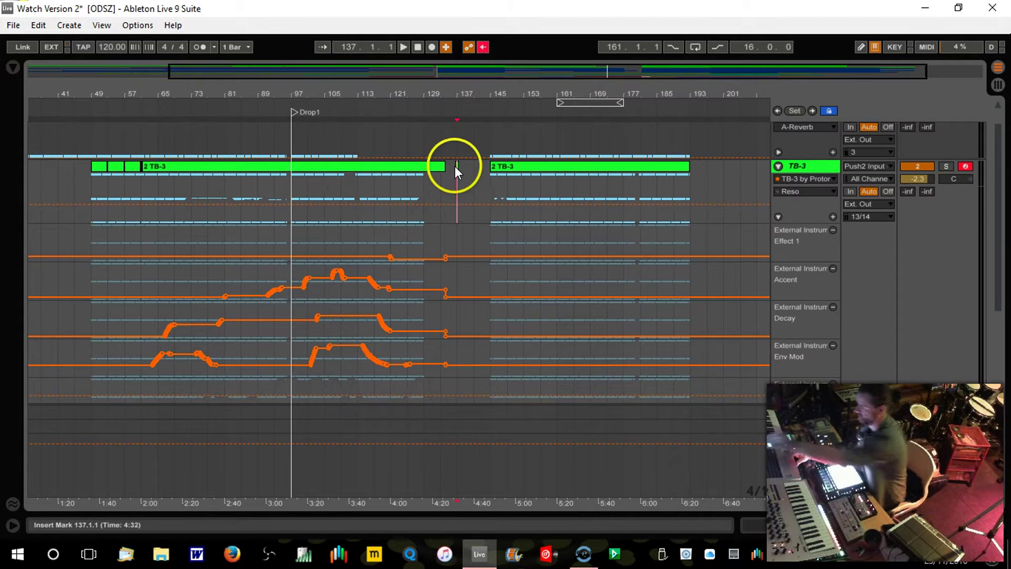
pyautogui.moveTo(454, 166); pyautogui.dragTo(475, 168)
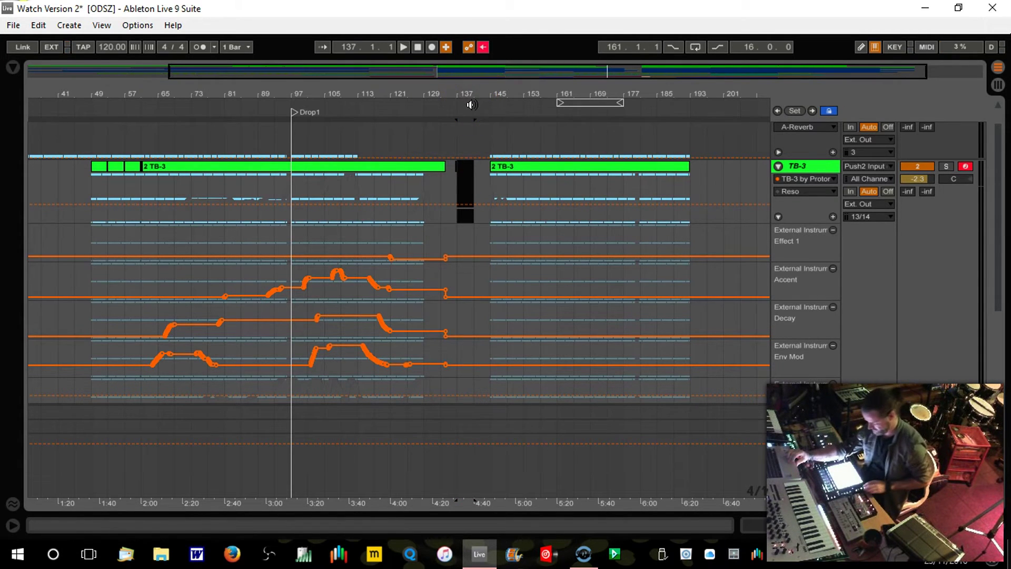
# Try two live automation recordings on the TB-3 track from about bar 141, one to bar 148 and one to bar 153, and undo both.
pyautogui.press('F9')
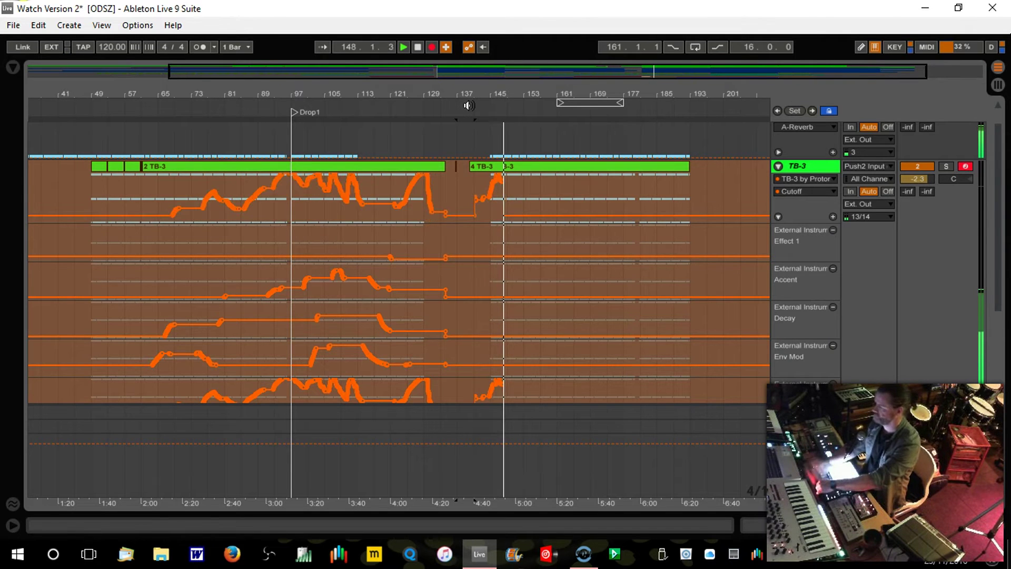
pyautogui.click(475, 114)
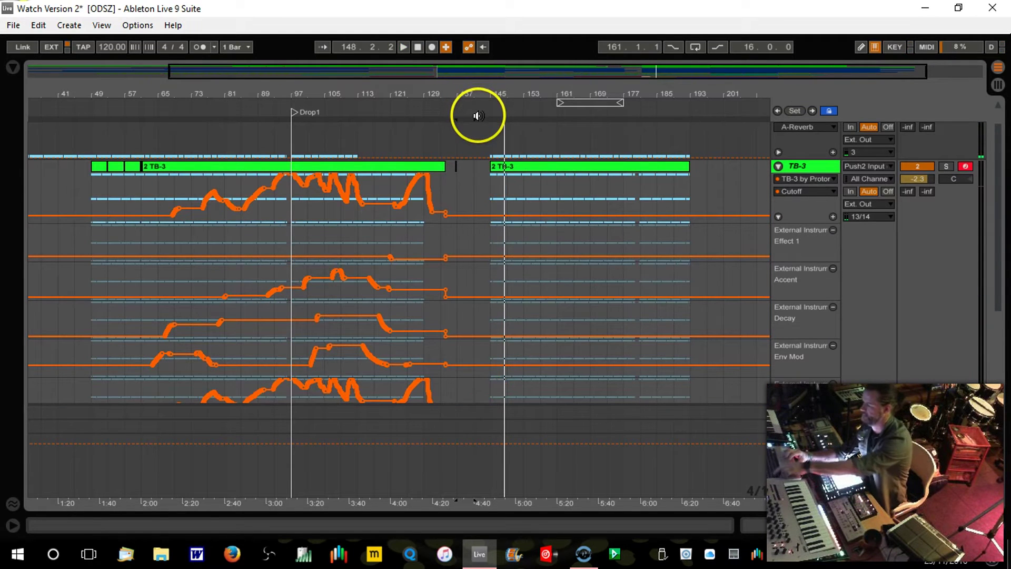
pyautogui.click(472, 109)
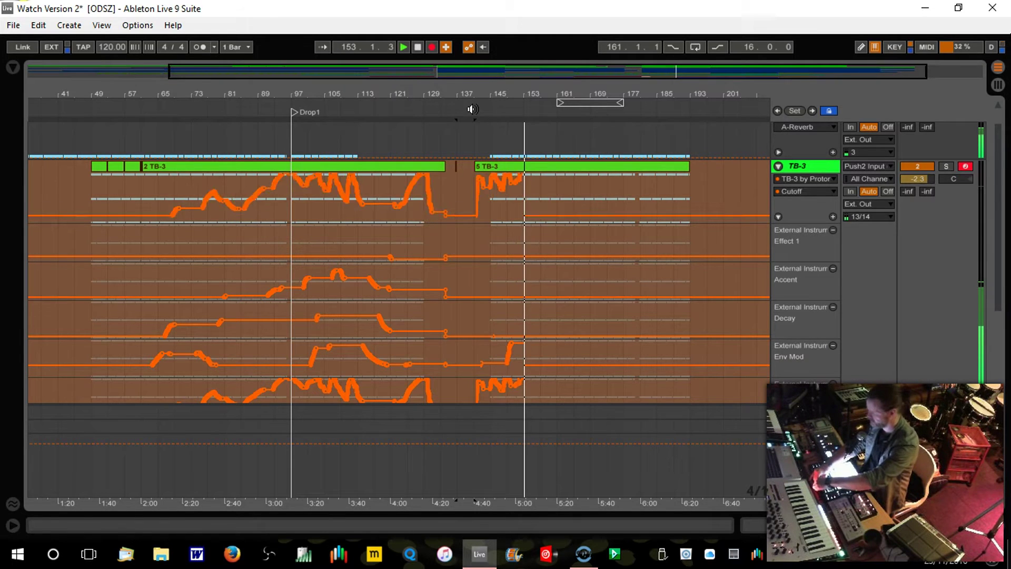
pyautogui.moveTo(468, 95); pyautogui.dragTo(474, 102)
pyautogui.click(491, 186)
pyautogui.hotkey('ctrl', 'z')
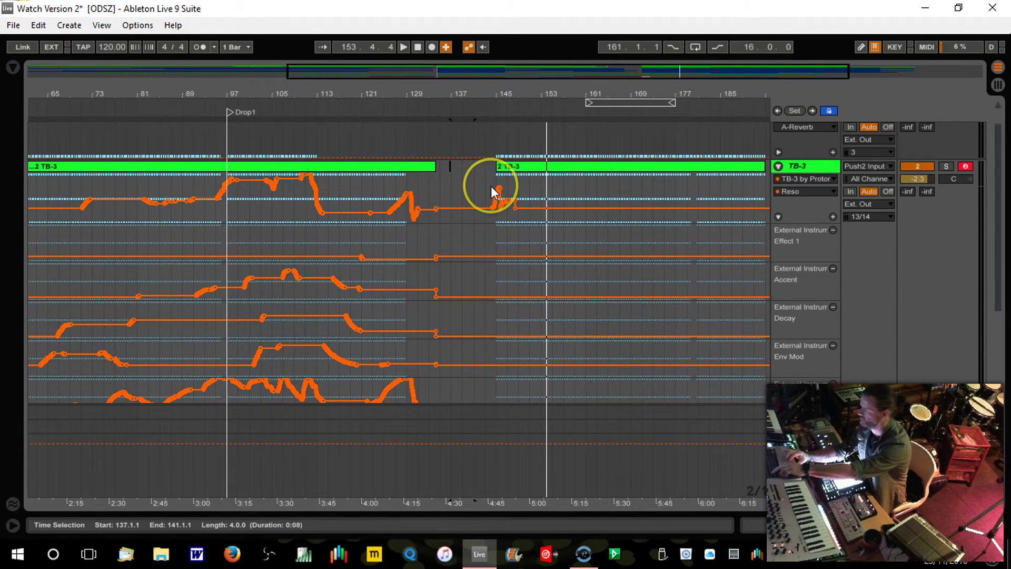
# Delete the TB-3 track's Reso automation envelope between bars 141 and 149.
pyautogui.moveTo(485, 183); pyautogui.dragTo(507, 195)
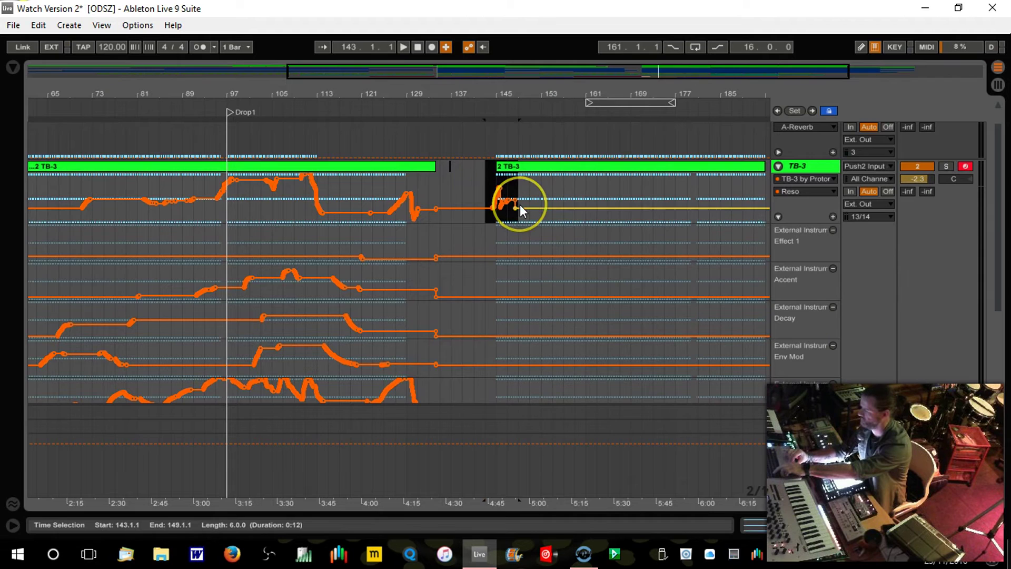
pyautogui.rightClick(520, 208)
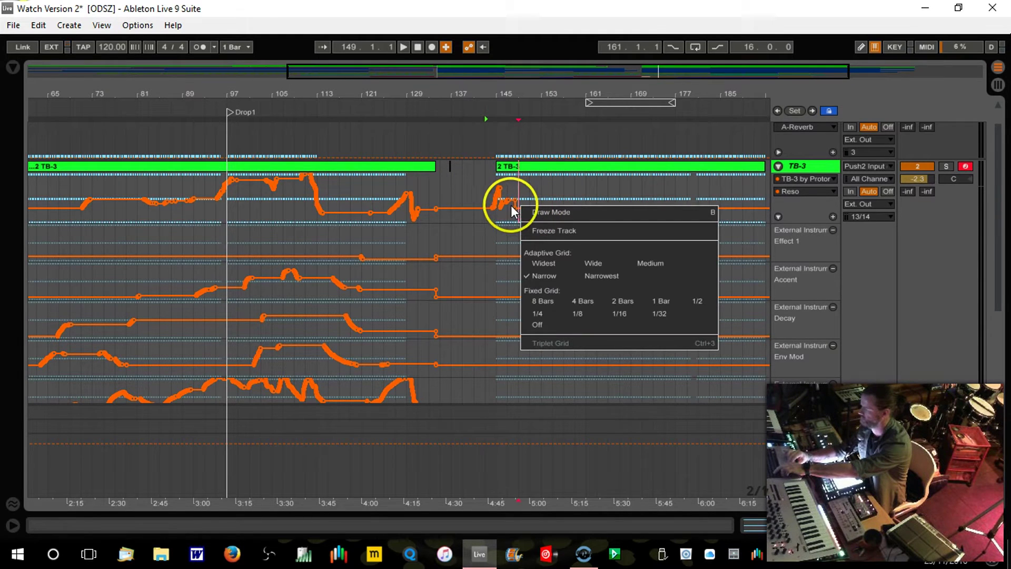
pyautogui.click(487, 184)
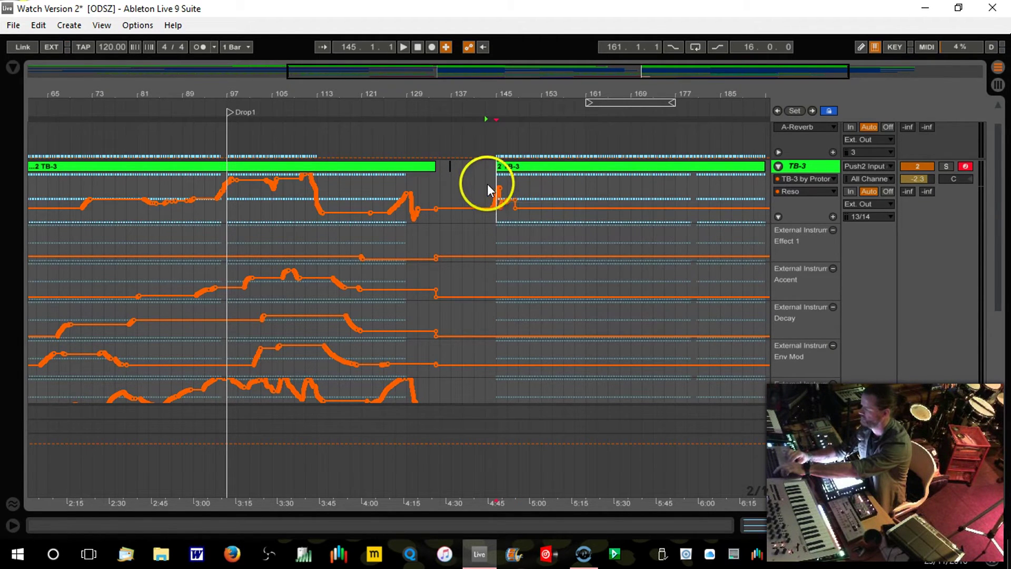
pyautogui.moveTo(523, 189); pyautogui.dragTo(471, 186)
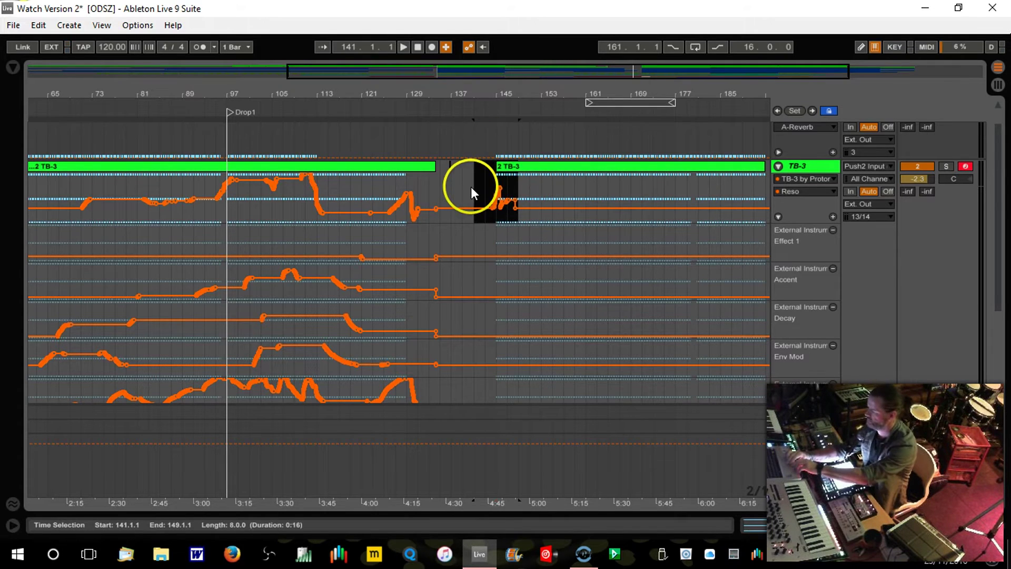
pyautogui.rightClick(495, 193)
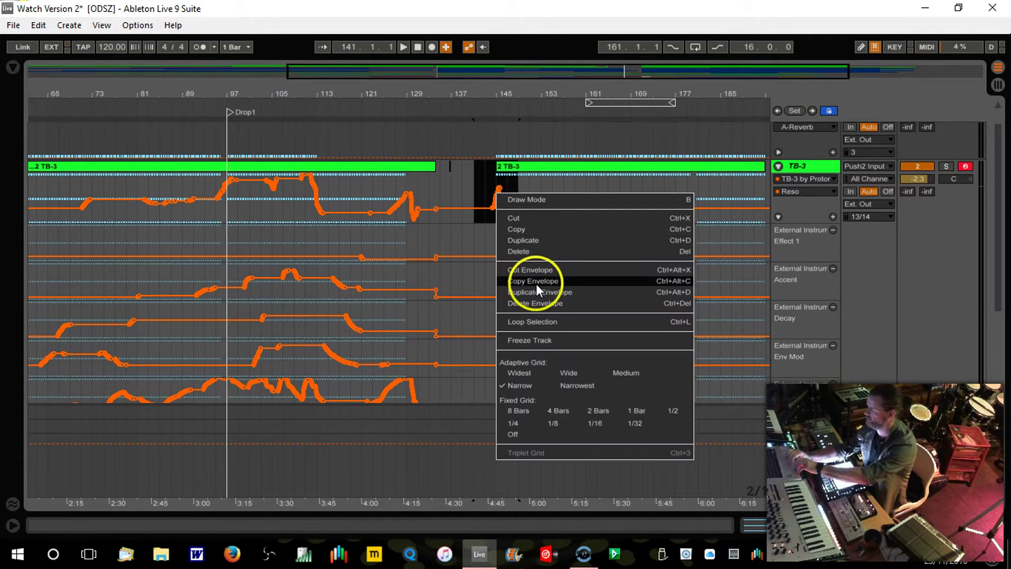
pyautogui.click(540, 302)
# Record live Reso, Cutoff, Env Mod, Decay and Accent automation on the TB-3 track from about bar 141 to bar 186.
pyautogui.click(477, 154)
pyautogui.click(470, 102)
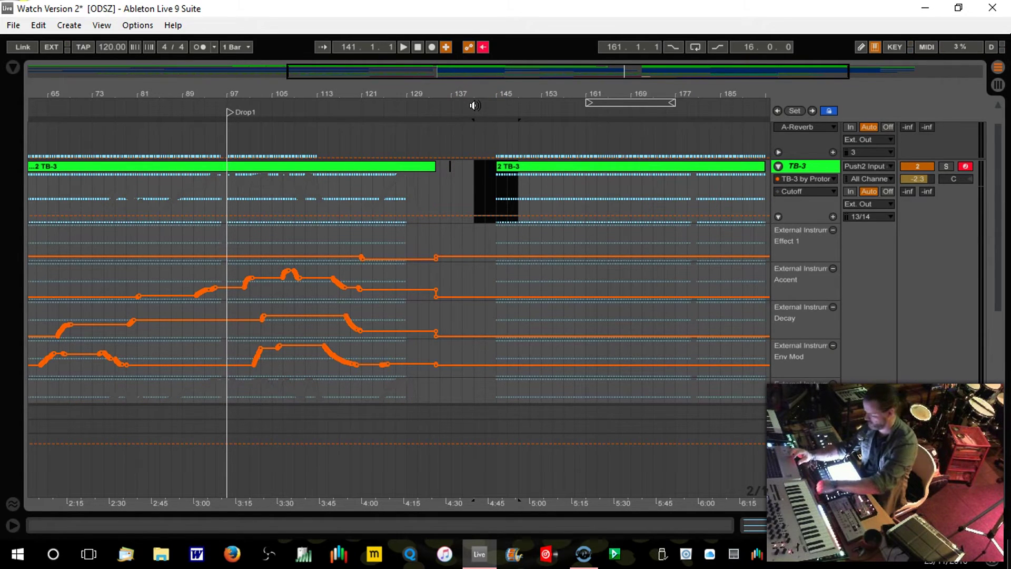
pyautogui.moveTo(476, 92); pyautogui.dragTo(477, 74)
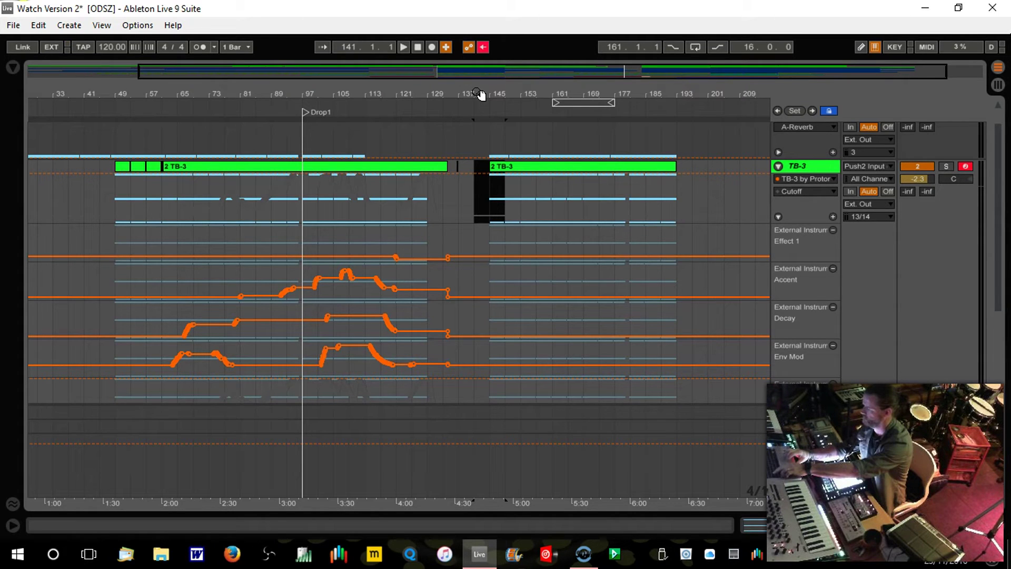
pyautogui.click(362, 107)
pyautogui.click(478, 107)
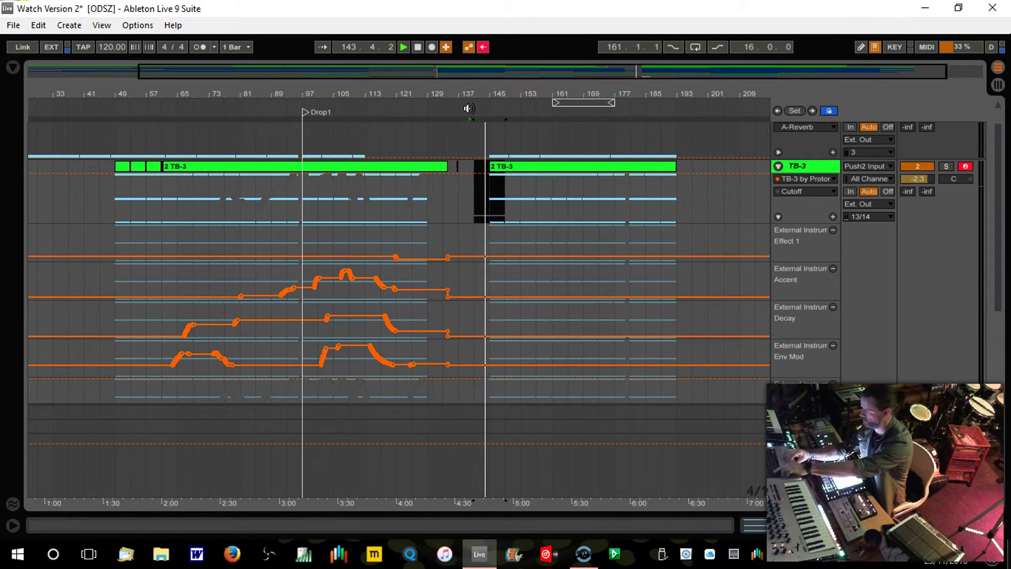
pyautogui.click(469, 108)
pyautogui.click(457, 96)
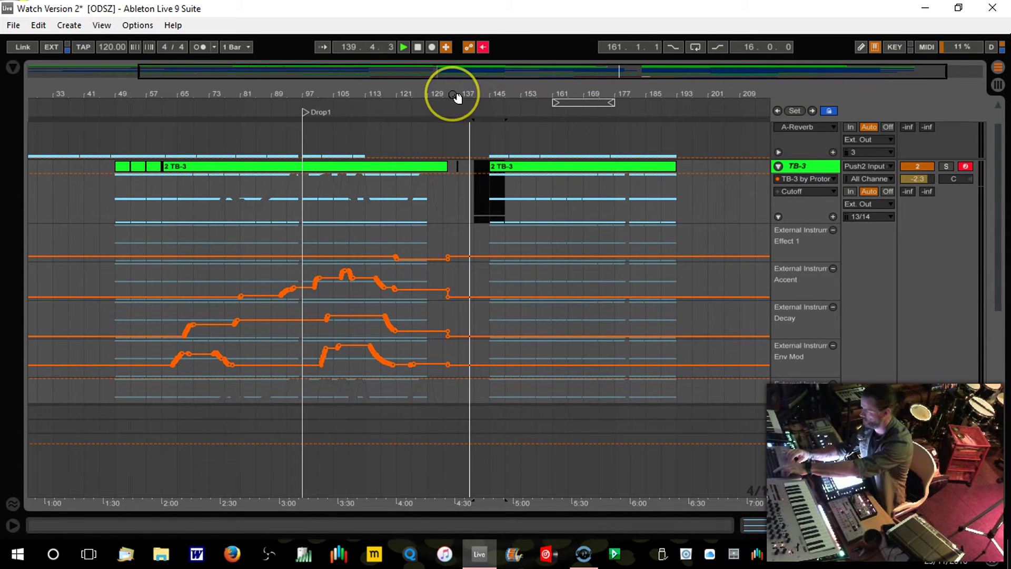
pyautogui.press('F9')
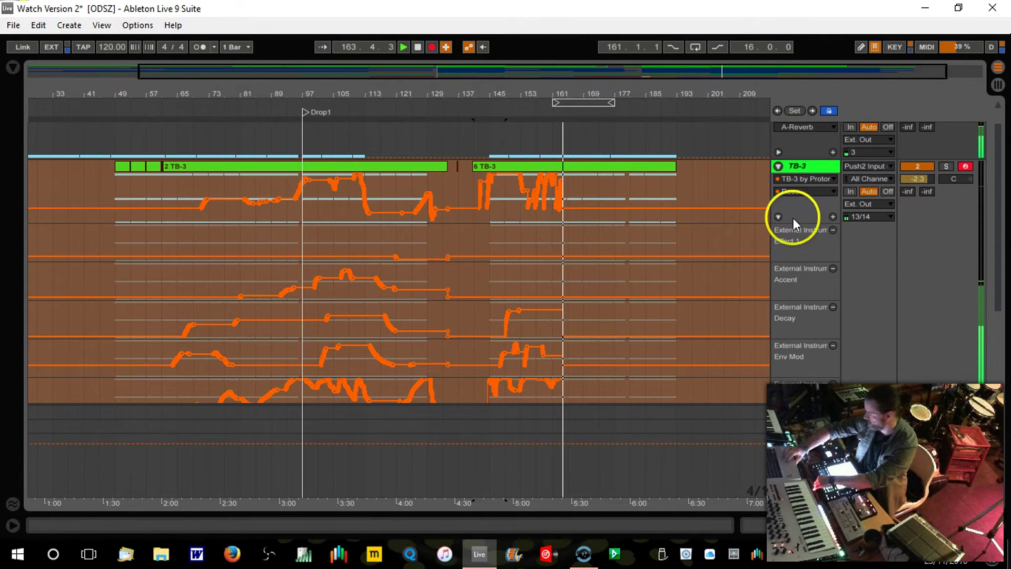
pyautogui.rightClick(779, 218)
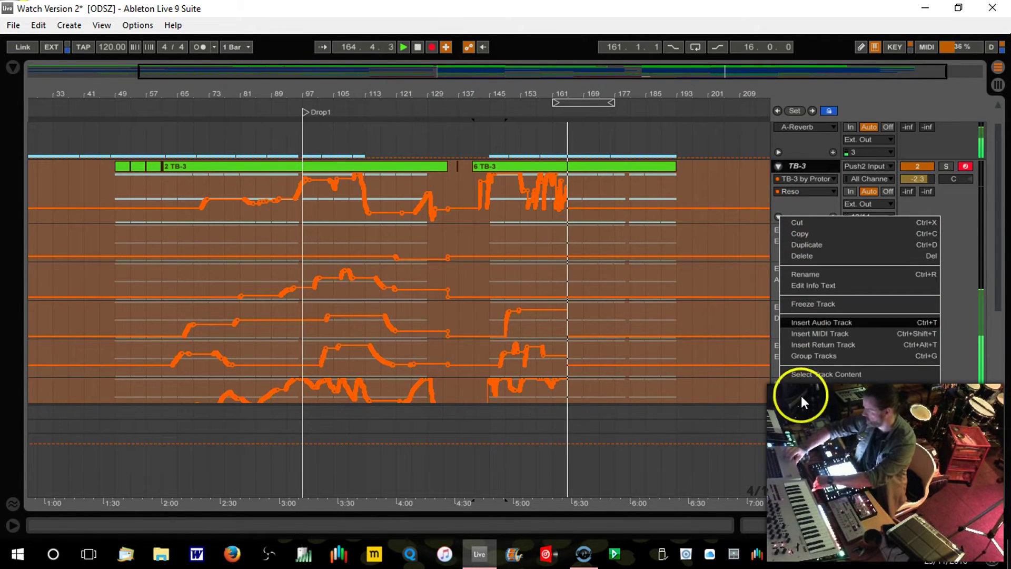
pyautogui.click(813, 492)
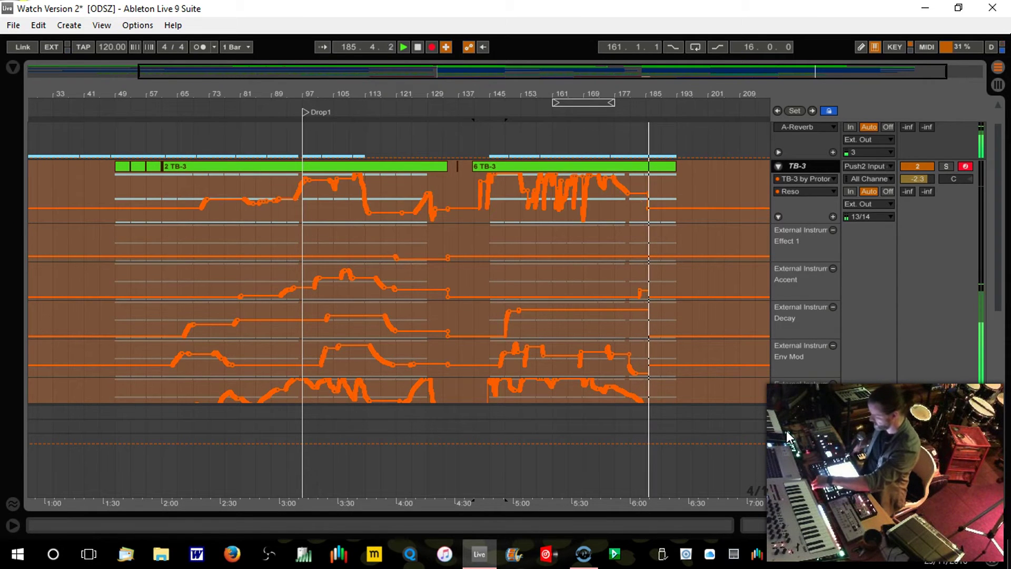
pyautogui.click(754, 491)
pyautogui.press('space')
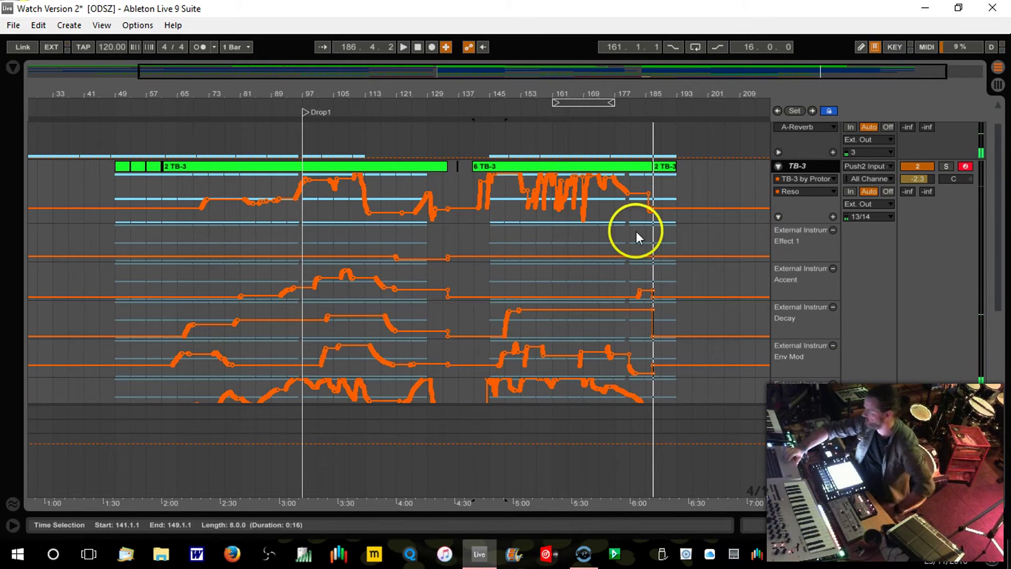
# Record live Accent and Effect 1 automation on the TB-3 track from about bar 140 to bar 182.
pyautogui.click(469, 109)
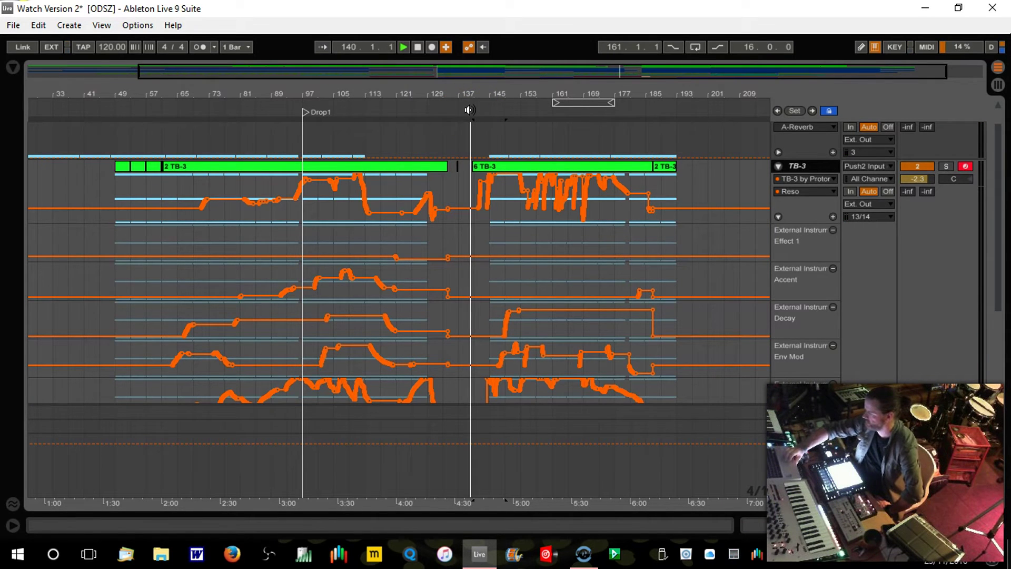
pyautogui.press('F9')
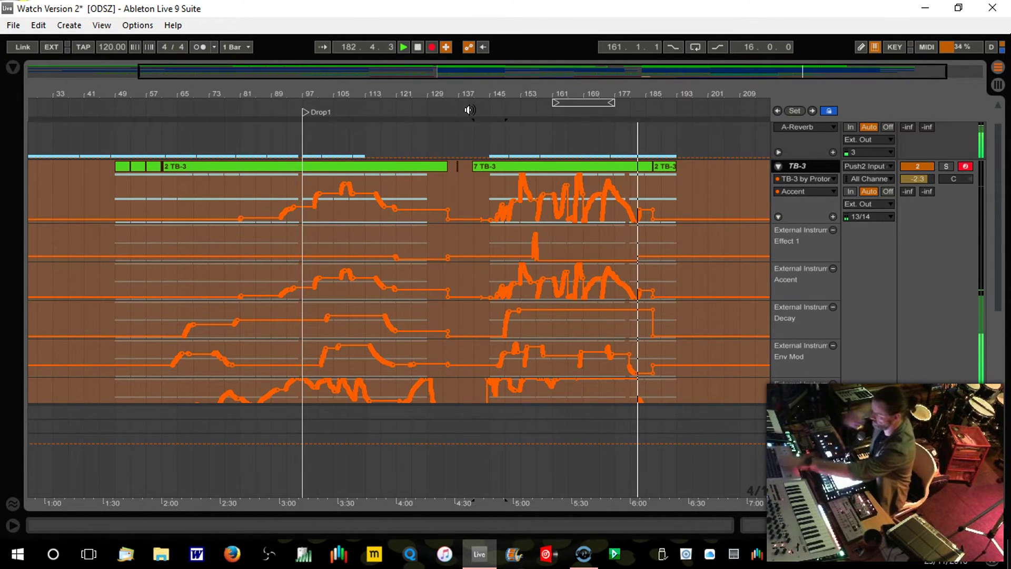
pyautogui.press('space')
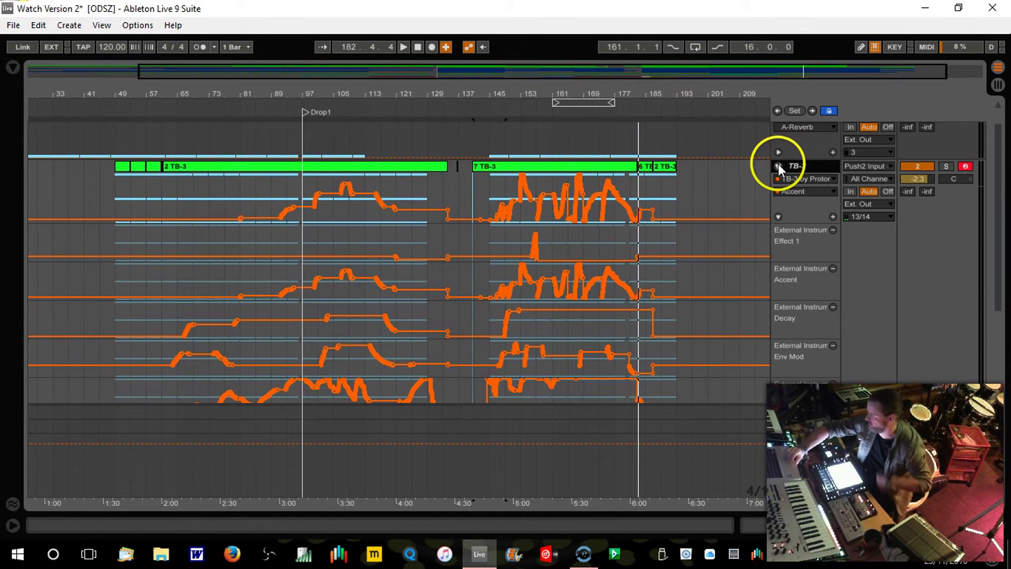
# Fold the TB-3 track and save the Live Set.
pyautogui.click(778, 164)
pyautogui.click(14, 26)
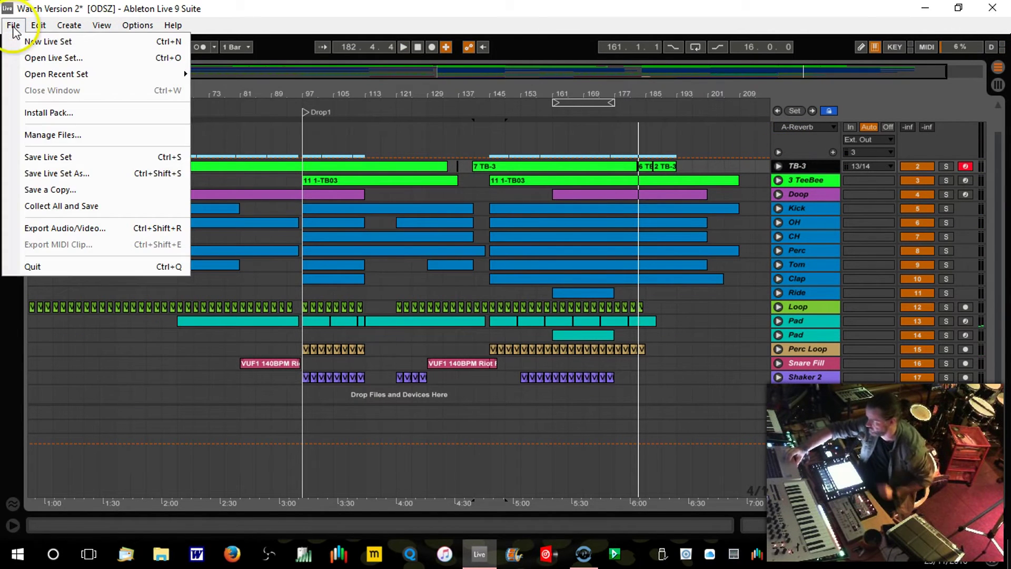
pyautogui.click(54, 158)
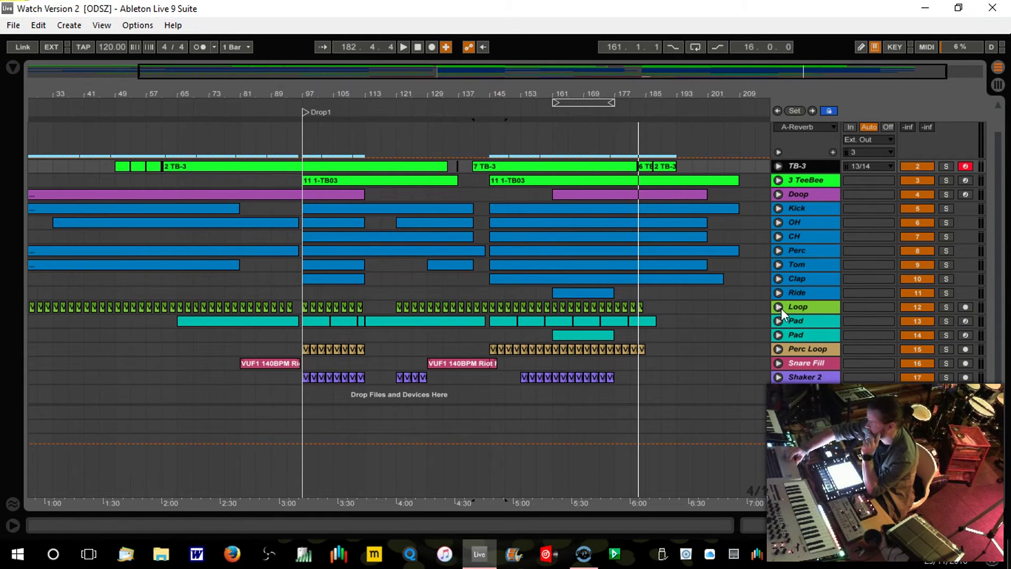
# Play the intro from about bar 17 and examine the Loop and Perc tracks against the rest of the arrangement.
pyautogui.click(779, 307)
pyautogui.moveTo(36, 84)
pyautogui.mouseDown()
pyautogui.moveTo(37, 111)
pyautogui.moveTo(58, 84)
pyautogui.moveTo(34, 83)
pyautogui.mouseUp()
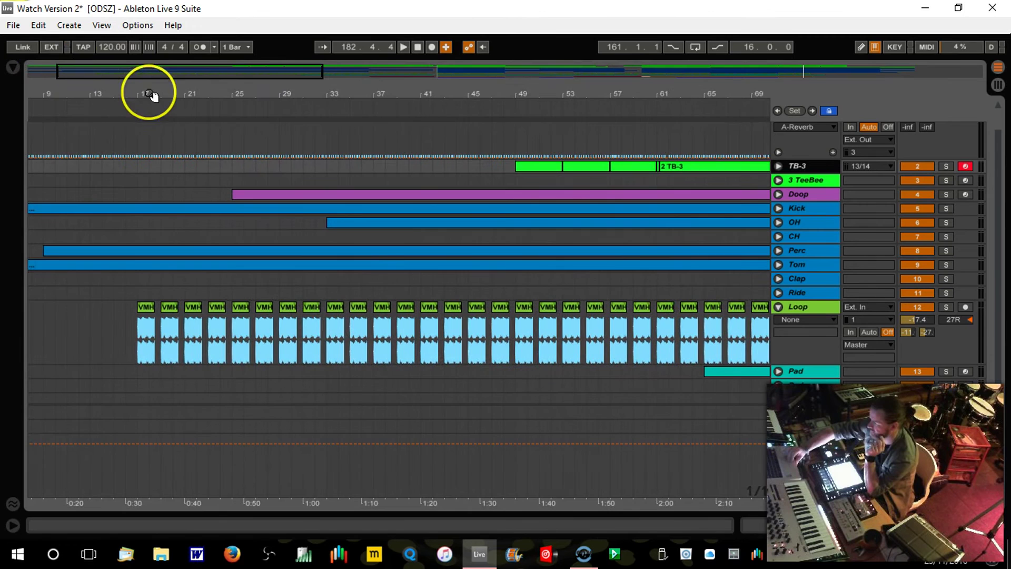
pyautogui.click(130, 102)
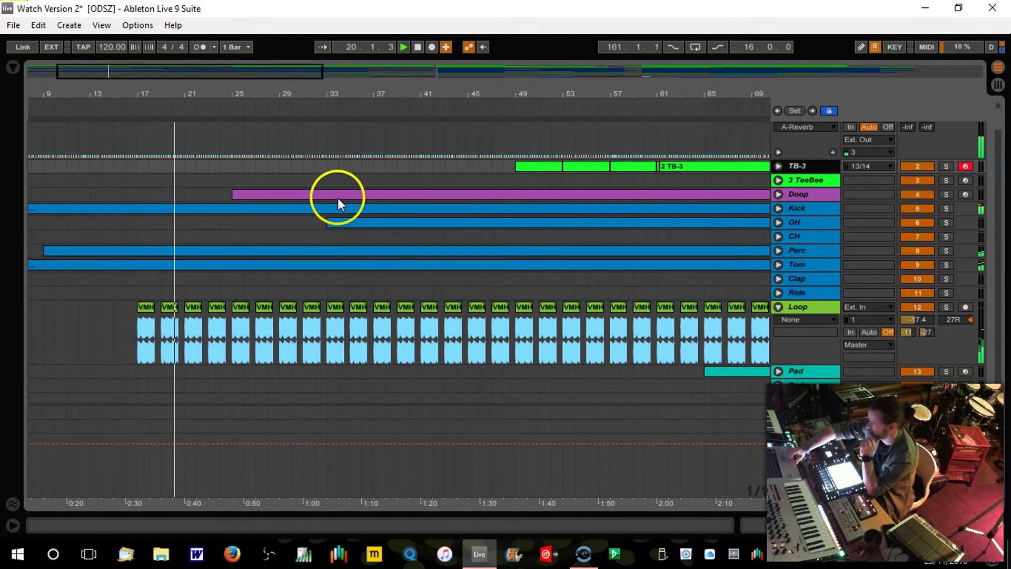
pyautogui.click(735, 187)
pyautogui.click(780, 249)
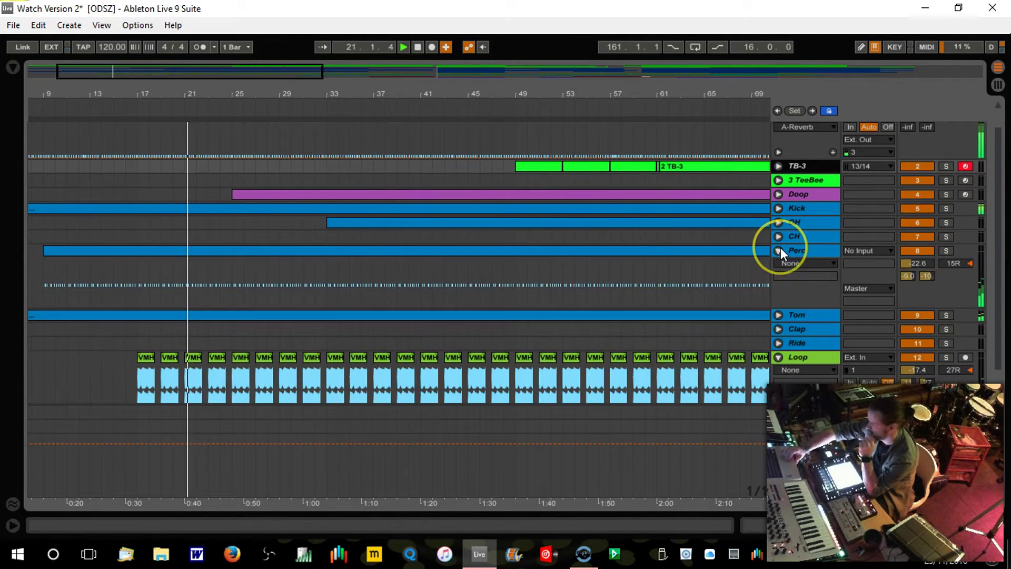
pyautogui.click(779, 248)
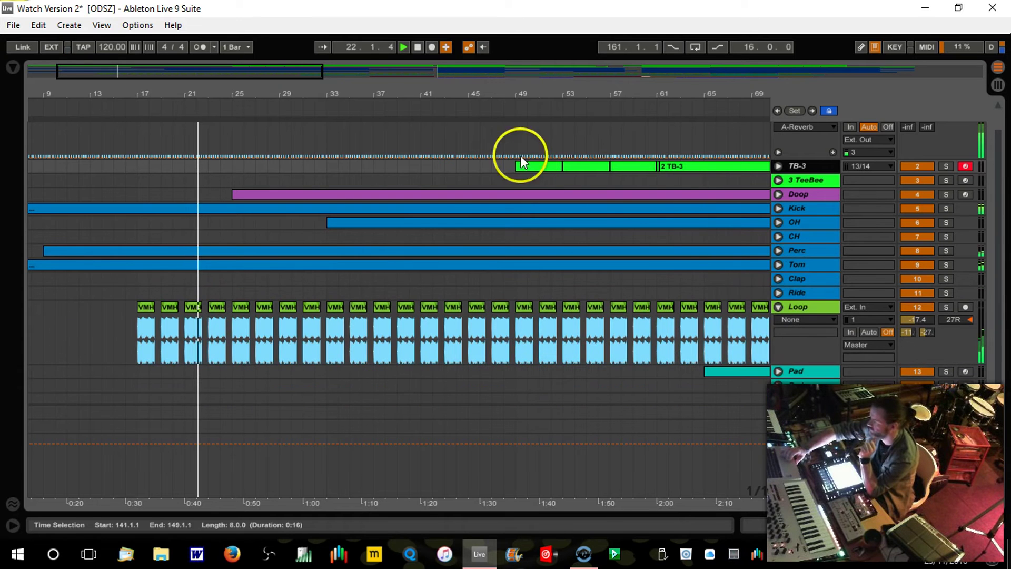
pyautogui.moveTo(498, 80); pyautogui.dragTo(212, 91)
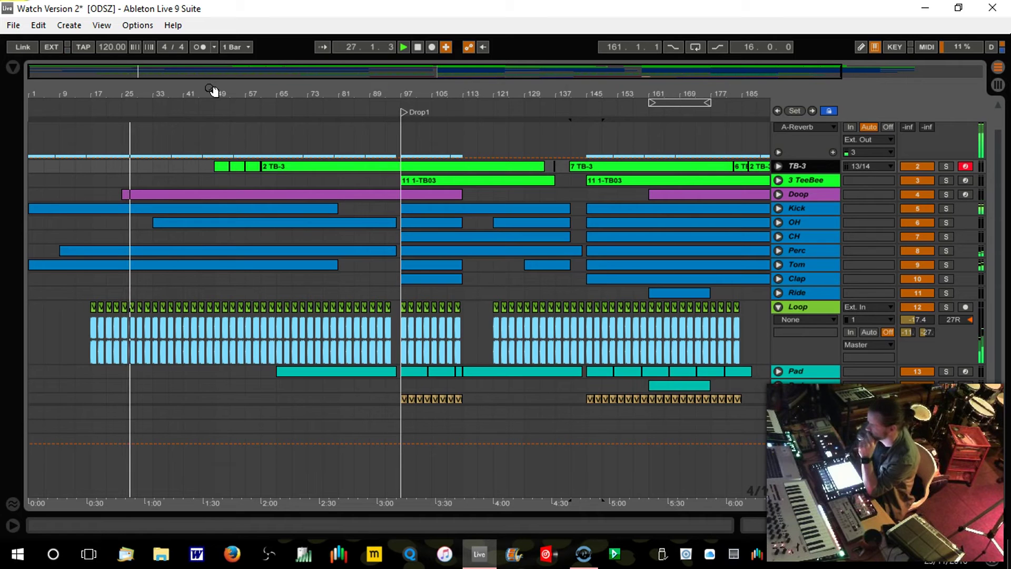
pyautogui.click(686, 306)
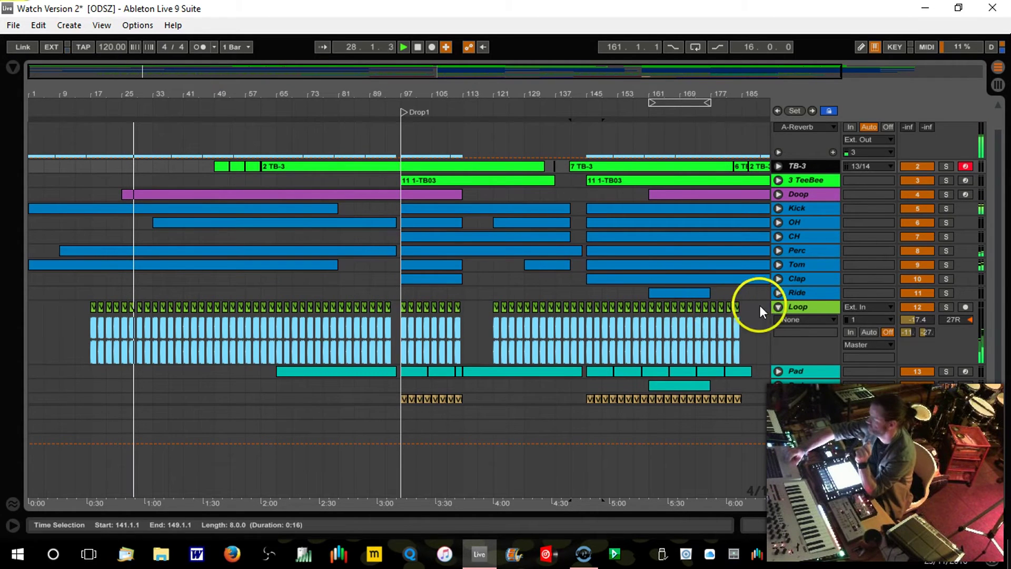
pyautogui.click(777, 307)
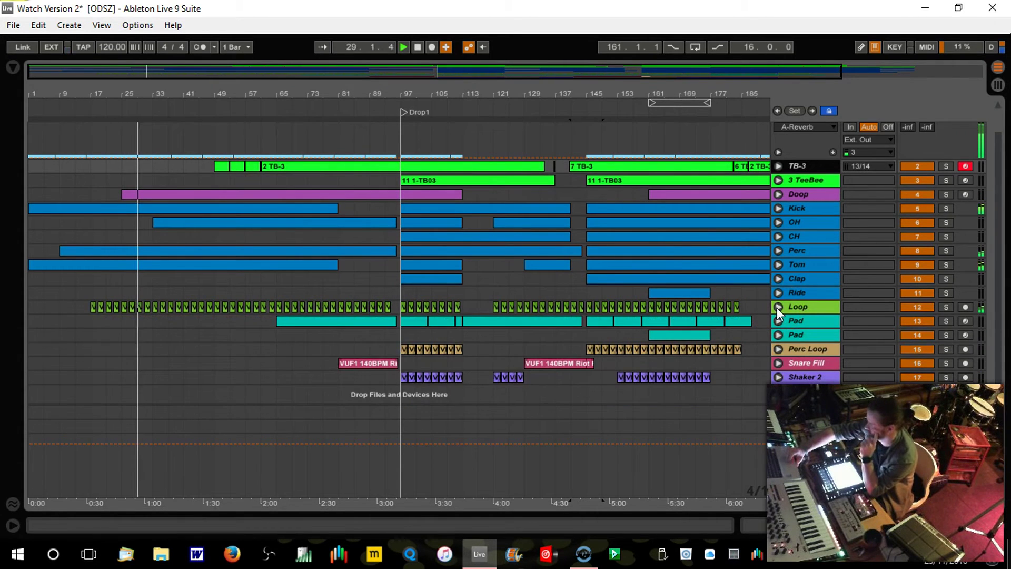
# Automate the OH track's volume at -18.0 dB up to Drop1, with a rise at the drop.
pyautogui.moveTo(616, 90); pyautogui.dragTo(537, 93)
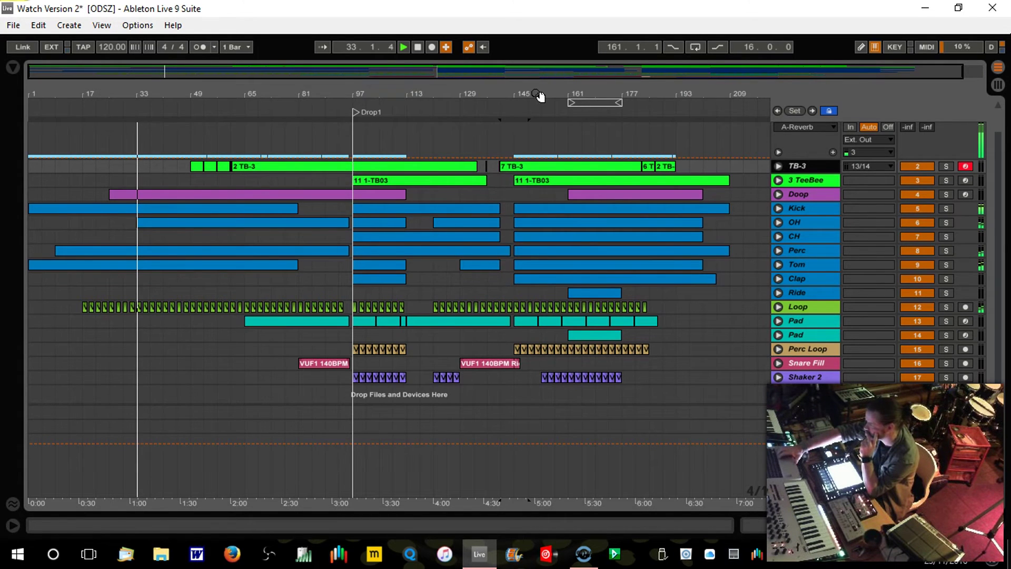
pyautogui.click(778, 222)
pyautogui.moveTo(514, 247); pyautogui.dragTo(350, 261)
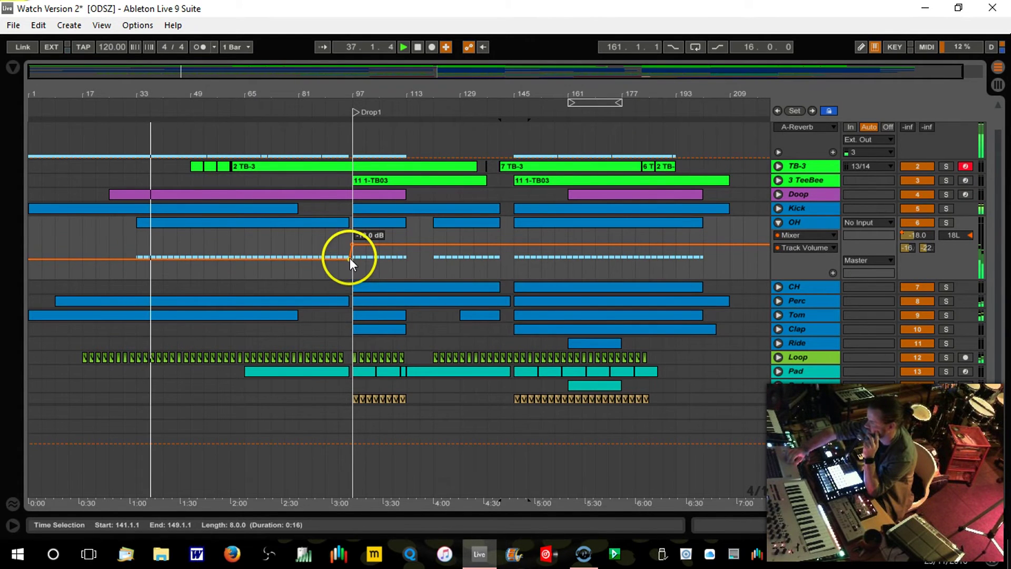
# Automate the OH track's Hihat Open 808 Decay at 144 ms until just before Drop1, with a longer decay from there on.
pyautogui.click(803, 226)
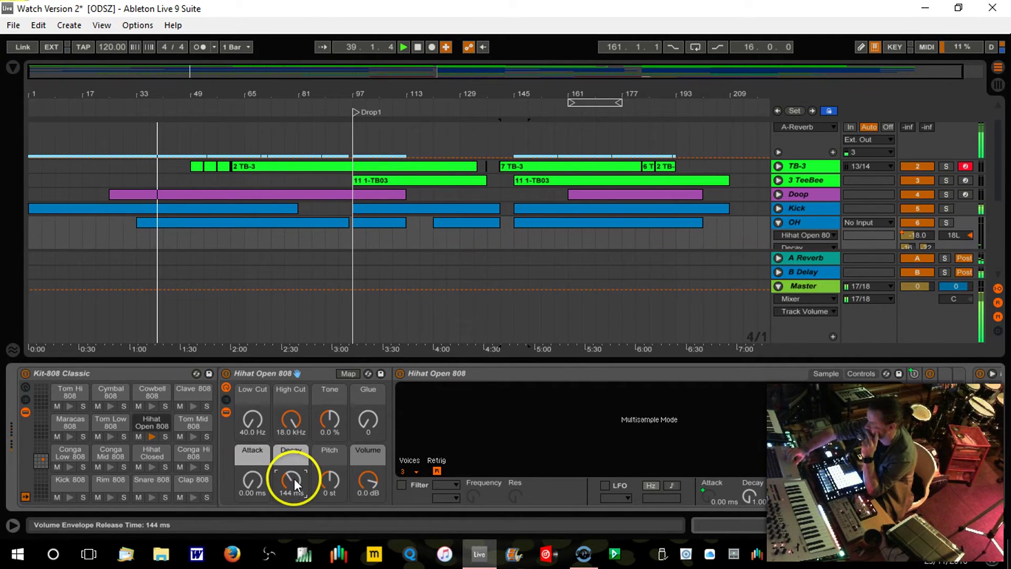
pyautogui.moveTo(1000, 146); pyautogui.dragTo(997, 174)
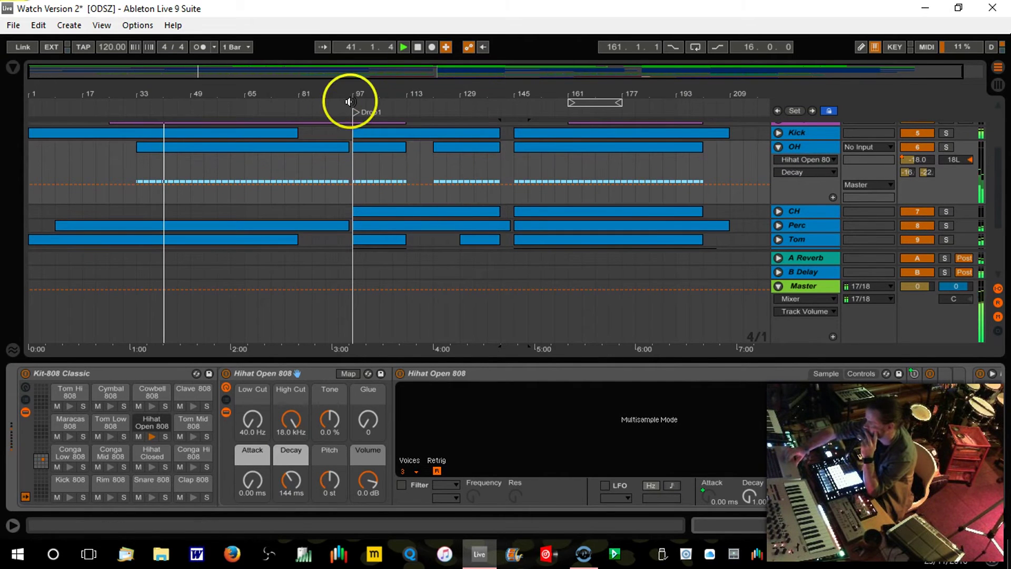
pyautogui.moveTo(357, 94); pyautogui.dragTo(354, 91)
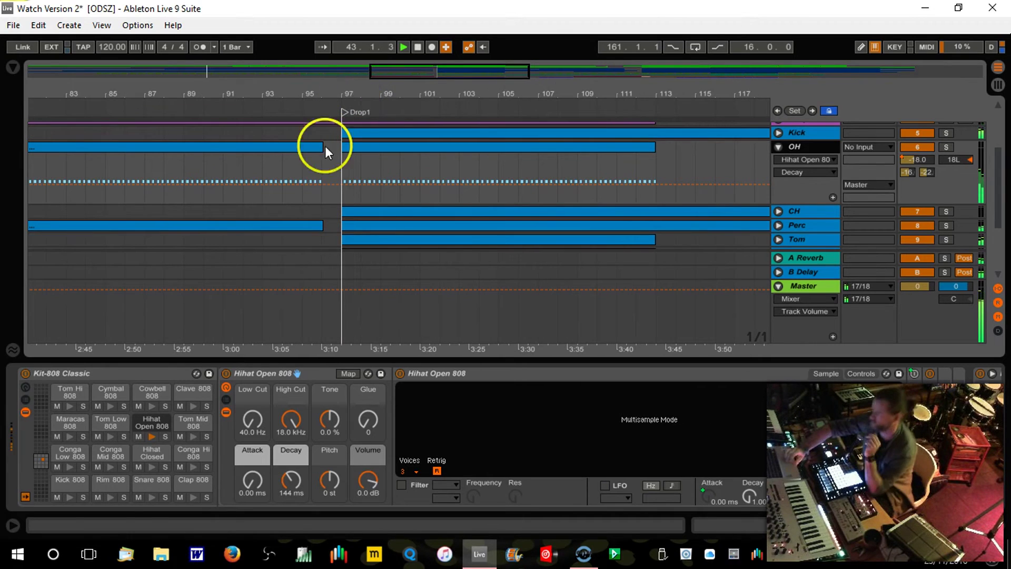
pyautogui.click(327, 183)
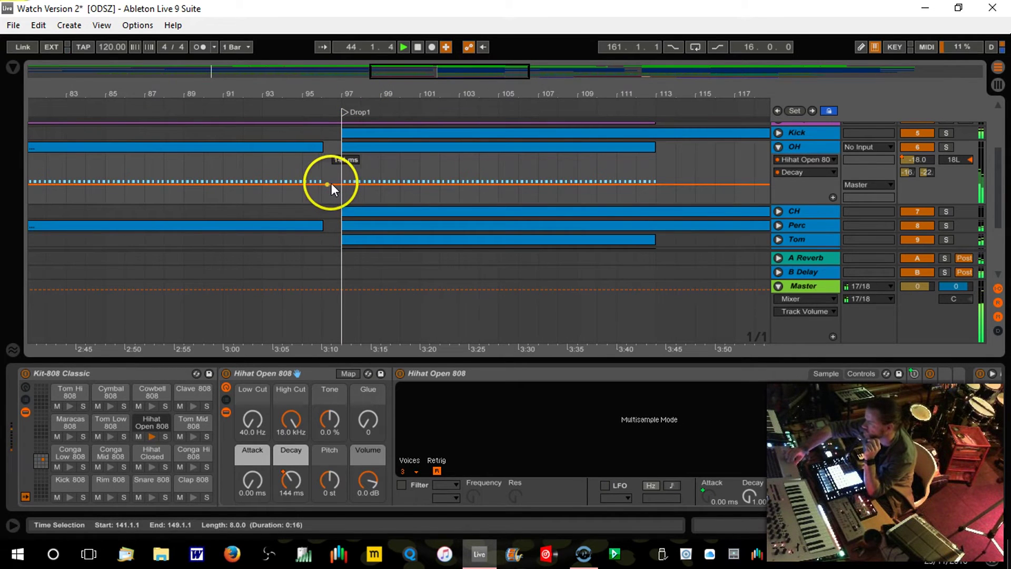
pyautogui.moveTo(334, 182); pyautogui.dragTo(334, 181)
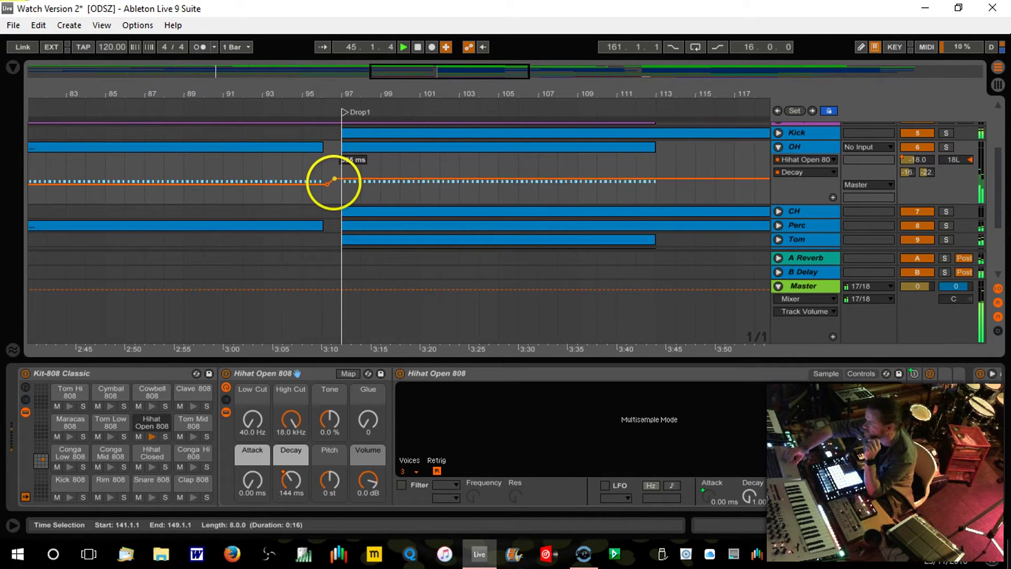
pyautogui.moveTo(363, 97); pyautogui.dragTo(364, 77)
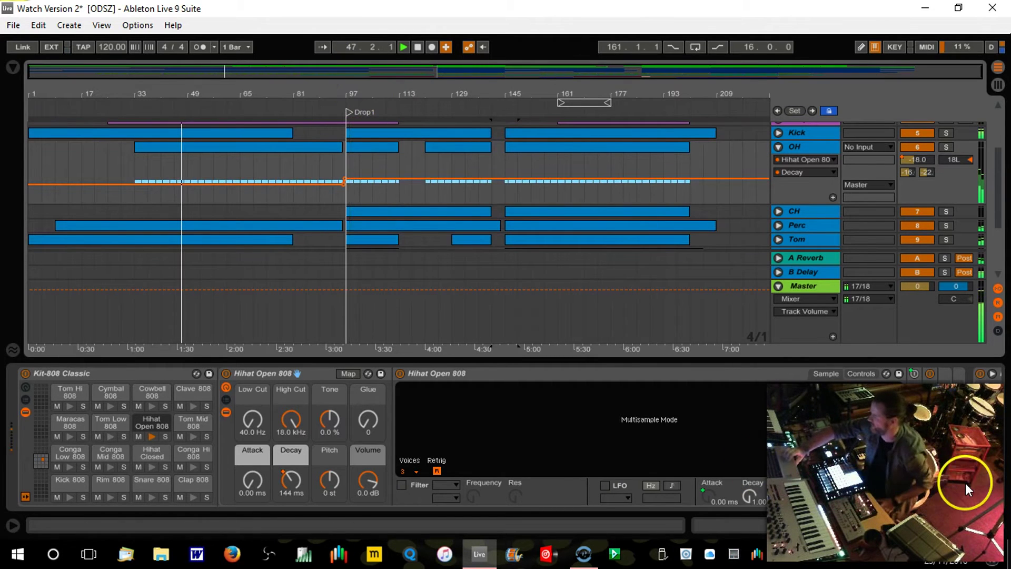
pyautogui.click(998, 527)
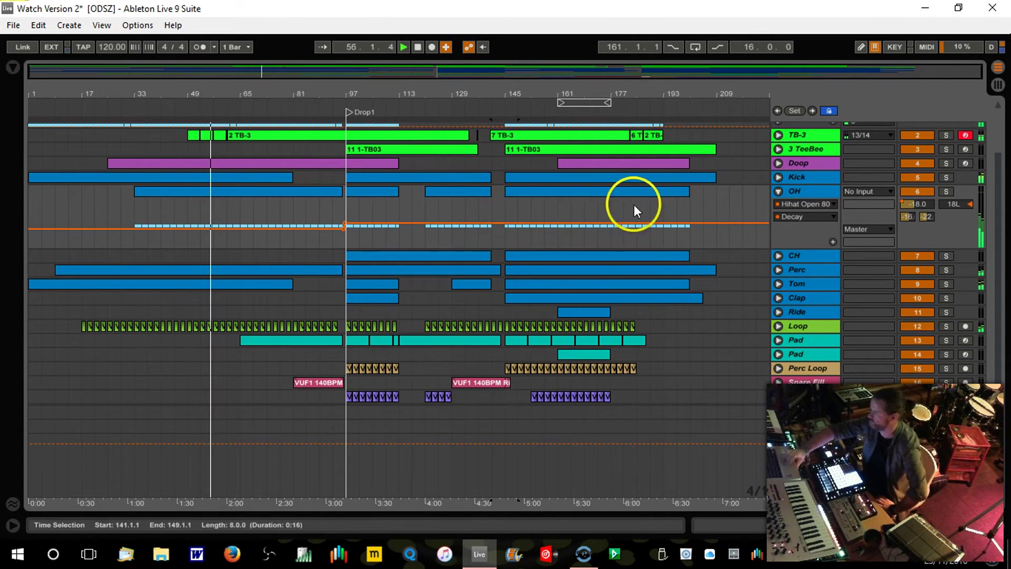
pyautogui.click(779, 191)
# Add two volume breakpoints on the Loop track just before Drop1, lowering the level before them to -22.0 dB.
pyautogui.click(779, 275)
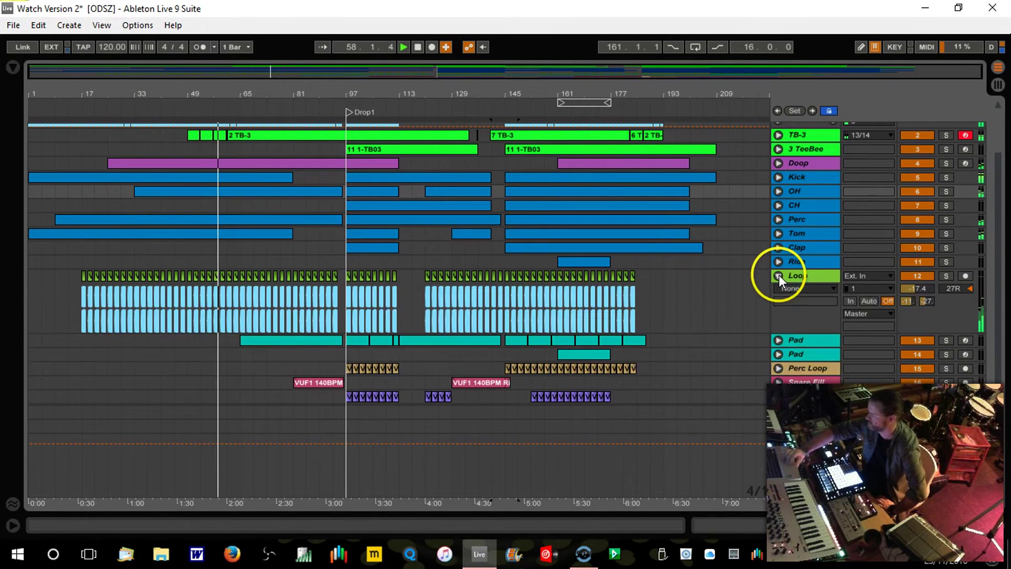
pyautogui.click(915, 288)
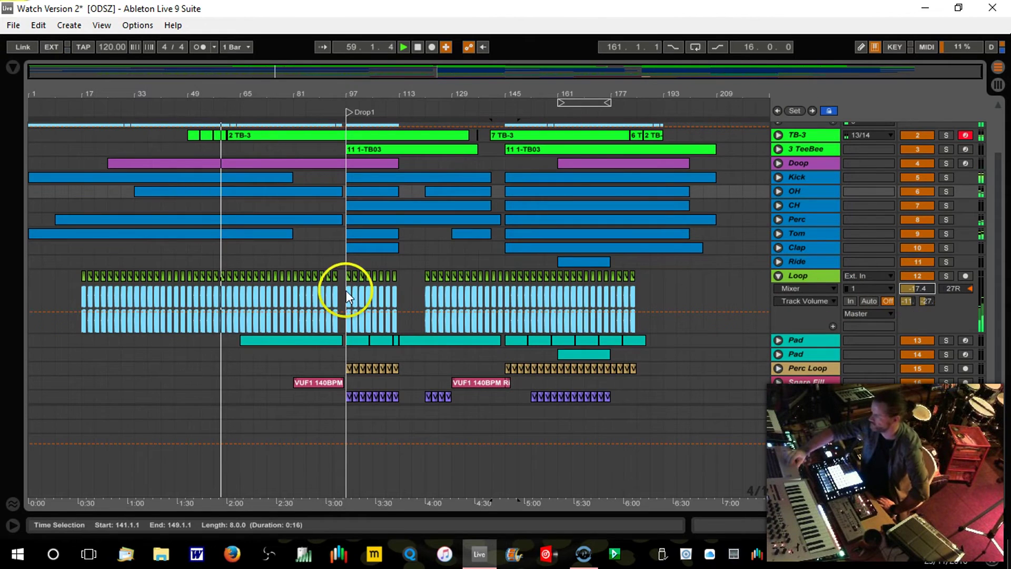
pyautogui.click(339, 311)
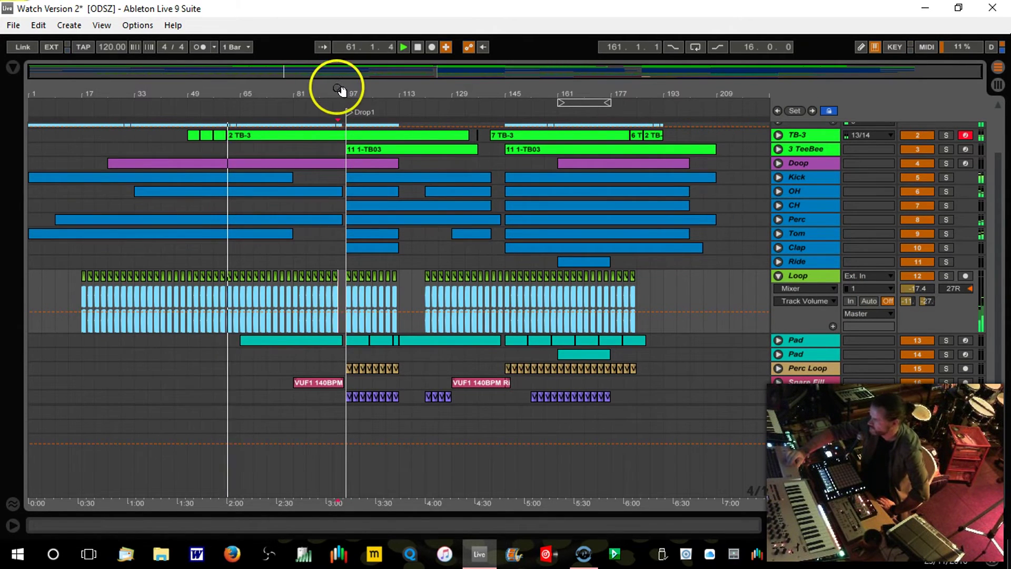
pyautogui.moveTo(344, 94); pyautogui.dragTo(341, 100)
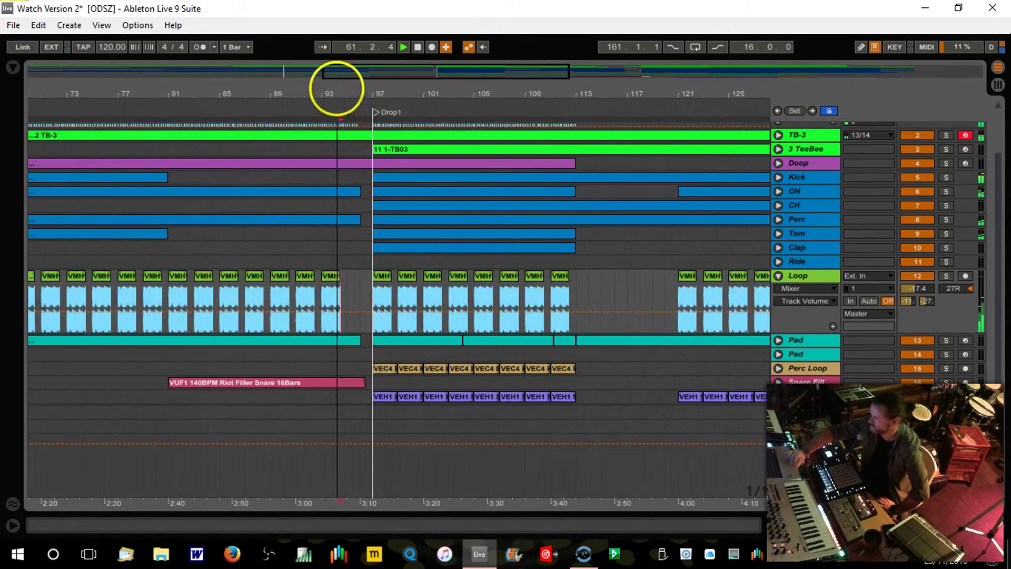
pyautogui.click(360, 311)
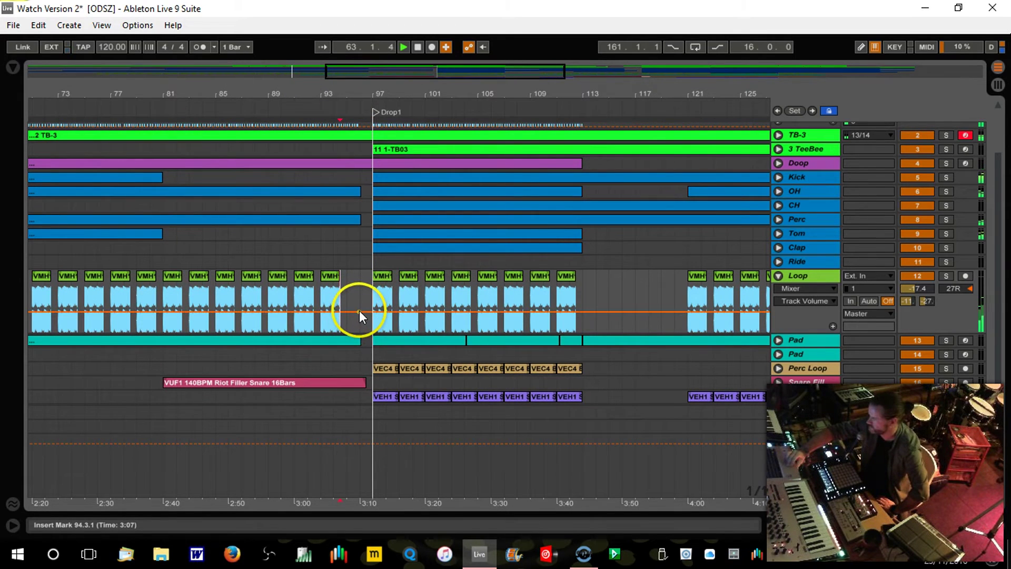
pyautogui.moveTo(352, 311); pyautogui.dragTo(351, 315)
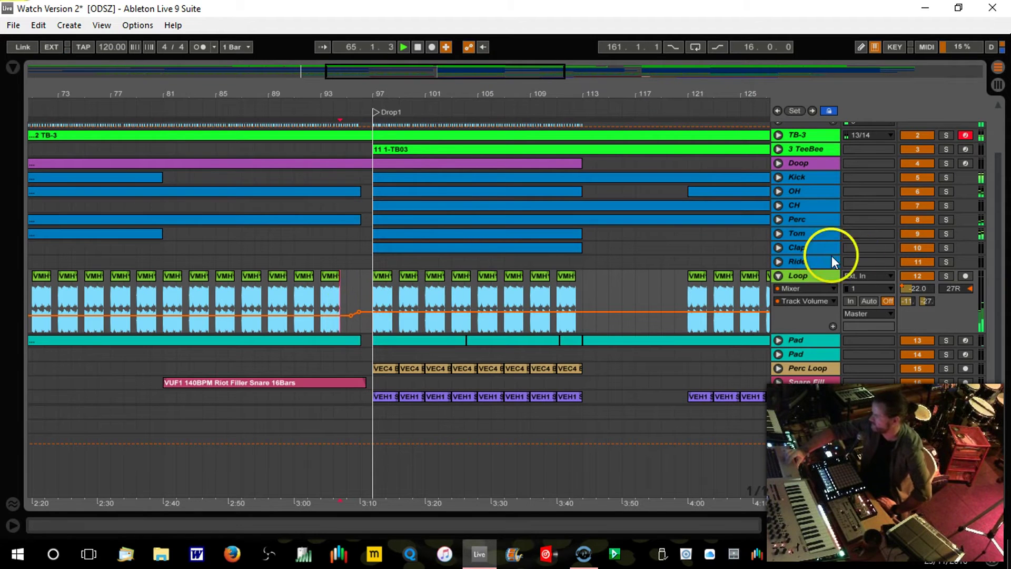
# Automate the Perc track's volume at -27.0 dB until just before Drop1, with a higher level from the drop.
pyautogui.click(779, 219)
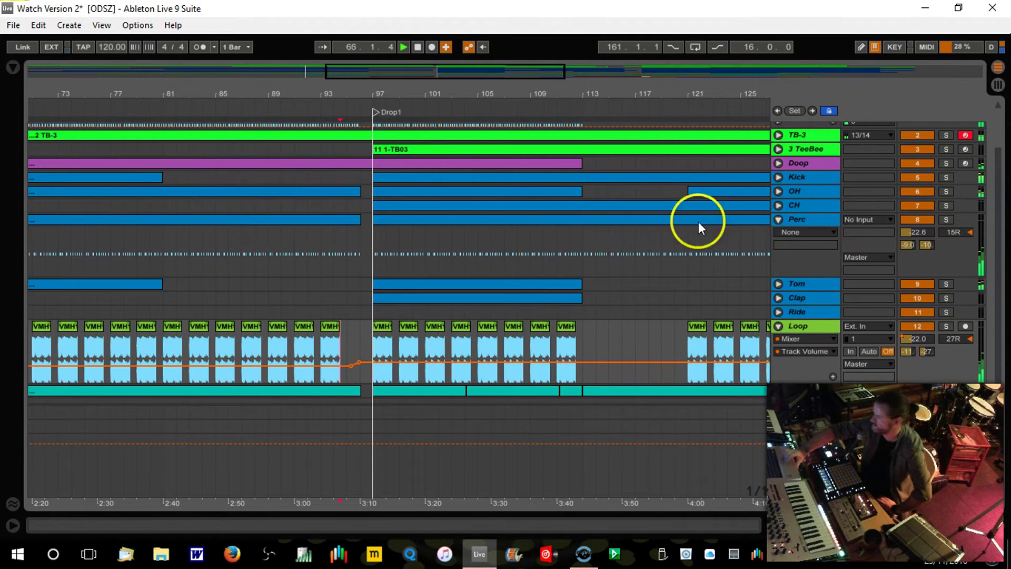
pyautogui.click(928, 232)
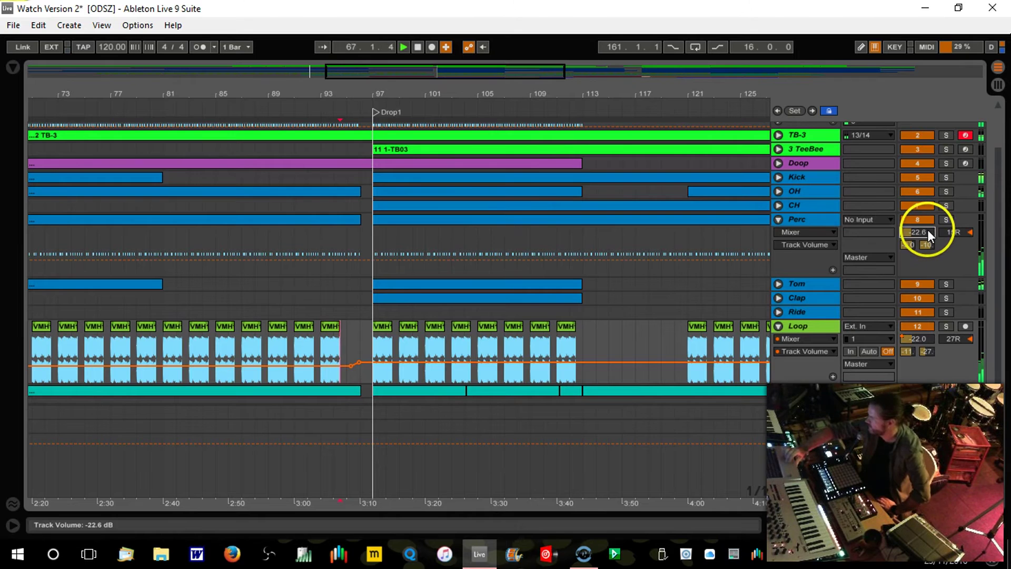
pyautogui.click(359, 260)
pyautogui.moveTo(359, 260); pyautogui.dragTo(361, 263)
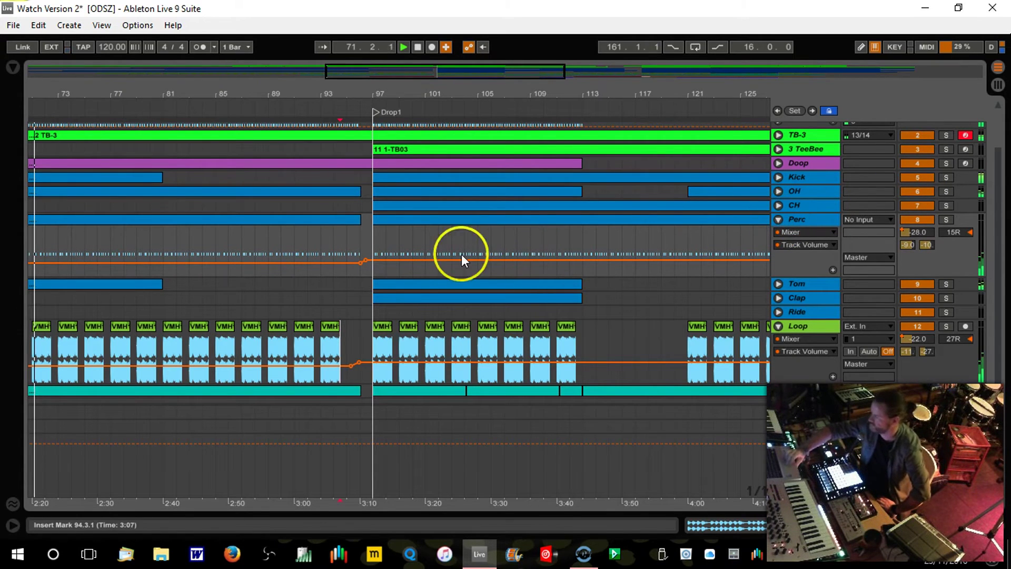
pyautogui.moveTo(359, 265)
pyautogui.moveTo(359, 264)
pyautogui.mouseDown()
pyautogui.moveTo(388, 263)
pyautogui.moveTo(365, 254)
pyautogui.mouseUp()
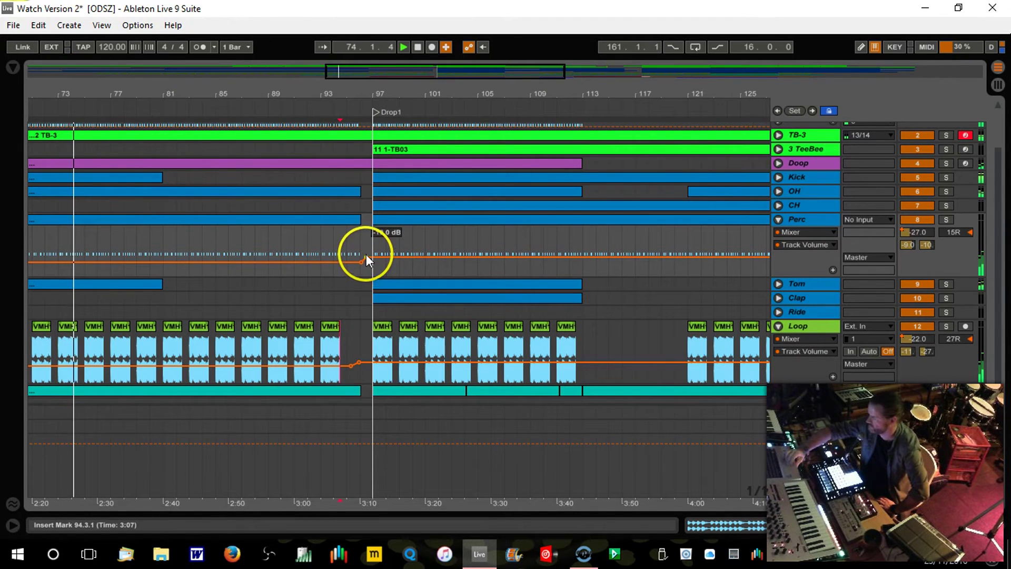
# Raise the Loop track's volume automation from Drop1 to -15.0 dB and delete its clips between bars 81 and 95.
pyautogui.moveTo(359, 362)
pyautogui.moveTo(359, 360); pyautogui.dragTo(358, 357)
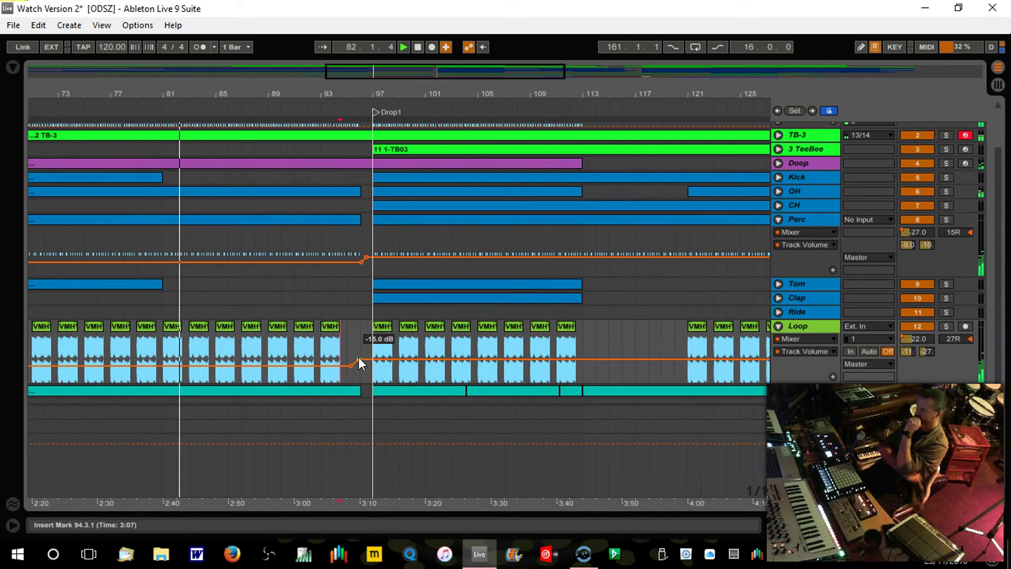
pyautogui.click(174, 327)
pyautogui.moveTo(348, 348); pyautogui.dragTo(164, 344)
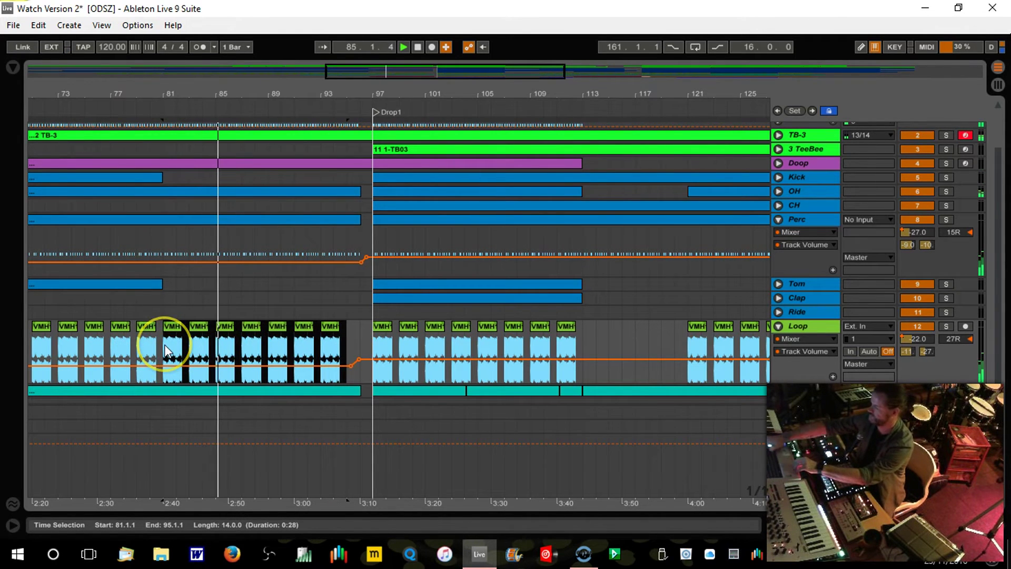
pyautogui.press('Delete')
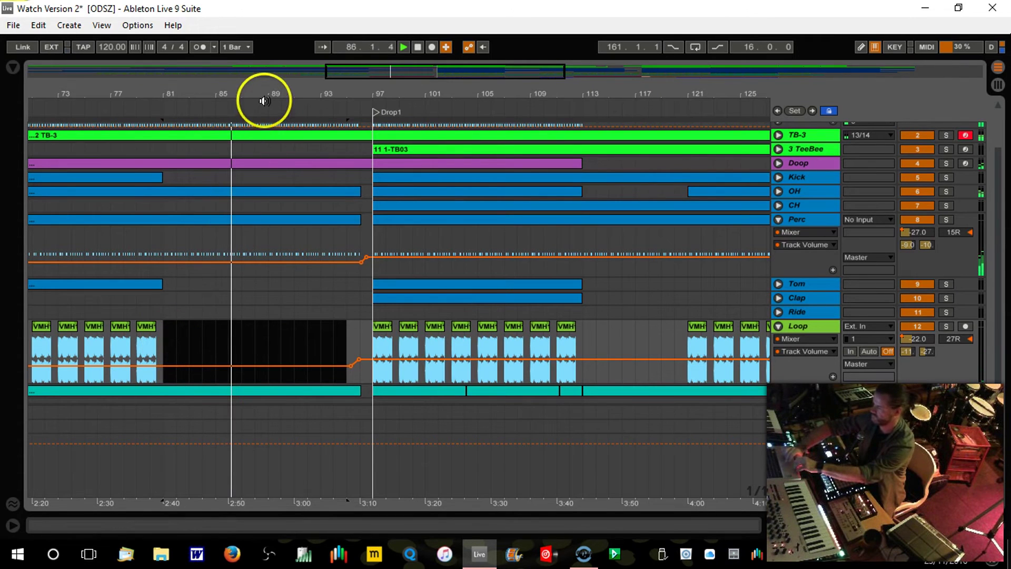
pyautogui.moveTo(266, 90); pyautogui.dragTo(265, 89)
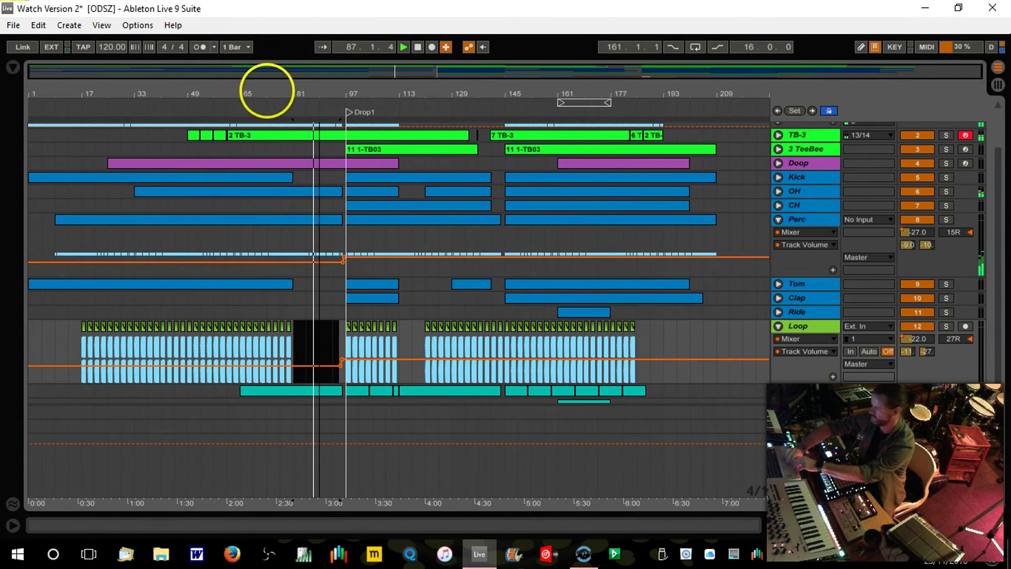
# Shorten the Perc track's first clip so that it ends at bar 81, leaving a gap before Drop1.
pyautogui.moveTo(321, 93); pyautogui.dragTo(323, 95)
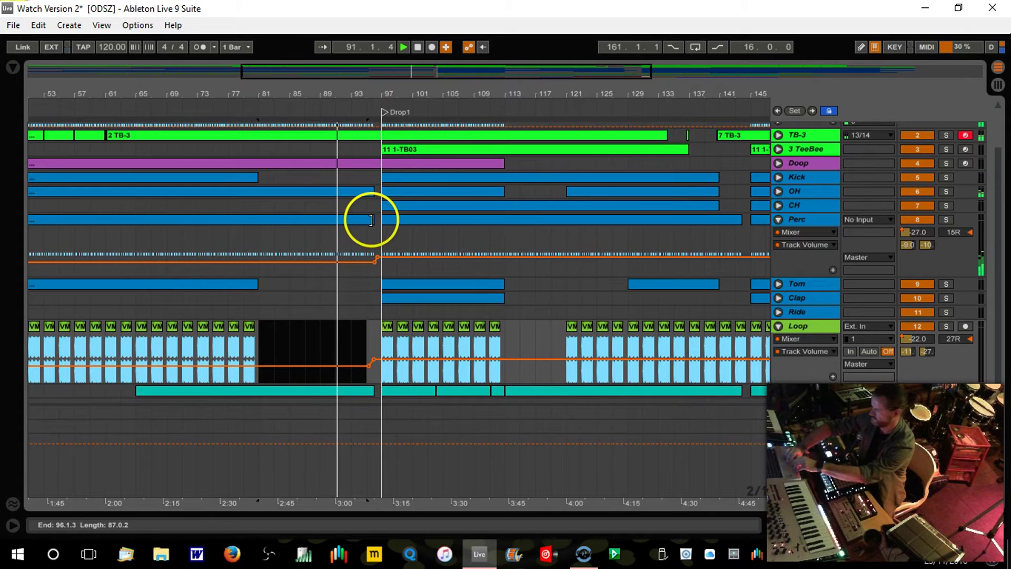
pyautogui.moveTo(371, 220); pyautogui.dragTo(256, 220)
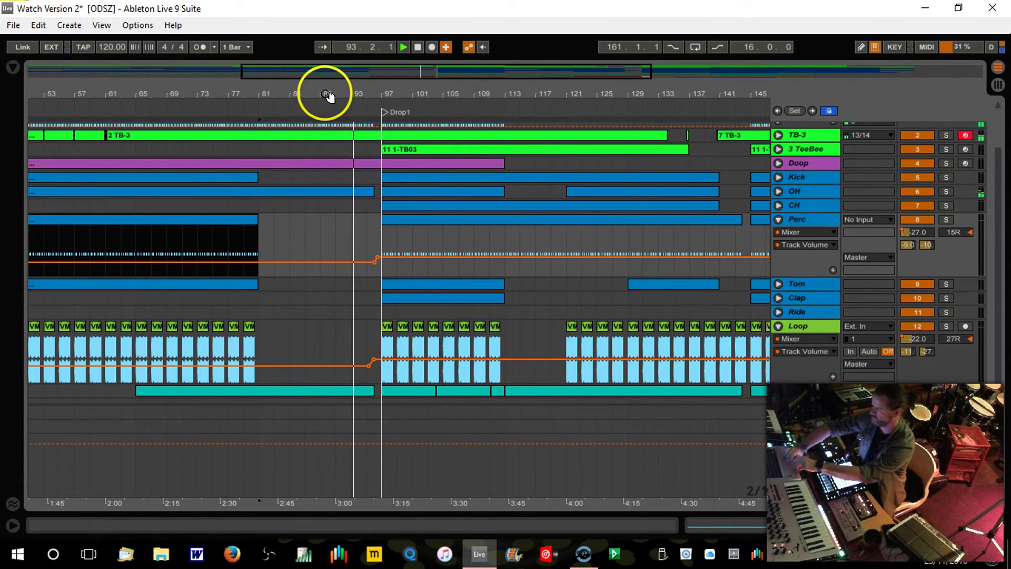
pyautogui.moveTo(327, 96); pyautogui.dragTo(324, 85)
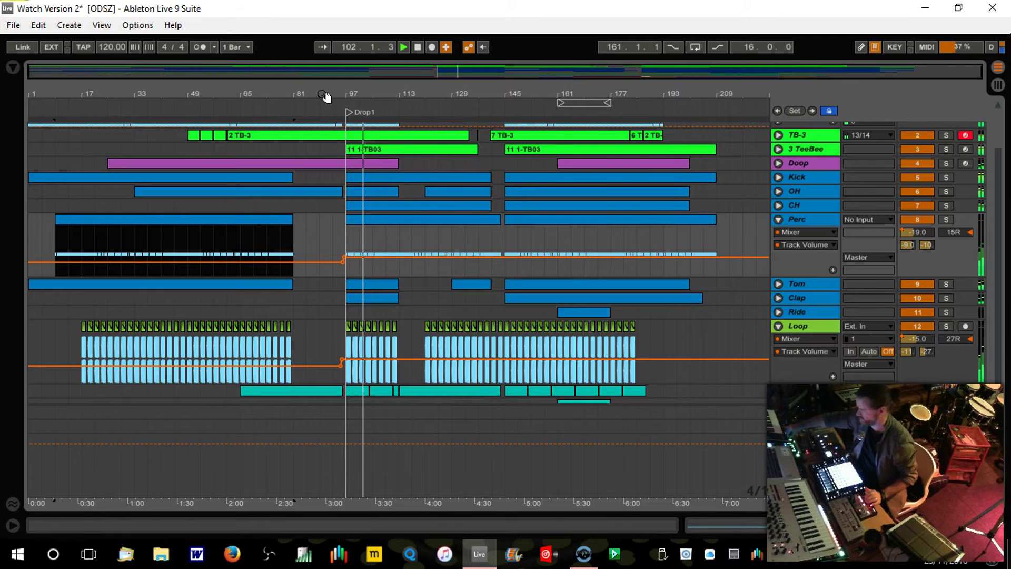
# Unfold the first Pad track around Drop1 to expose its automation lanes.
pyautogui.click(376, 97)
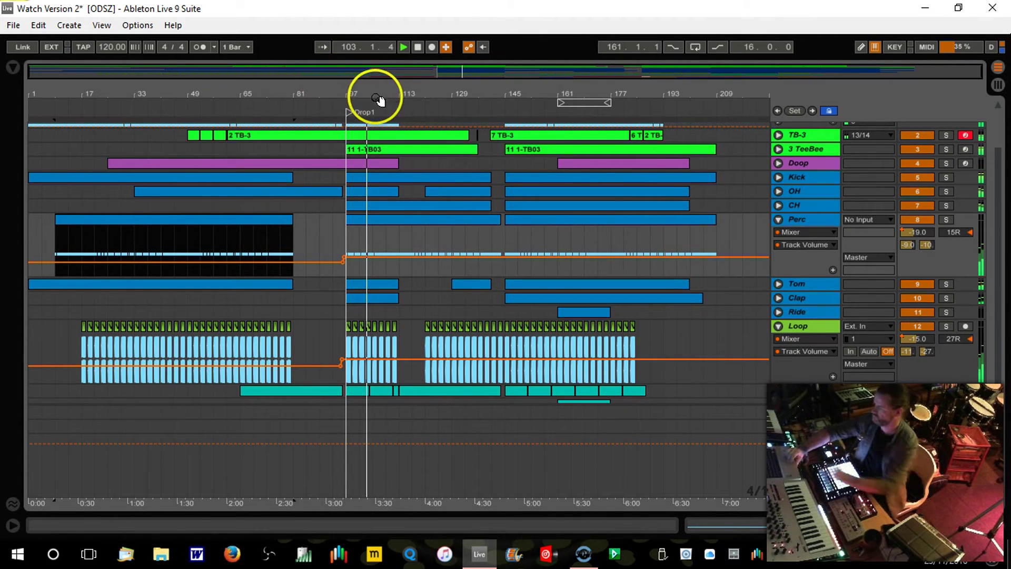
pyautogui.moveTo(376, 97); pyautogui.dragTo(372, 101)
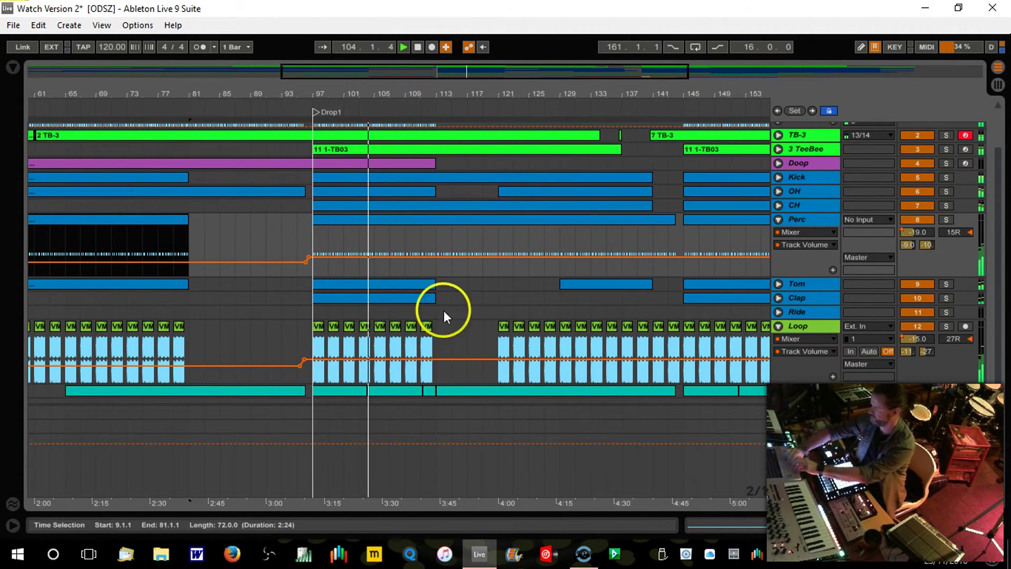
pyautogui.click(777, 391)
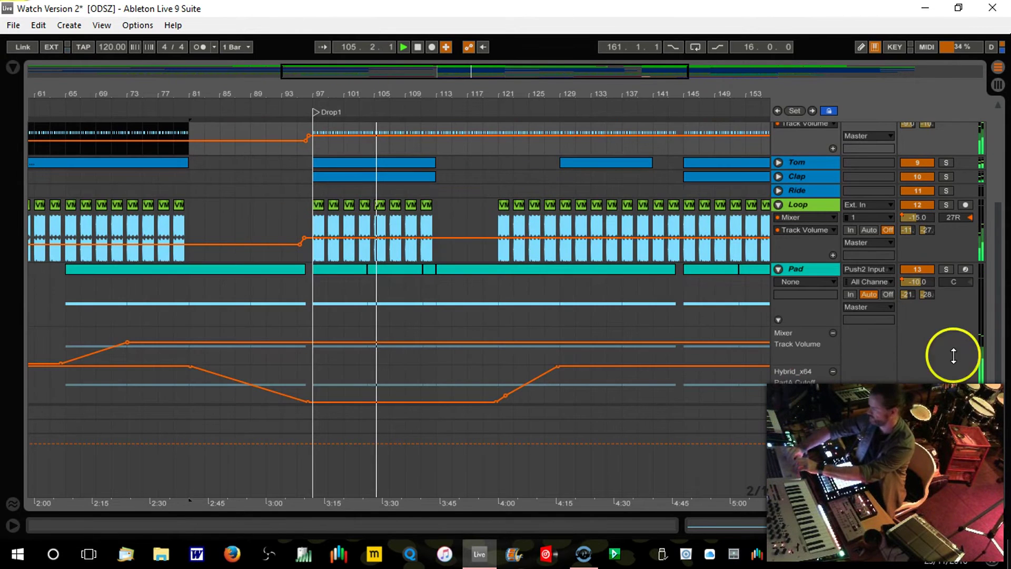
# Try deleting the Pad clip between bars 97 and 104 and adding volume breakpoints around Drop1.
pyautogui.click(347, 270)
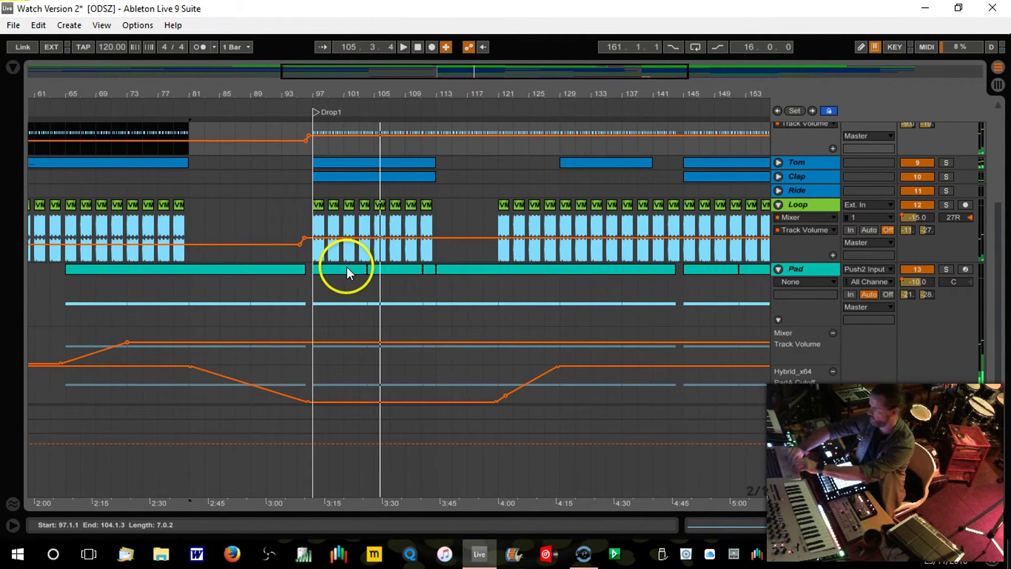
pyautogui.press('Delete')
pyautogui.press('space')
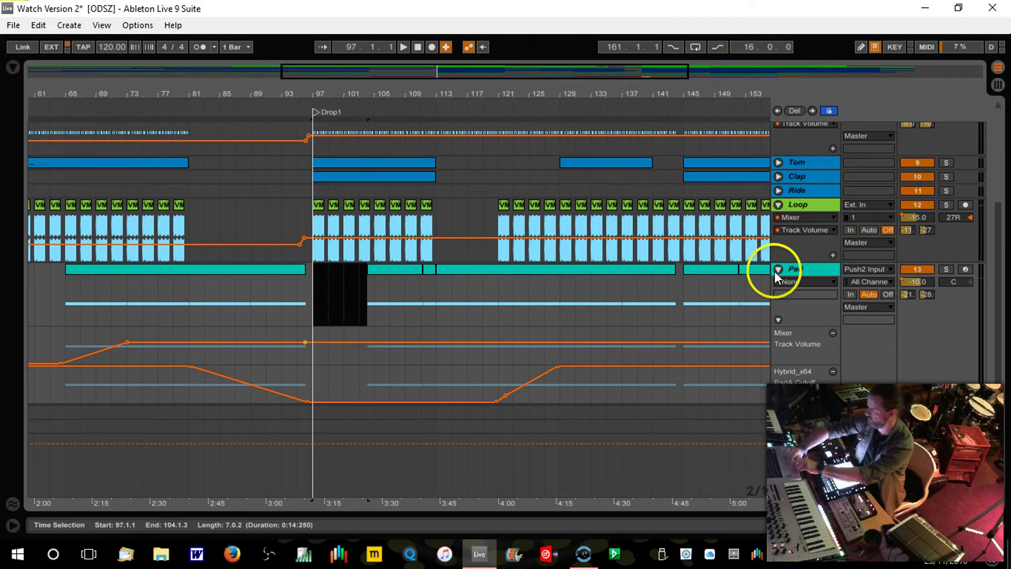
pyautogui.click(917, 282)
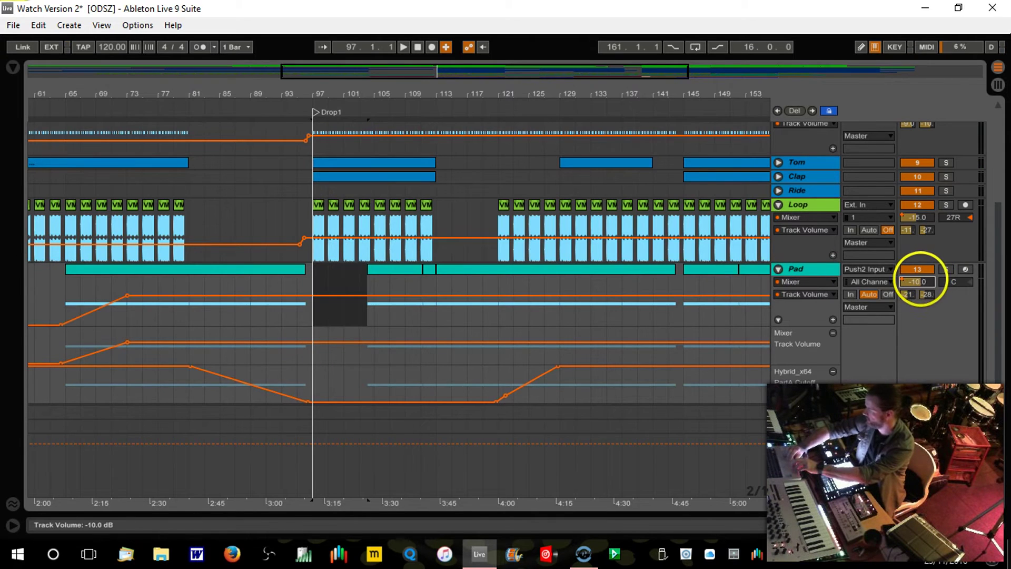
pyautogui.click(305, 298)
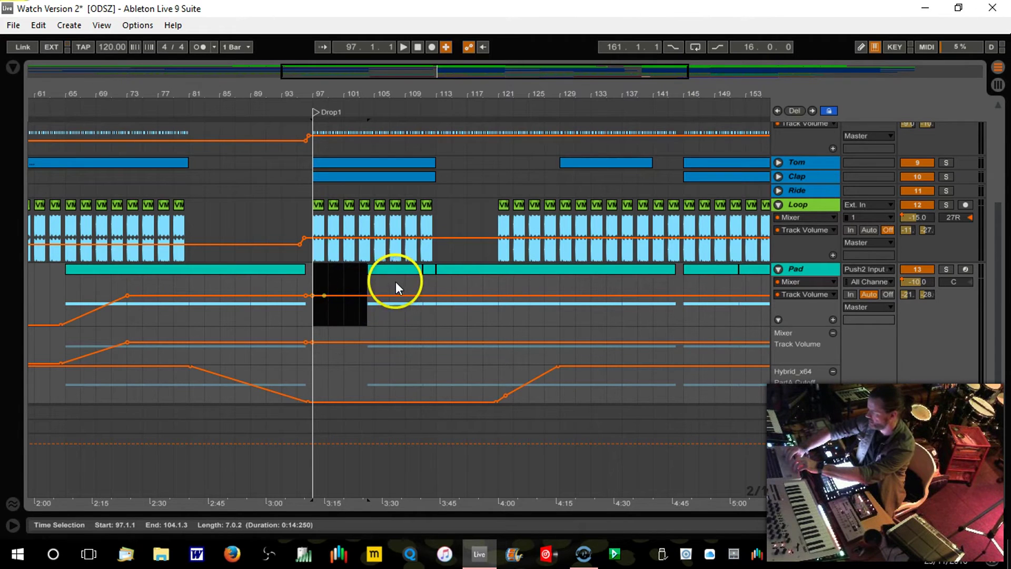
pyautogui.hotkey('ctrl', 'd')
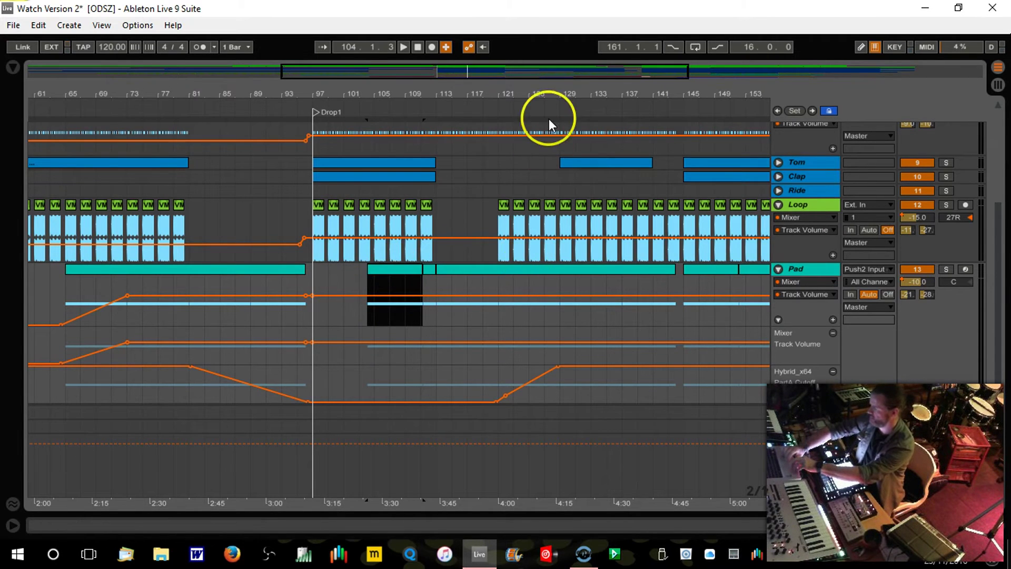
# Select the Pad range from bar 104.1.3 to 187.4.1, and undo the removal of the Pad clip at Drop1.
pyautogui.press('-')
pyautogui.press('-')
pyautogui.press('-')
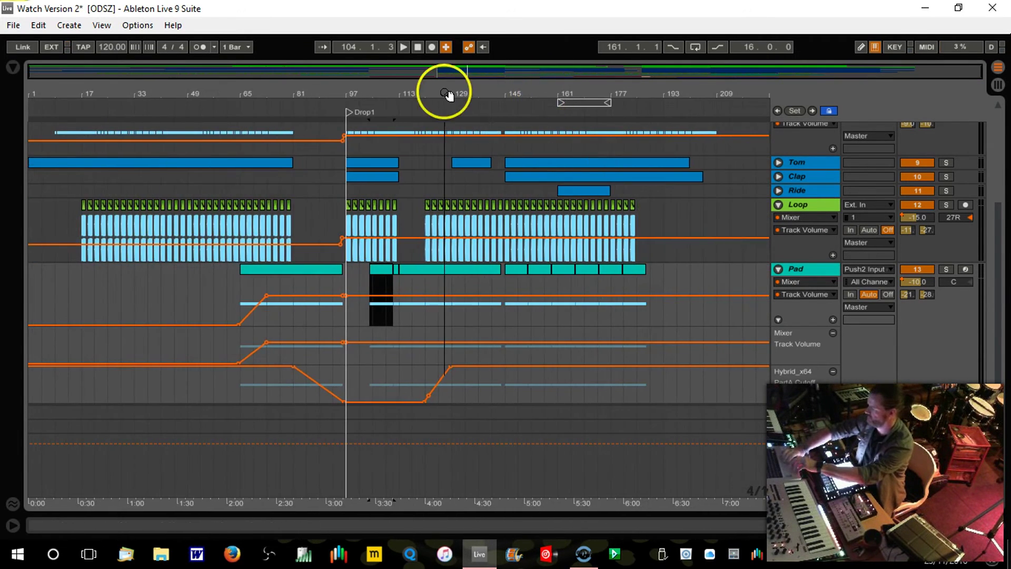
pyautogui.moveTo(646, 314); pyautogui.dragTo(366, 295)
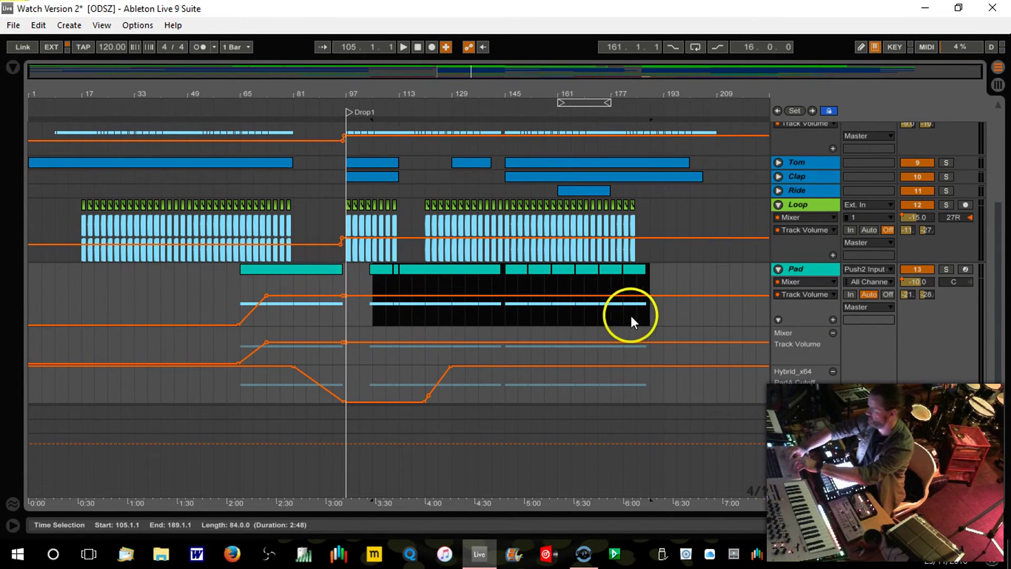
pyautogui.moveTo(649, 320); pyautogui.dragTo(447, 320)
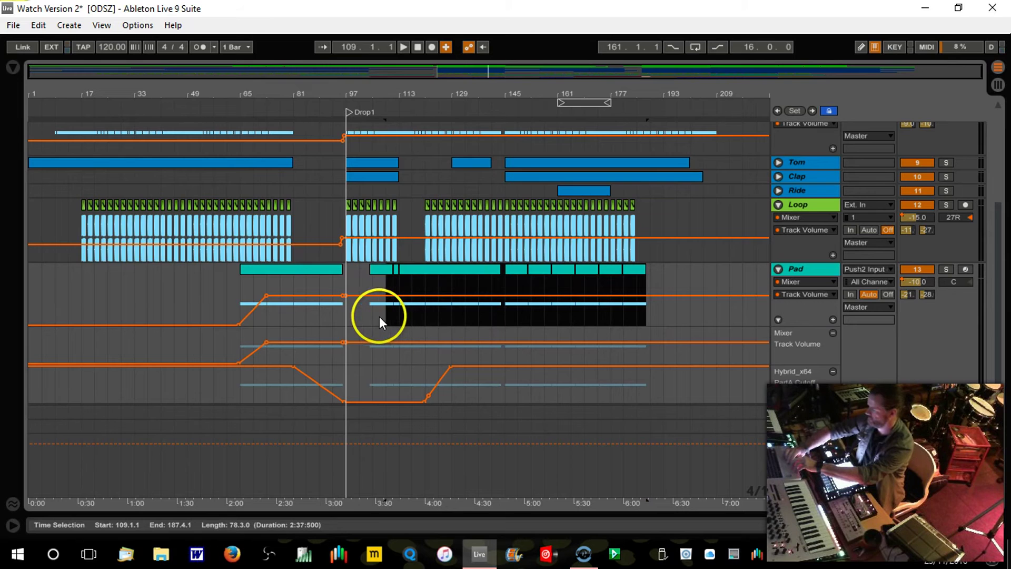
pyautogui.moveTo(367, 314); pyautogui.dragTo(365, 314)
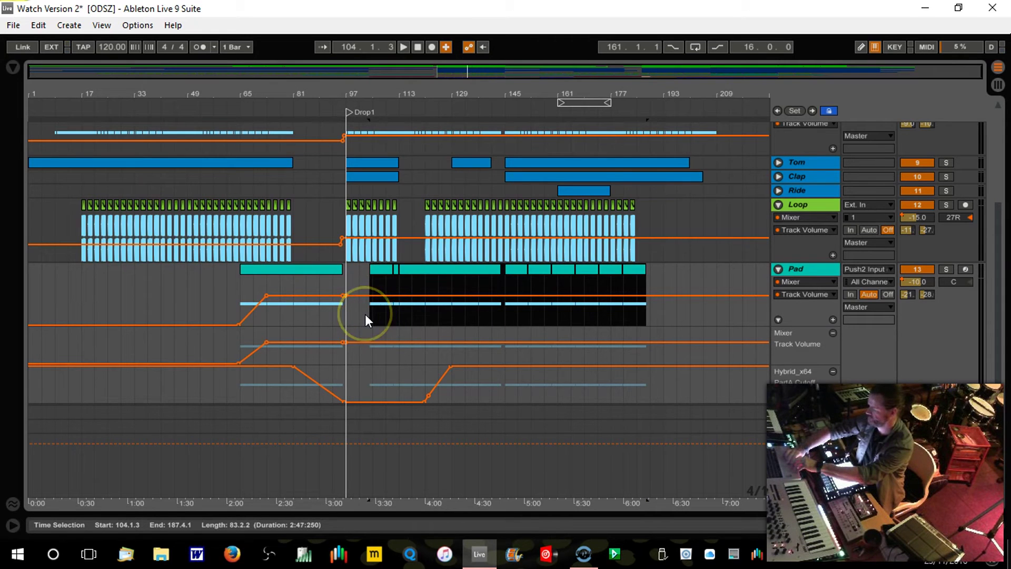
pyautogui.click(368, 263)
pyautogui.click(371, 83)
pyautogui.moveTo(371, 84); pyautogui.dragTo(370, 93)
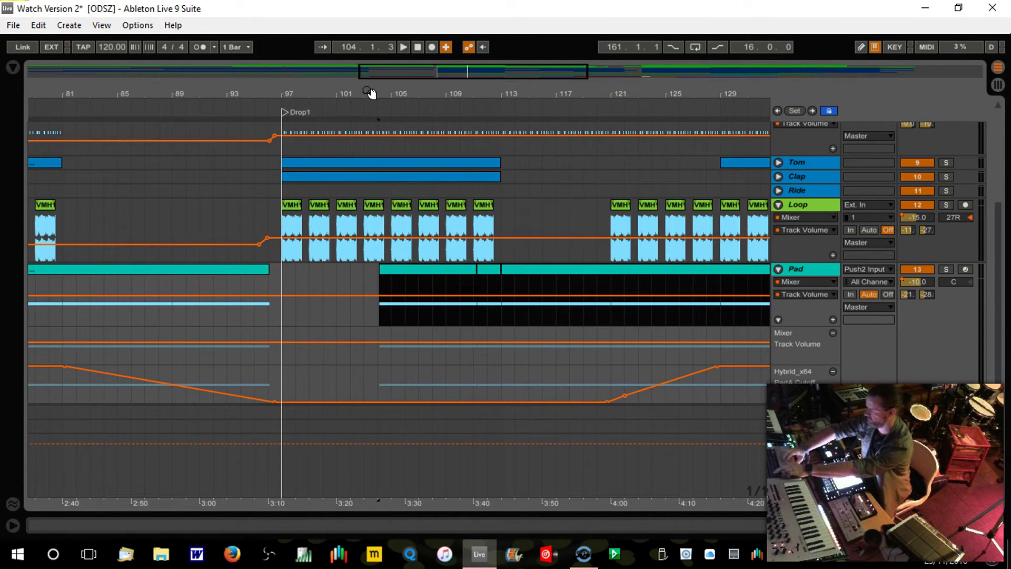
pyautogui.click(360, 333)
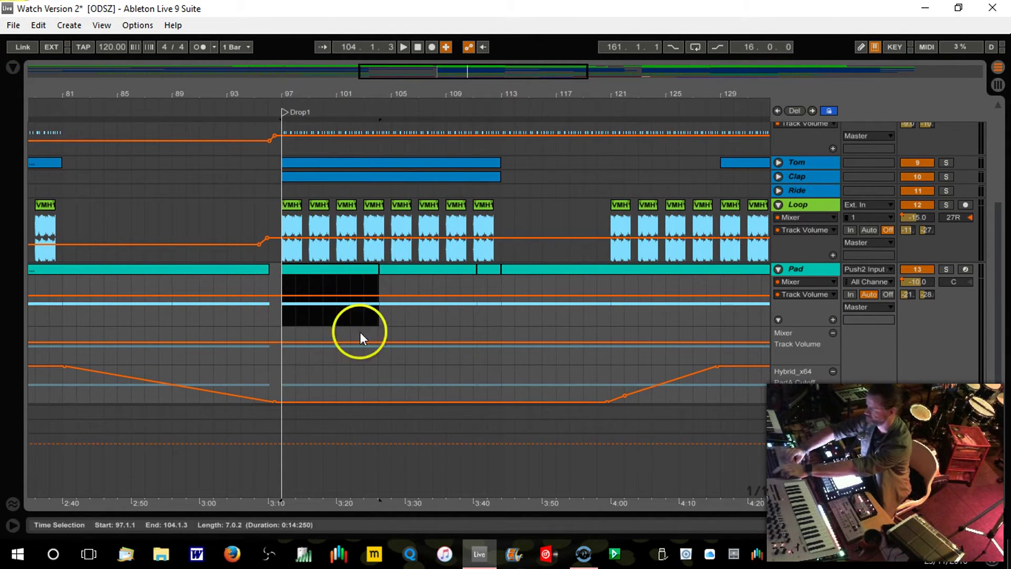
# Shape the Pad's Hybrid PadA Cutoff automation to rise from Drop1 to a peak just before bar 104, dropping abruptly to 0.00 there.
pyautogui.click(376, 400)
pyautogui.moveTo(379, 400); pyautogui.dragTo(375, 366)
pyautogui.click(403, 168)
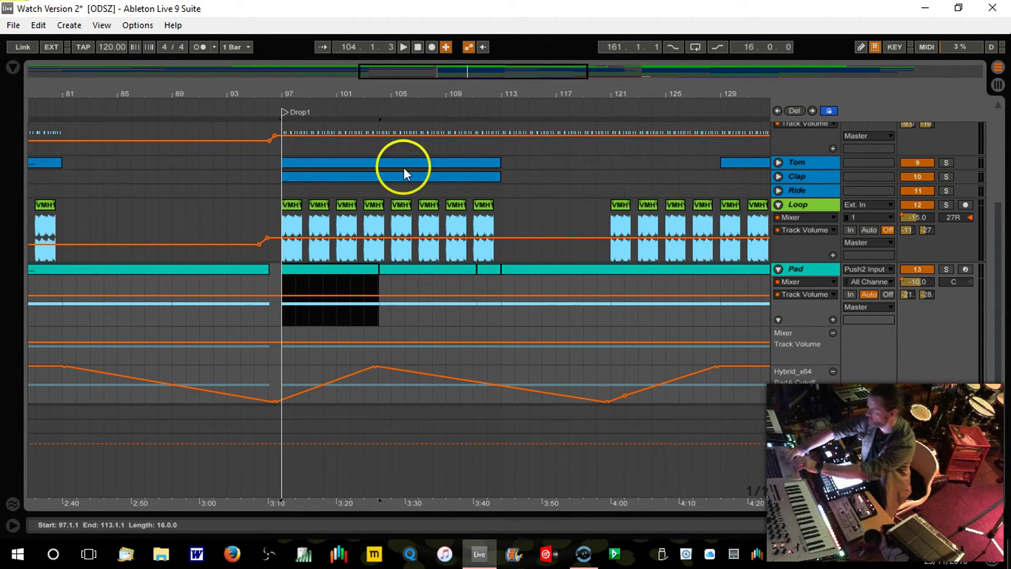
pyautogui.moveTo(395, 92); pyautogui.dragTo(395, 103)
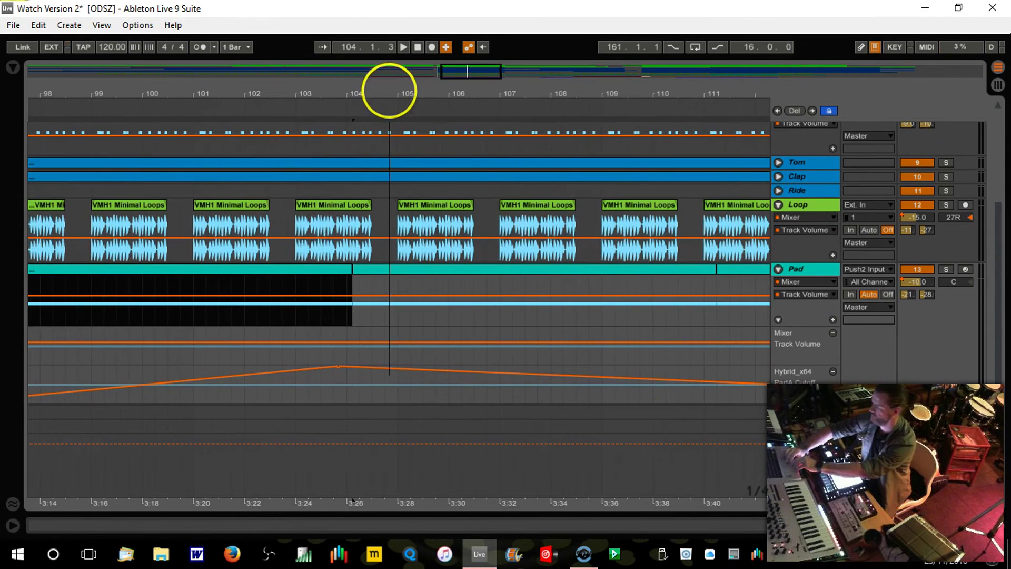
pyautogui.moveTo(348, 367); pyautogui.dragTo(347, 401)
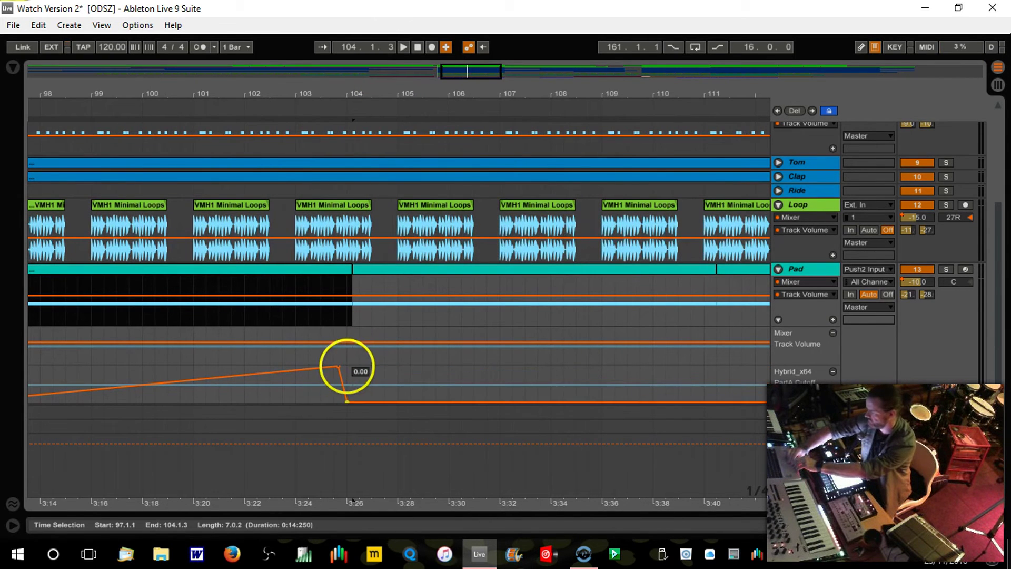
pyautogui.moveTo(338, 365); pyautogui.dragTo(347, 367)
# Solo the Pad track during playback and raise its volume automation between bars 97 and 144 to -4.3 dB.
pyautogui.moveTo(379, 95); pyautogui.dragTo(341, 106)
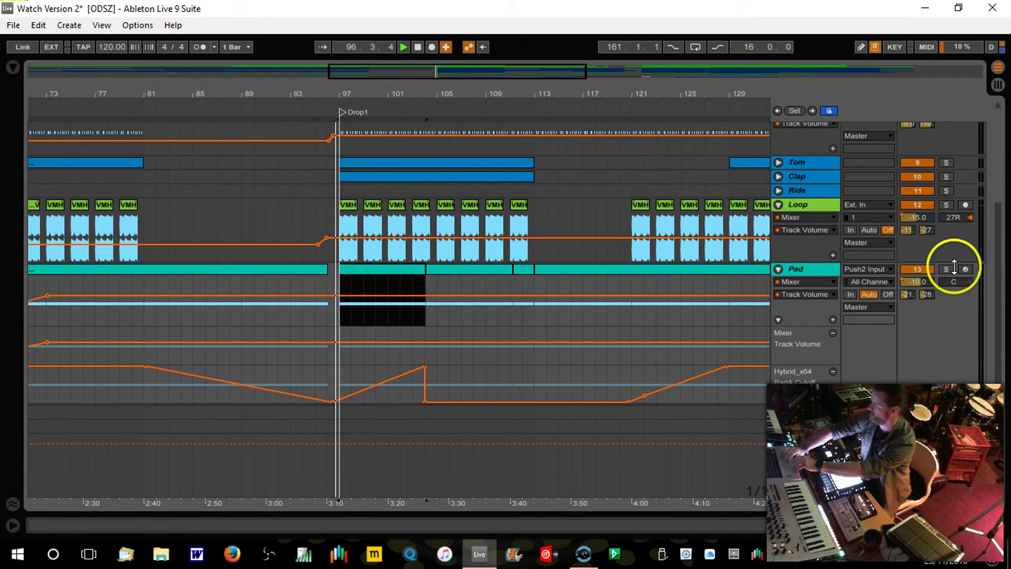
pyautogui.click(946, 270)
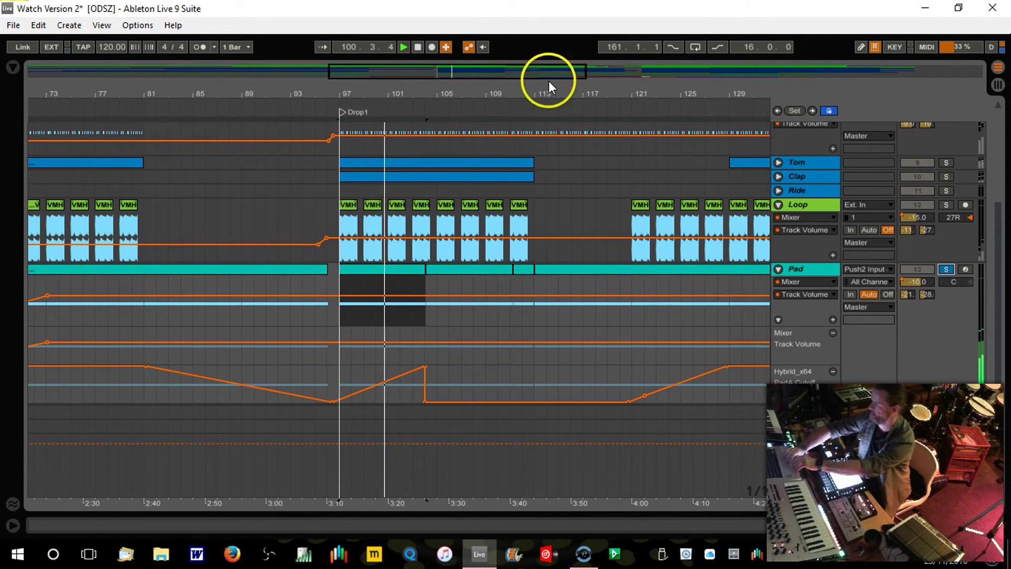
pyautogui.moveTo(549, 90); pyautogui.dragTo(549, 90)
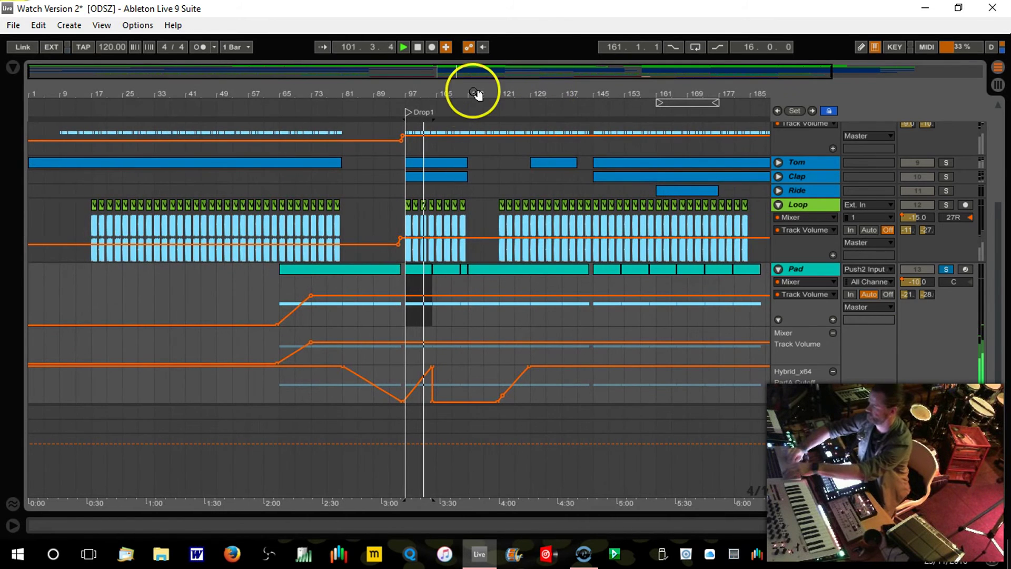
pyautogui.click(416, 266)
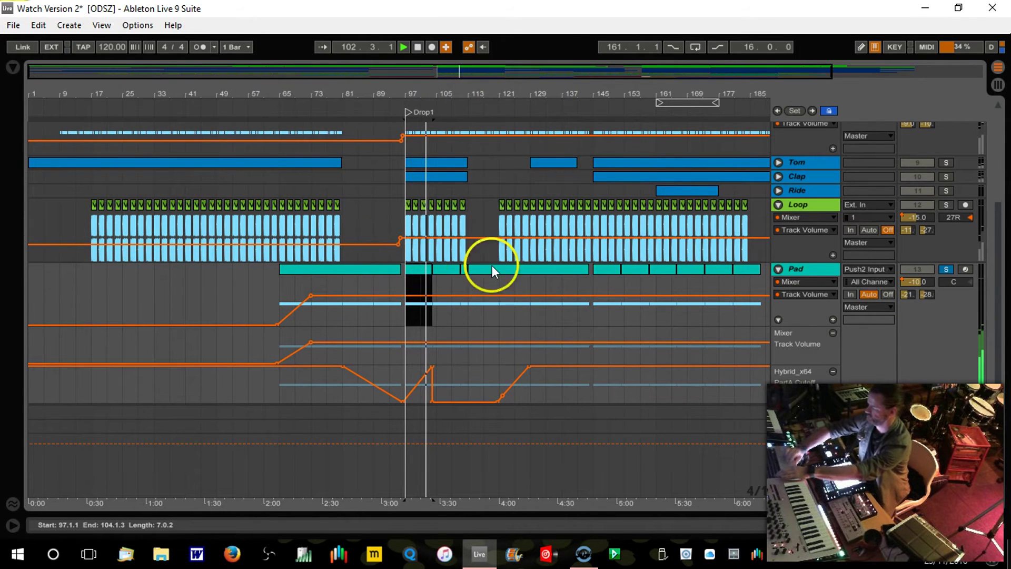
pyautogui.keyDown('shift'); pyautogui.click(561, 272); pyautogui.keyUp('shift')
pyautogui.moveTo(510, 295); pyautogui.dragTo(508, 288)
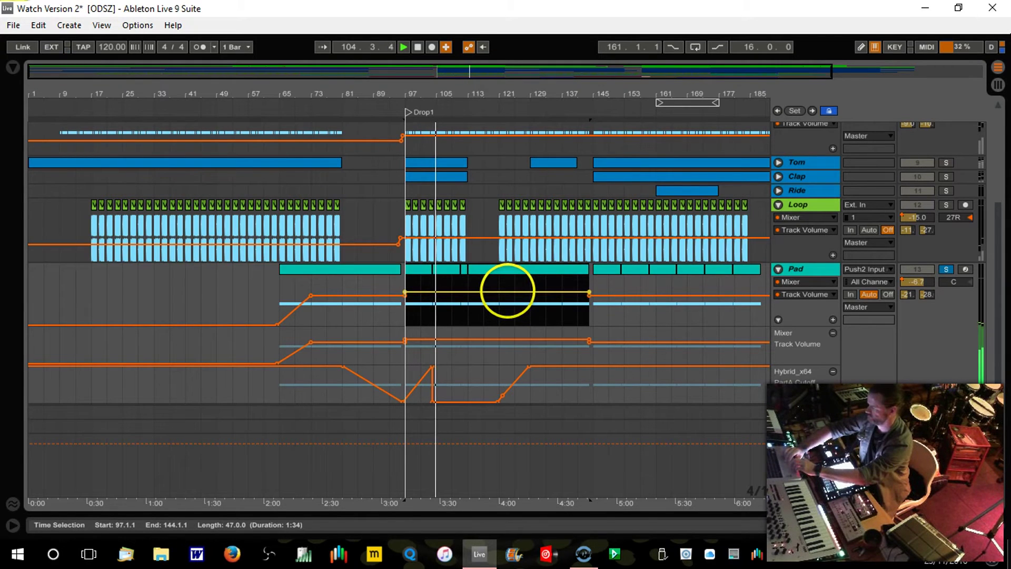
pyautogui.moveTo(507, 292); pyautogui.dragTo(508, 287)
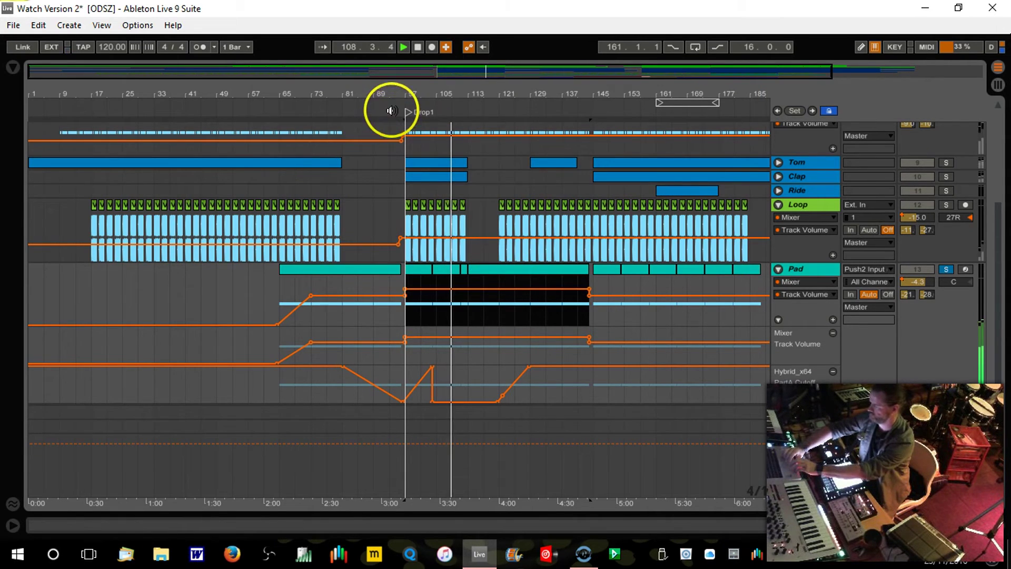
# Unsolo the Pad track, replay the approach to Drop1 in the full mix, and fold the Pad track.
pyautogui.click(391, 110)
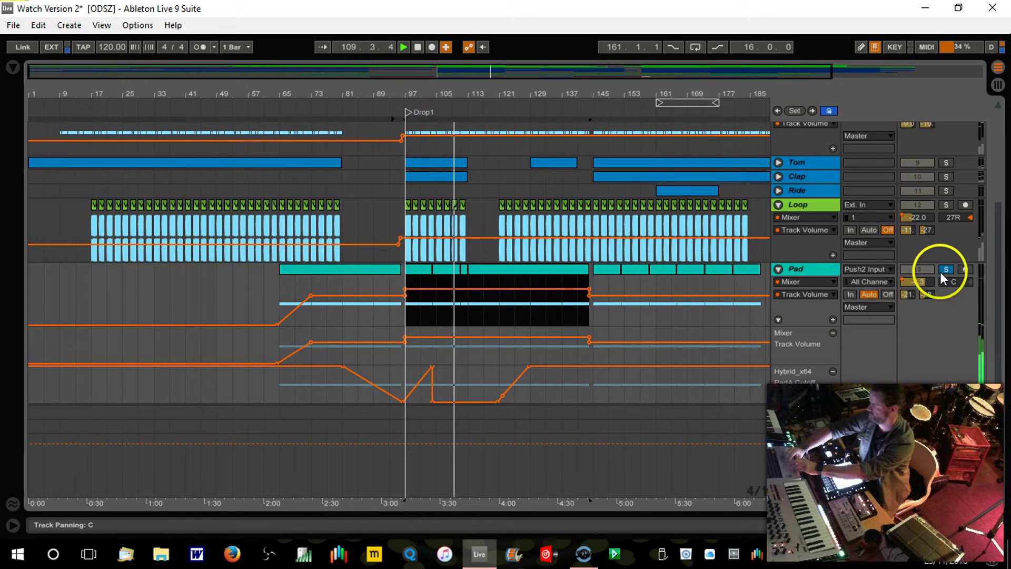
pyautogui.click(946, 270)
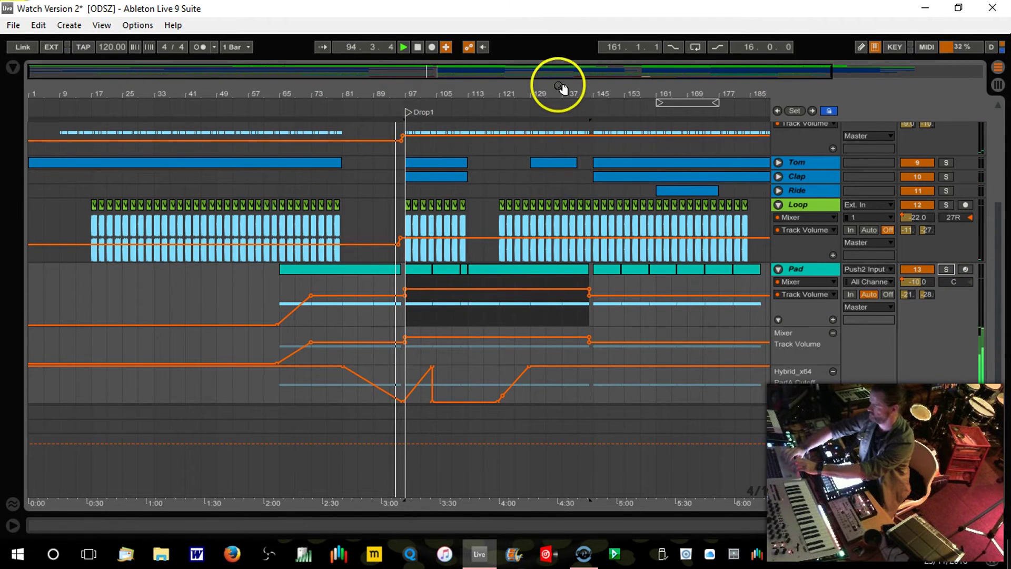
pyautogui.moveTo(557, 91); pyautogui.dragTo(557, 90)
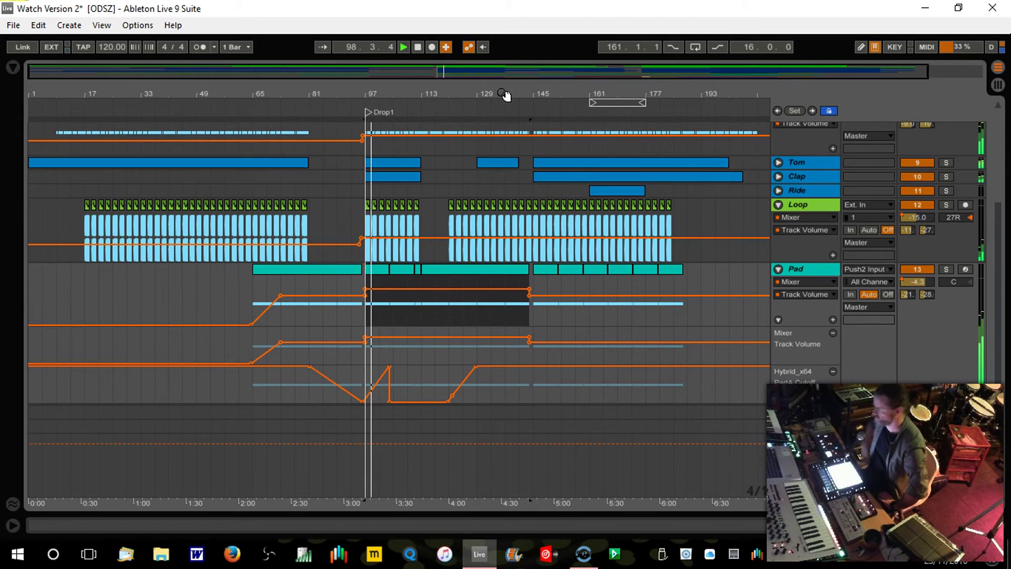
pyautogui.click(744, 251)
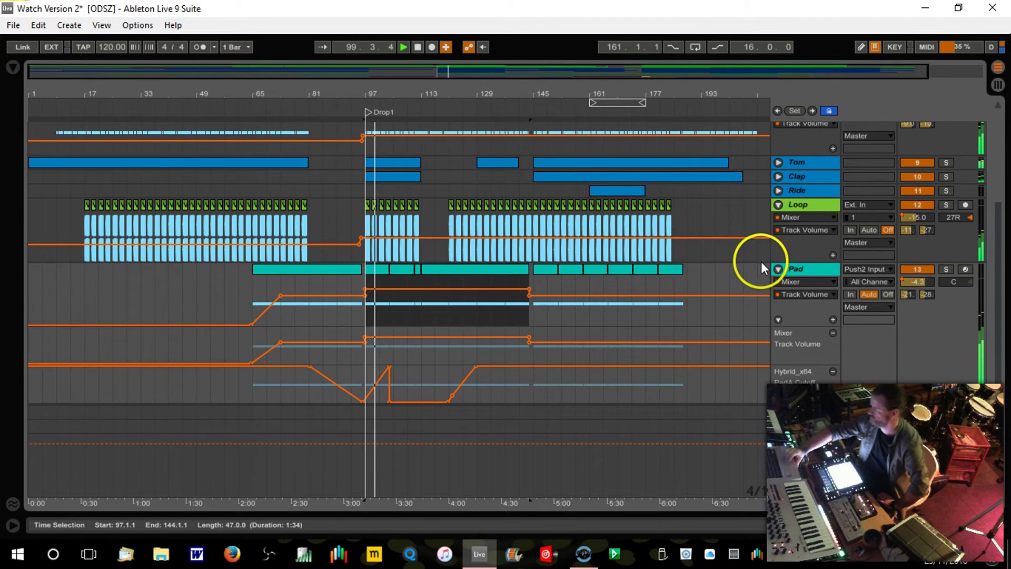
pyautogui.click(779, 269)
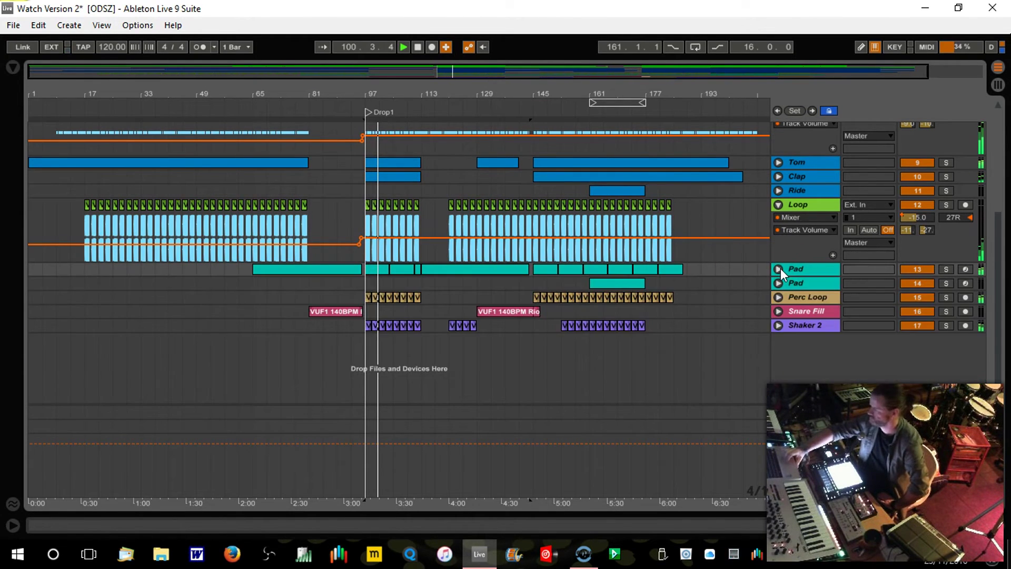
# Delete the Shaker 2 clips between bars 97 and 105, and replay the track from just before Drop1.
pyautogui.moveTo(406, 84); pyautogui.dragTo(407, 86)
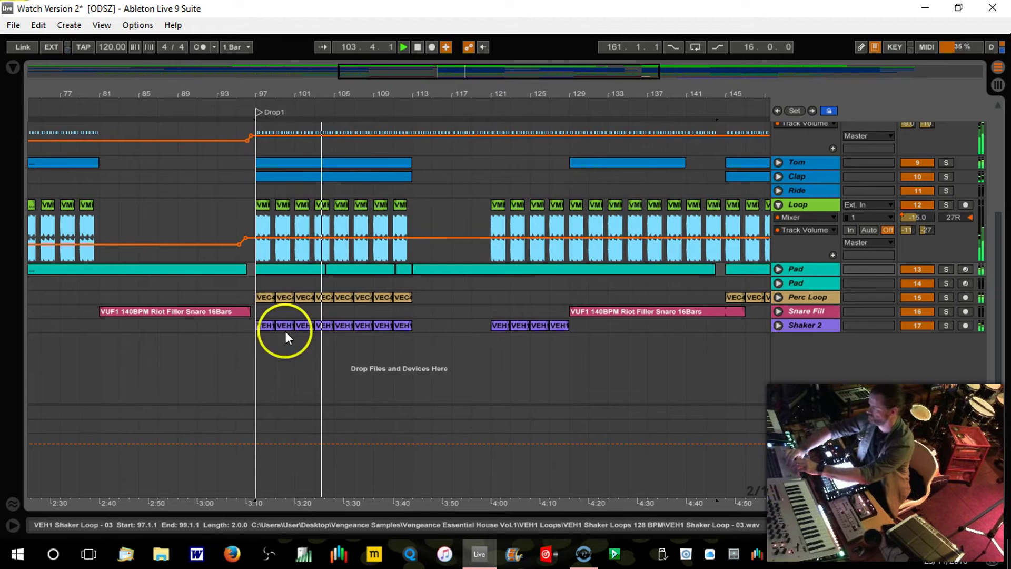
pyautogui.click(331, 341)
pyautogui.moveTo(325, 324); pyautogui.dragTo(260, 327)
pyautogui.press('Delete')
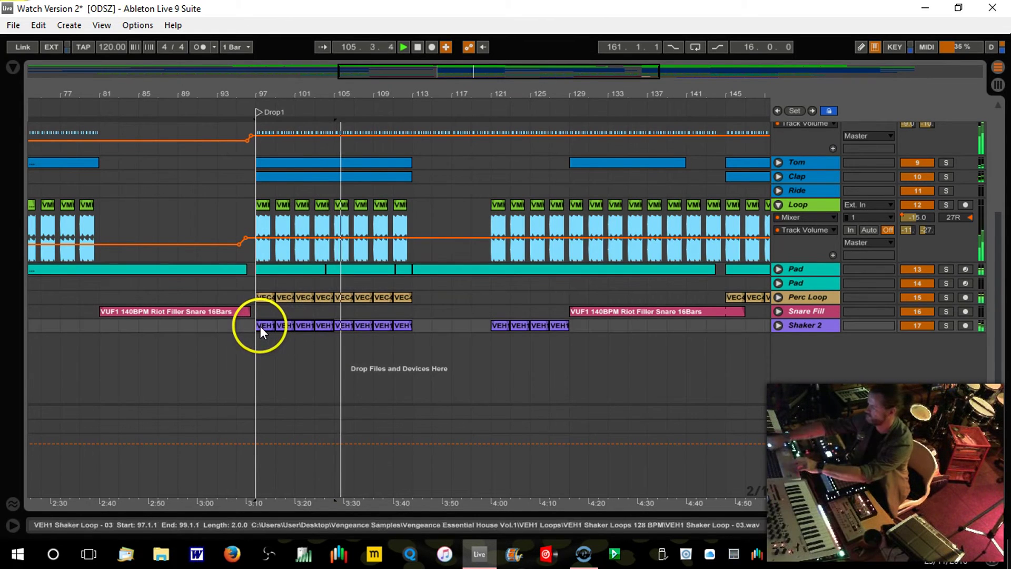
pyautogui.click(244, 114)
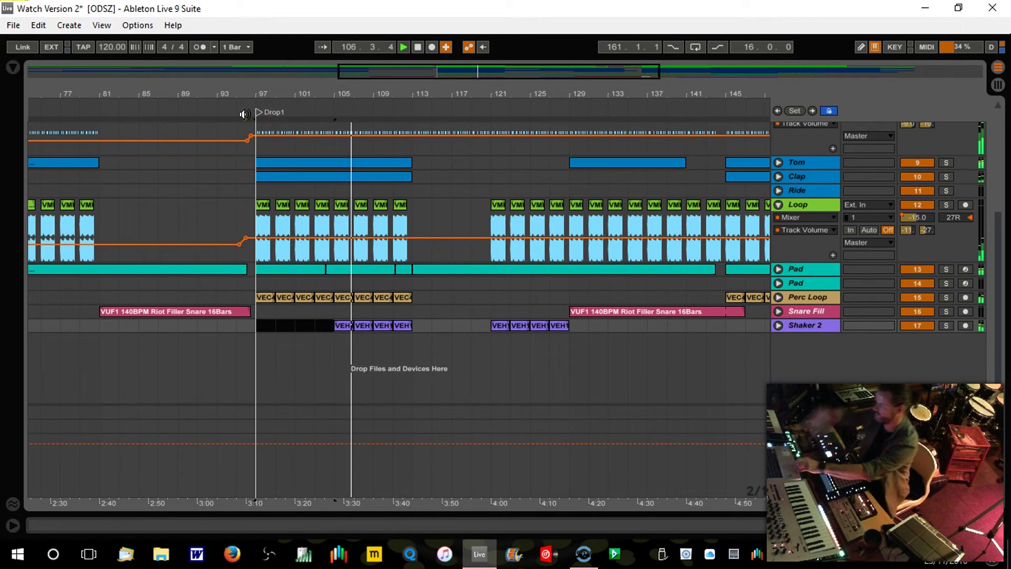
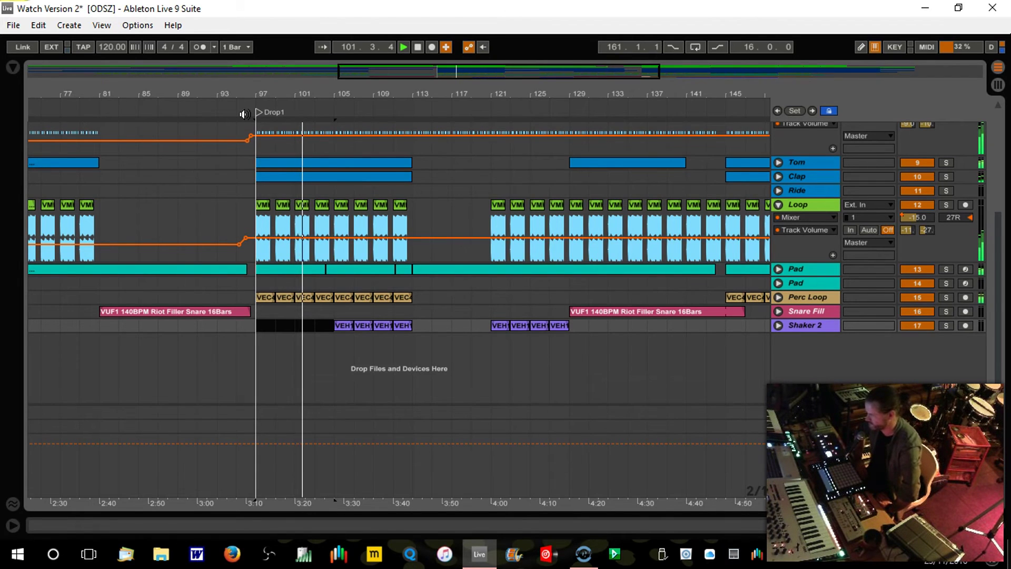
# Delete the Pad clip between bars 97 and 104 at the start of Drop1.
pyautogui.click(292, 320)
pyautogui.click(299, 268)
pyautogui.press('Delete')
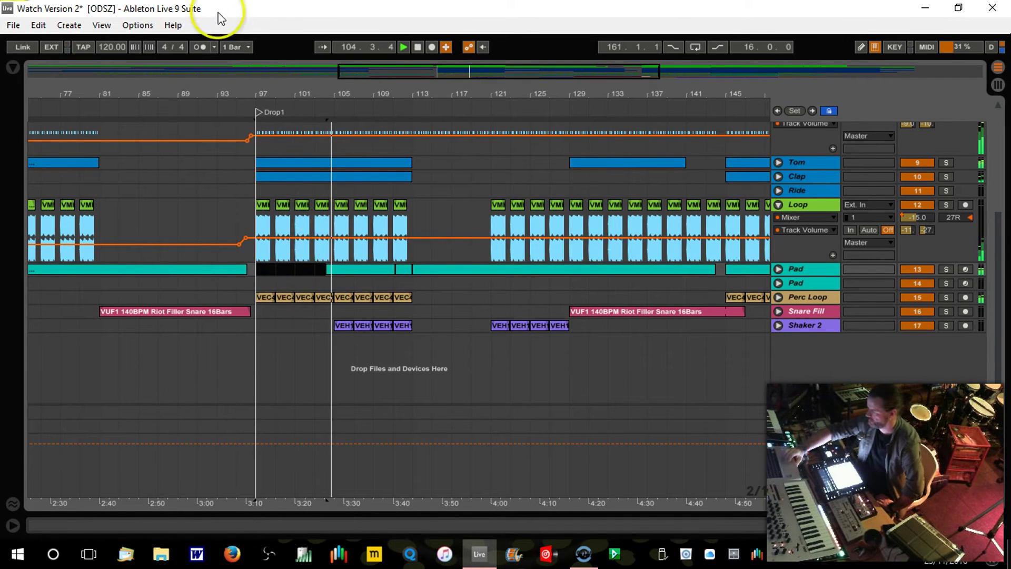
# Move the Pad clip that starts at bar 104 one bar later, so that it begins at bar 105.
pyautogui.scroll(3, 333, 95)
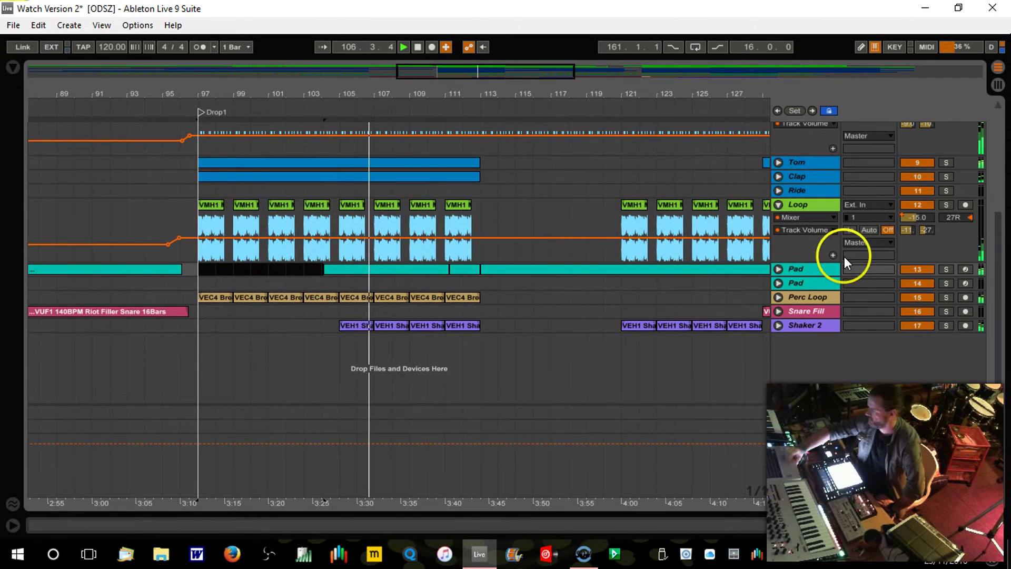
pyautogui.click(778, 269)
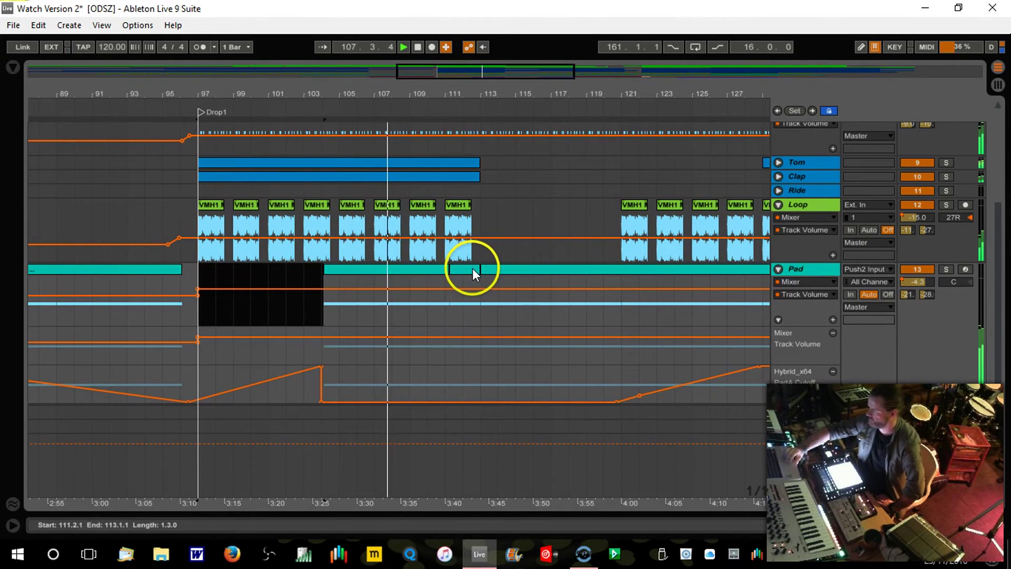
pyautogui.click(375, 269)
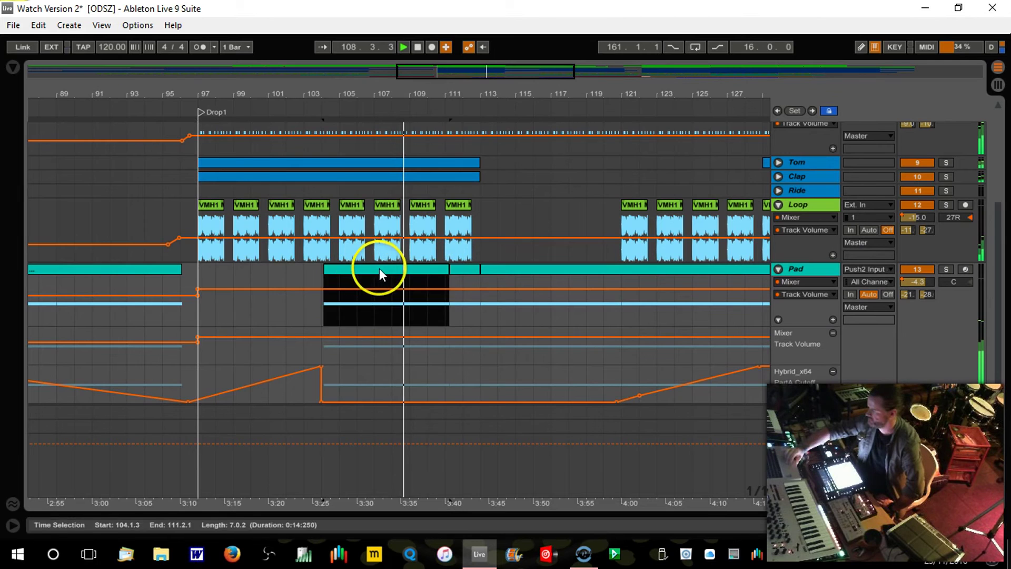
pyautogui.click(379, 269)
pyautogui.hotkey('ctrl', 'e')
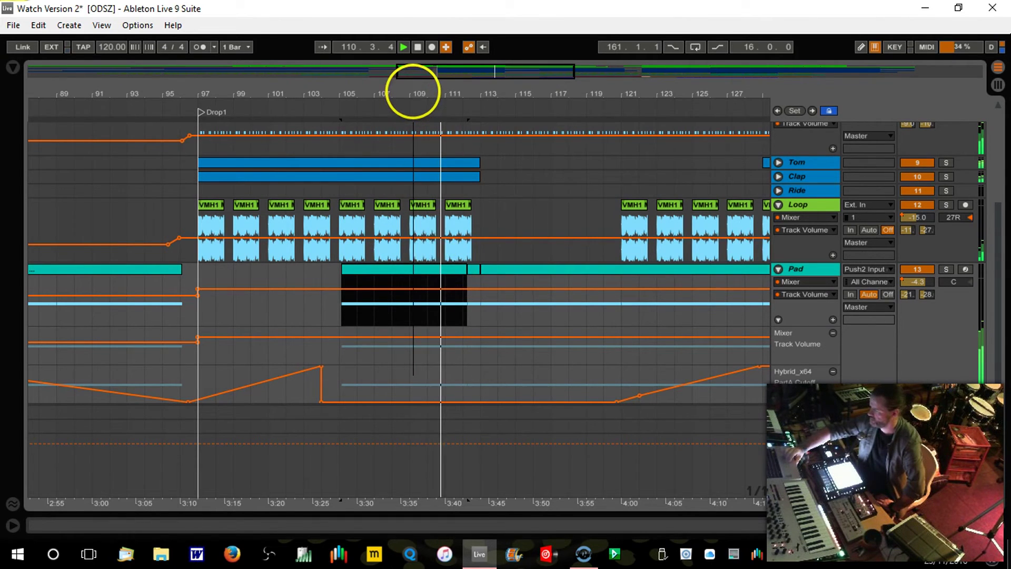
pyautogui.press('-')
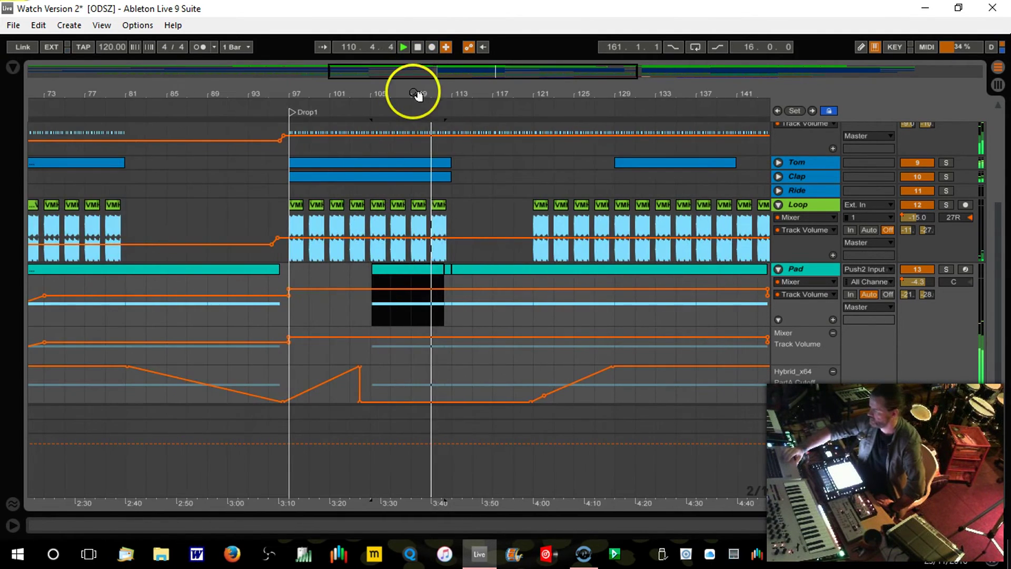
# Fold the Pad, Loop, Perc and TB03 tracks while replaying the transition into Drop1.
pyautogui.click(778, 269)
pyautogui.click(248, 106)
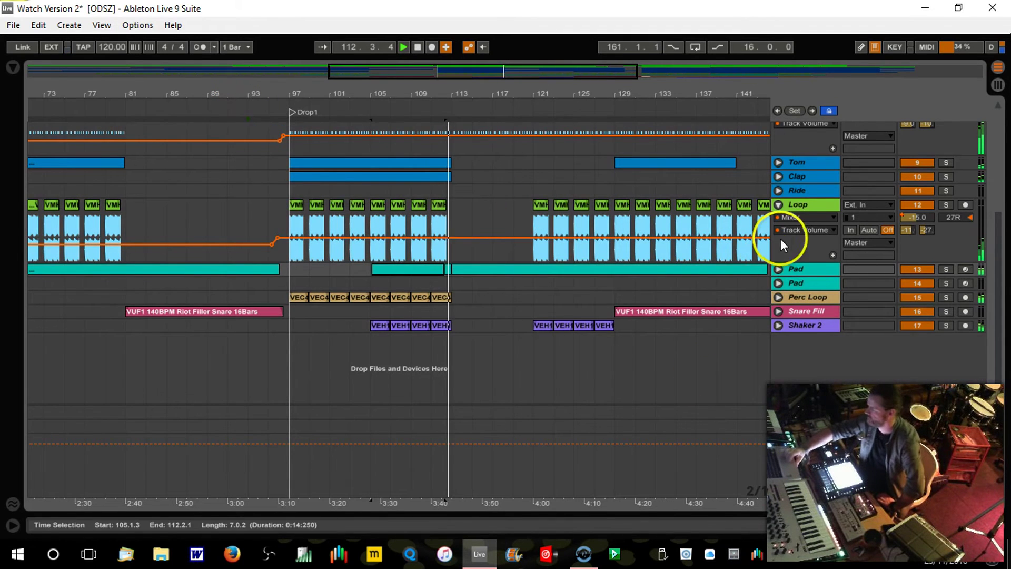
pyautogui.click(779, 208)
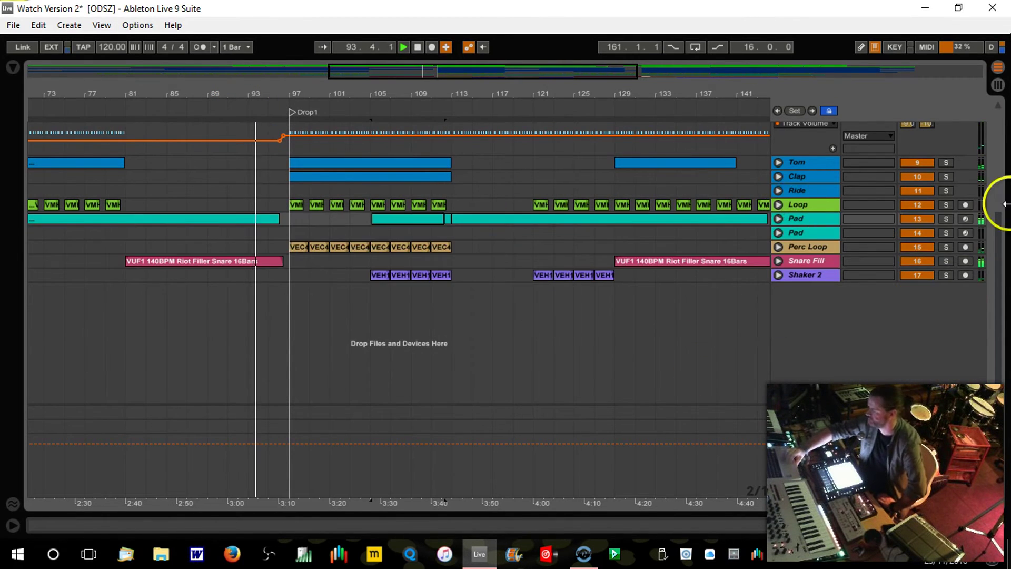
pyautogui.moveTo(1001, 247); pyautogui.dragTo(1001, 208)
pyautogui.click(779, 220)
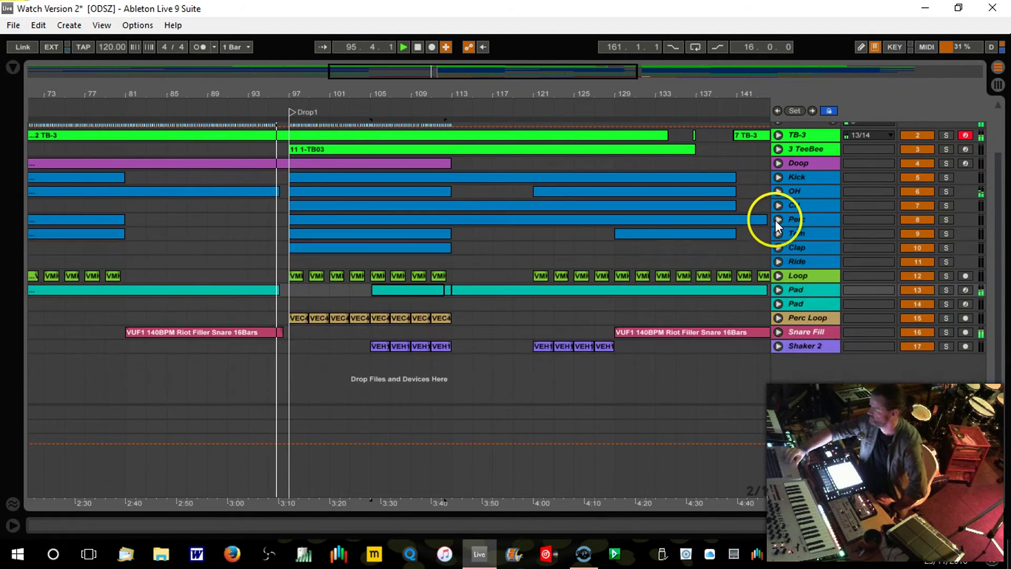
pyautogui.moveTo(1001, 223); pyautogui.dragTo(995, 140)
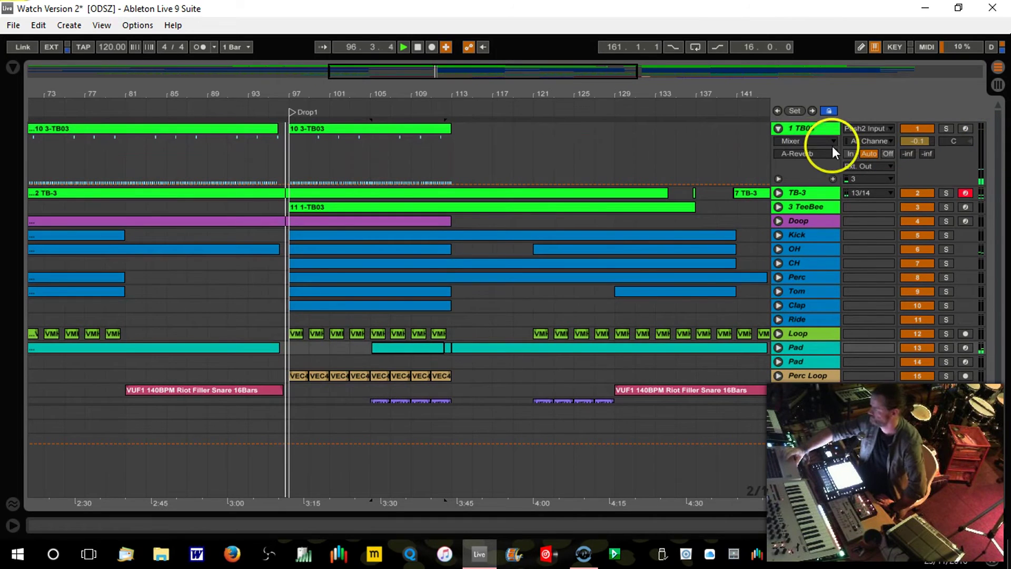
pyautogui.click(777, 129)
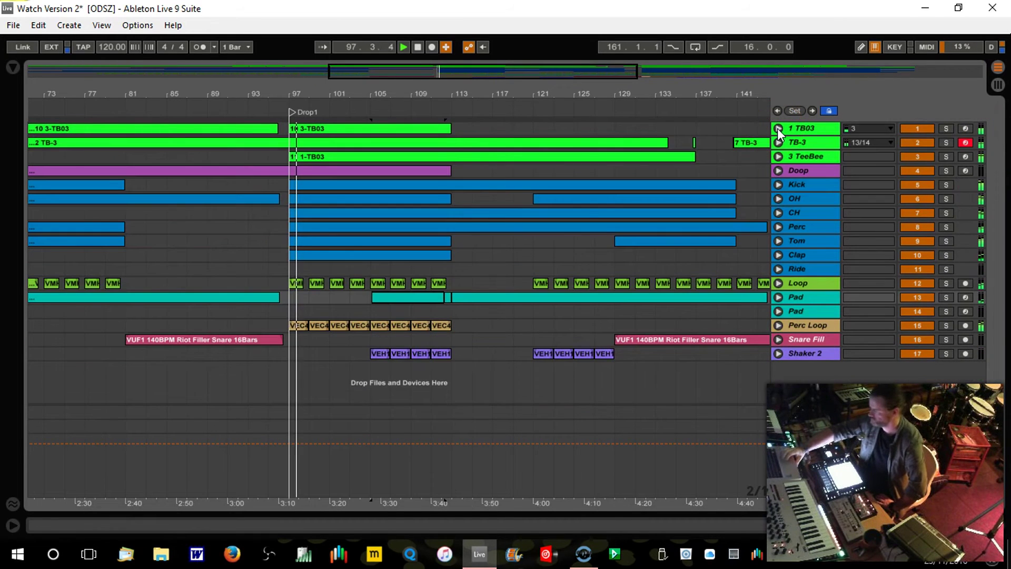
pyautogui.press('space')
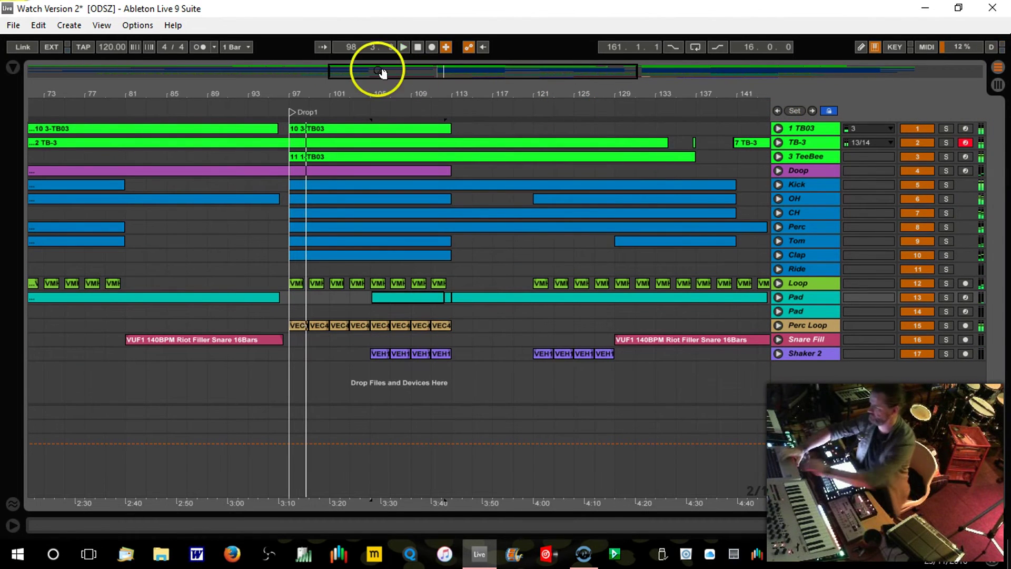
# Open the browser and search all results for "downlifter" samples.
pyautogui.click(13, 67)
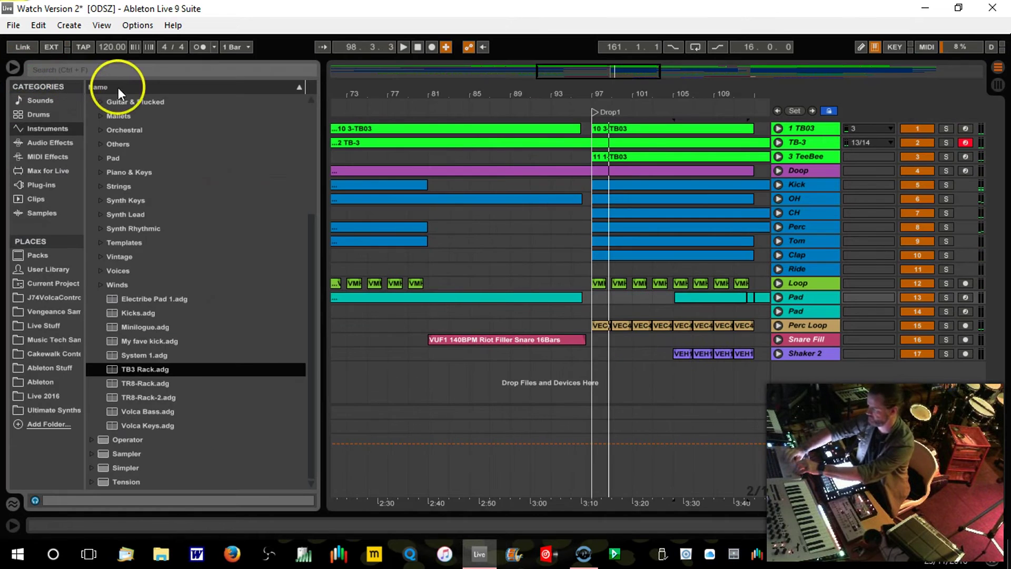
pyautogui.click(128, 70)
pyautogui.write('d')
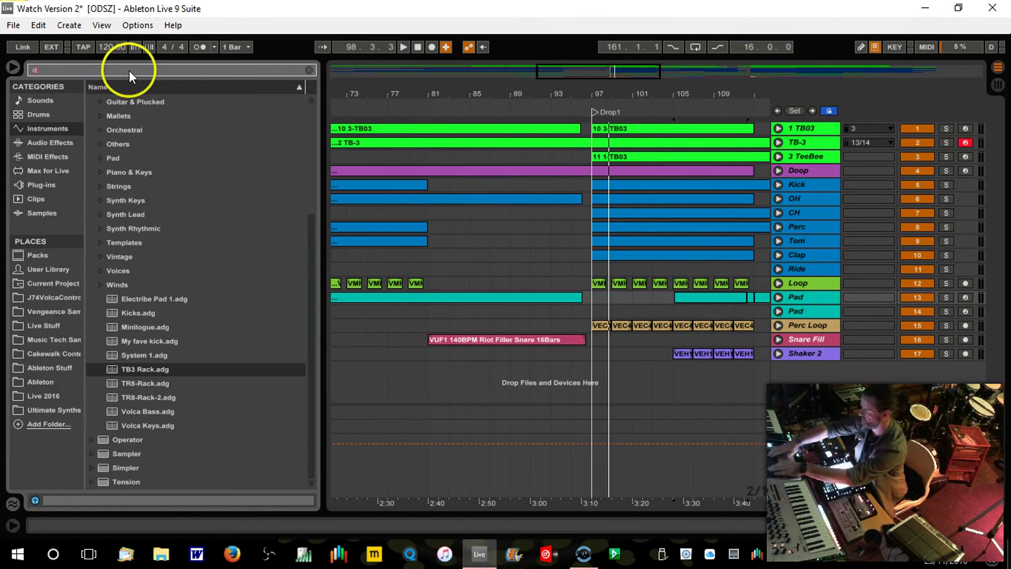
pyautogui.write('ownlifter')
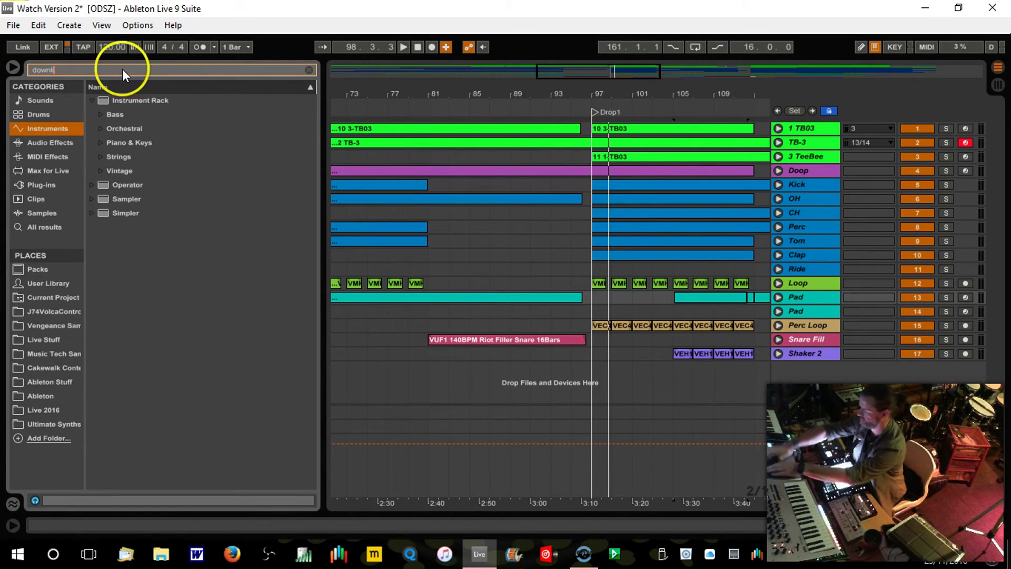
pyautogui.click(39, 221)
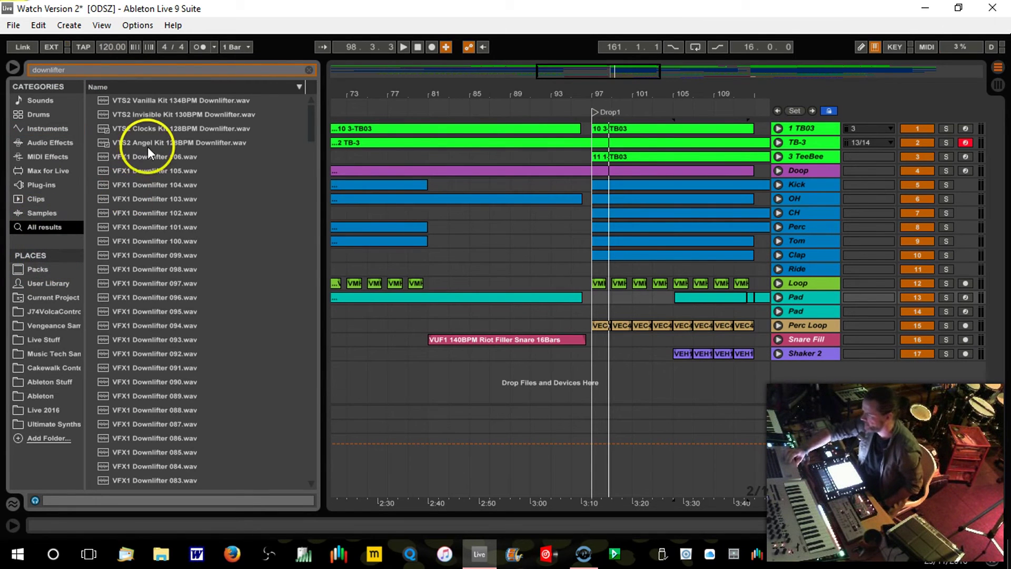
# Preview VFX1 Downlifter 106.wav and place it on a new audio track at bar 97, where Drop1 begins.
pyautogui.click(147, 156)
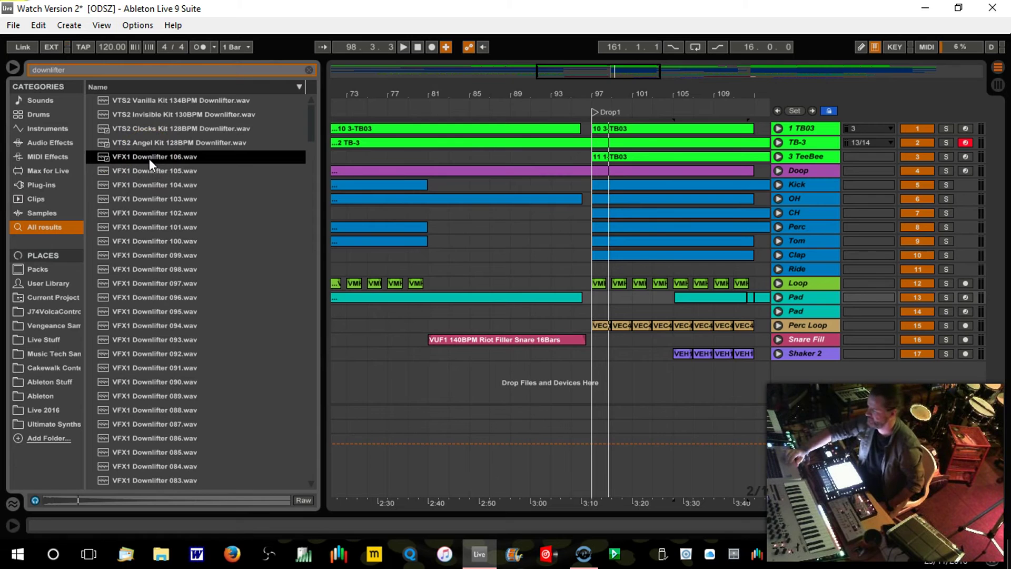
pyautogui.moveTo(608, 97); pyautogui.dragTo(603, 90)
pyautogui.click(229, 156)
pyautogui.moveTo(154, 156); pyautogui.dragTo(592, 377)
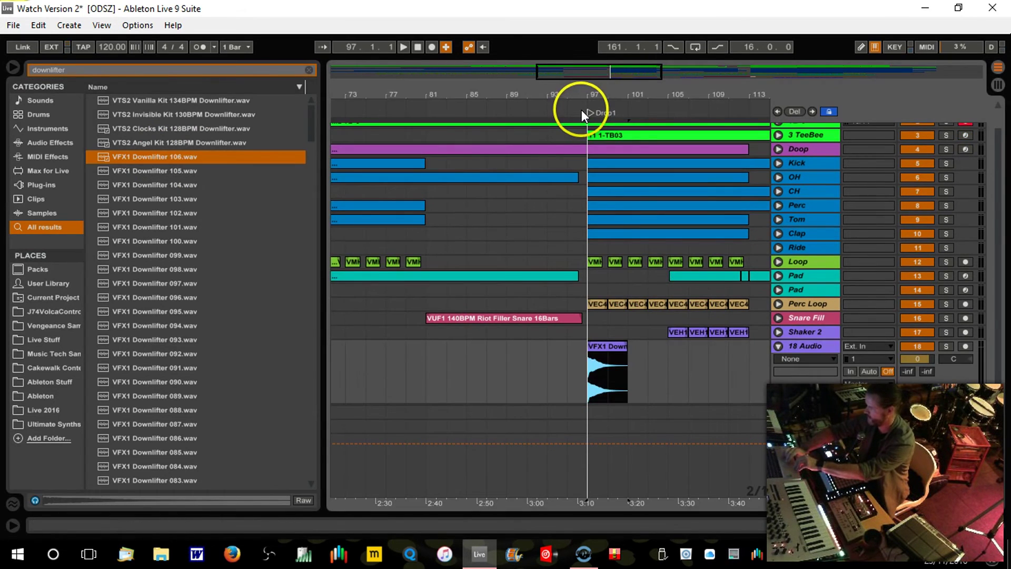
# Lower the new audio track's volume to -12.4 dB while playing into Drop1, and delete its VFX1 Downlifter 106 clip.
pyautogui.click(573, 109)
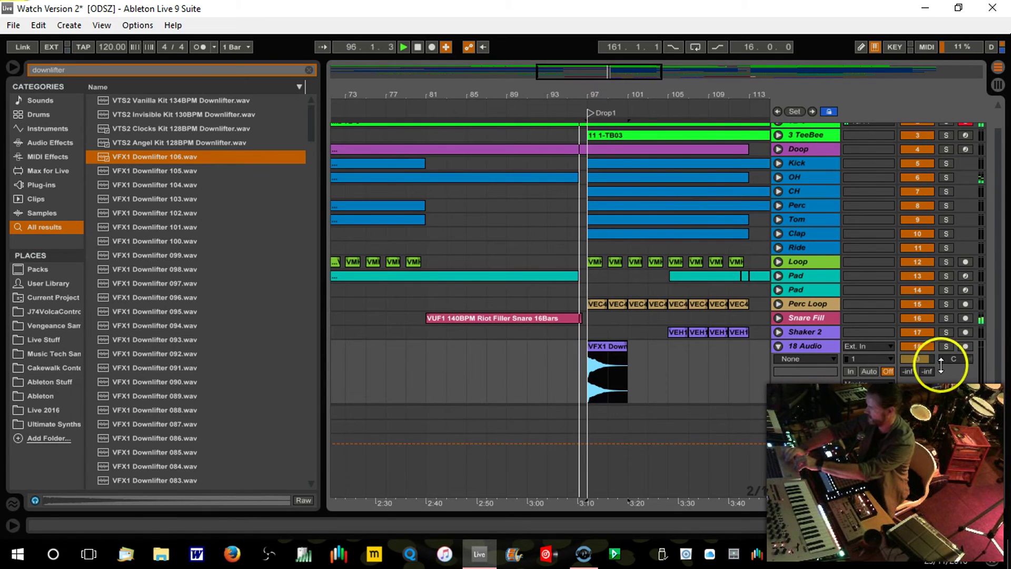
pyautogui.moveTo(919, 359); pyautogui.dragTo(924, 360)
pyautogui.press('space')
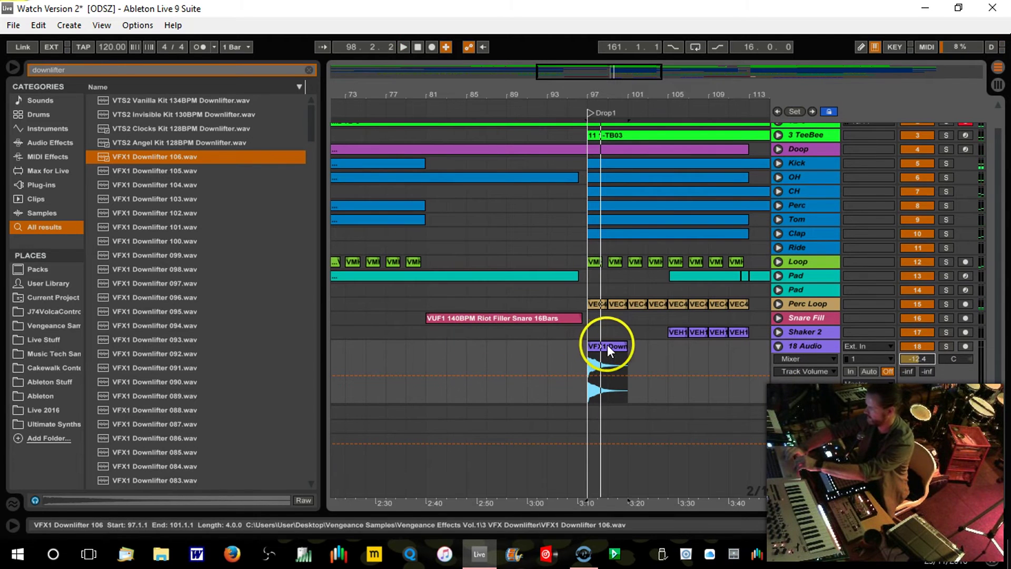
pyautogui.press('Delete')
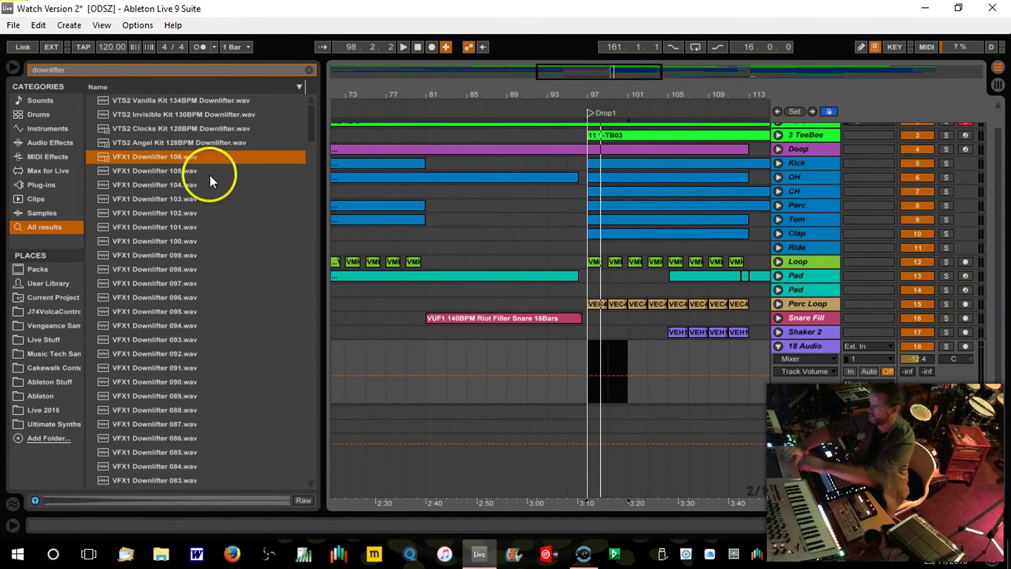
# Audition alternative VFX1 Downlifter samples, working down the list from 105 to 095.
pyautogui.click(171, 171)
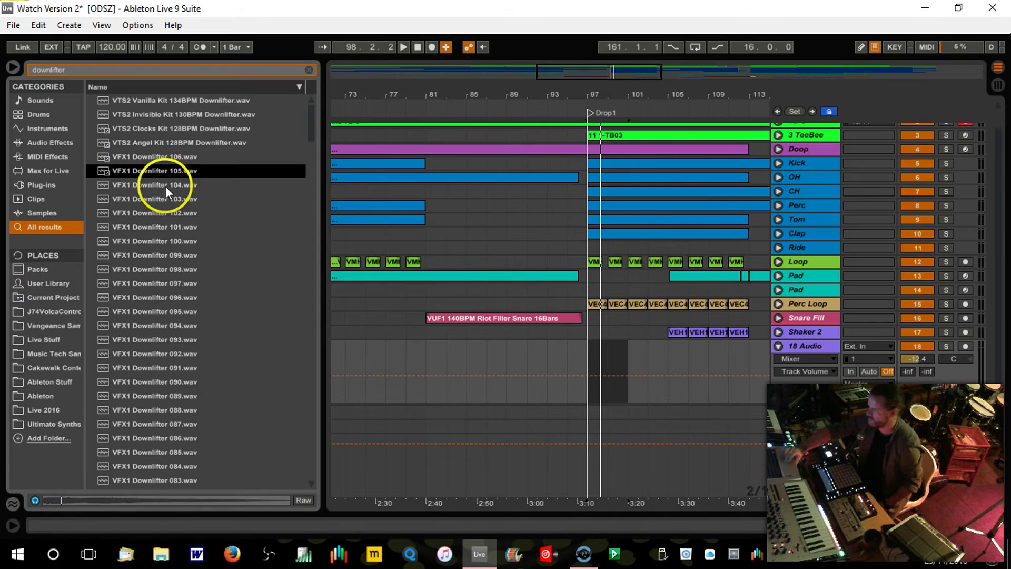
pyautogui.click(166, 186)
pyautogui.click(166, 201)
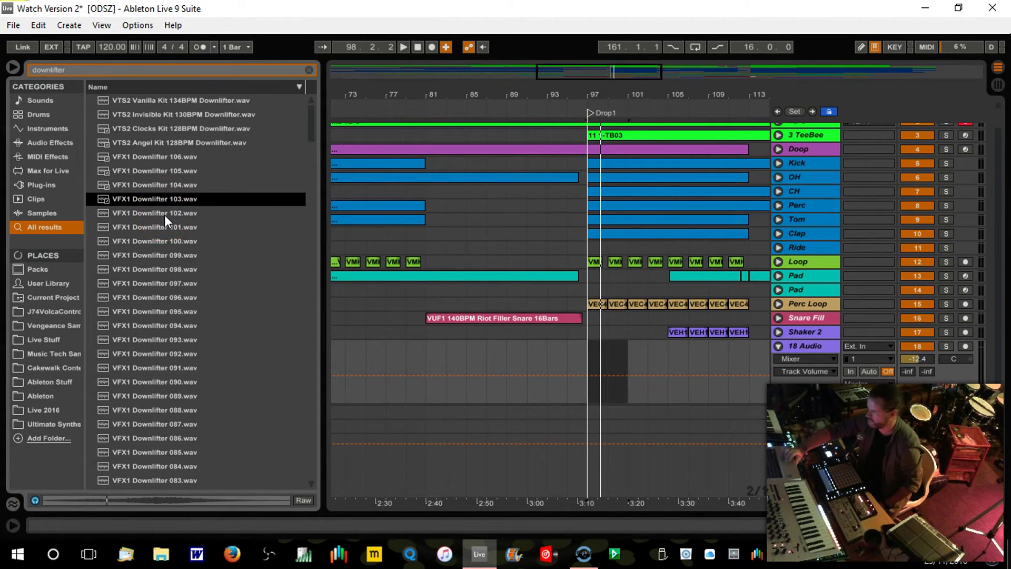
pyautogui.click(164, 213)
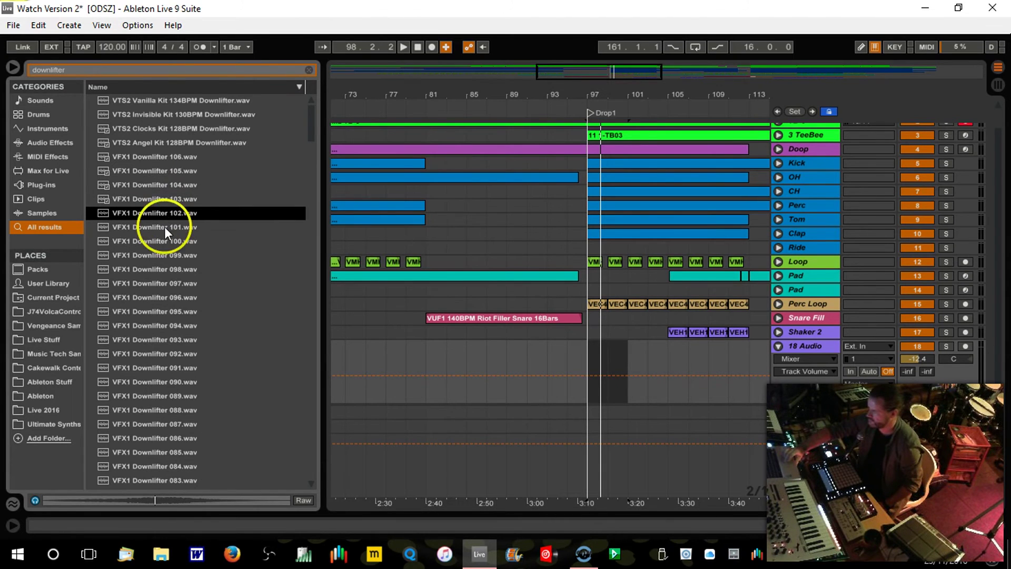
pyautogui.click(163, 232)
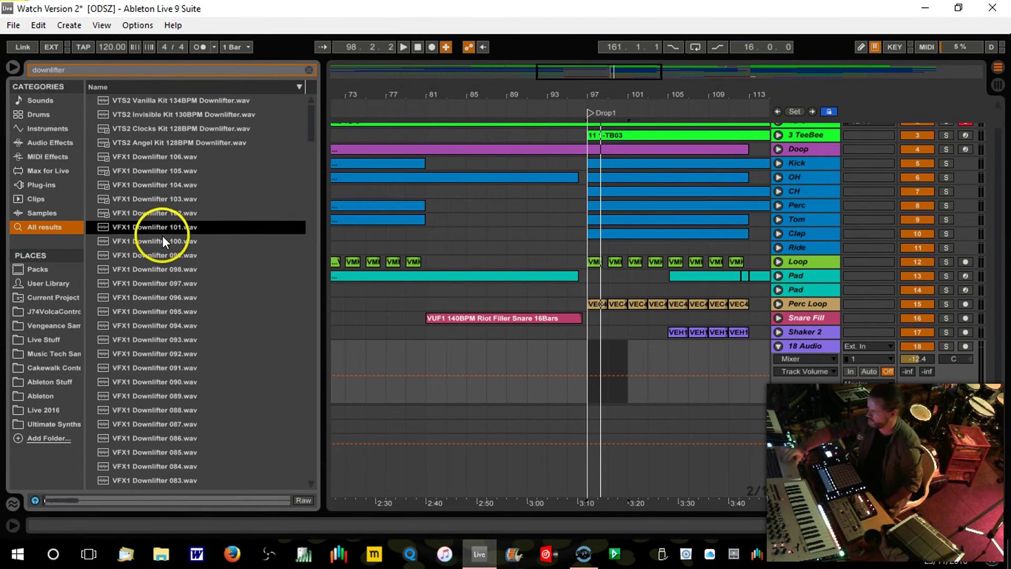
pyautogui.click(164, 283)
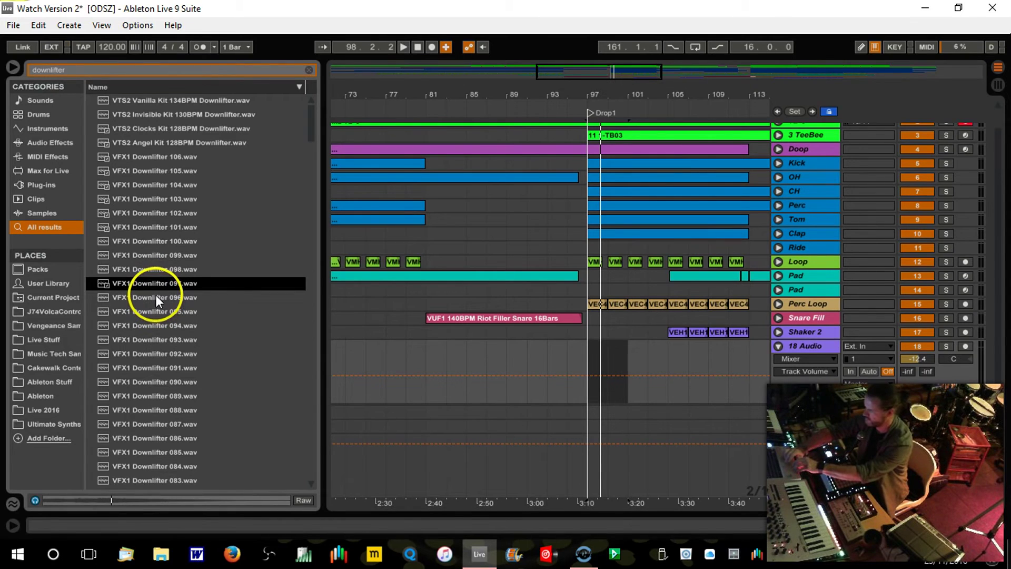
pyautogui.click(156, 298)
pyautogui.click(155, 309)
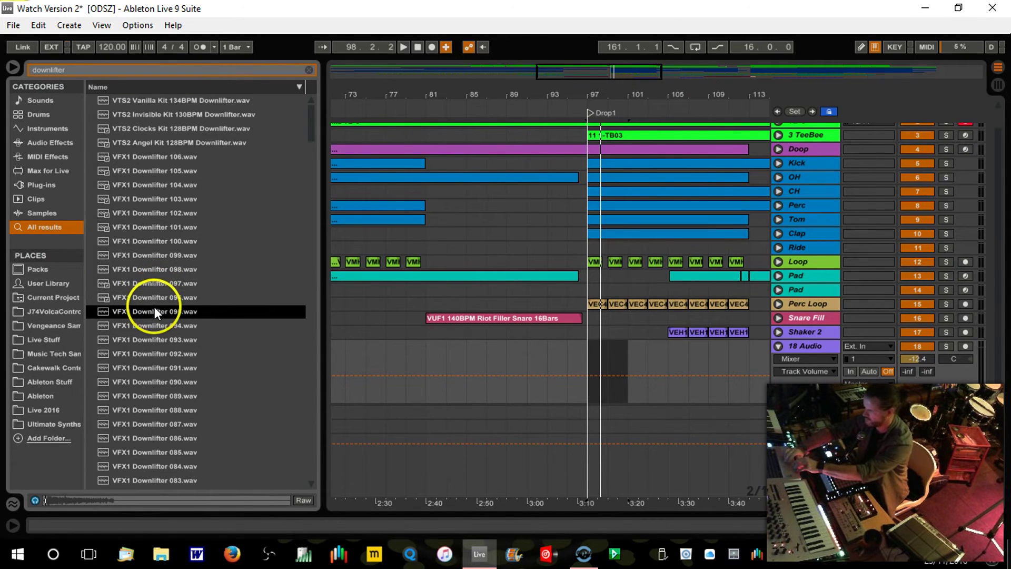
# Place VFX1 Downlifter 092.wav at bar 97 on the new audio track and set the track's volume to -13.2 dB during playback.
pyautogui.click(156, 352)
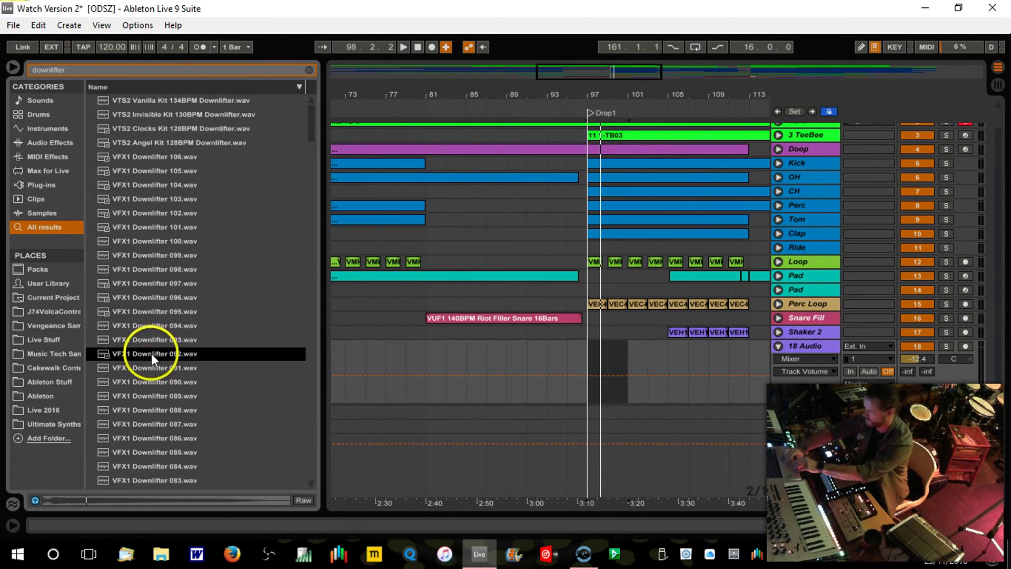
pyautogui.moveTo(150, 353); pyautogui.dragTo(593, 361)
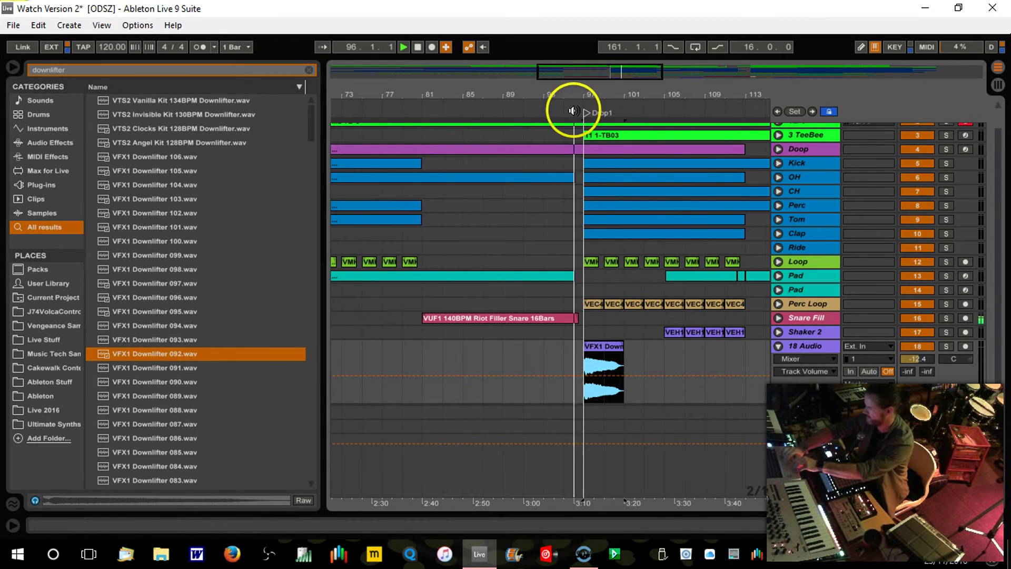
pyautogui.moveTo(920, 357); pyautogui.dragTo(920, 349)
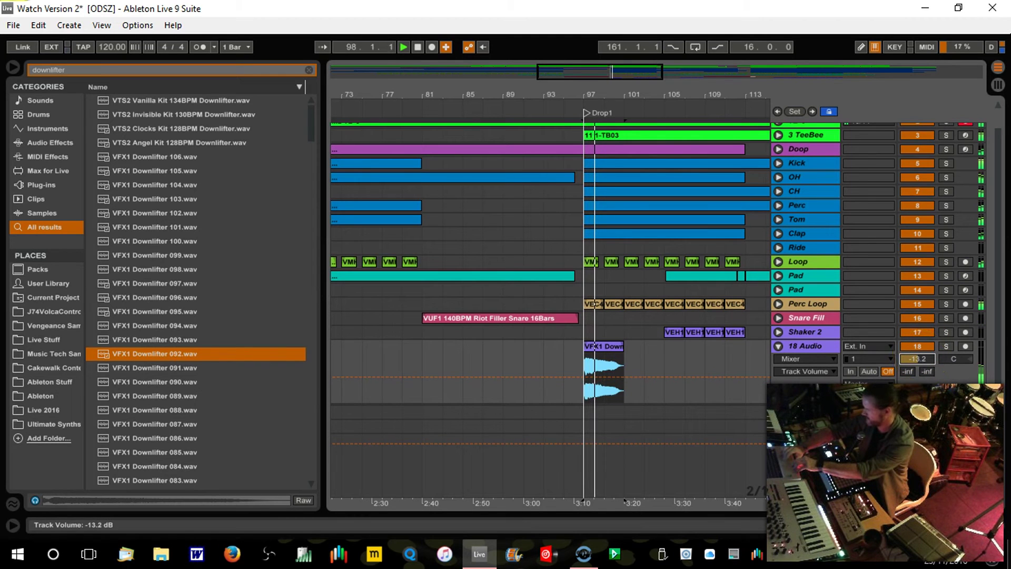
pyautogui.click(421, 412)
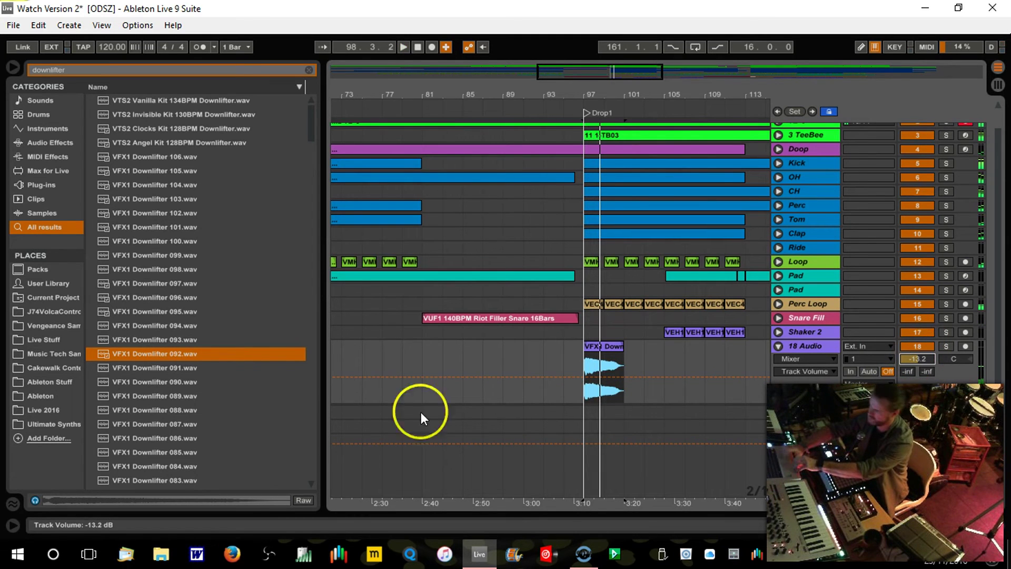
# Audition VFX1 Downlifter 088.wav and the VTS2 Vanilla, Invisible, Clocks and Angel Kit downlifter samples.
pyautogui.click(152, 413)
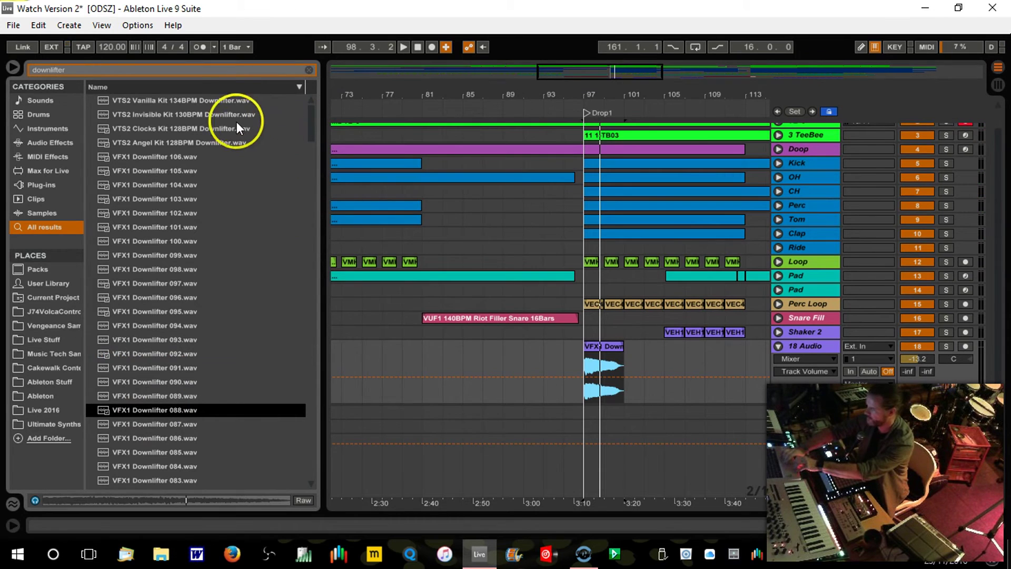
pyautogui.click(220, 99)
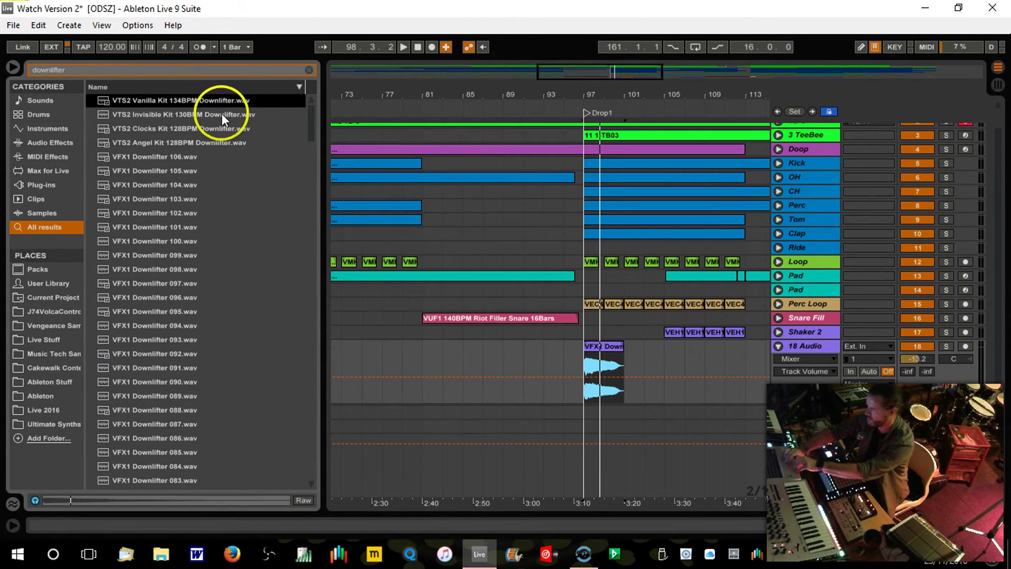
pyautogui.click(222, 114)
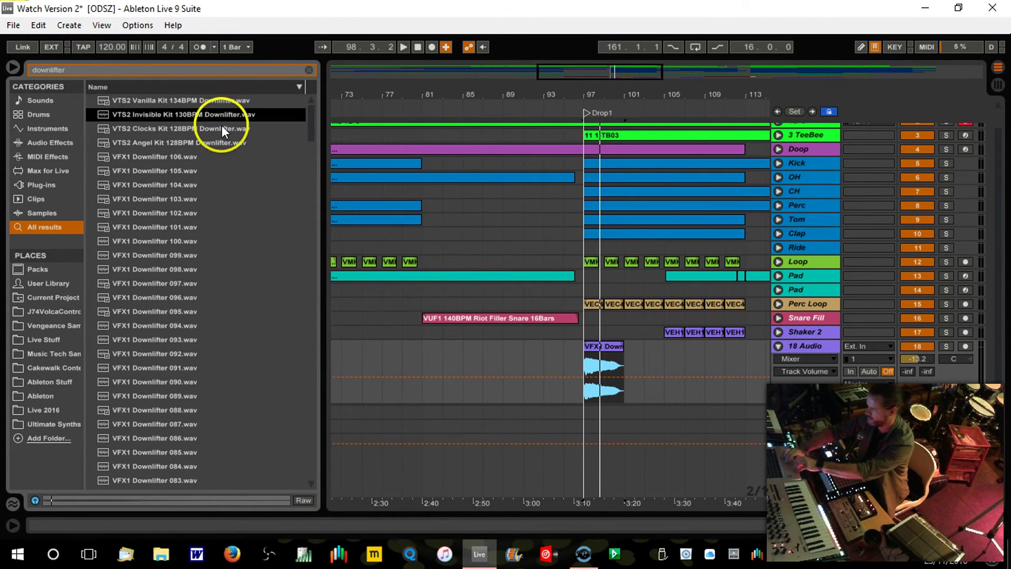
pyautogui.click(222, 129)
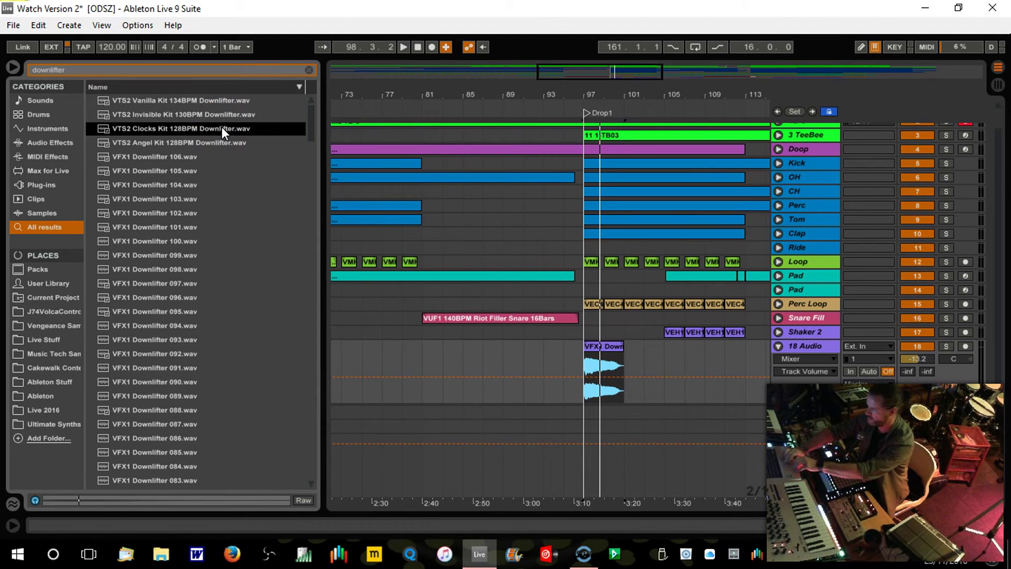
pyautogui.click(217, 144)
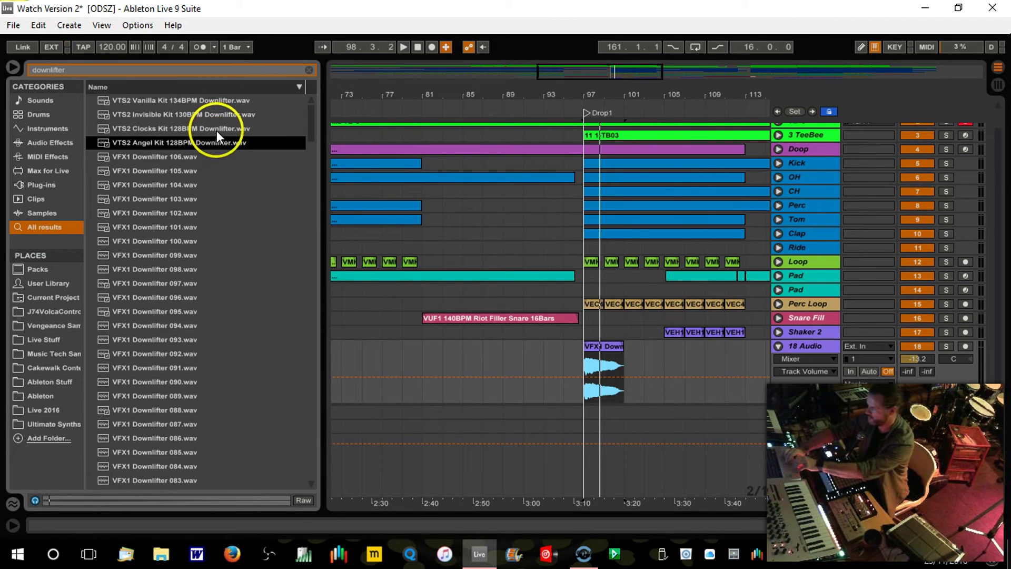
pyautogui.click(216, 132)
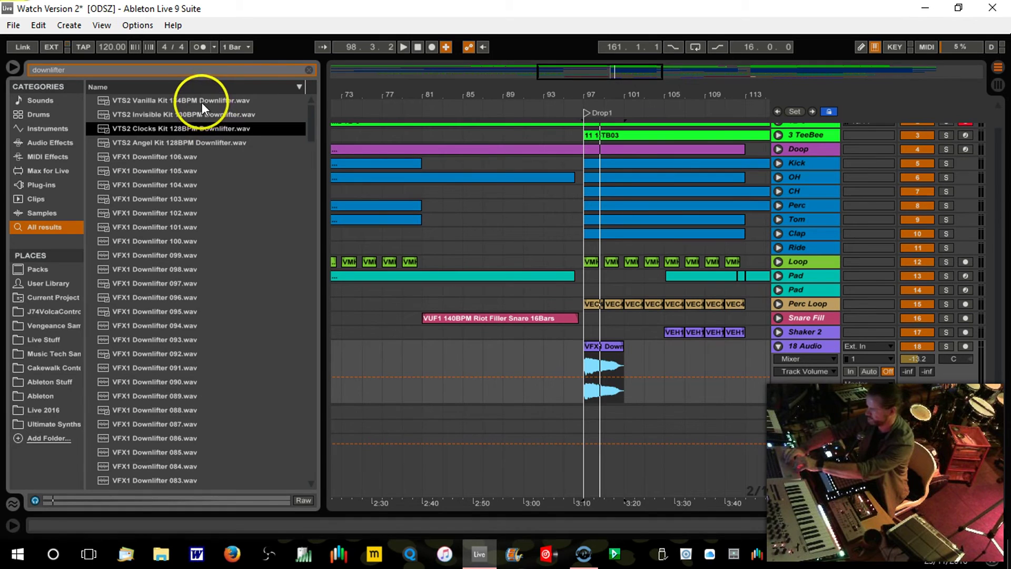
# Replace the bar 97 downlifter clip with VTS2 Vanilla Kit 134BPM Downlifter.wav and set the track's volume to -13.0 dB during playback.
pyautogui.moveTo(201, 101); pyautogui.dragTo(605, 280)
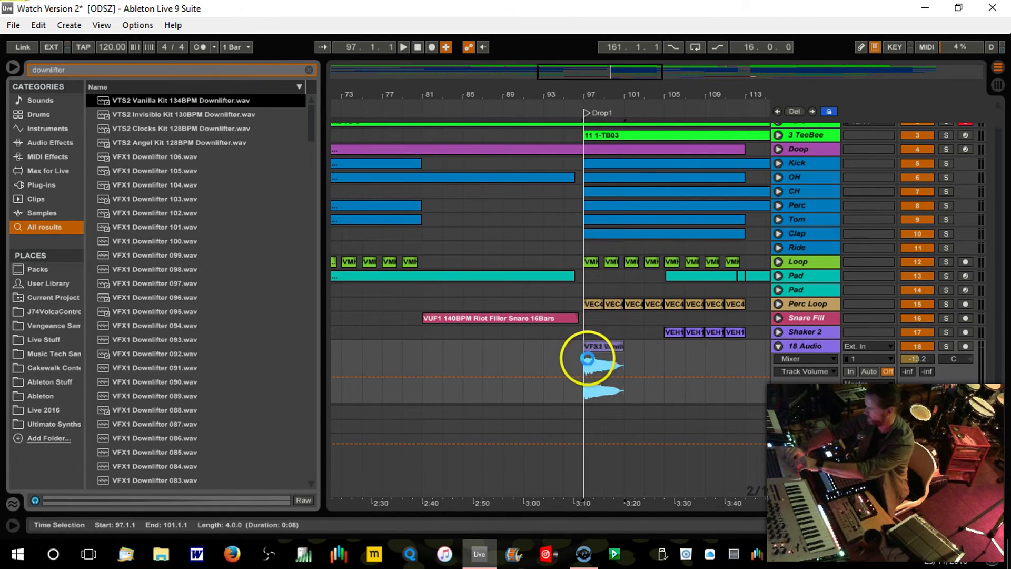
pyautogui.moveTo(588, 358); pyautogui.dragTo(588, 359)
pyautogui.click(577, 114)
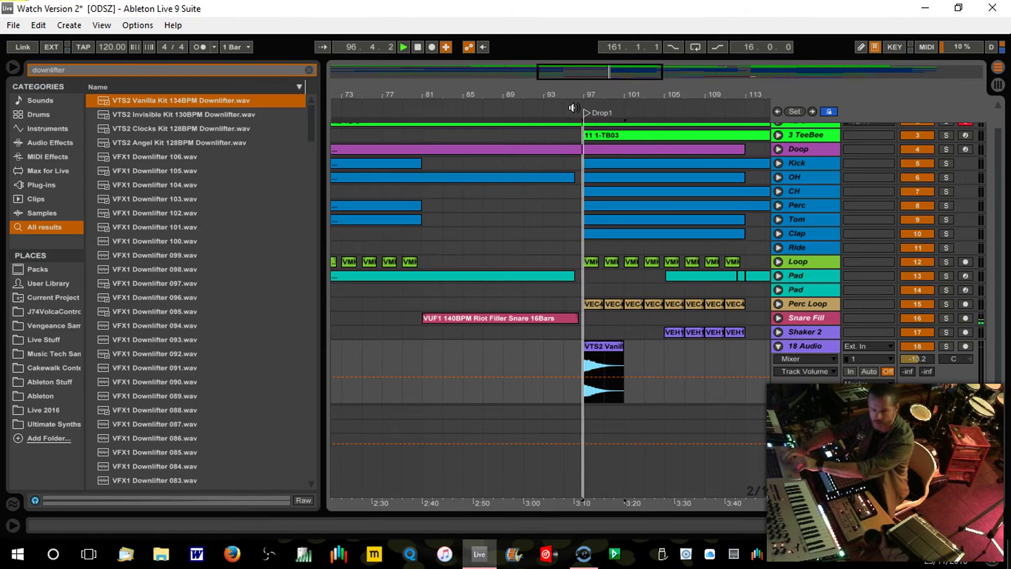
pyautogui.moveTo(923, 360); pyautogui.dragTo(924, 359)
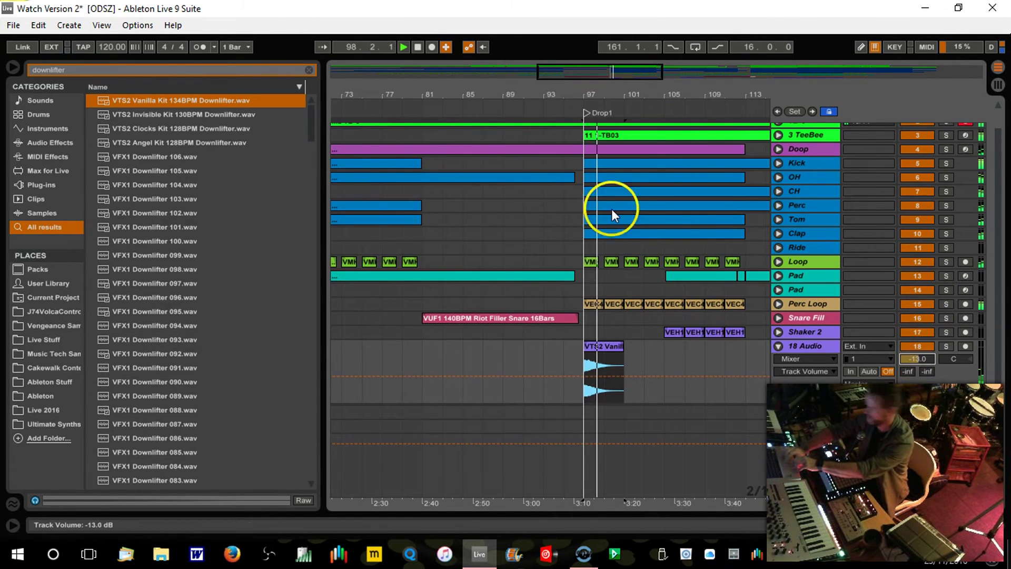
# Clear the downlifter search, hide the browser, and fold the downlifter's audio track in the arrangement.
pyautogui.click(308, 70)
pyautogui.click(11, 68)
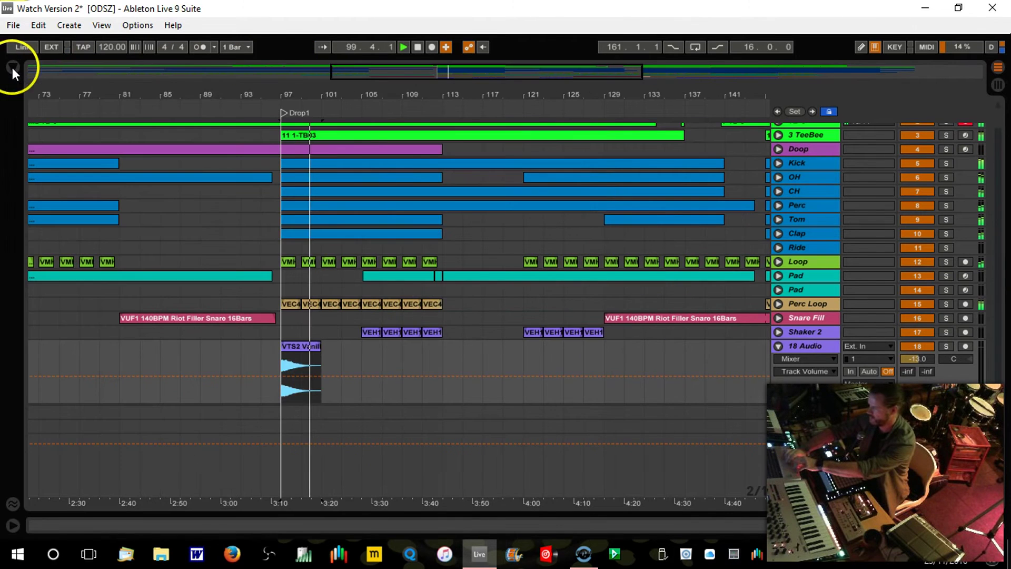
pyautogui.moveTo(253, 94); pyautogui.dragTo(248, 90)
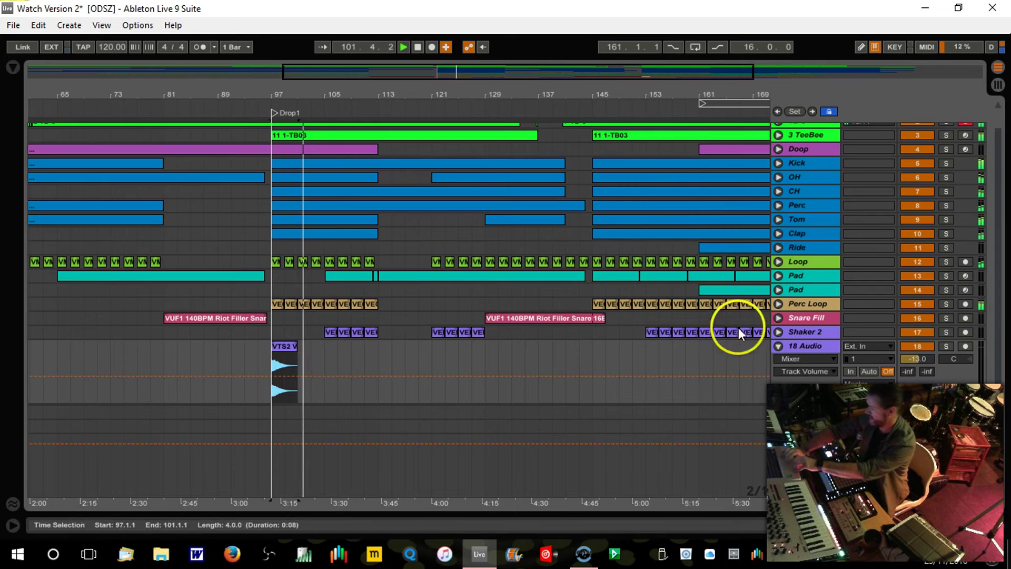
pyautogui.click(778, 346)
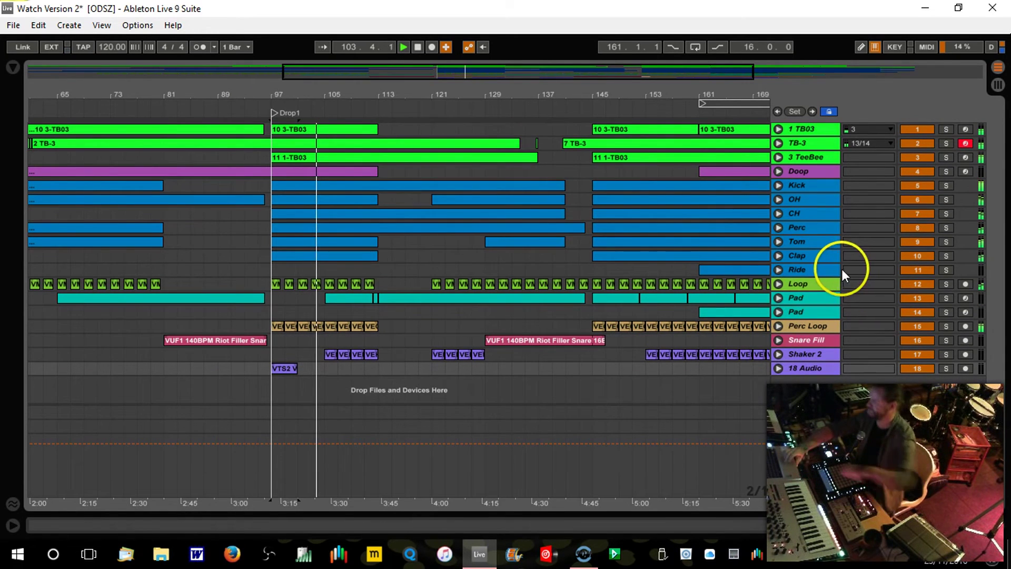
# Reopen the browser, search it for "crash", and save the Live set.
pyautogui.click(13, 69)
pyautogui.write('crash')
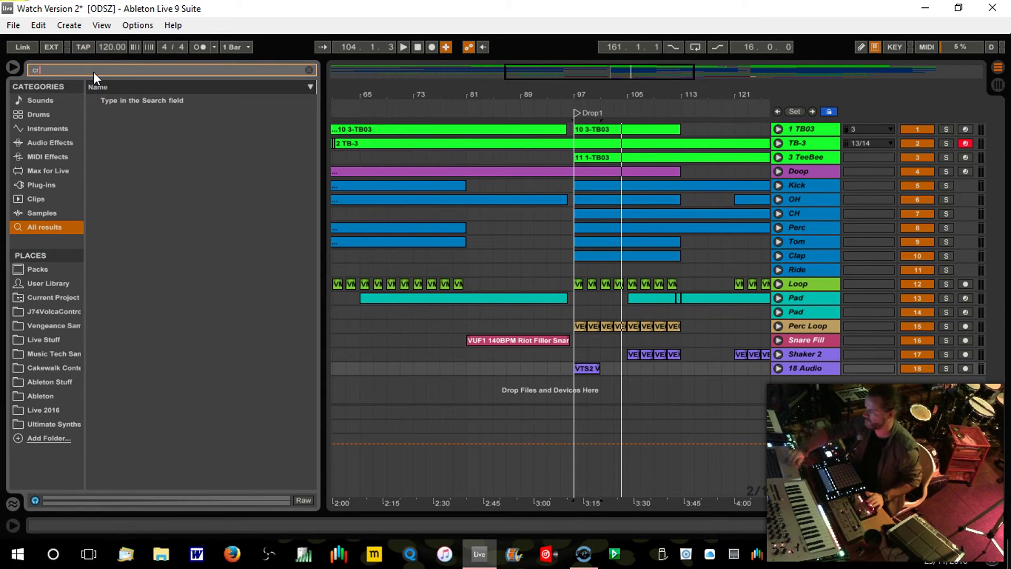
pyautogui.click(13, 25)
pyautogui.click(48, 157)
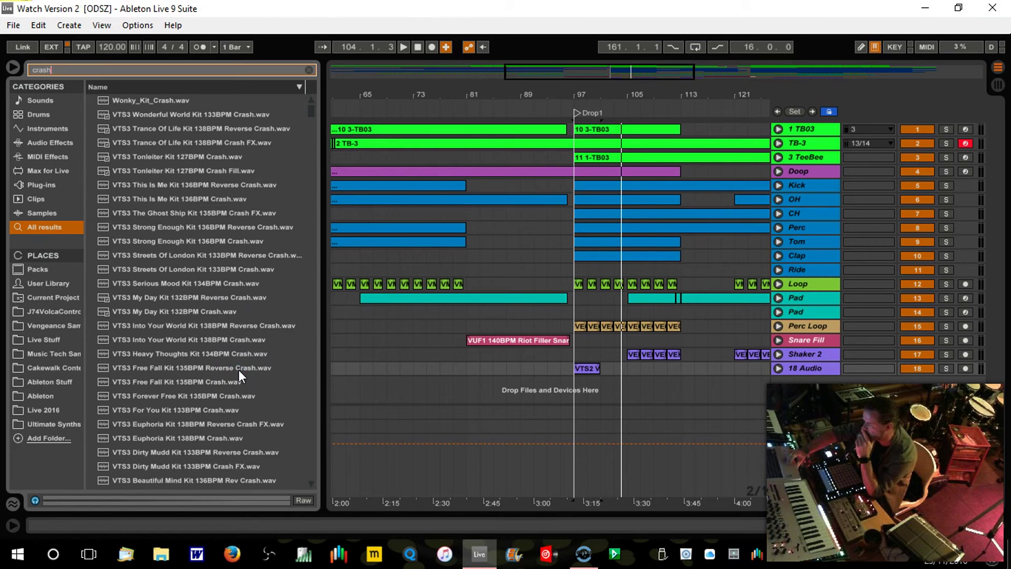
# Audition the VTS3 Free Fall Reverse, Heavy Thoughts, Into Your World and My Day Kit crash samples.
pyautogui.click(239, 369)
pyautogui.click(236, 354)
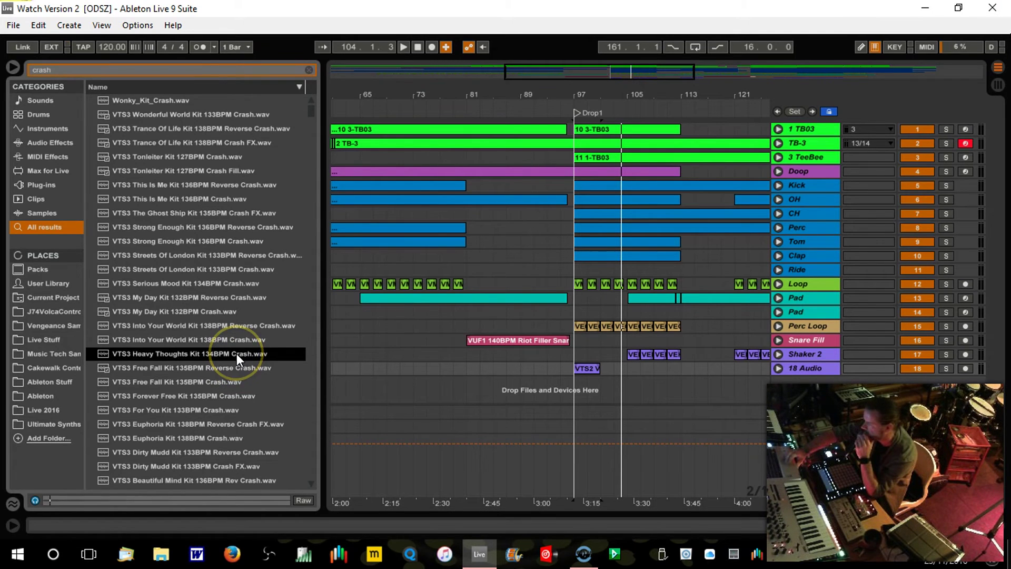
pyautogui.click(235, 341)
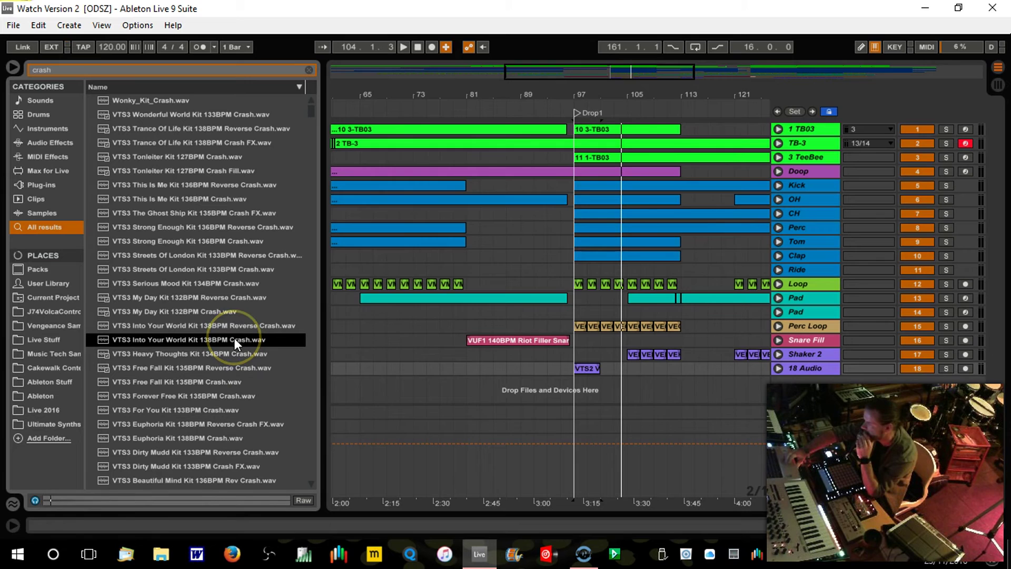
pyautogui.click(214, 311)
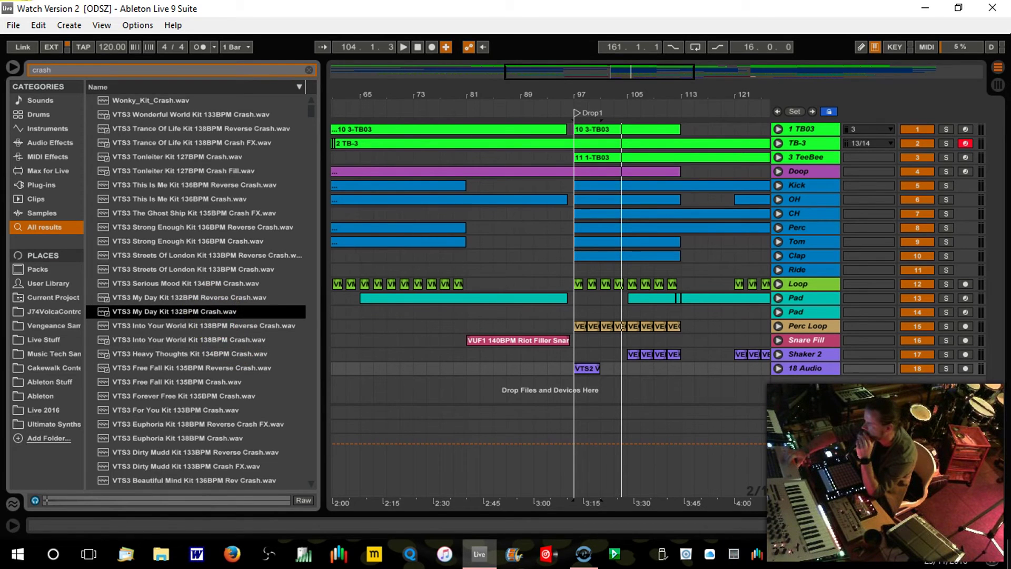
# Narrow the crash results to Cymbal under Drum Hits and preview Crash 14 BigPunchy.adg.
pyautogui.click(41, 115)
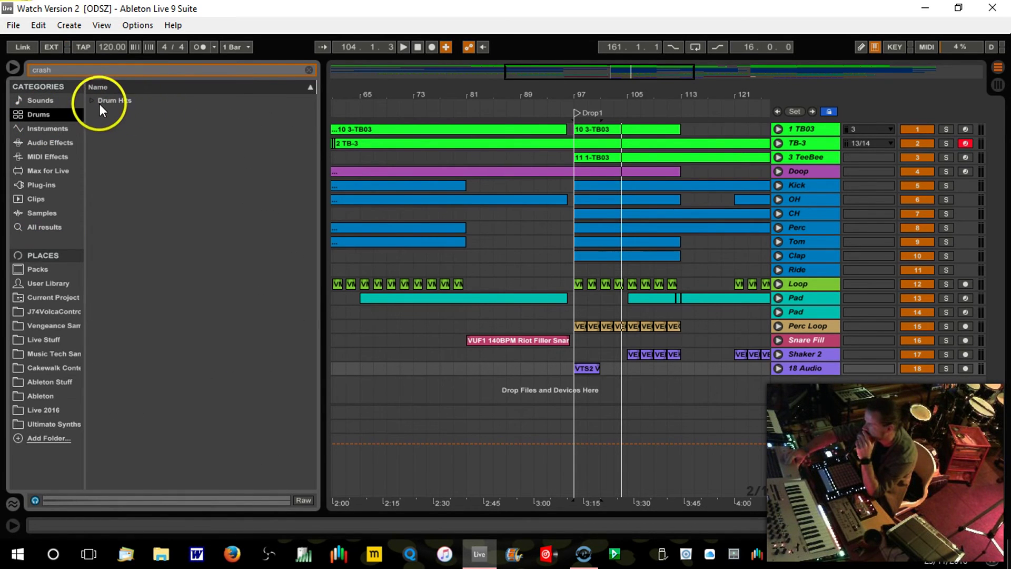
pyautogui.click(93, 101)
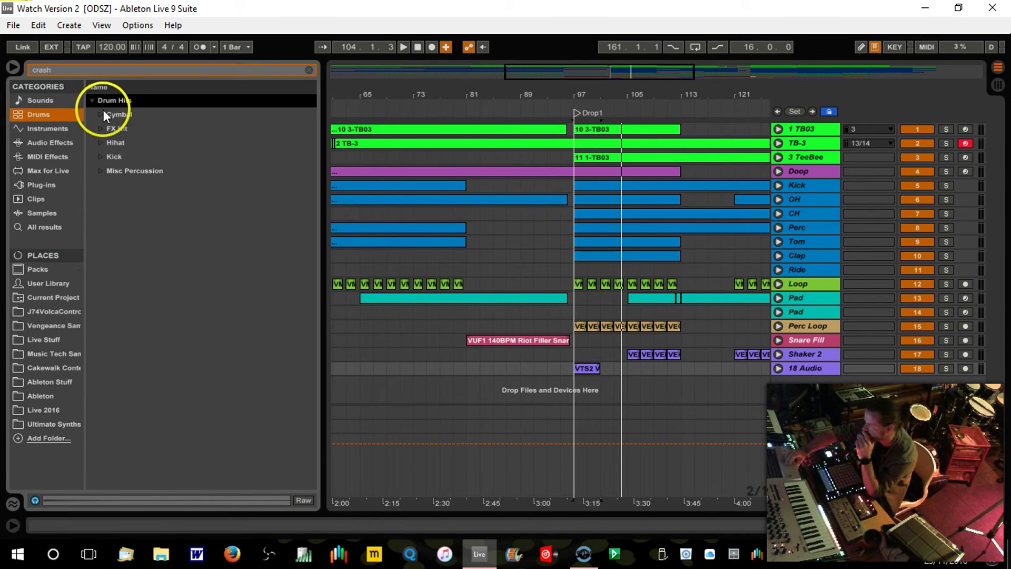
pyautogui.click(102, 114)
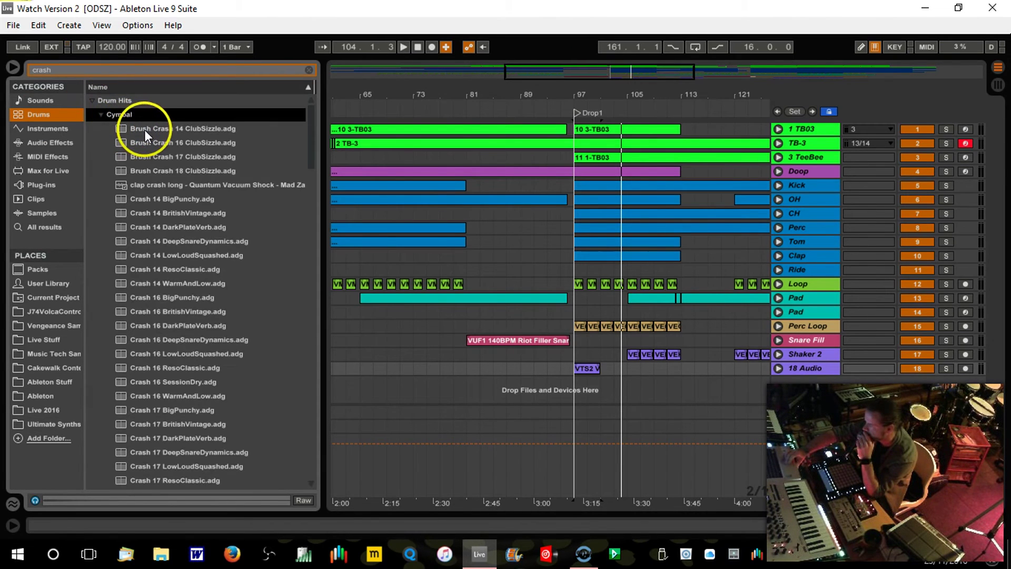
pyautogui.click(159, 199)
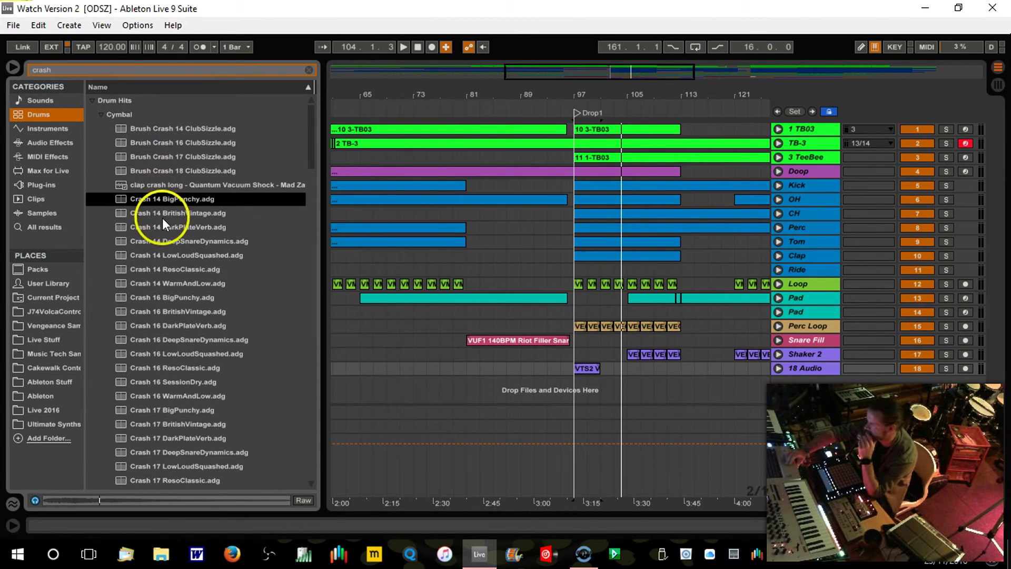
# Try Crash 14 BritishVintage.adg as an instrument on a new track below the downlifter track.
pyautogui.click(164, 219)
pyautogui.moveTo(163, 220); pyautogui.dragTo(580, 383)
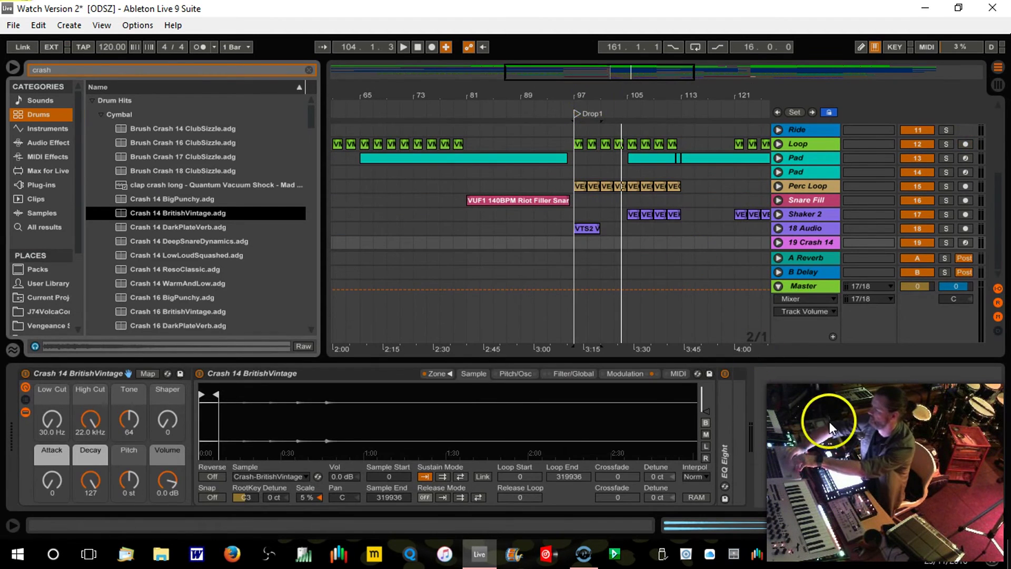
pyautogui.moveTo(584, 95); pyautogui.dragTo(582, 94)
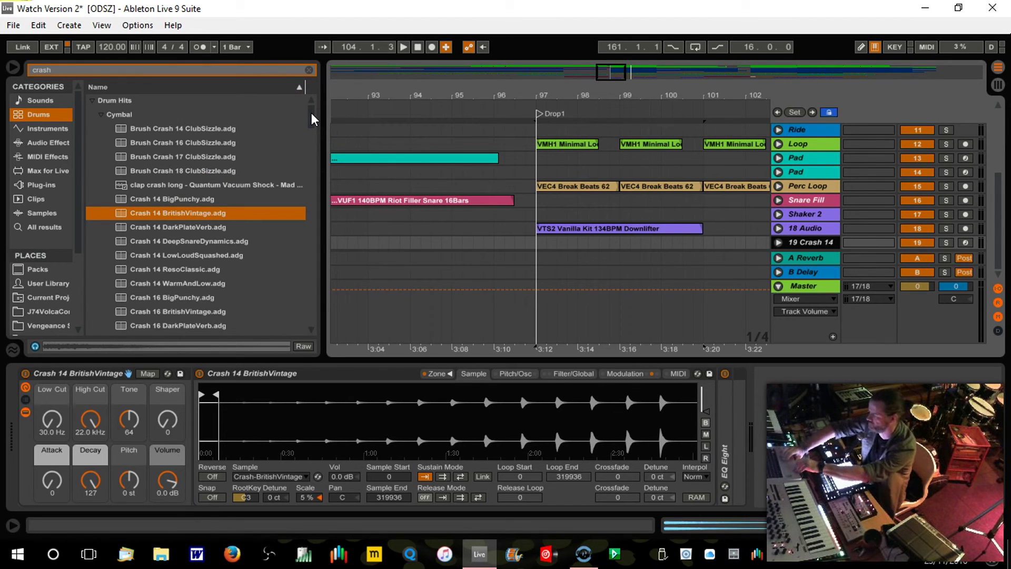
# Audition cymbal samples Crash Acoustified 01, Crash Acoustified 10, Crash Flangersweep and Crash Electrified 14.
pyautogui.moveTo(311, 113); pyautogui.dragTo(304, 164)
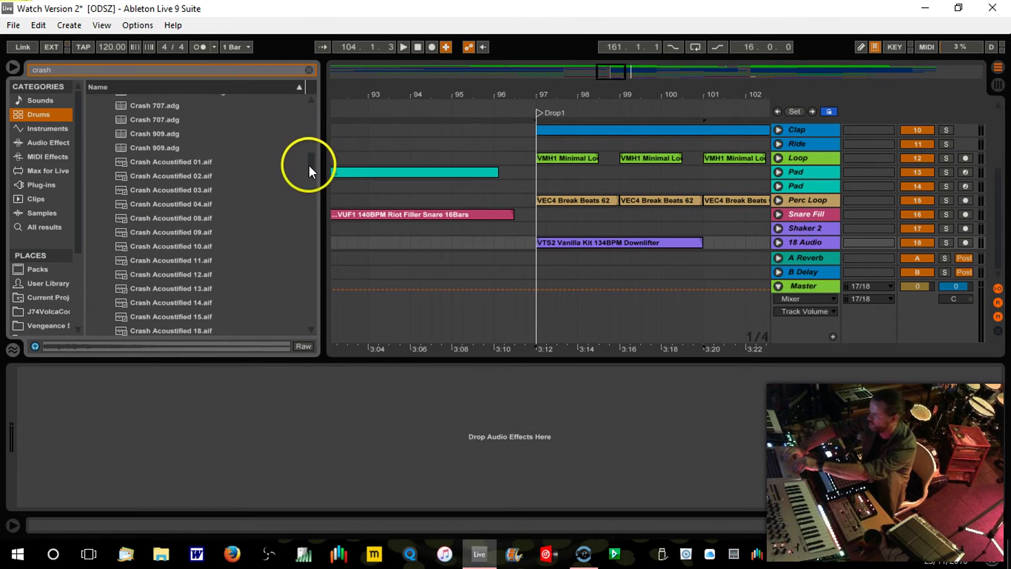
pyautogui.click(203, 161)
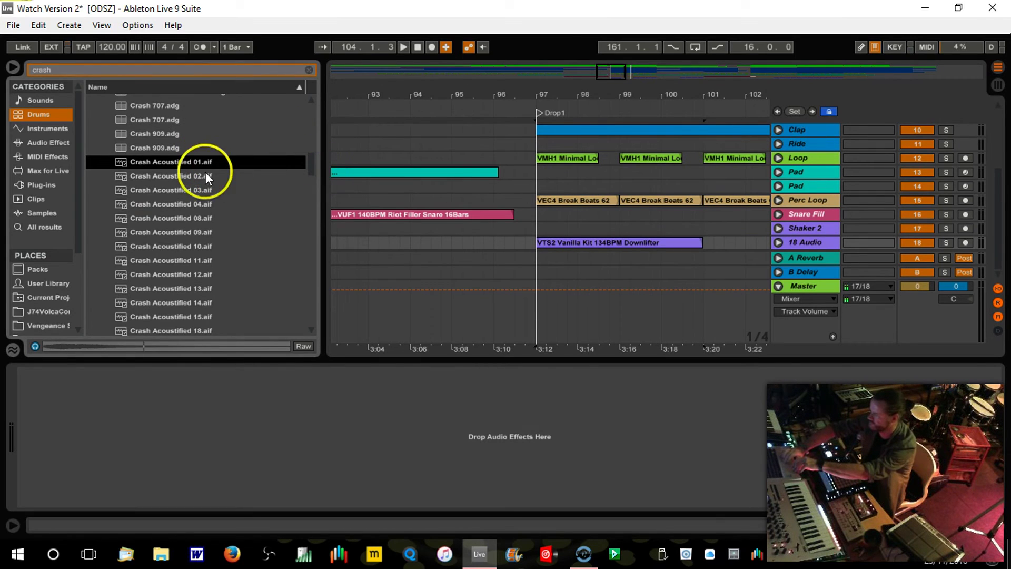
pyautogui.click(178, 247)
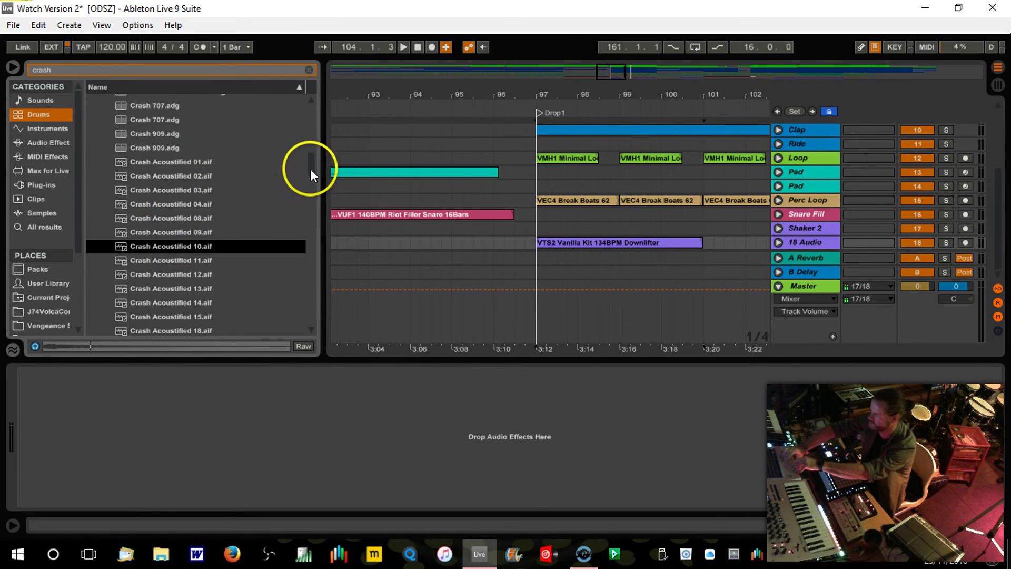
pyautogui.moveTo(311, 170); pyautogui.dragTo(309, 203)
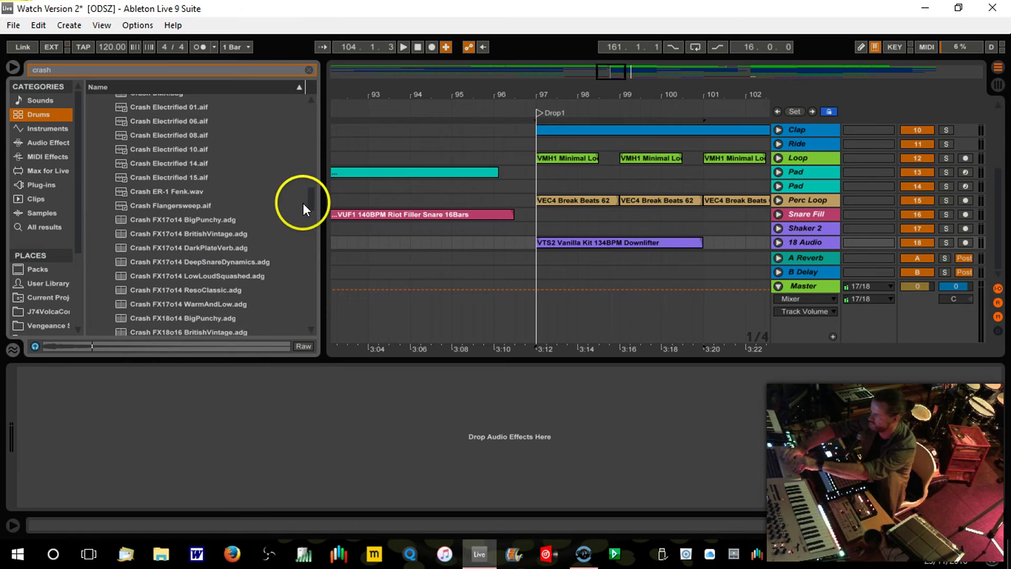
pyautogui.click(206, 205)
pyautogui.click(181, 166)
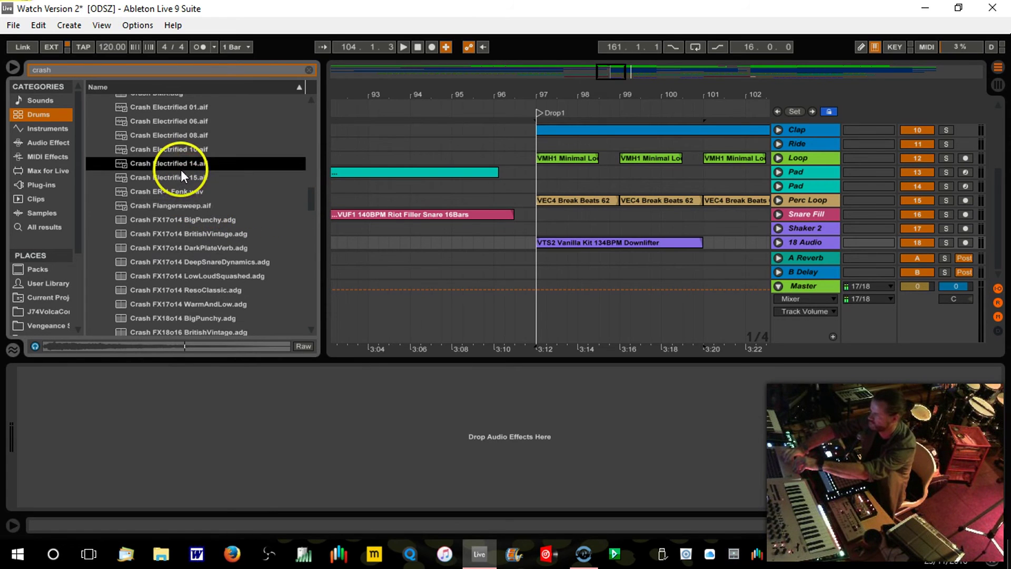
# Audition Crash Kindified 01.aif and Crash LD.adg further down the cymbal list.
pyautogui.moveTo(311, 198); pyautogui.dragTo(312, 223)
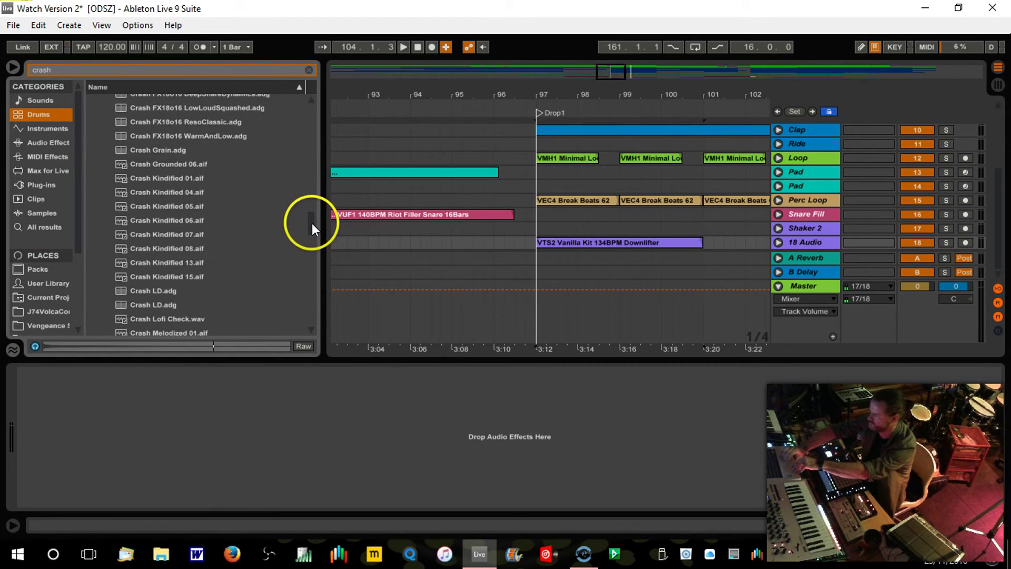
pyautogui.click(141, 175)
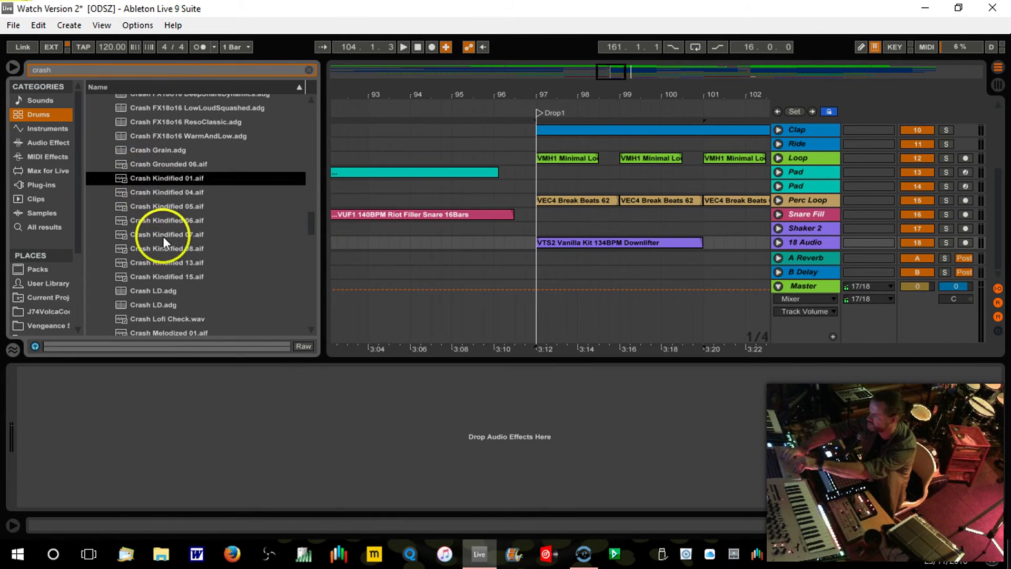
pyautogui.click(161, 287)
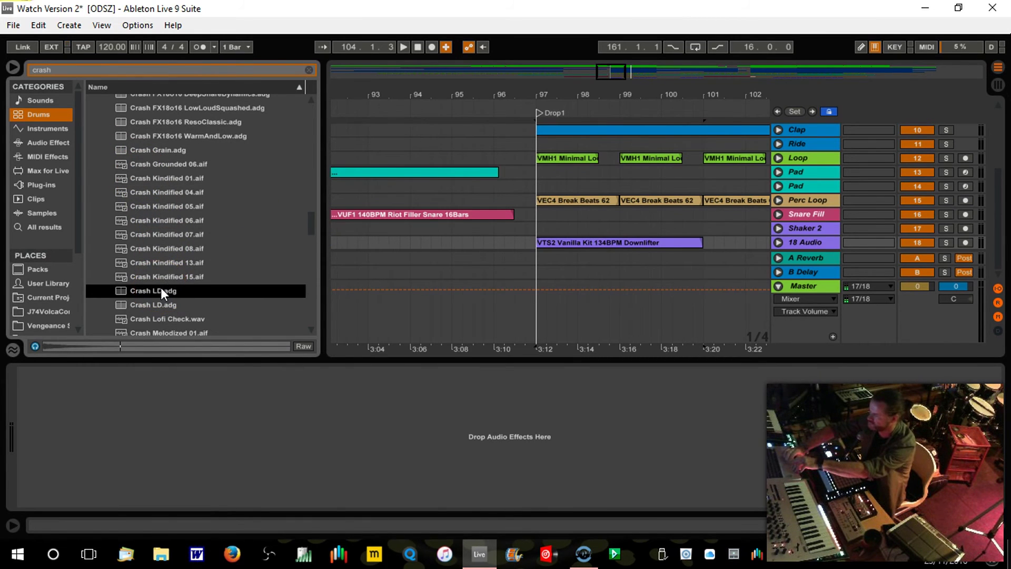
# Preview Crash-BrightRoom14-Stick-Hit-Hard.aif, try to place it in the arrangement, and hide the device view.
pyautogui.moveTo(312, 226); pyautogui.dragTo(305, 280)
pyautogui.click(217, 249)
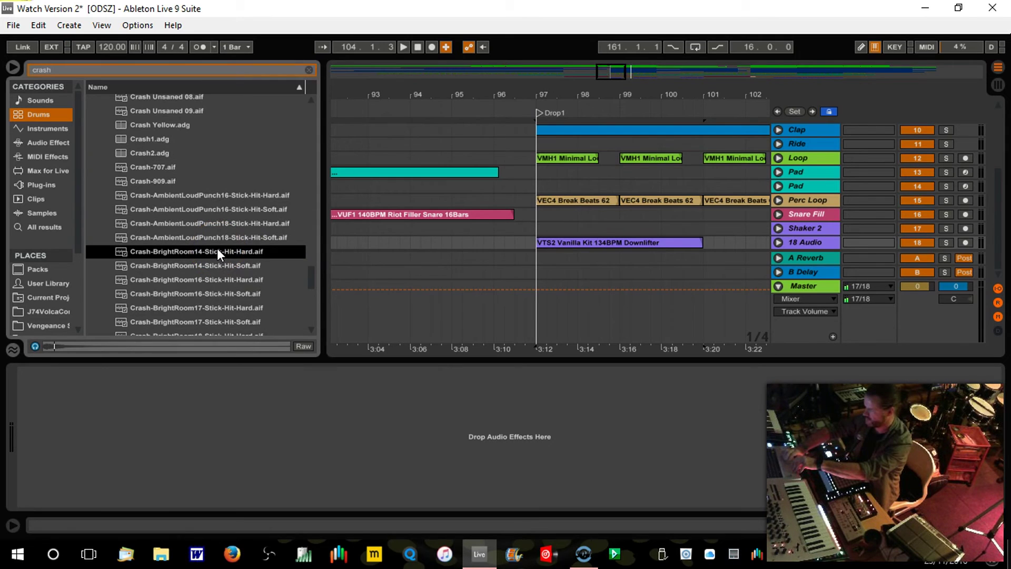
pyautogui.moveTo(217, 252)
pyautogui.mouseDown()
pyautogui.moveTo(515, 273)
pyautogui.moveTo(544, 256)
pyautogui.moveTo(508, 227)
pyautogui.mouseUp()
pyautogui.click(399, 163)
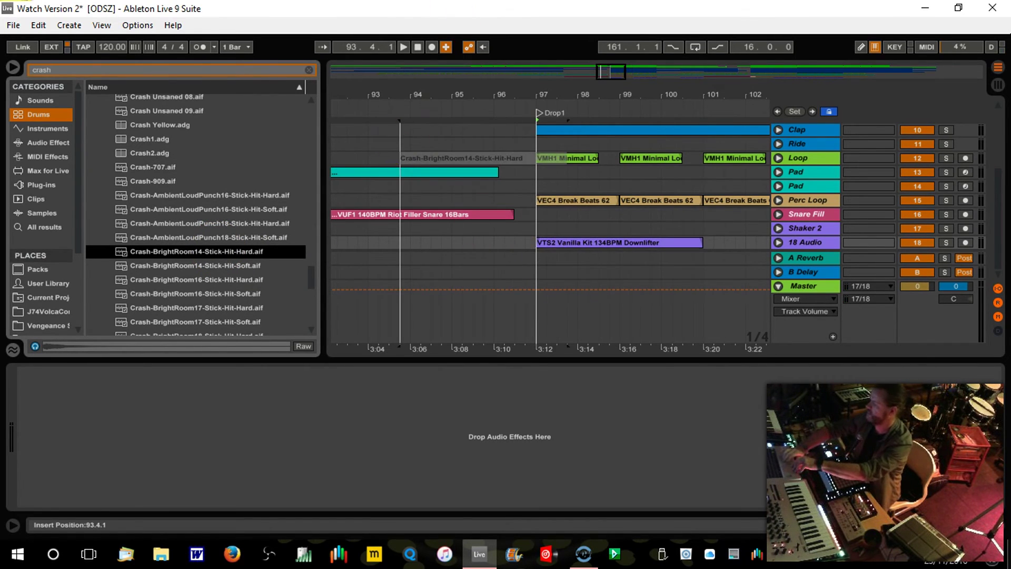
pyautogui.click(1000, 525)
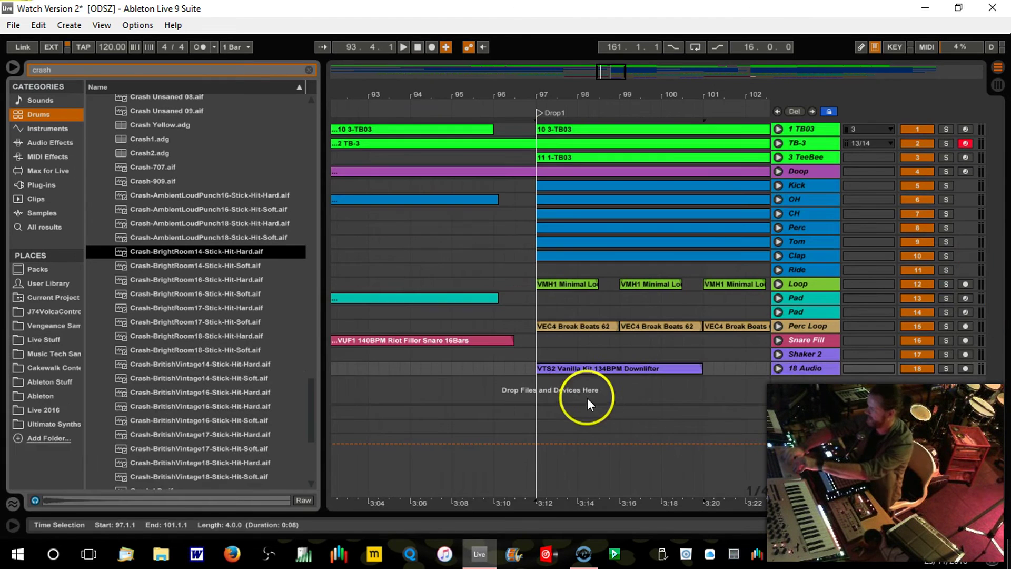
# Place Crash-BrightRoom14-Stick-Hit-Hard.aif at Drop1, bar 97, on a new audio track below the downlifter track.
pyautogui.click(176, 269)
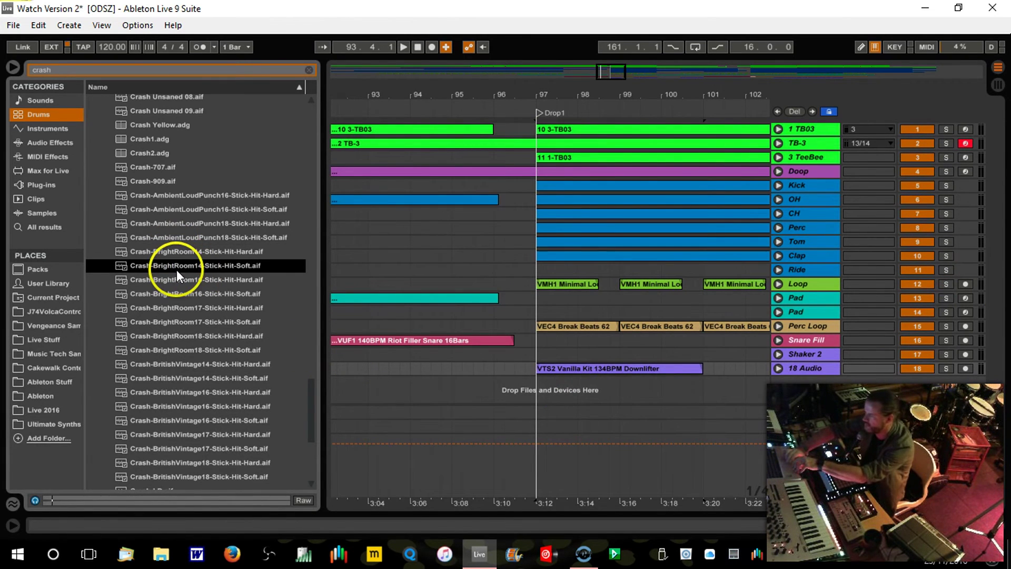
pyautogui.moveTo(182, 251); pyautogui.dragTo(538, 390)
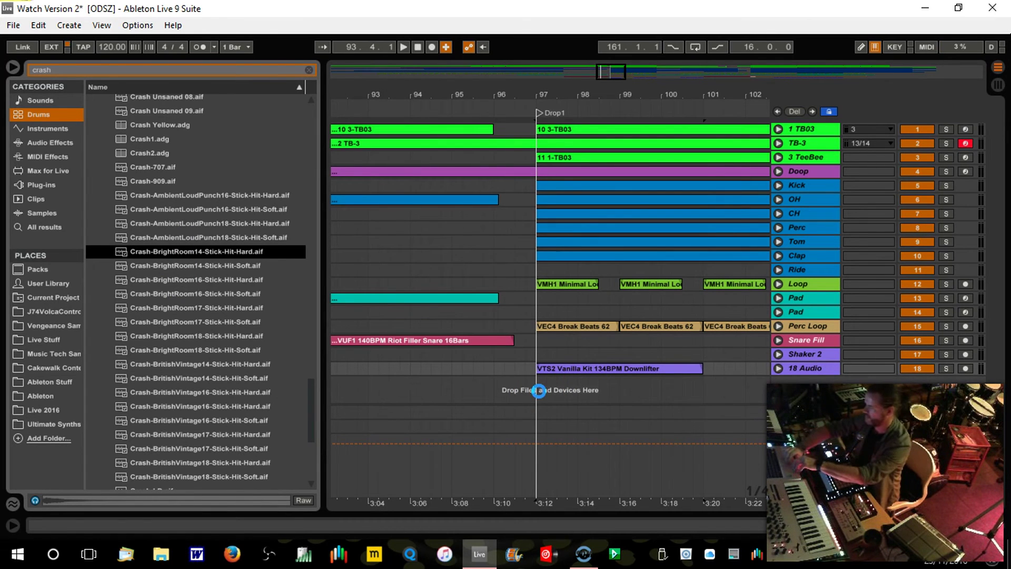
pyautogui.moveTo(296, 258); pyautogui.dragTo(539, 385)
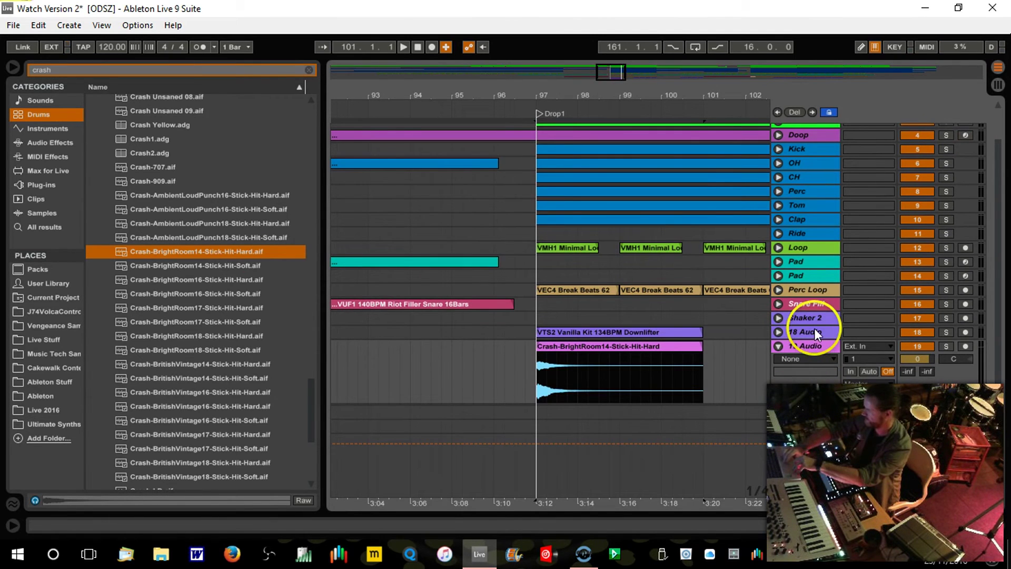
# Rename the downlifter track as Down woosh and the new crash sample's track as Crash.
pyautogui.doubleClick(814, 333)
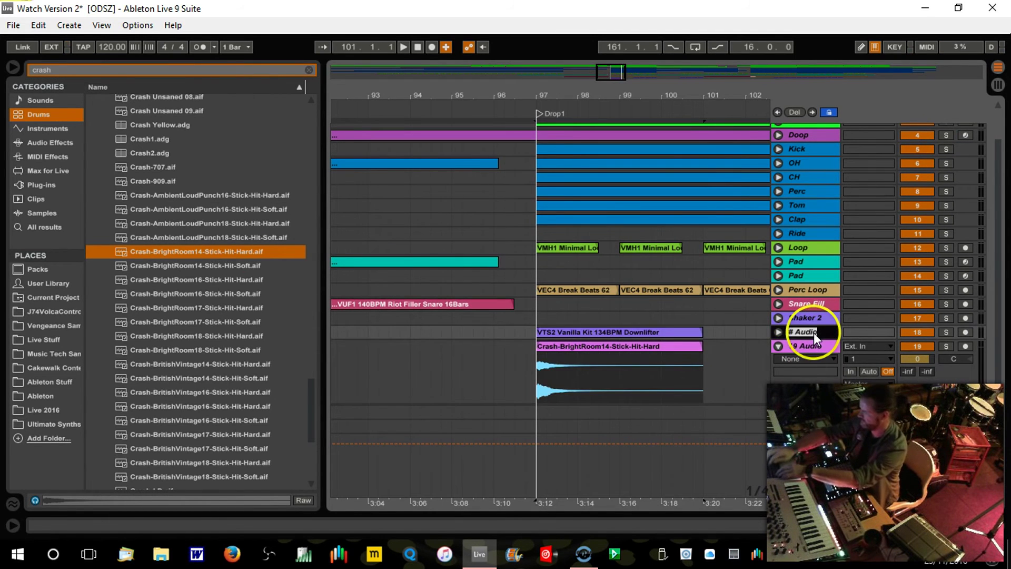
pyautogui.write('Down')
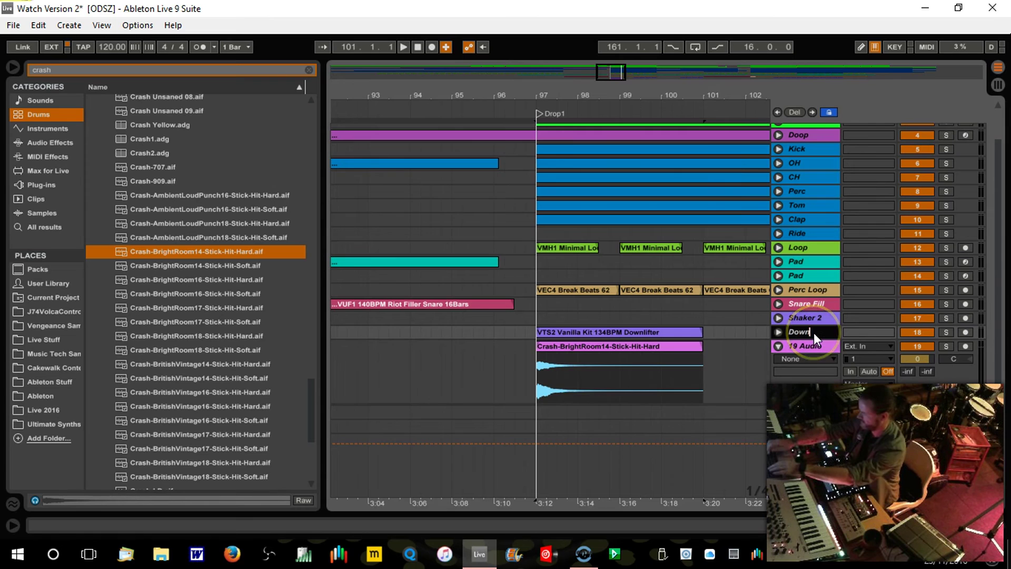
pyautogui.write(' woosh')
pyautogui.click(814, 347)
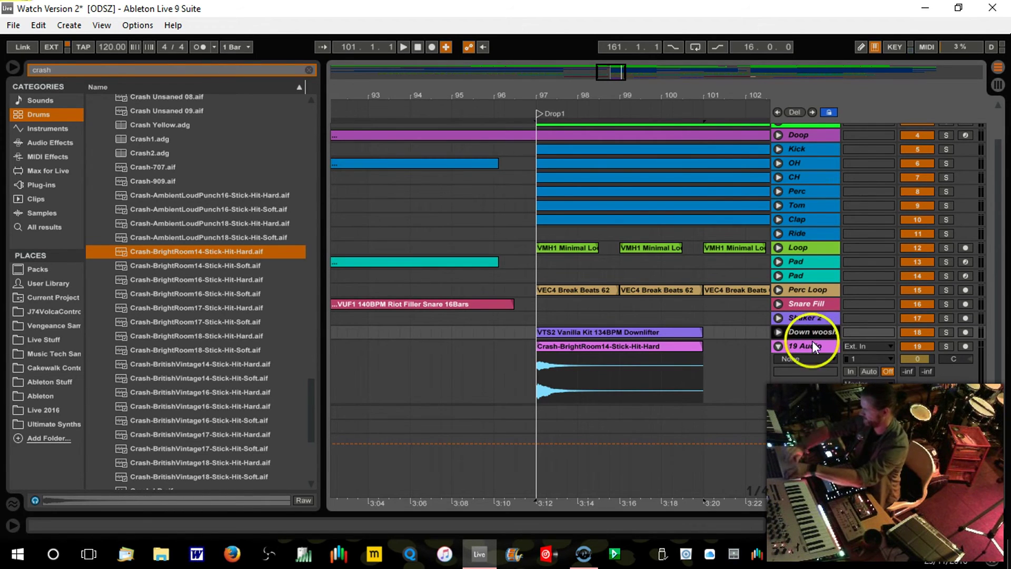
pyautogui.hotkey('ctrl', 'r')
pyautogui.write('Crash')
pyautogui.press('Return')
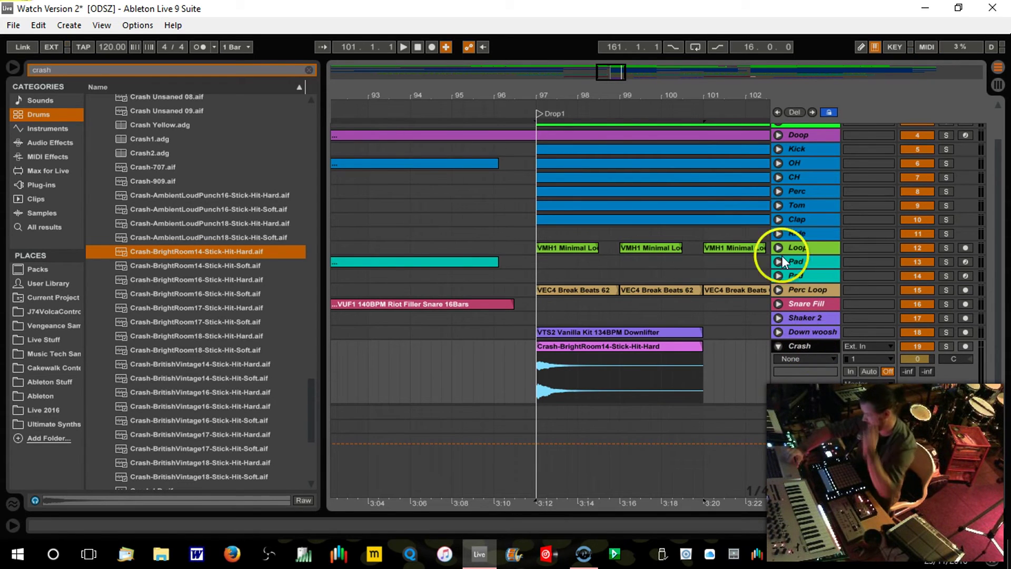
# Play the arrangement from Drop1, clear the browser's crash search and hide the browser.
pyautogui.moveTo(541, 94); pyautogui.dragTo(533, 101)
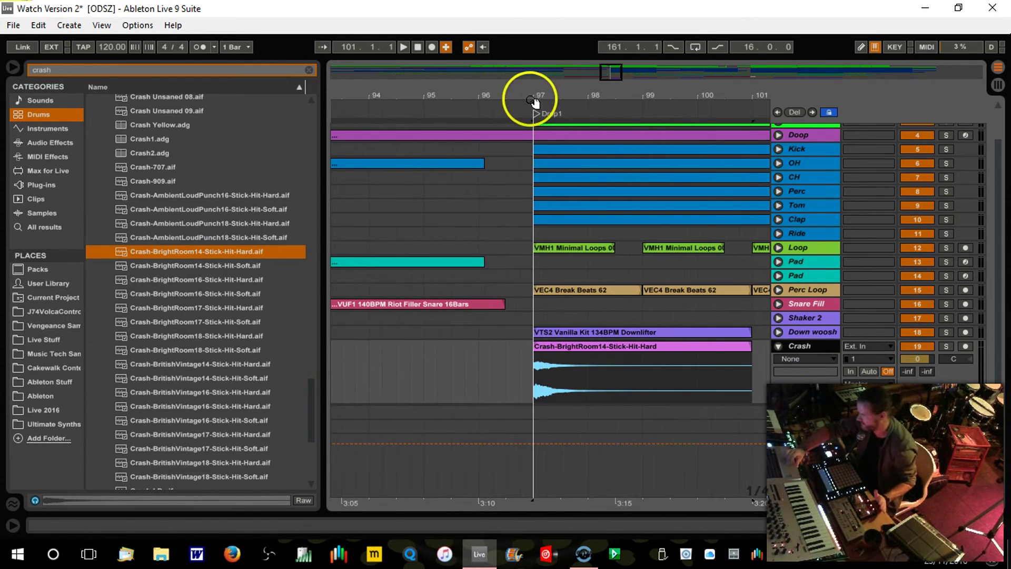
pyautogui.press('space')
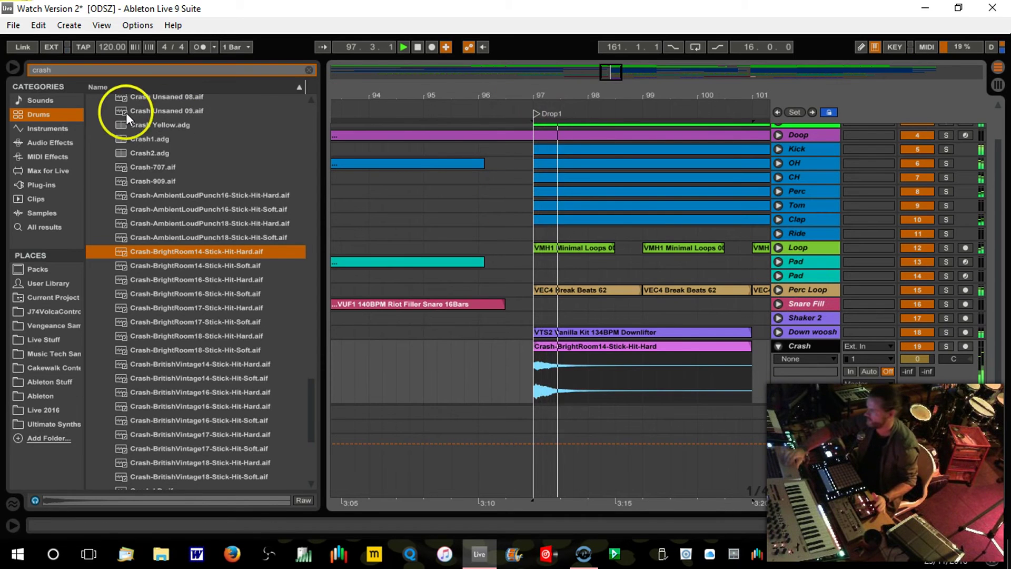
pyautogui.click(309, 69)
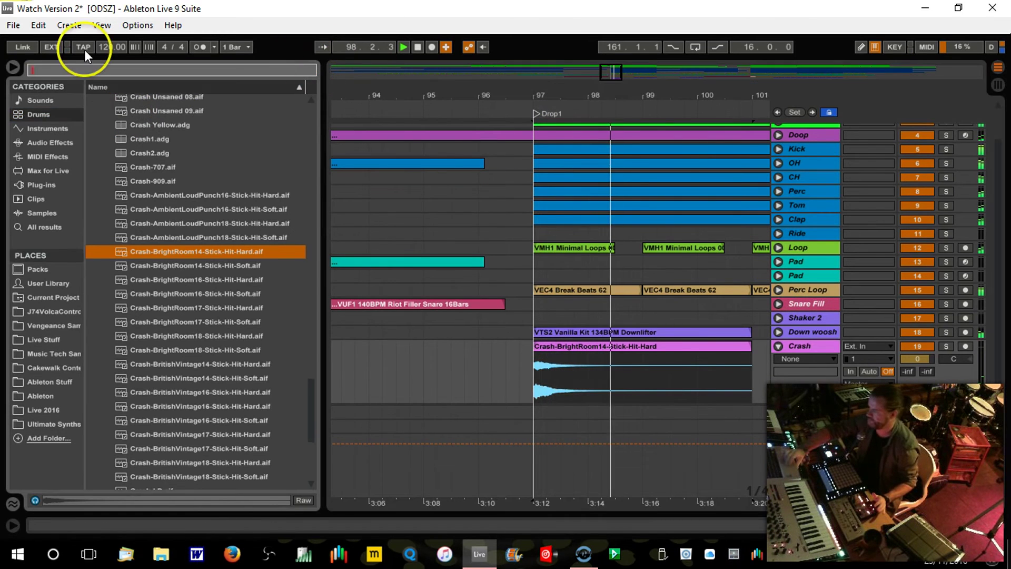
pyautogui.click(8, 67)
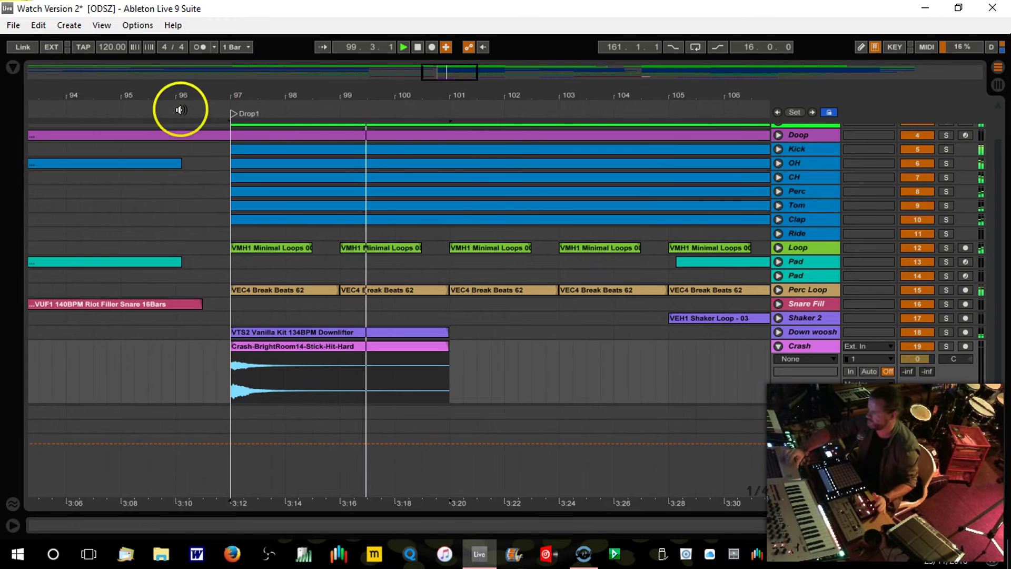
# Restart playback just before Drop1 and lower the Crash track's volume to -2.7 dB.
pyautogui.click(140, 106)
pyautogui.click(918, 359)
pyautogui.moveTo(918, 359); pyautogui.dragTo(917, 364)
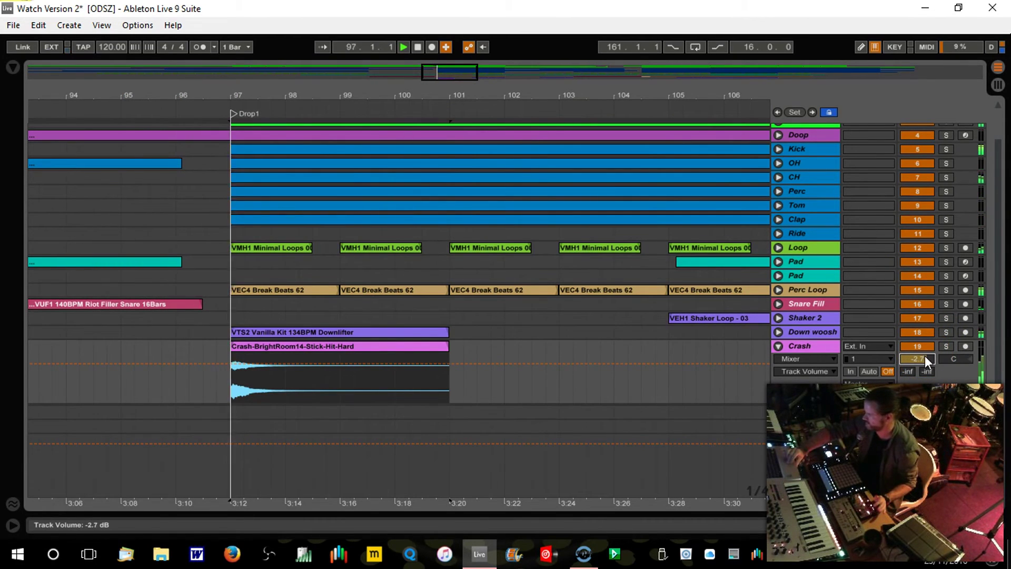
# Set the Down woosh track's sends to about -12 dB for A-Reverb and -17 dB for B-Delay, and fold the track.
pyautogui.click(778, 331)
pyautogui.moveTo(910, 356); pyautogui.dragTo(909, 358)
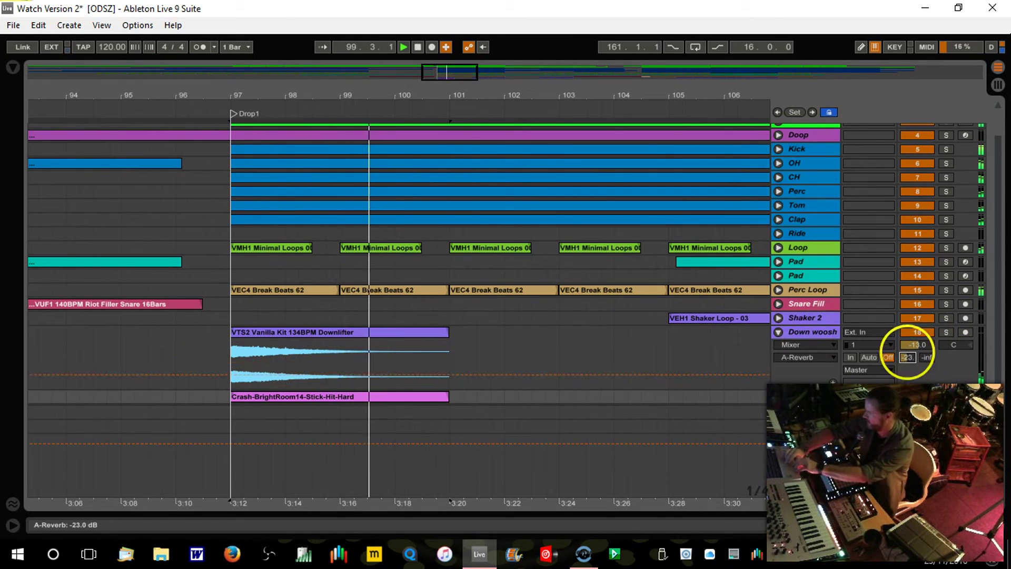
pyautogui.click(932, 362)
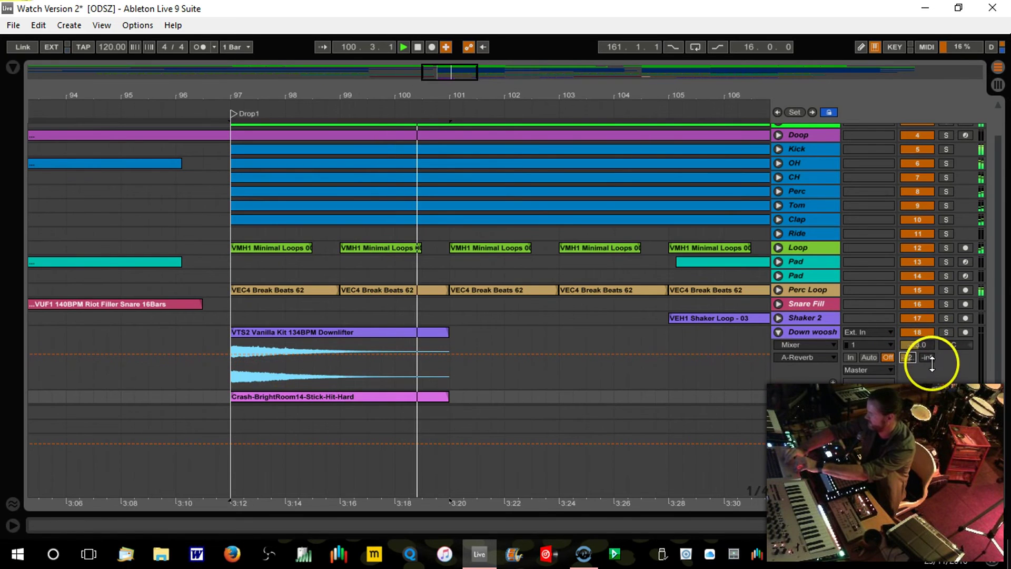
pyautogui.moveTo(932, 362); pyautogui.dragTo(932, 348)
pyautogui.click(308, 178)
pyautogui.click(224, 121)
pyautogui.click(723, 442)
pyautogui.click(779, 330)
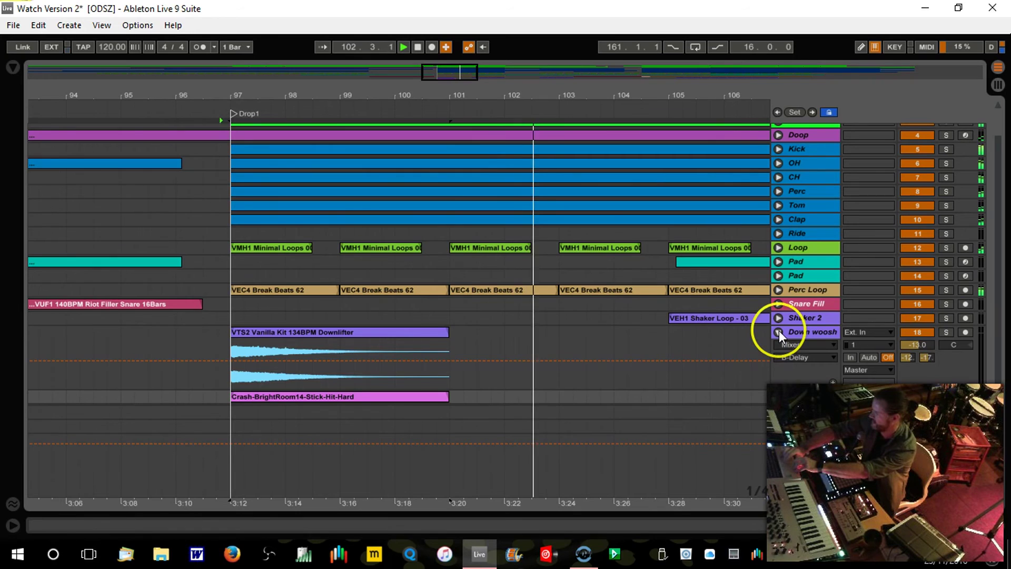
pyautogui.click(779, 330)
# Set the Crash track's volume to -6.7 dB with A-Reverb at about -15 dB and B-Delay at about -25 dB, and fold the track.
pyautogui.scroll(2, 779, 347)
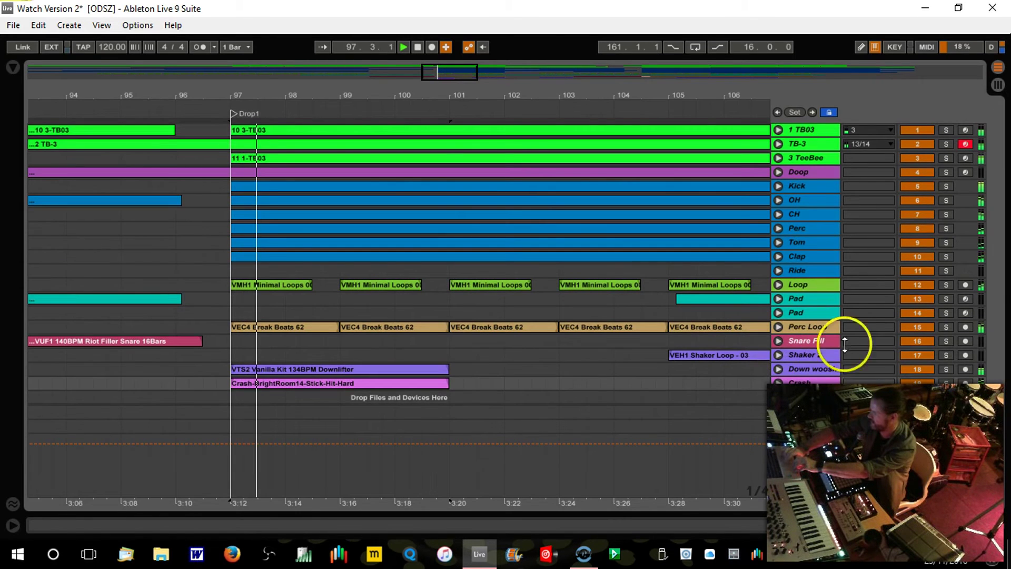
pyautogui.click(779, 383)
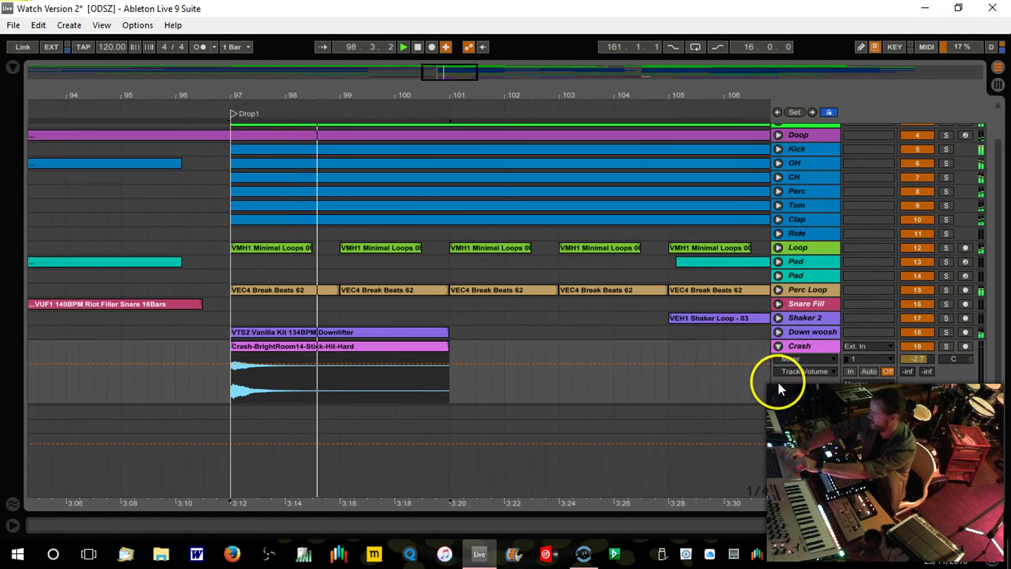
pyautogui.moveTo(918, 359)
pyautogui.mouseDown()
pyautogui.moveTo(908, 372)
pyautogui.moveTo(928, 364)
pyautogui.mouseUp()
pyautogui.click(210, 182)
pyautogui.moveTo(203, 95); pyautogui.dragTo(203, 91)
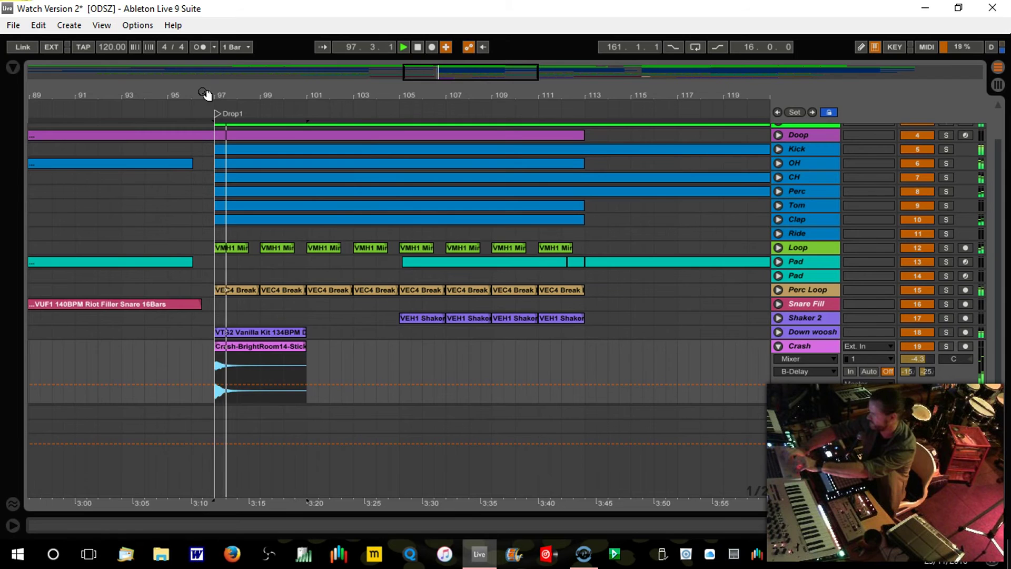
pyautogui.moveTo(921, 364); pyautogui.dragTo(921, 372)
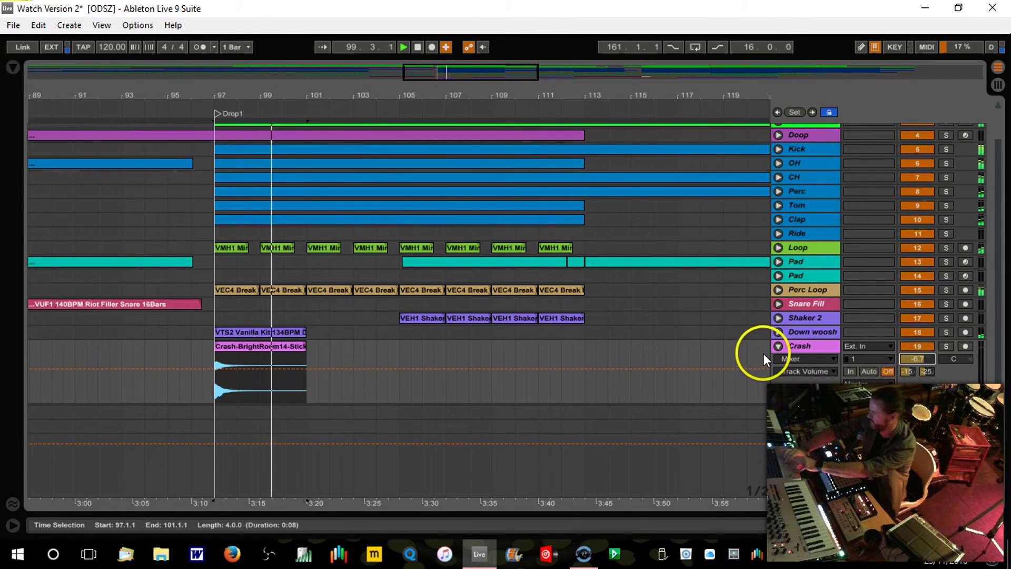
pyautogui.click(778, 346)
# Add a locator named Drop 2 at bar 145 of the arrangement.
pyautogui.moveTo(544, 89); pyautogui.dragTo(334, 90)
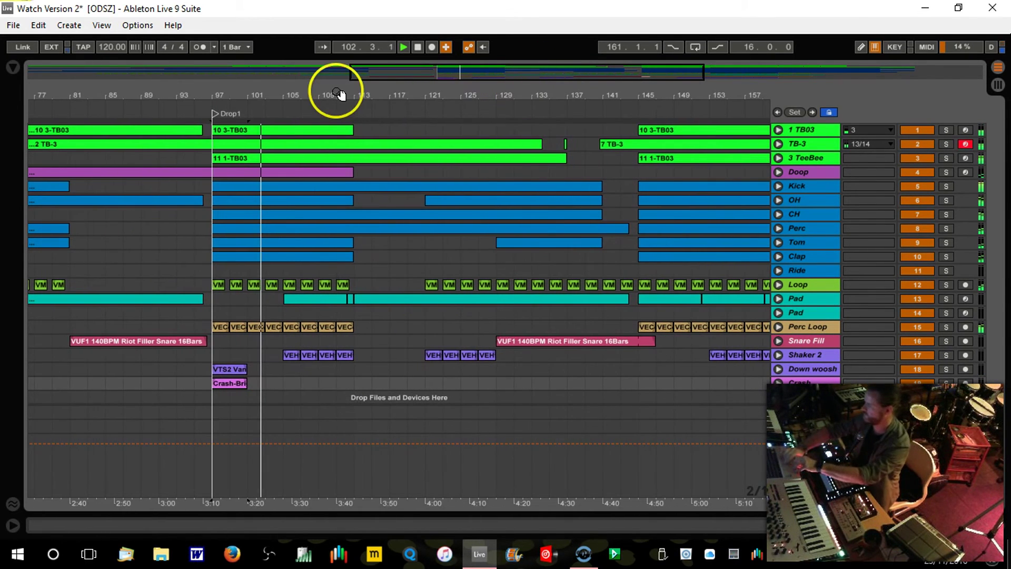
pyautogui.moveTo(642, 97); pyautogui.dragTo(609, 115)
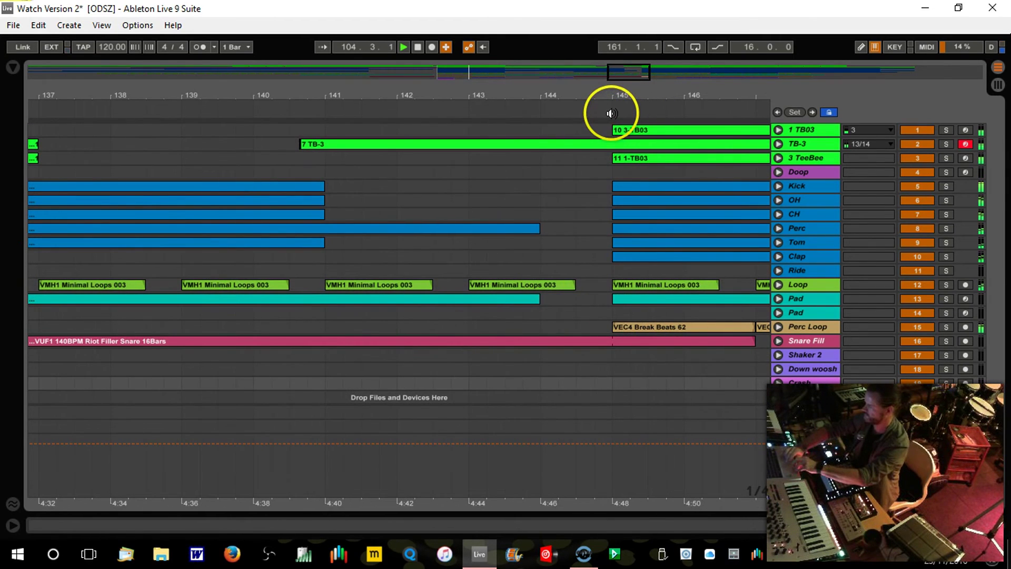
pyautogui.rightClick(612, 113)
pyautogui.click(639, 149)
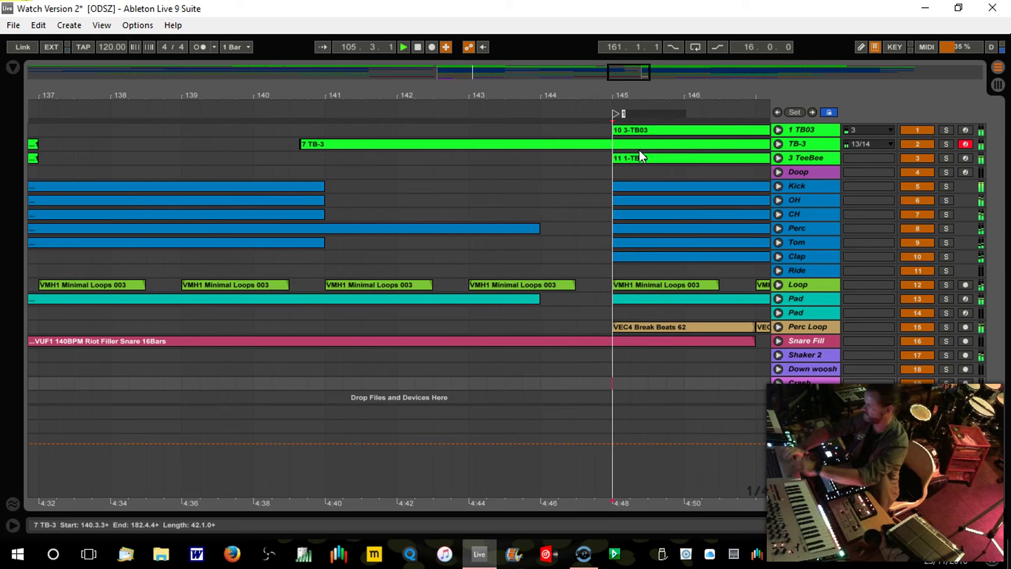
pyautogui.write('Drop 2')
pyautogui.press('Return')
# Move the downlifter and crash clips from Drop1 to Drop 2 at bar 145 and play from just before it.
pyautogui.moveTo(553, 102); pyautogui.dragTo(546, 94)
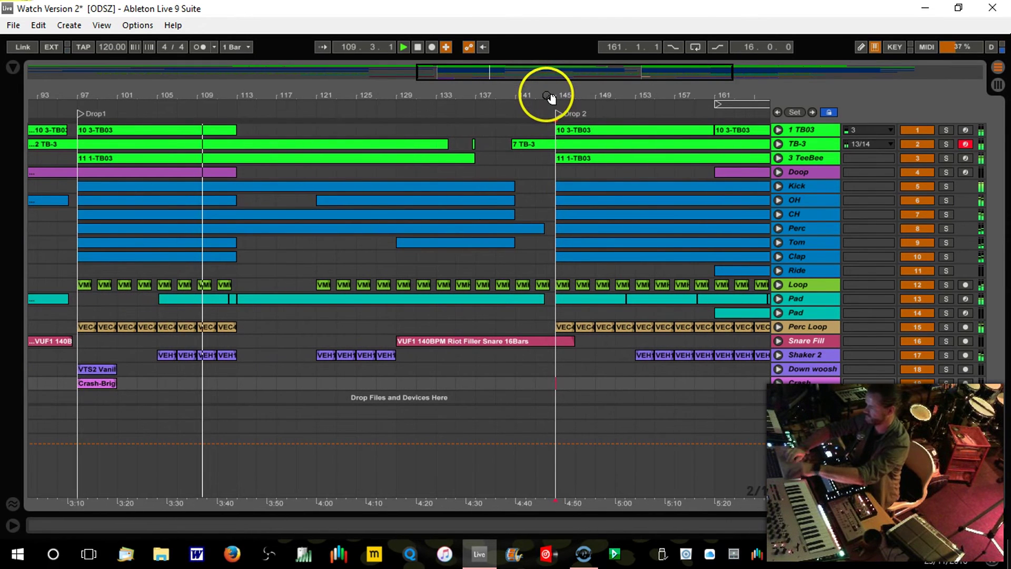
pyautogui.click(107, 369)
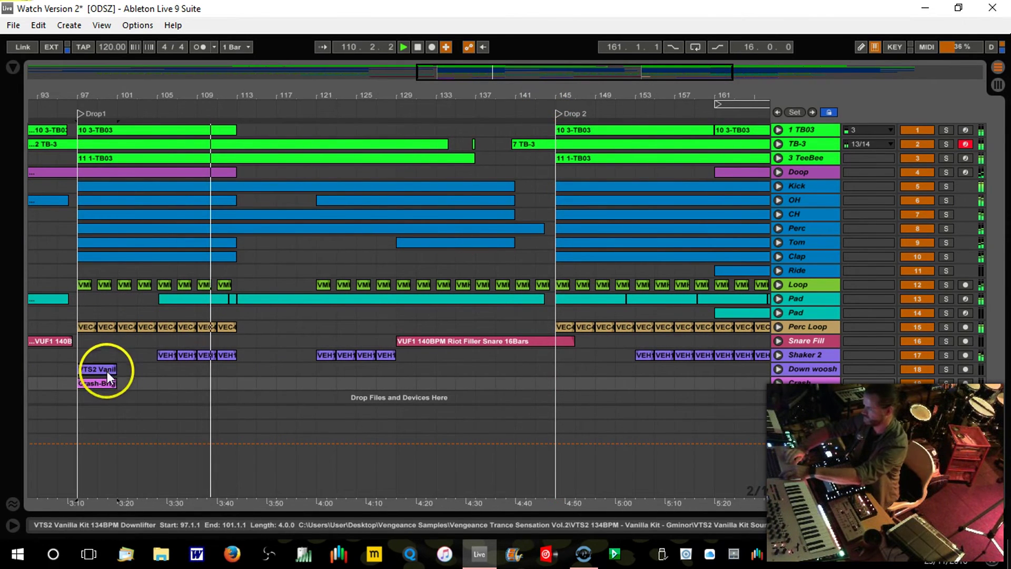
pyautogui.keyDown('shift'); pyautogui.click(104, 383); pyautogui.keyUp('shift')
pyautogui.moveTo(97, 372); pyautogui.dragTo(570, 363)
pyautogui.click(527, 109)
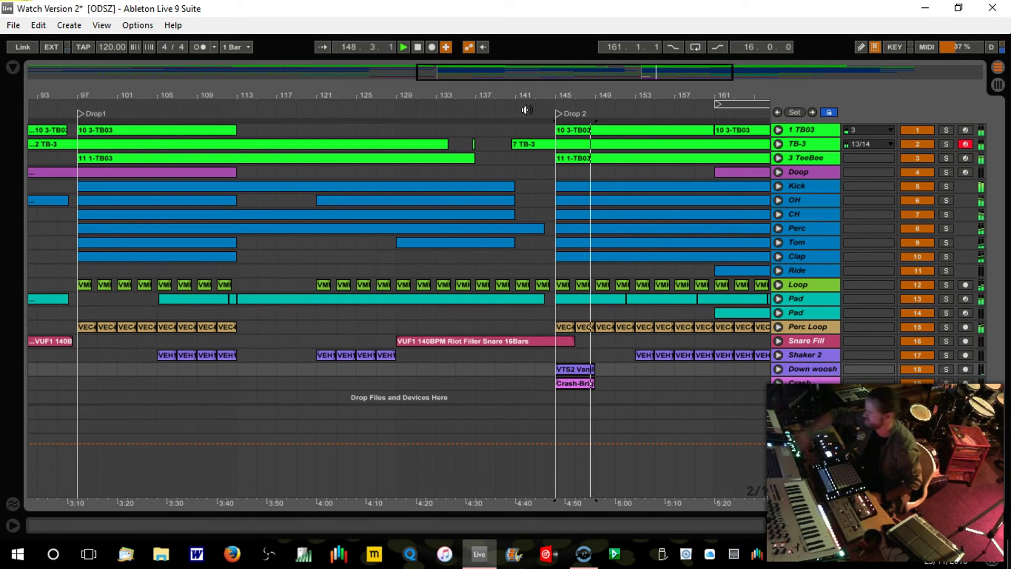
# Stop playback, show the whole arrangement and save the current Live set.
pyautogui.click(417, 47)
pyautogui.moveTo(428, 95)
pyautogui.mouseDown()
pyautogui.moveTo(424, 71)
pyautogui.moveTo(419, 90)
pyautogui.mouseUp()
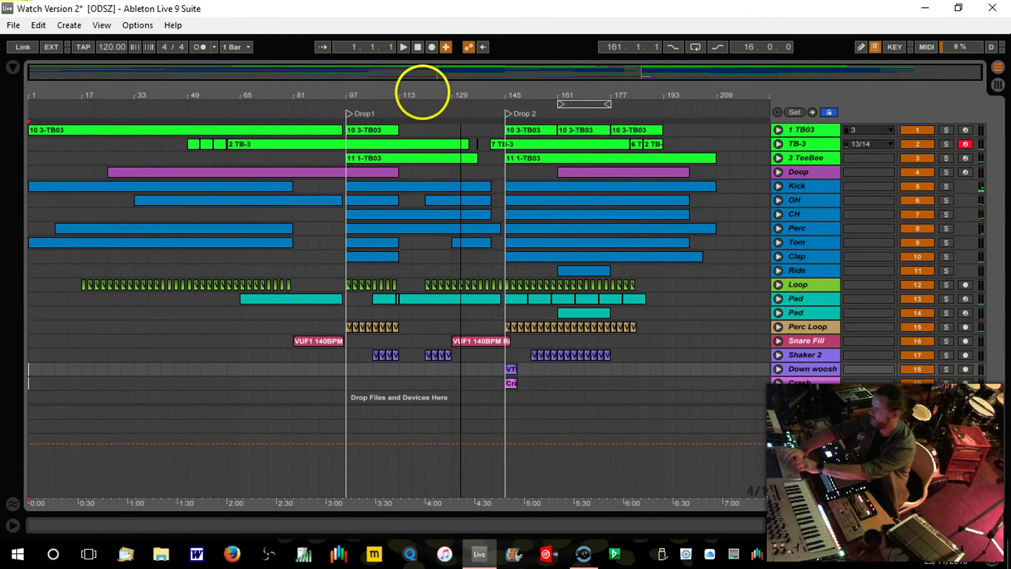
pyautogui.click(12, 26)
pyautogui.click(64, 154)
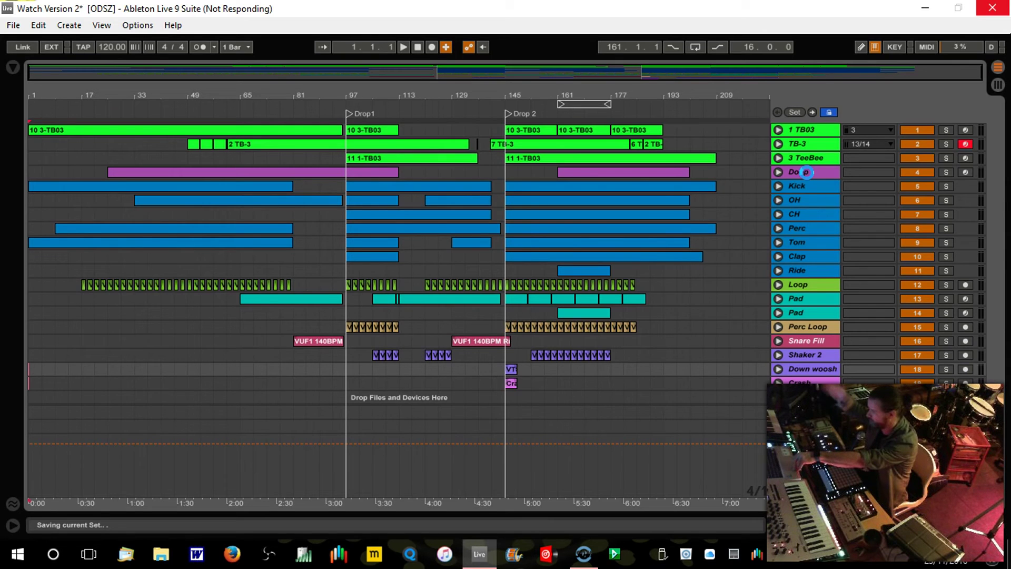
# Insert a new audio track directly below the 1 TB03 track and another below the TB-3 track.
pyautogui.click(803, 130)
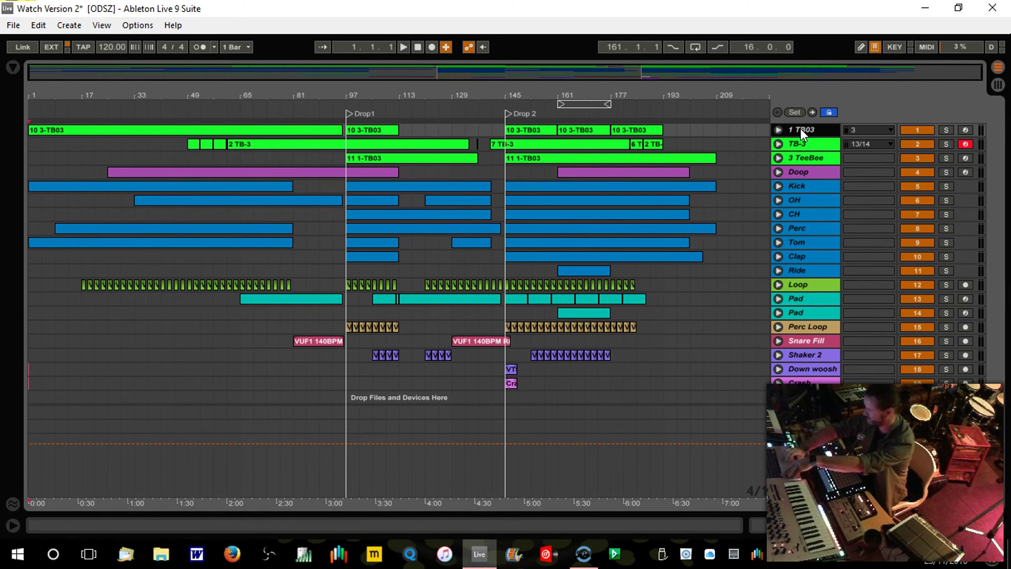
pyautogui.hotkey('ctrl', 't')
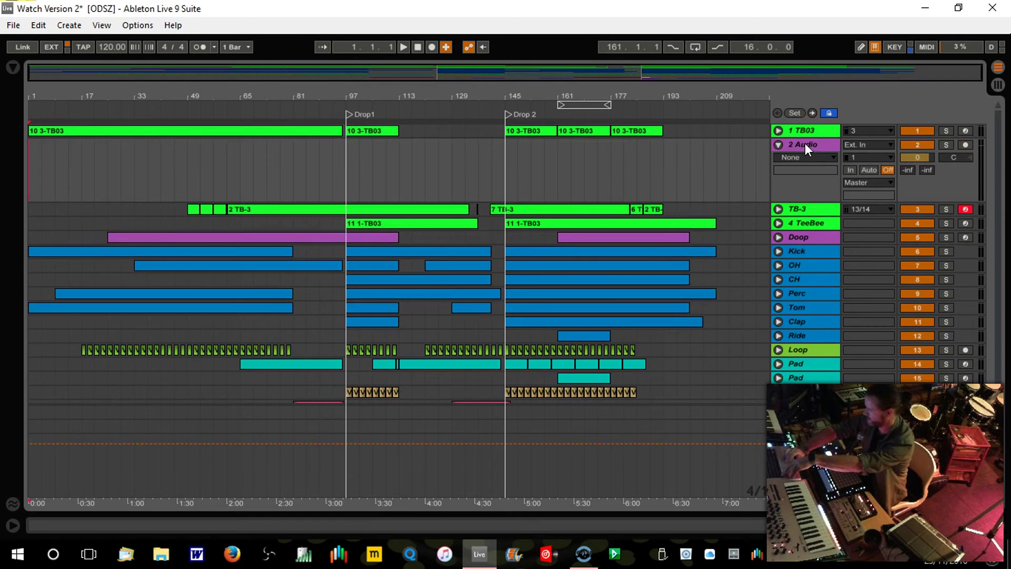
pyautogui.moveTo(805, 144); pyautogui.dragTo(802, 210)
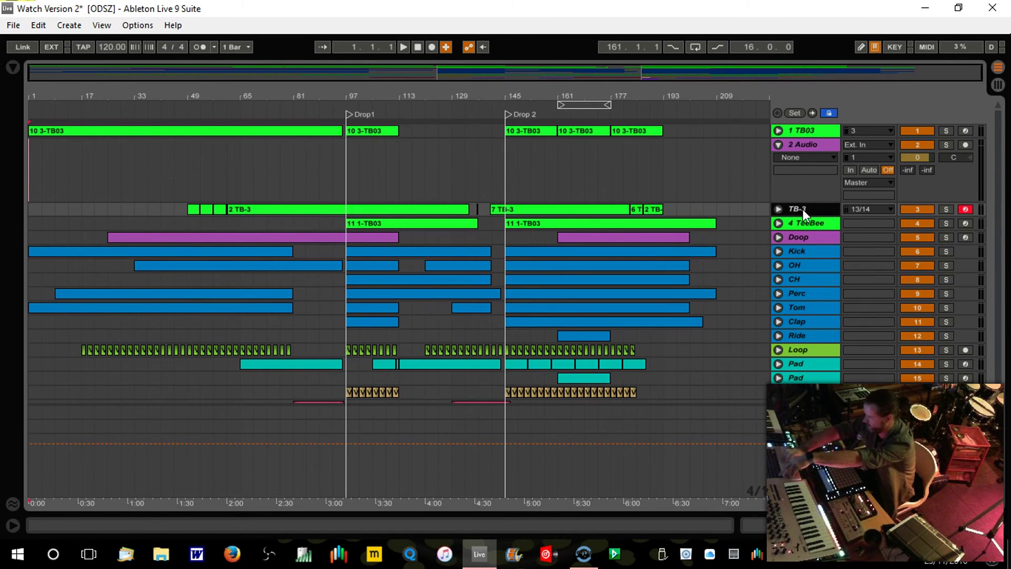
pyautogui.hotkey('ctrl', 't')
# Rename the audio track below 1 TB03 as TB03 Audio, arm it for recording and set its audio input to 1-TB03.
pyautogui.click(805, 144)
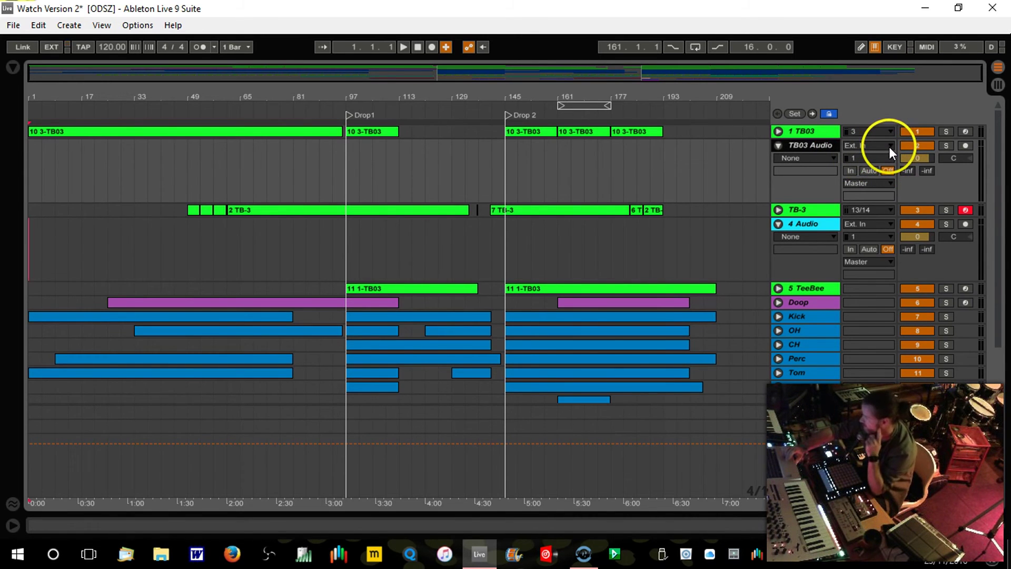
pyautogui.click(965, 146)
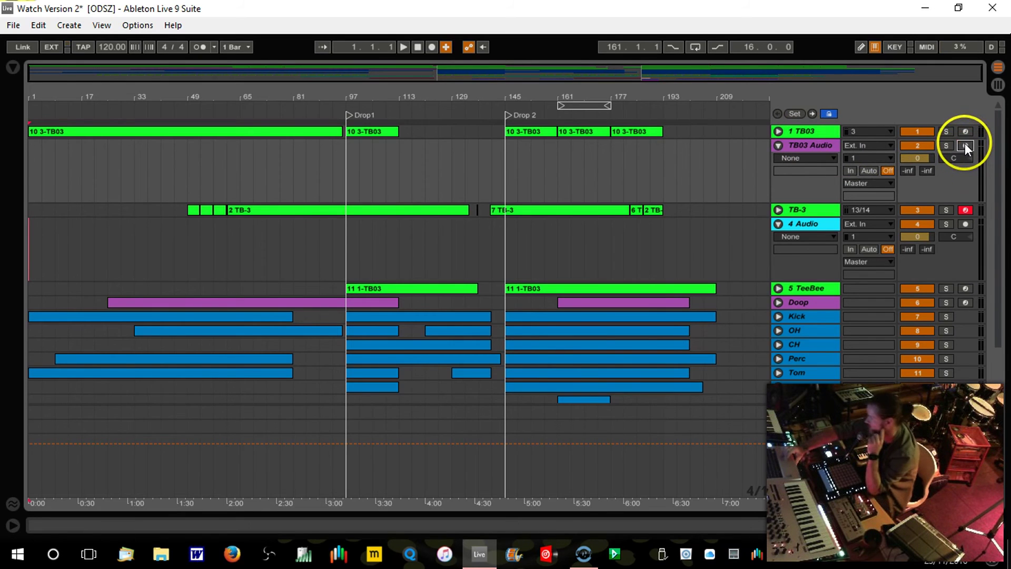
pyautogui.click(892, 145)
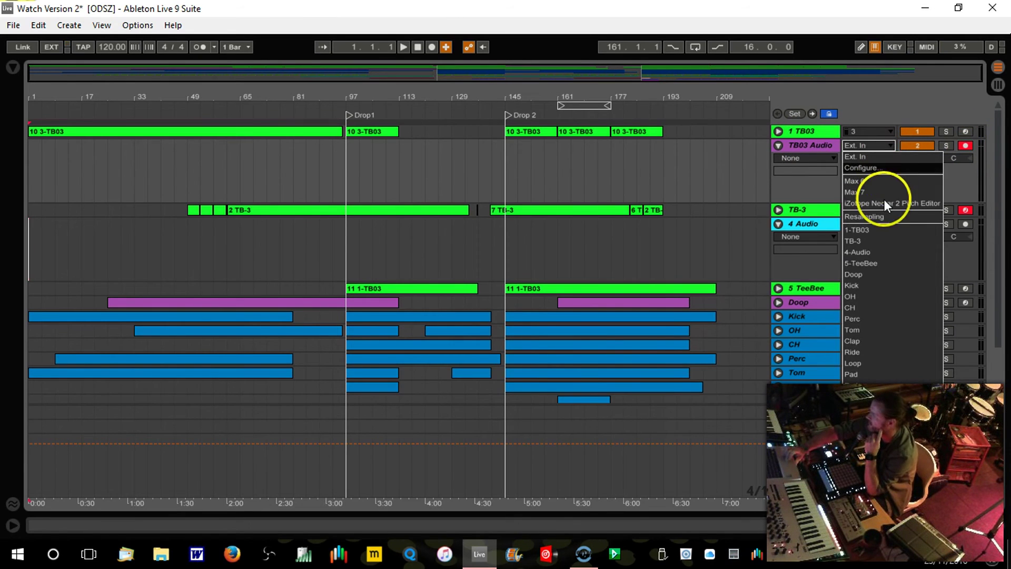
pyautogui.press('Escape')
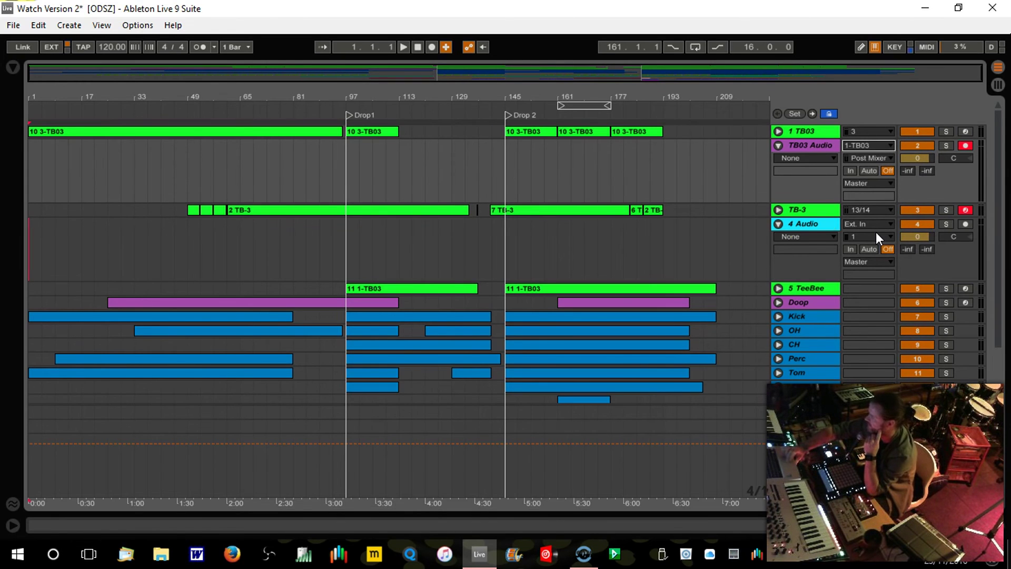
# Rename the audio track below TB-3 as TB-3 and set its audio input to the TB-3 track.
pyautogui.click(814, 224)
pyautogui.hotkey('ctrl', 'r')
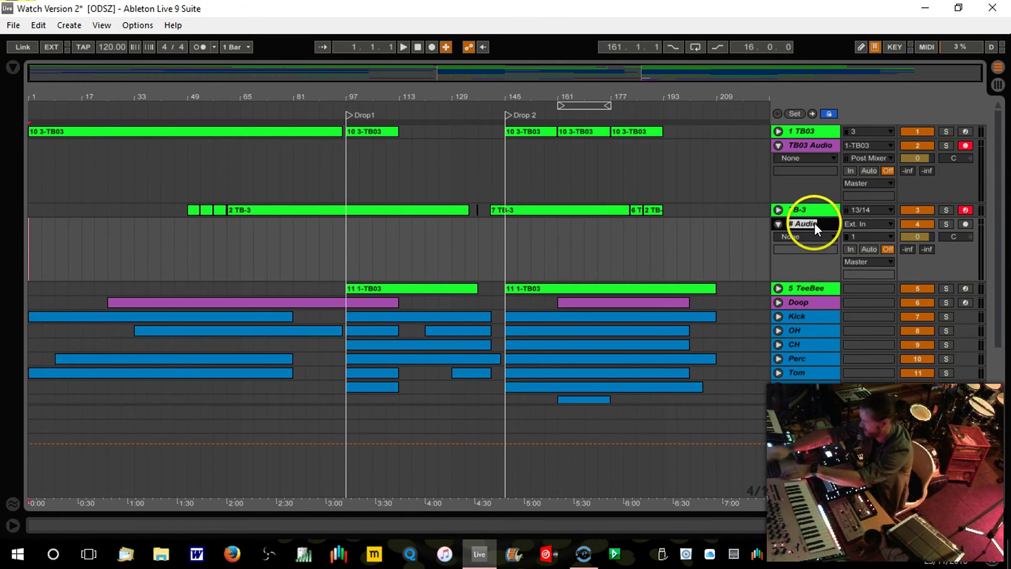
pyautogui.write('TB-3')
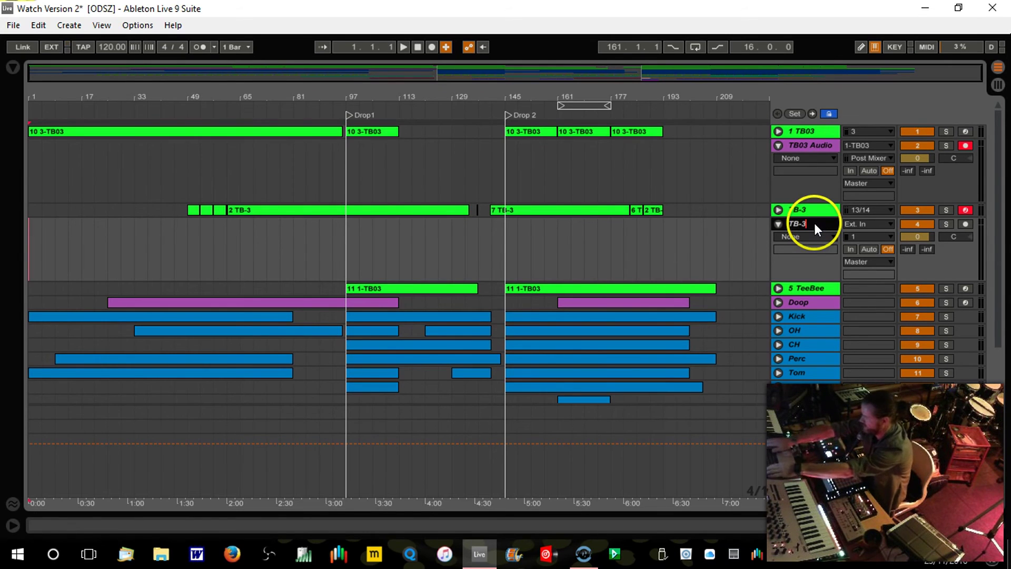
pyautogui.click(890, 223)
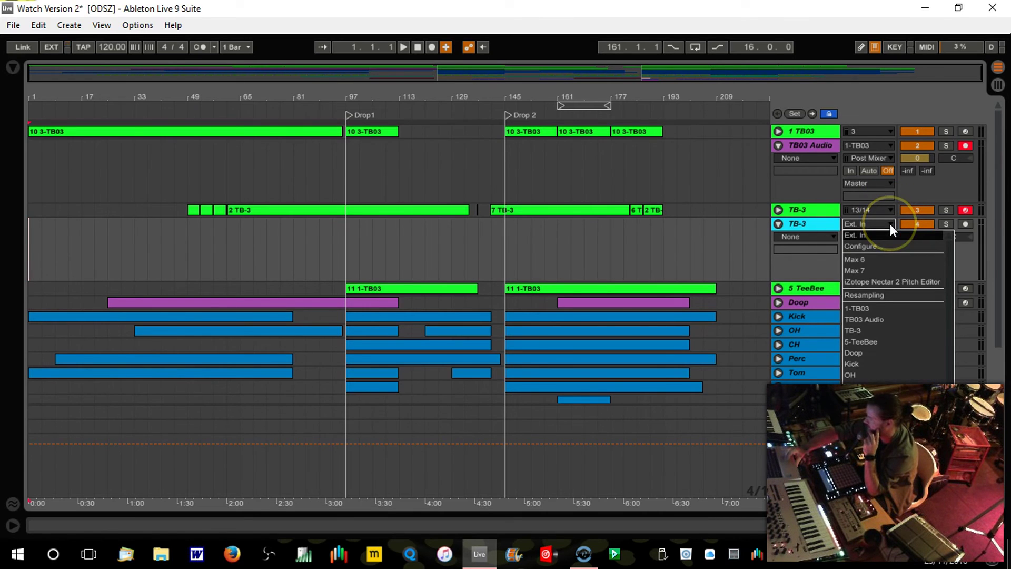
pyautogui.click(877, 326)
# Play the arrangement from before Drop1, collapse the green TB-3 track's extra automation lanes and disarm that track.
pyautogui.click(261, 108)
pyautogui.click(819, 216)
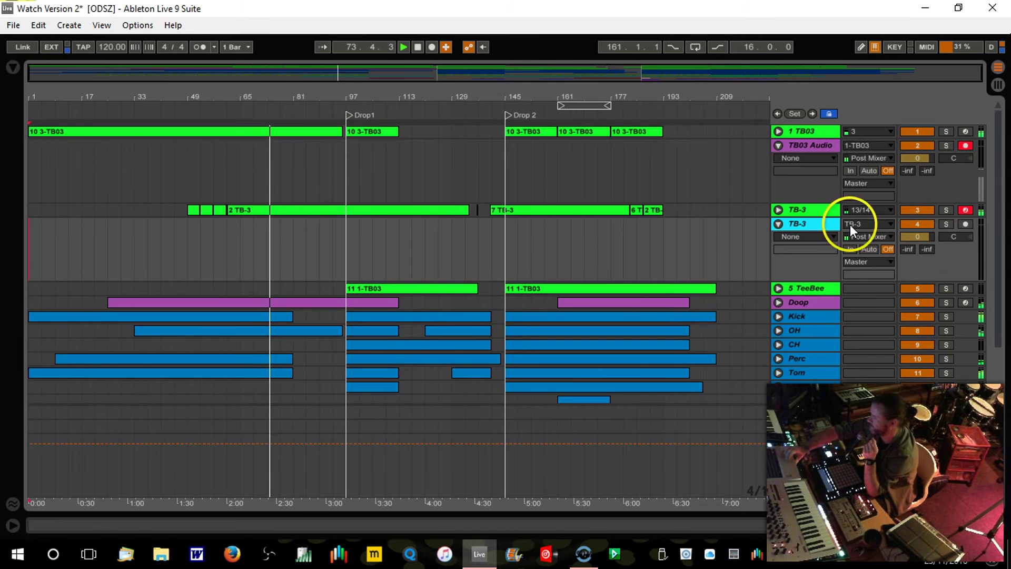
pyautogui.click(777, 209)
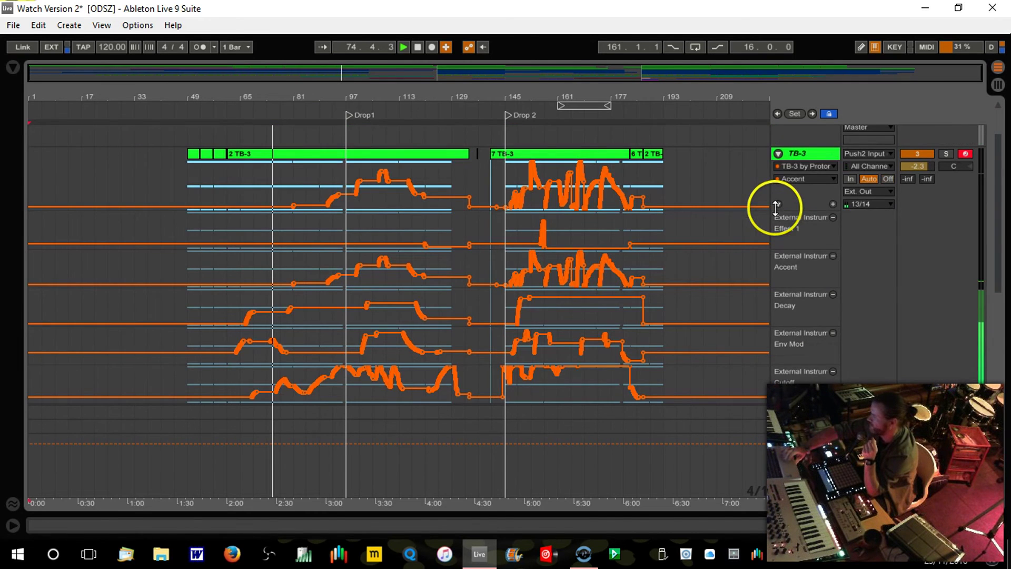
pyautogui.click(778, 205)
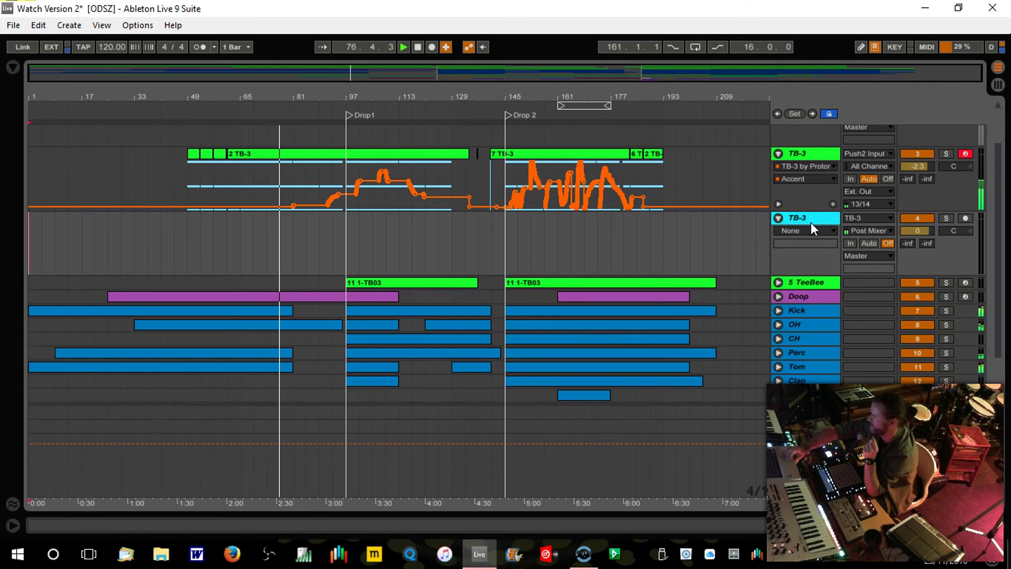
pyautogui.click(944, 225)
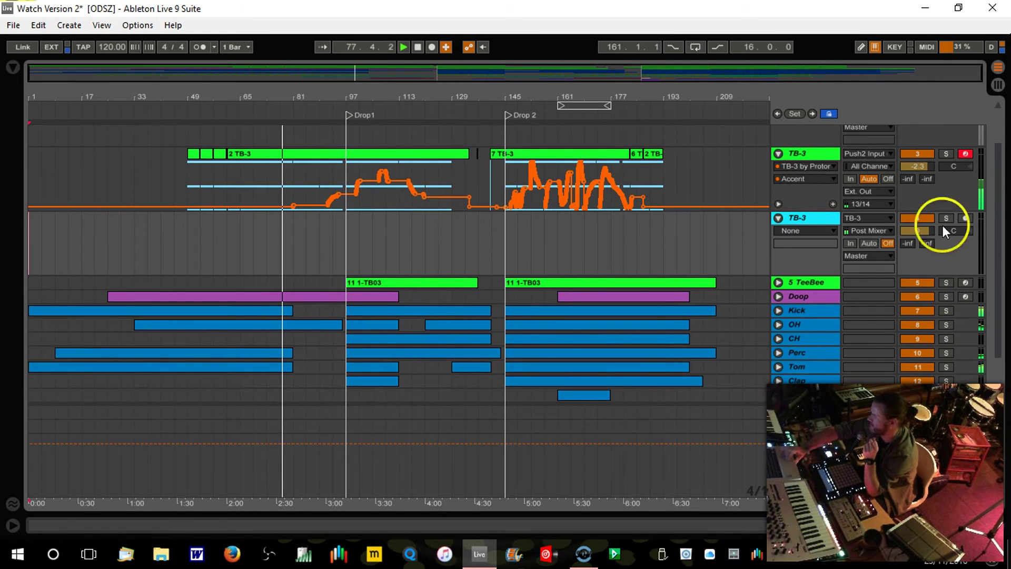
pyautogui.click(966, 154)
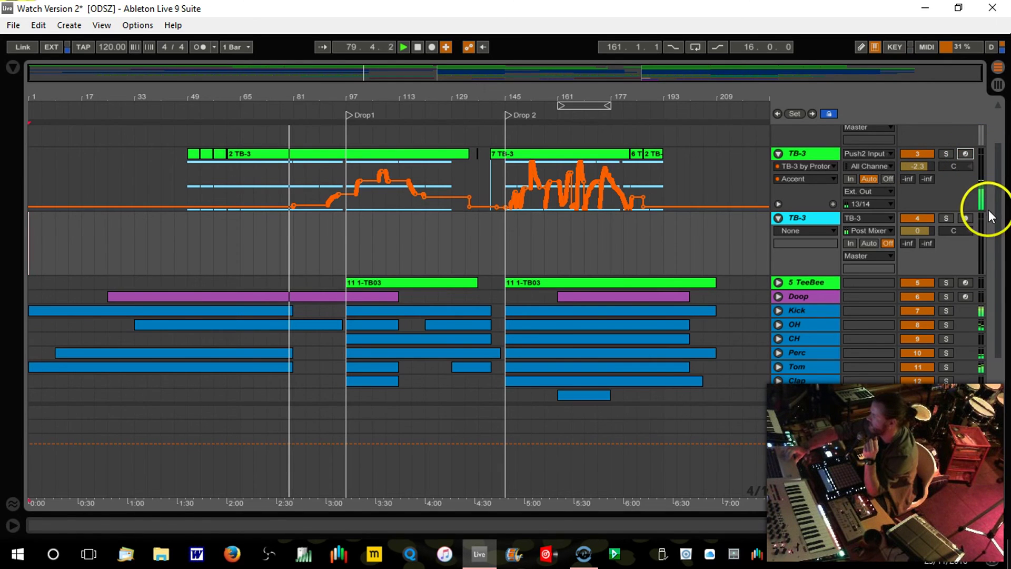
# Rename the audio track below the green TB-3 track as TB-3 Audio and arm it for recording.
pyautogui.click(946, 218)
pyautogui.click(946, 218)
pyautogui.doubleClick(829, 217)
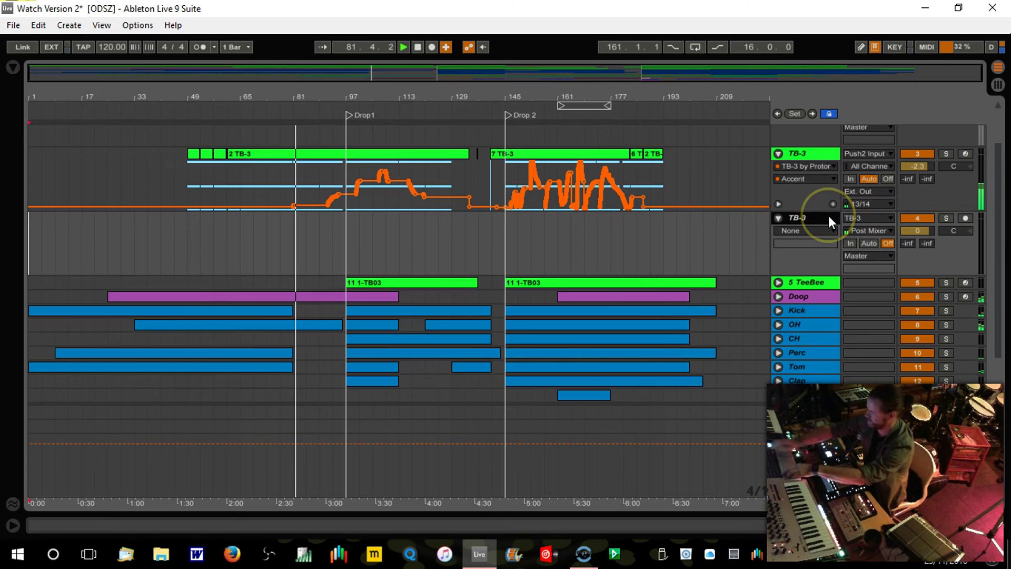
pyautogui.click(829, 217)
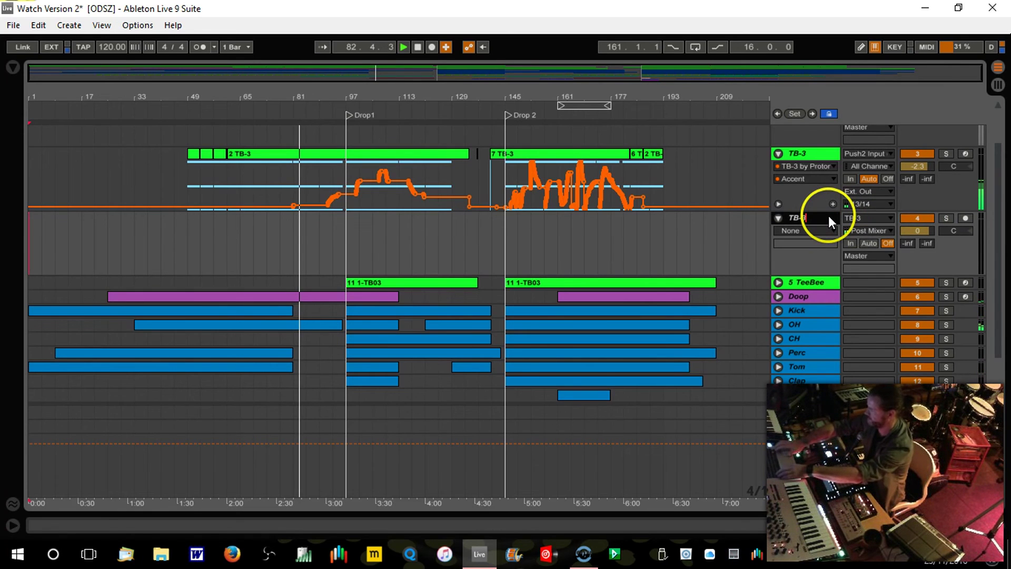
pyautogui.write('Audio')
pyautogui.press('Return')
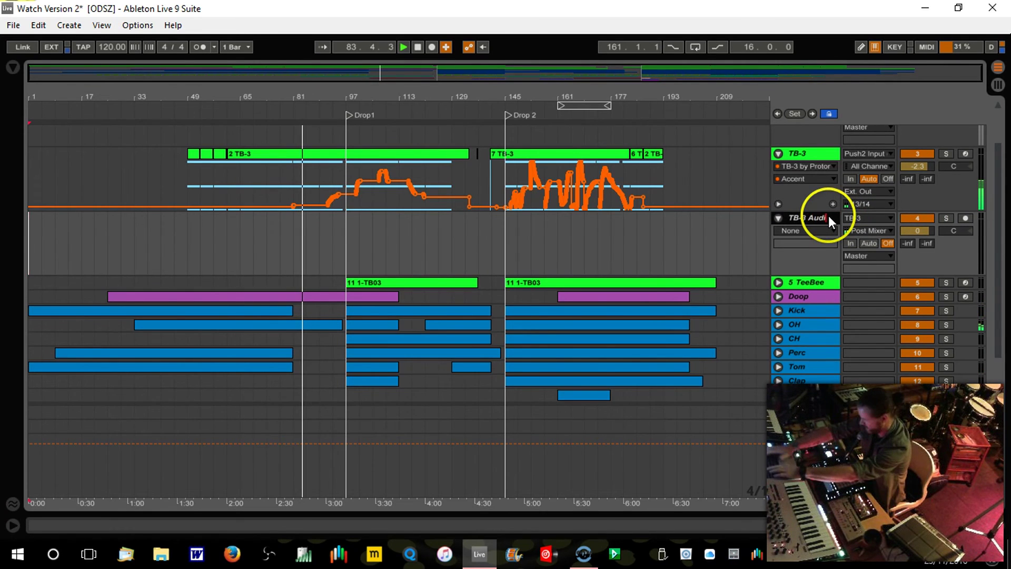
pyautogui.click(965, 218)
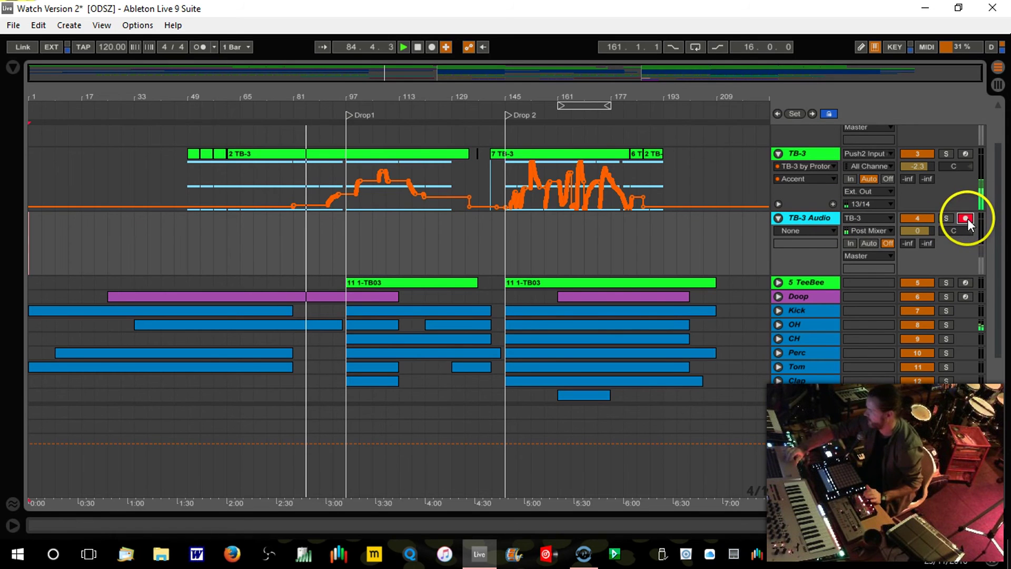
# Fold the green TB-3 track and start recording both armed audio tracks from the beginning of the arrangement.
pyautogui.moveTo(996, 232); pyautogui.dragTo(997, 206)
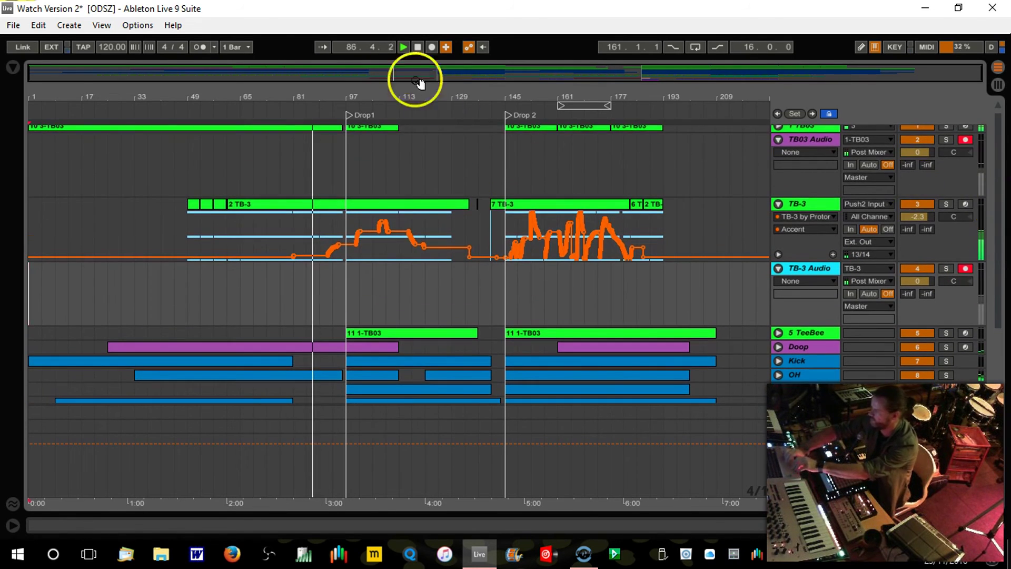
pyautogui.click(418, 47)
pyautogui.click(417, 47)
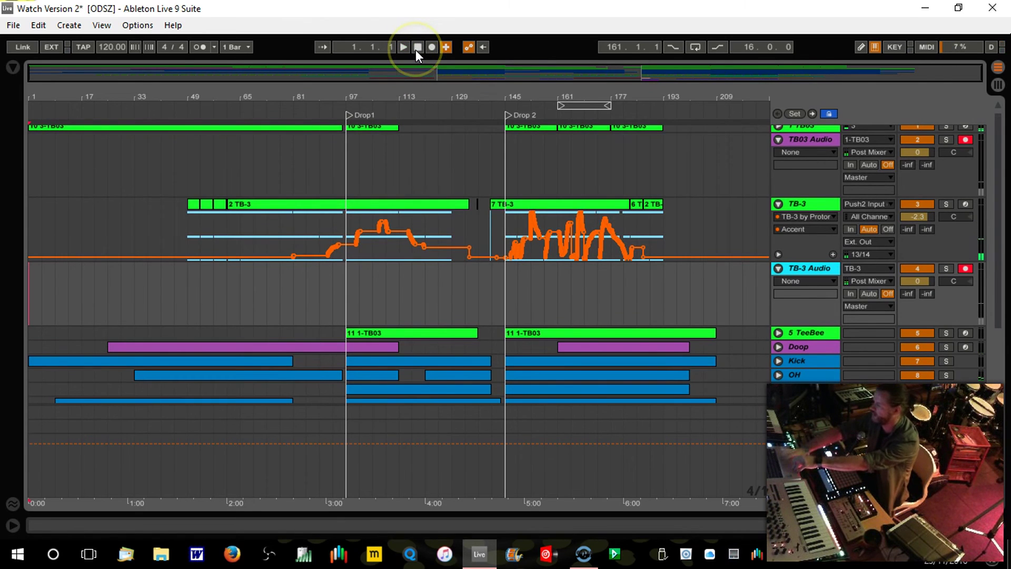
pyautogui.click(778, 204)
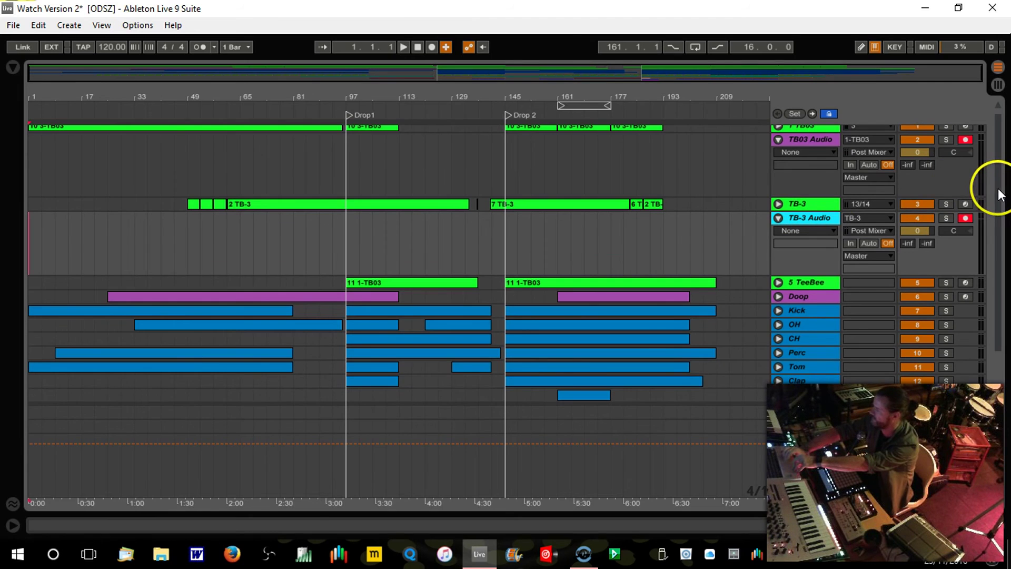
pyautogui.moveTo(997, 184); pyautogui.dragTo(996, 169)
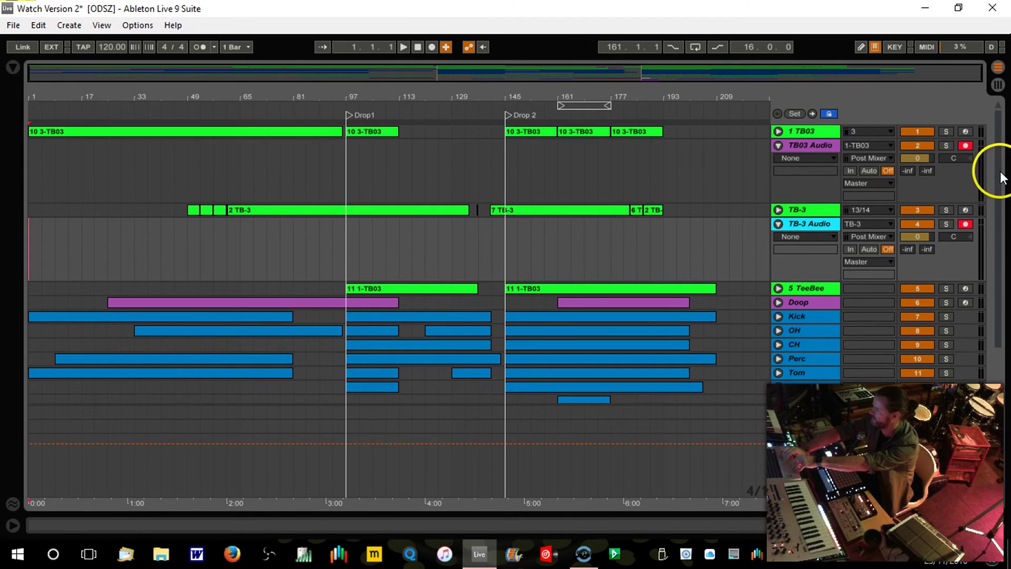
pyautogui.click(431, 48)
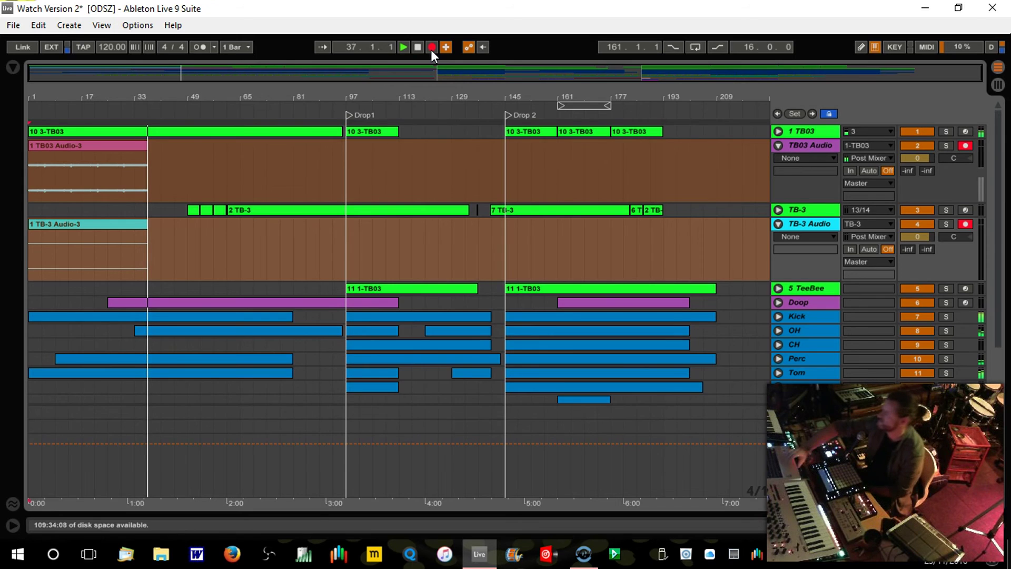
# Unfold the Clap track, set its volume to -10.8 dB and delete its volume automation during the recording.
pyautogui.click(782, 385)
pyautogui.moveTo(914, 361); pyautogui.dragTo(915, 361)
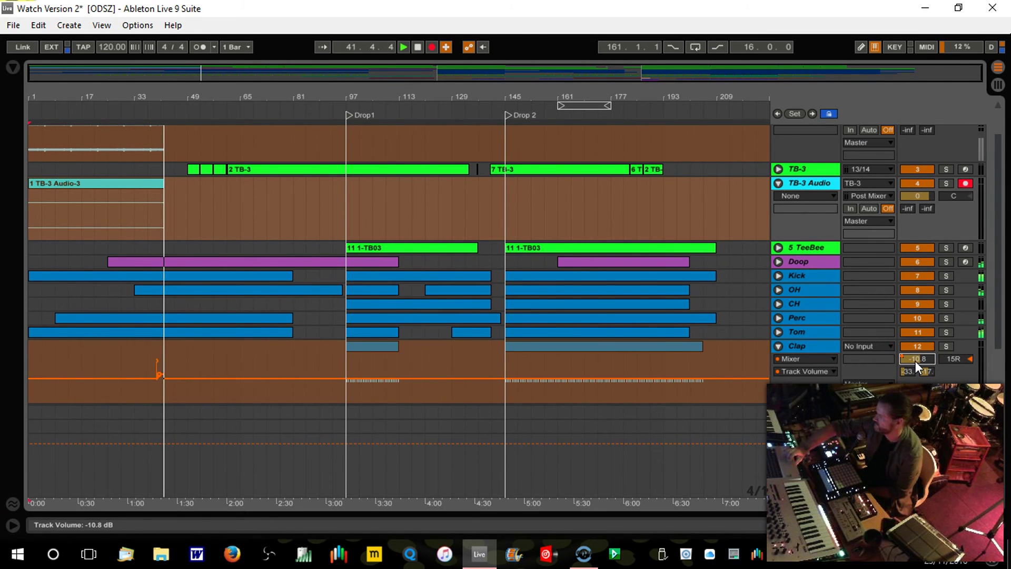
pyautogui.rightClick(915, 361)
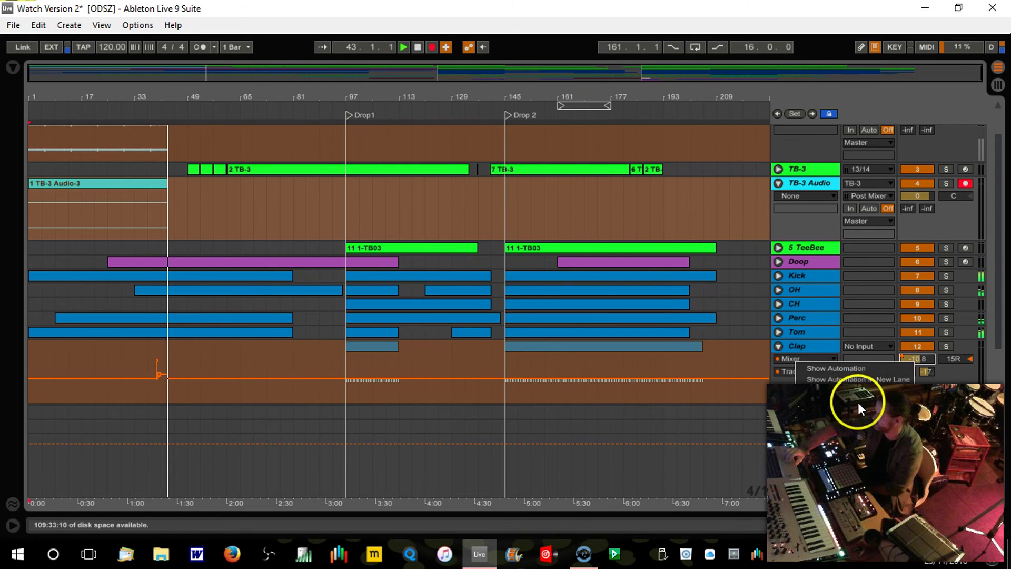
pyautogui.click(457, 95)
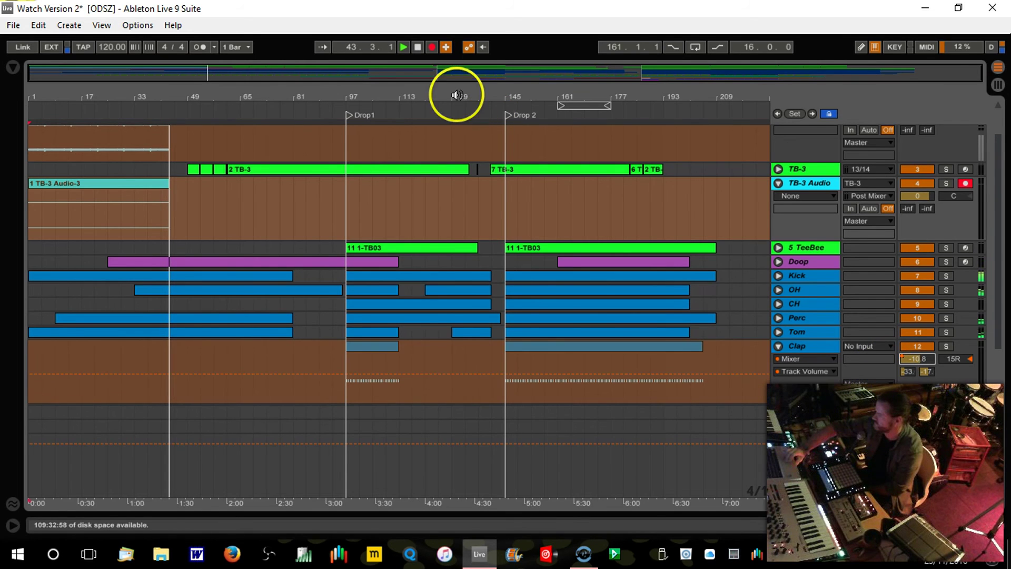
# Switch off MIDI arrangement overdub and raise the Clap track's volume to -9.1 dB while recording continues.
pyautogui.click(447, 50)
pyautogui.click(767, 235)
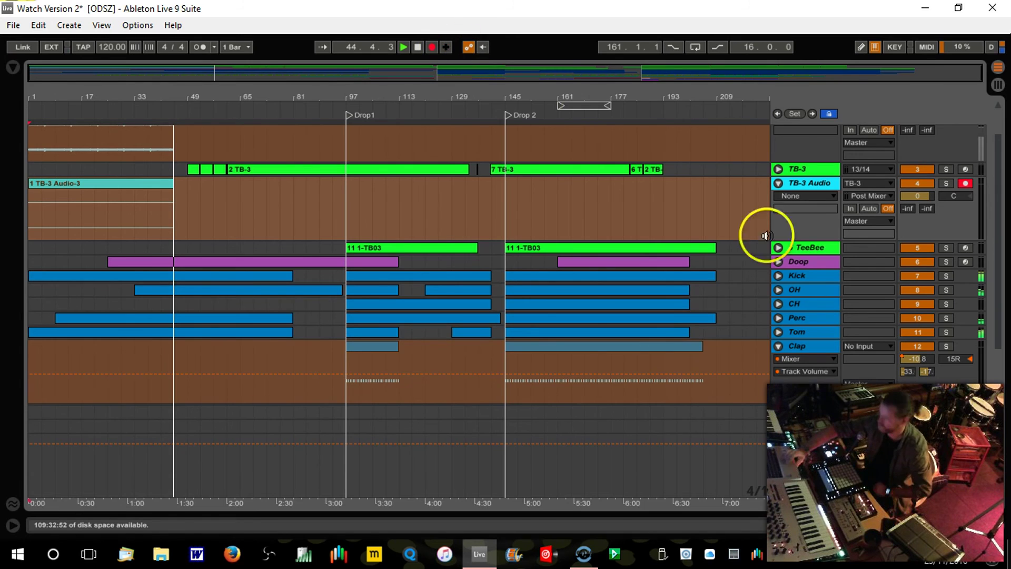
pyautogui.rightClick(917, 358)
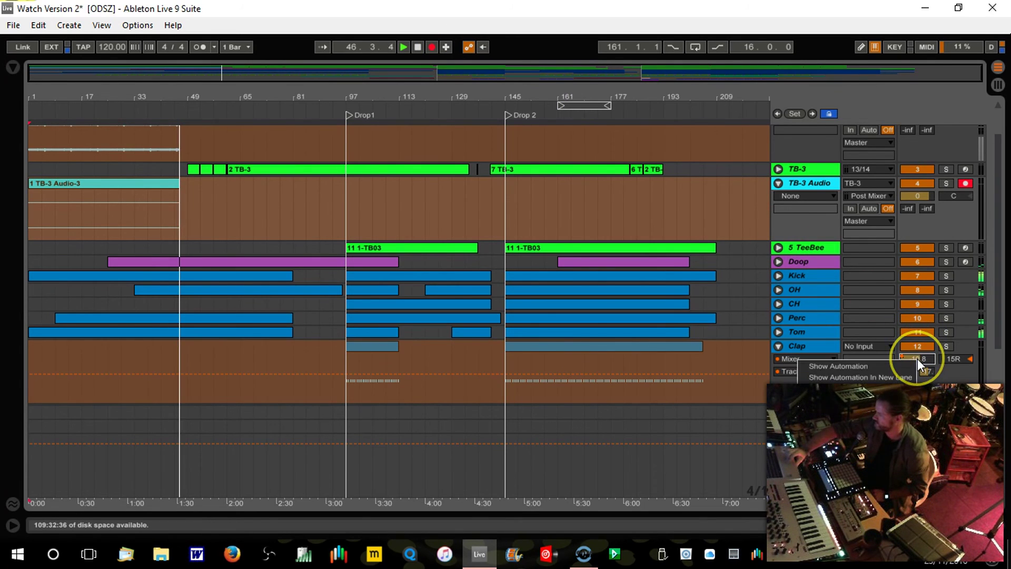
pyautogui.click(848, 407)
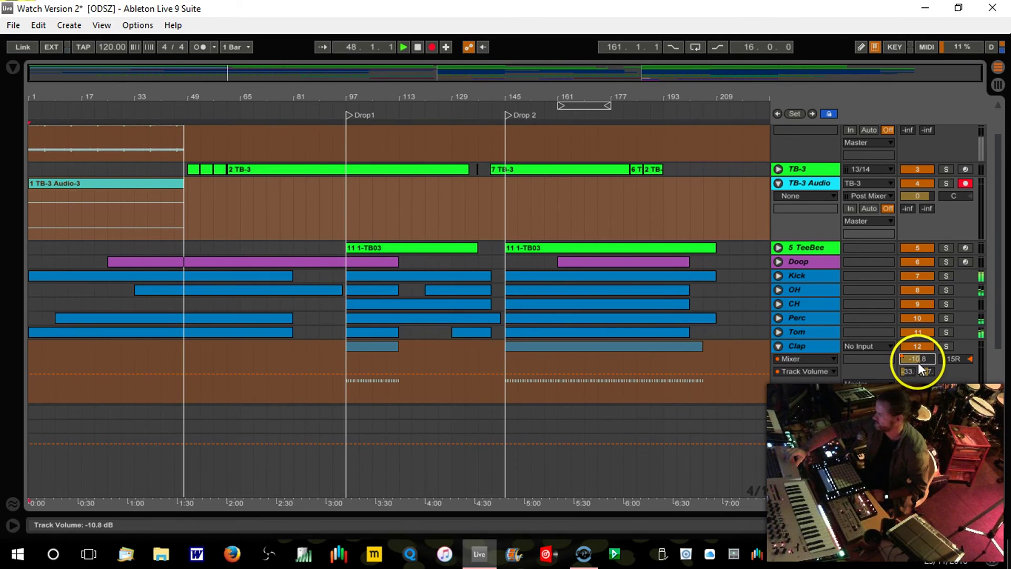
pyautogui.moveTo(918, 363); pyautogui.dragTo(918, 362)
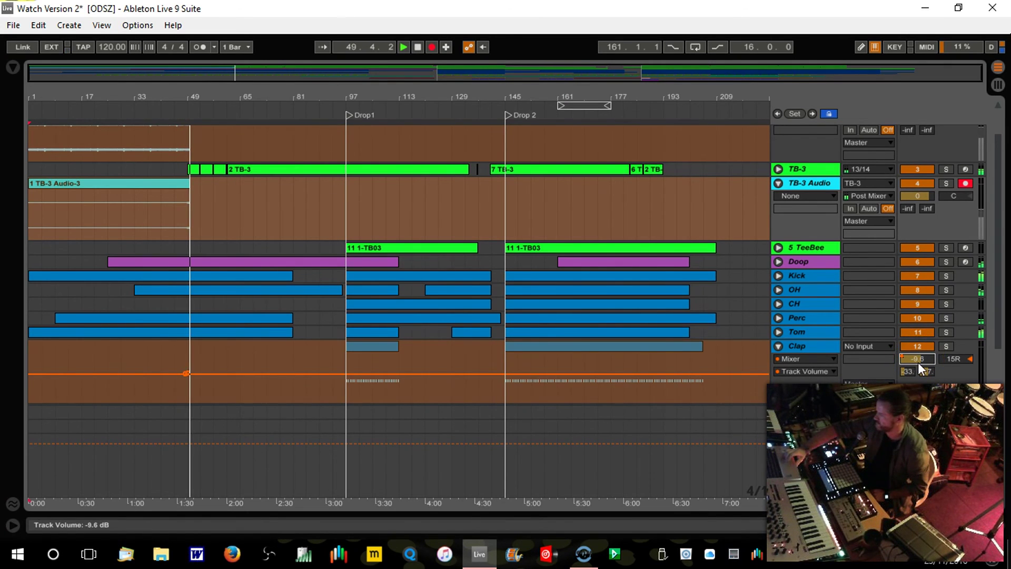
pyautogui.moveTo(918, 362); pyautogui.dragTo(918, 362)
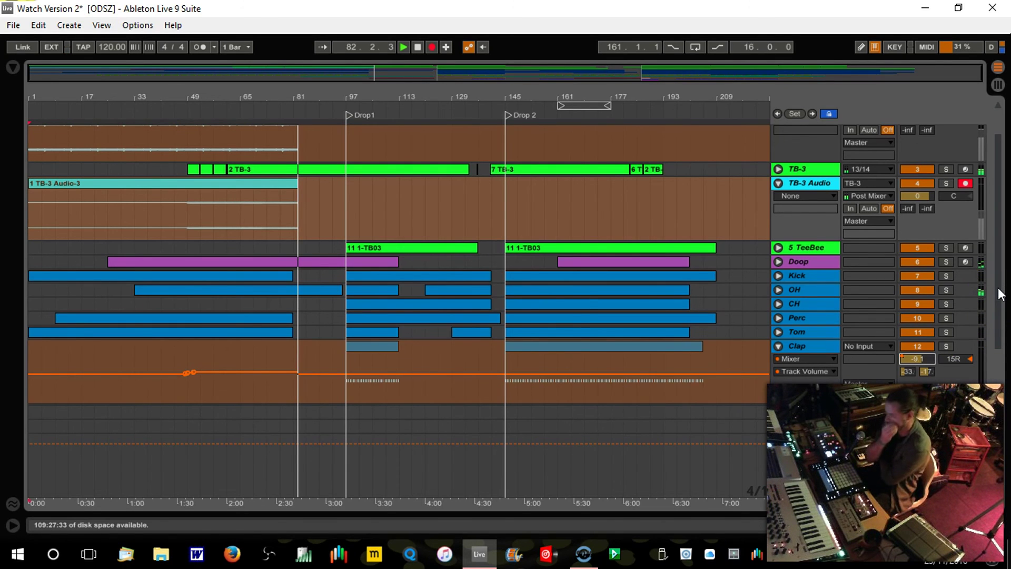
# Stop recording at about bar 198 and fold the TB-3 Audio and TB03 Audio tracks.
pyautogui.scroll(2, 1001, 294)
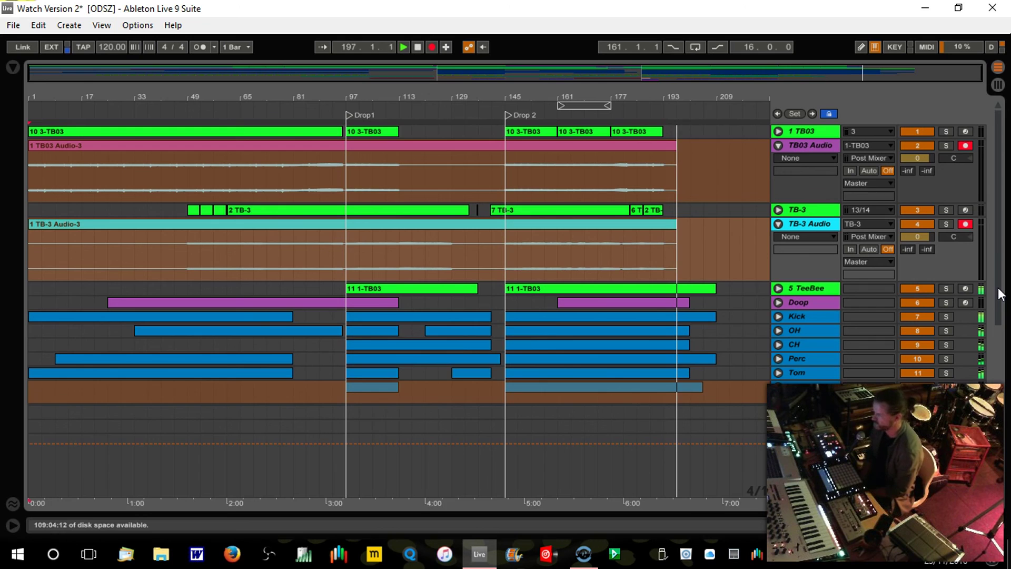
pyautogui.click(1001, 284)
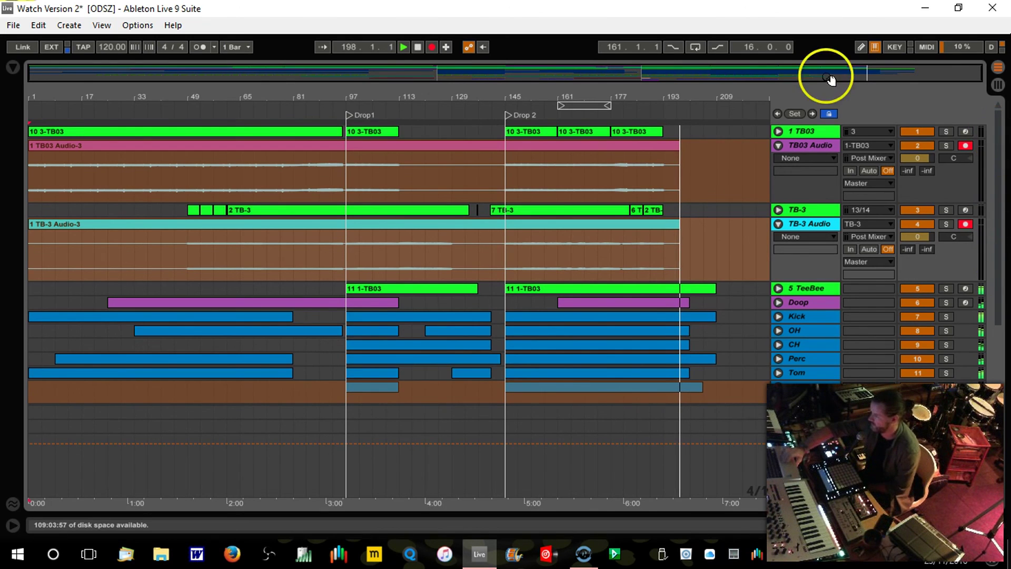
pyautogui.click(415, 49)
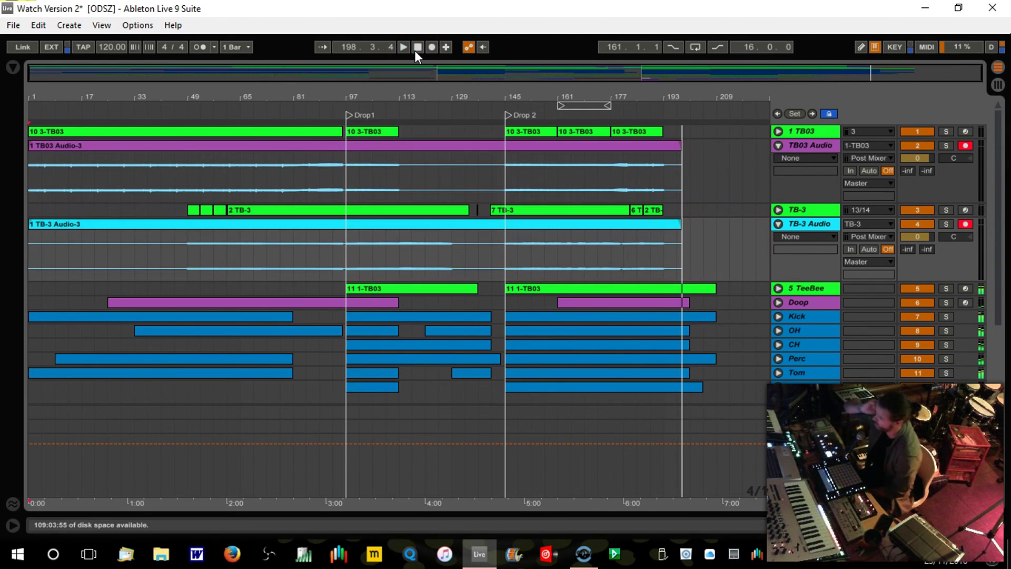
pyautogui.click(778, 225)
pyautogui.click(778, 145)
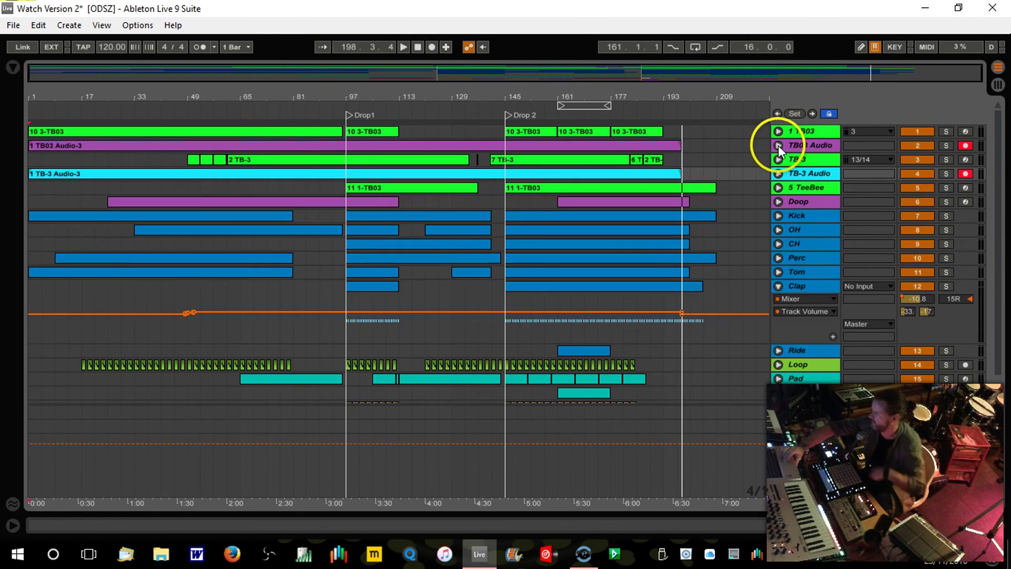
# Move the green TB-3 track directly below 1 TB03 and fold the Clap track.
pyautogui.moveTo(801, 162); pyautogui.dragTo(916, 144)
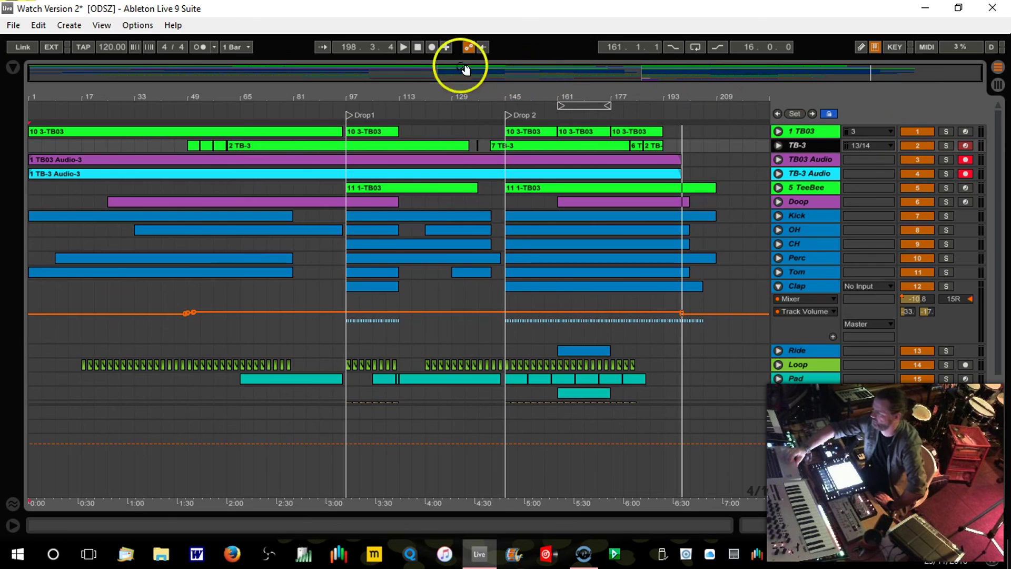
pyautogui.click(418, 48)
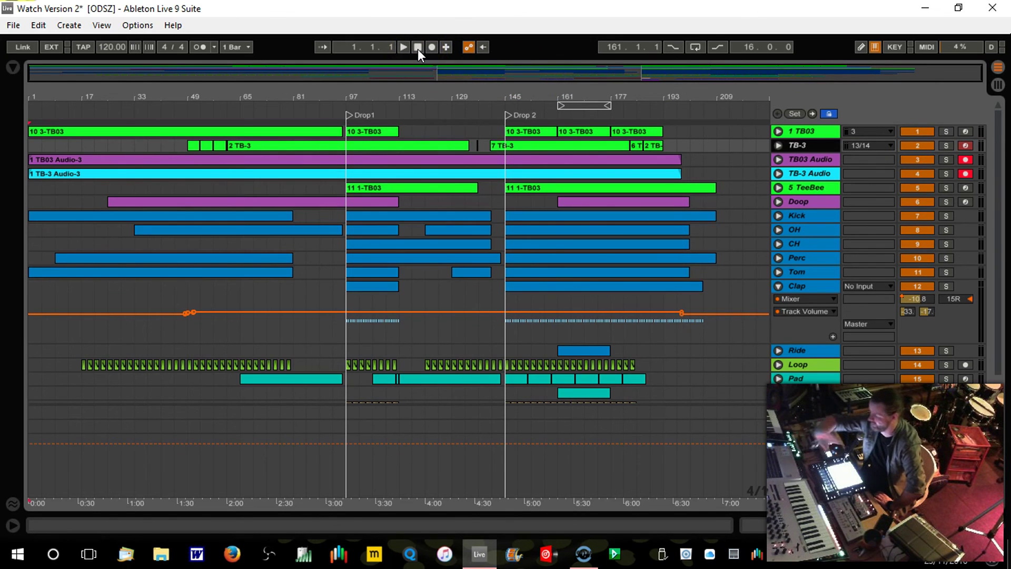
pyautogui.click(214, 79)
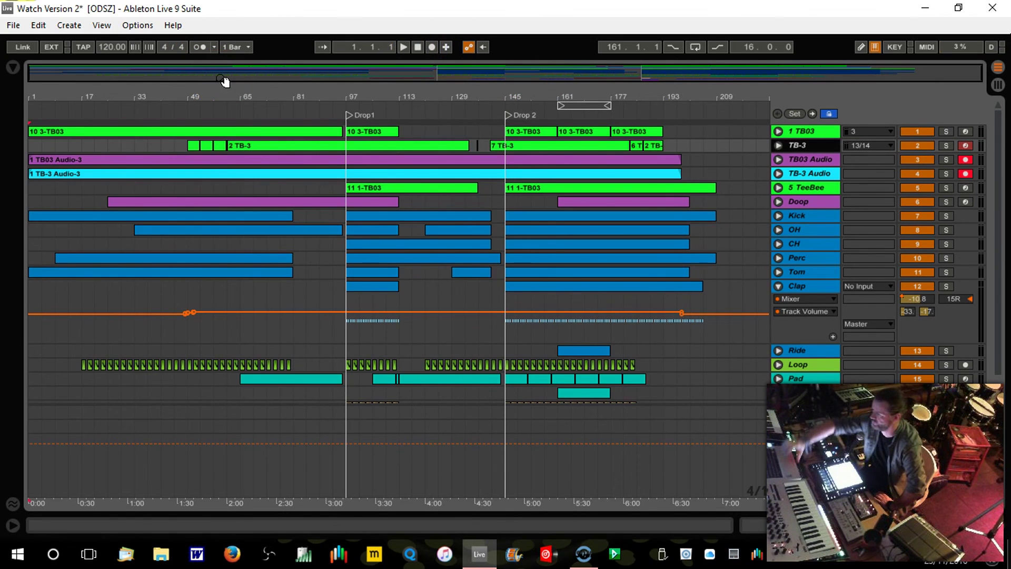
pyautogui.click(235, 85)
pyautogui.click(555, 198)
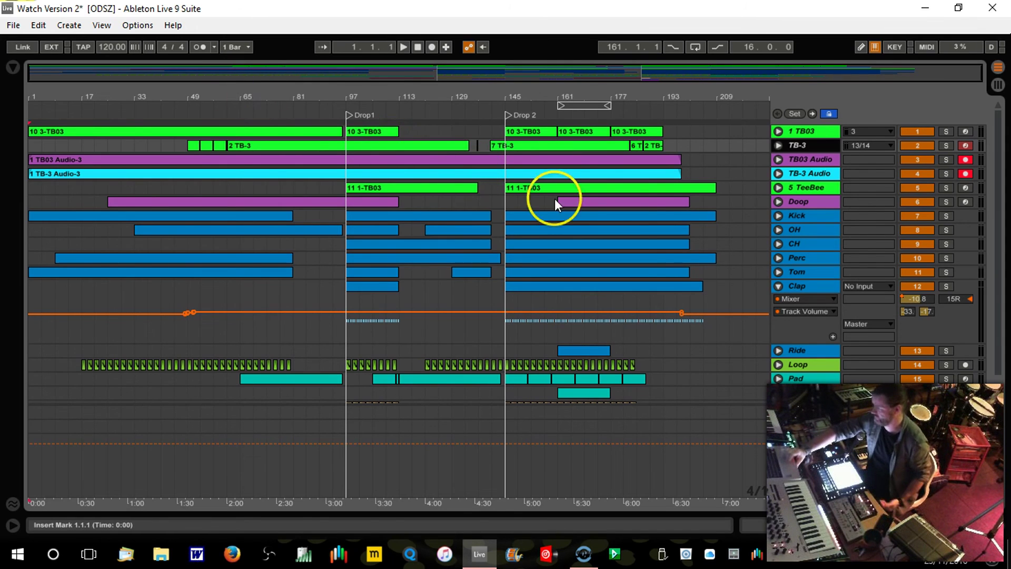
pyautogui.click(778, 286)
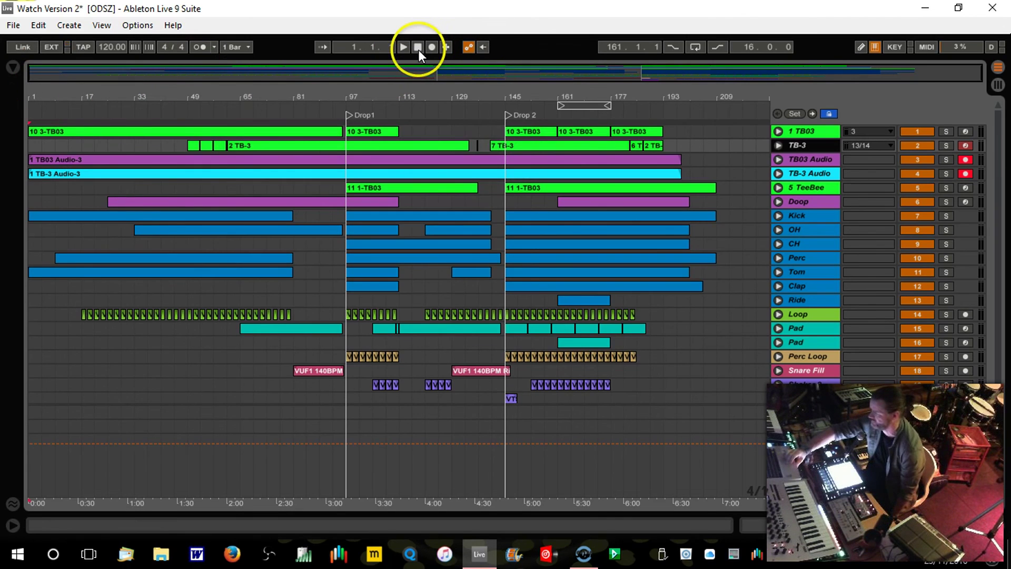
# Save the current Live set.
pyautogui.click(15, 29)
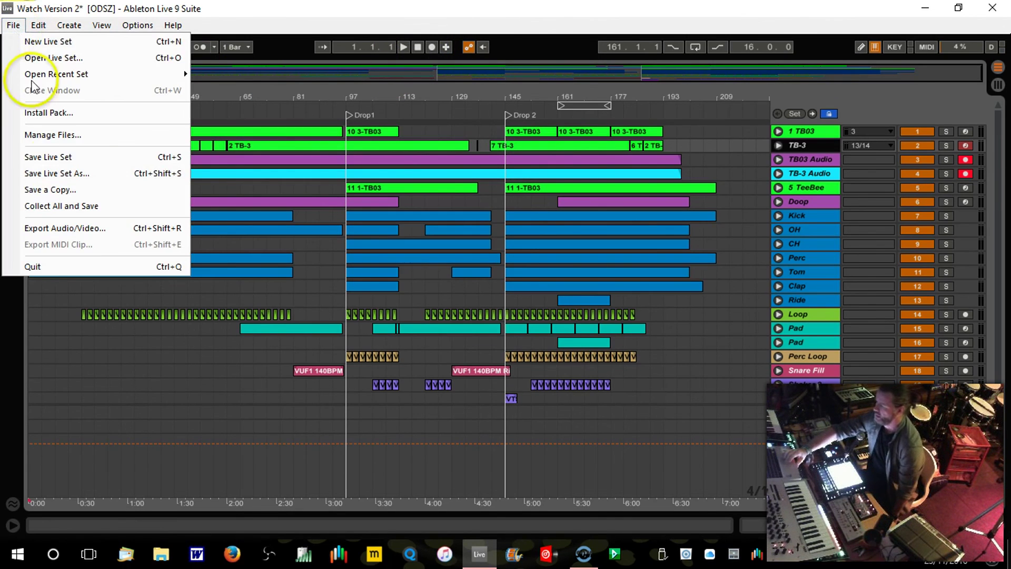
pyautogui.click(58, 157)
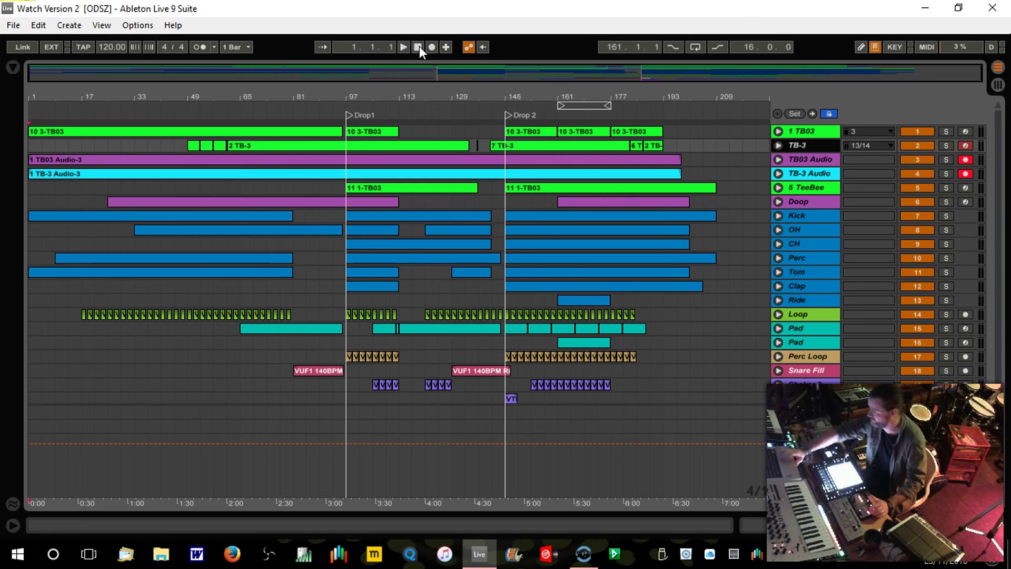
pyautogui.click(427, 93)
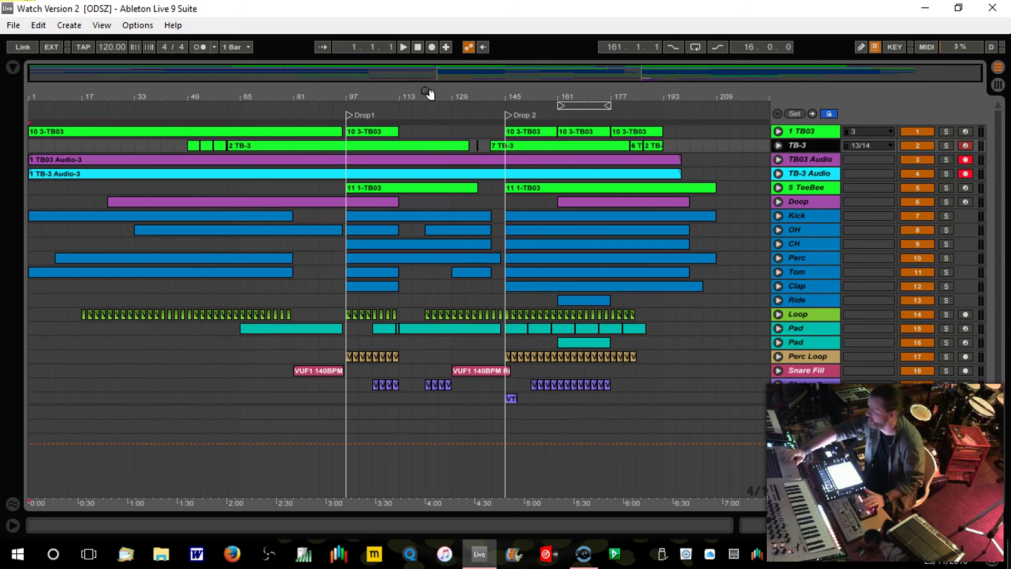
# Switch to the Screencast-O-Matic recordings window.
pyautogui.click(584, 554)
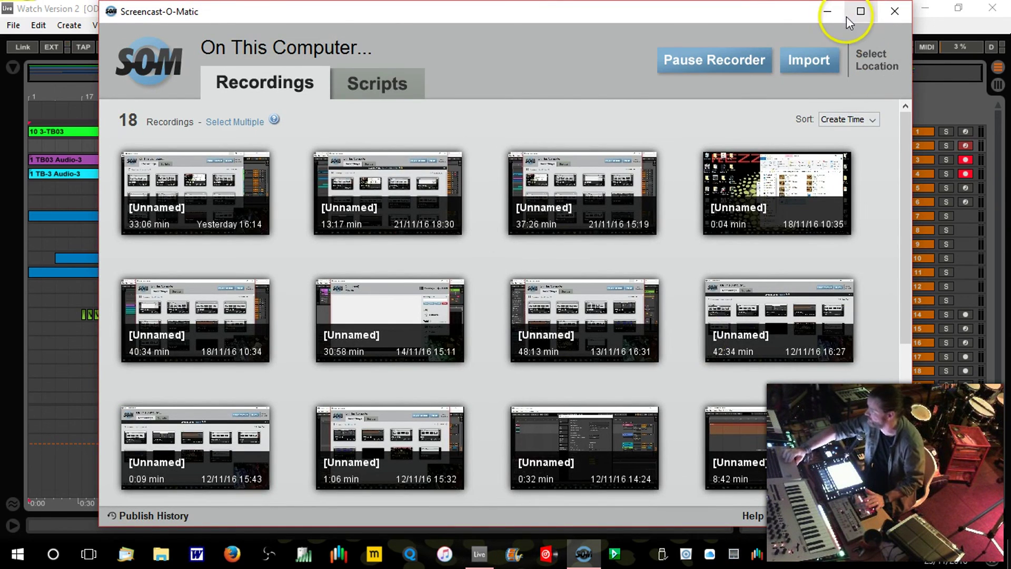
pyautogui.click(831, 11)
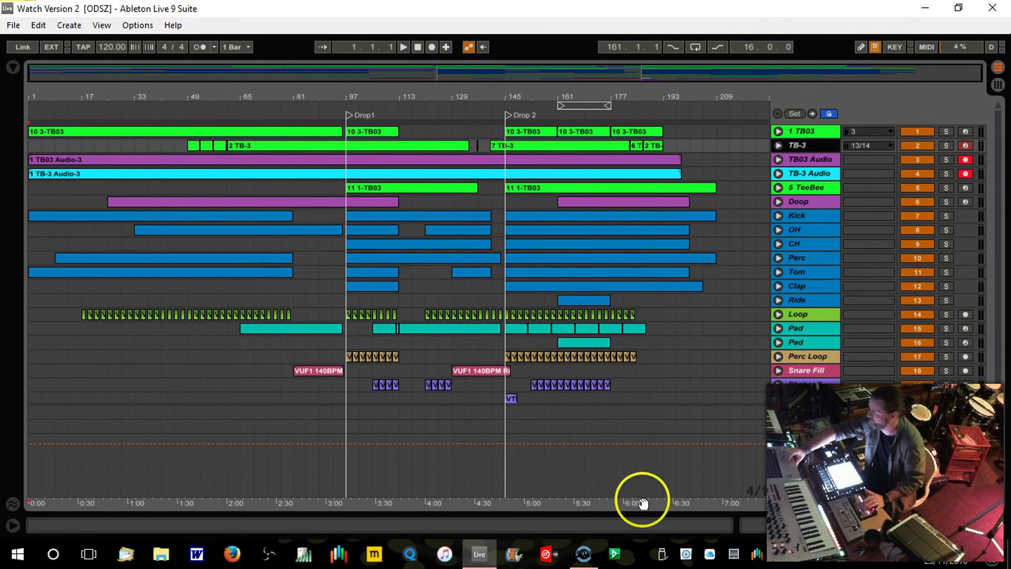
pyautogui.click(589, 550)
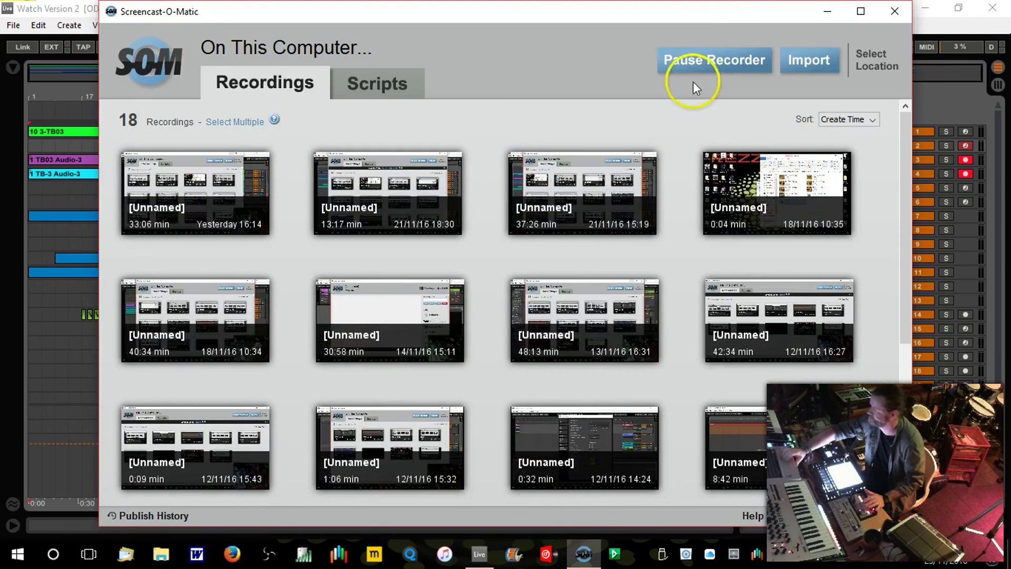